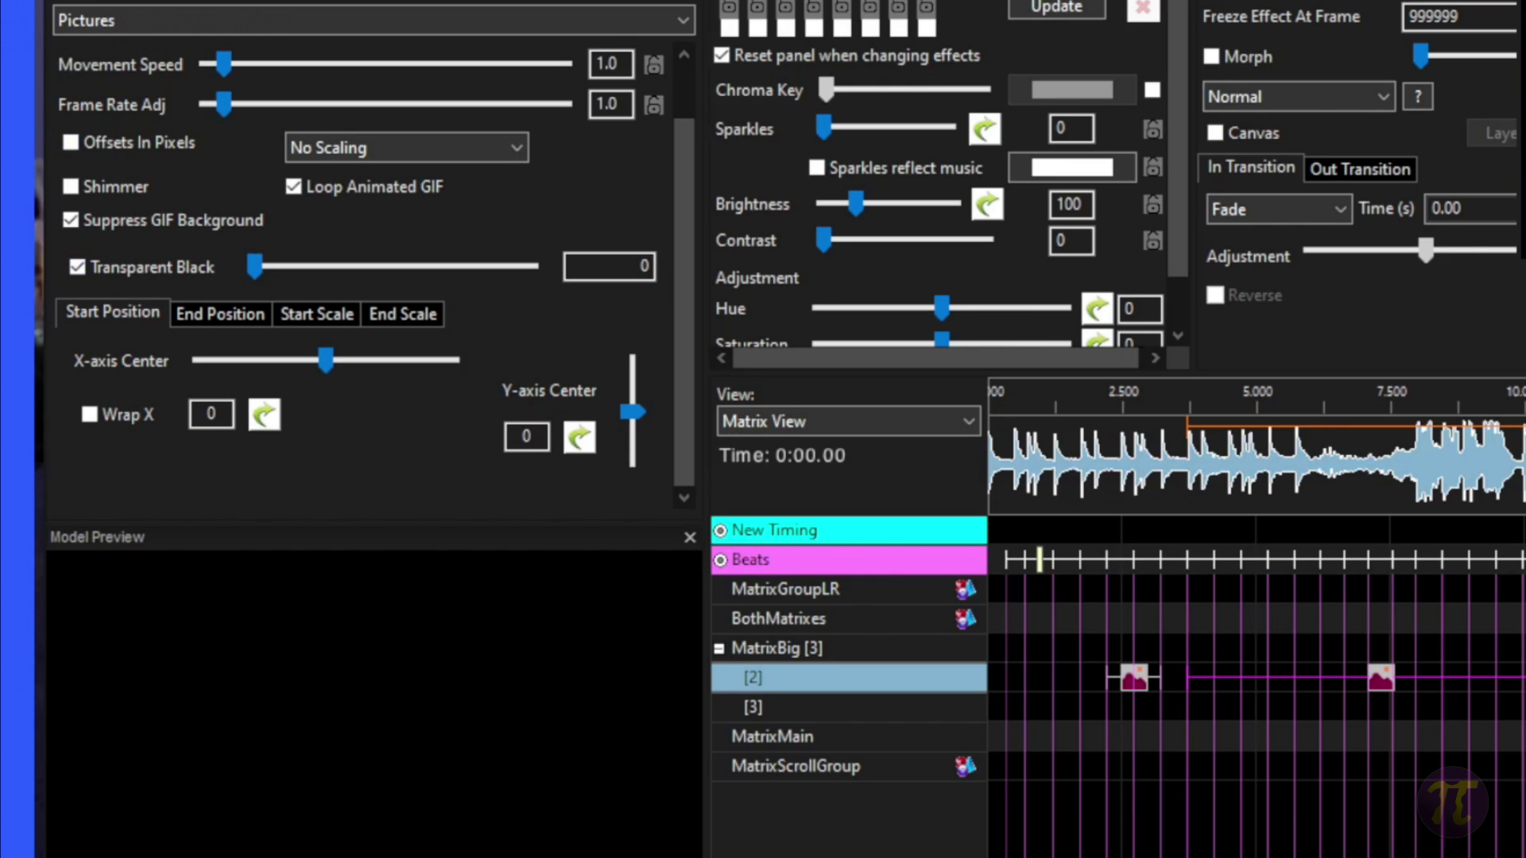
# Try Movement none on the skeleton Pictures effect, then restore Movement to right.
pyautogui.scroll(3, 374, 278)
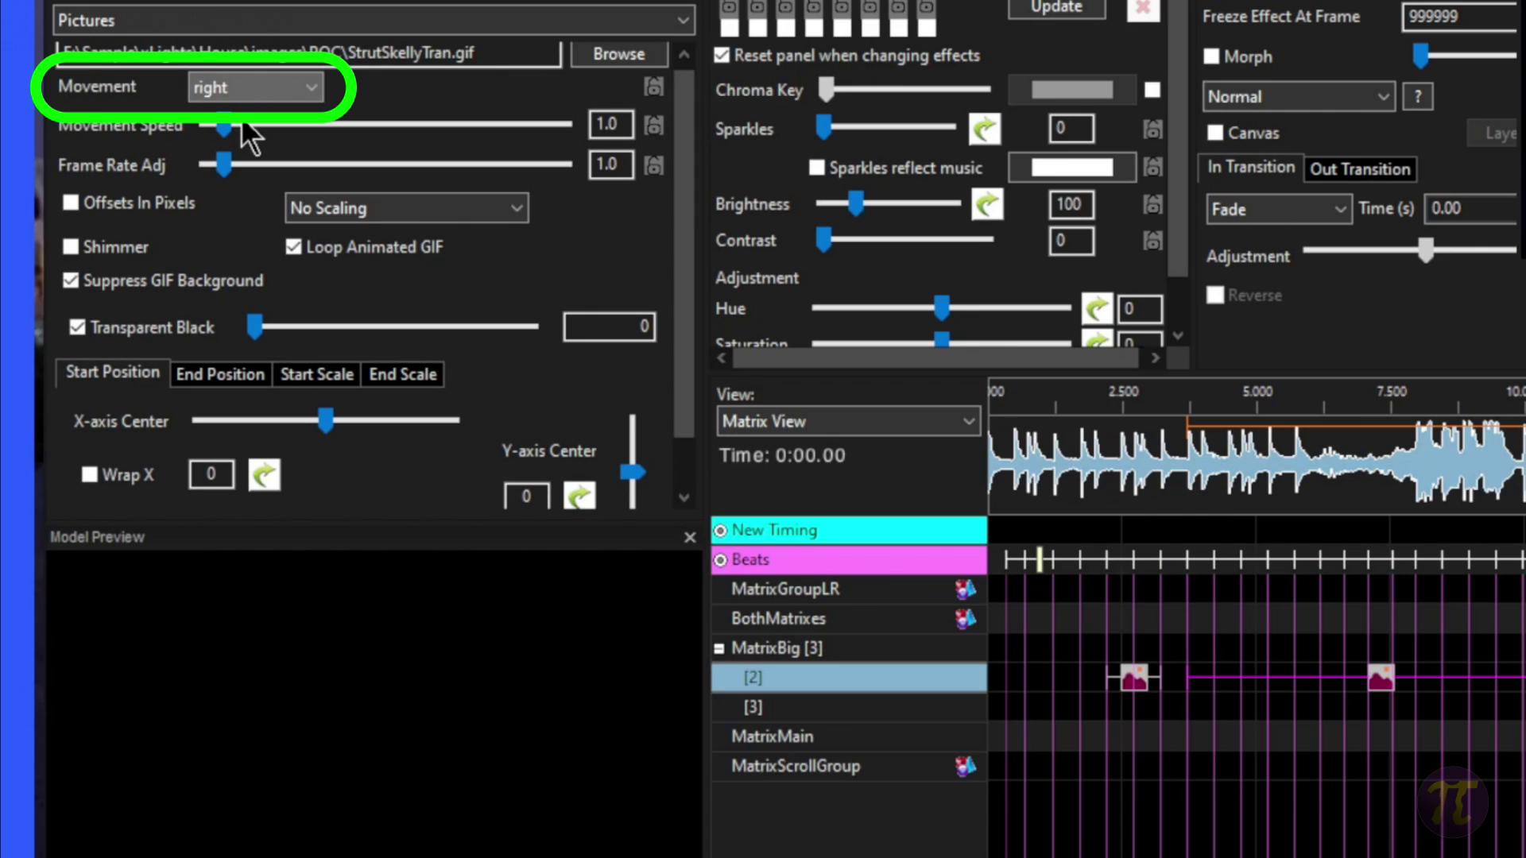
pyautogui.press('Up')
pyautogui.press('Up')
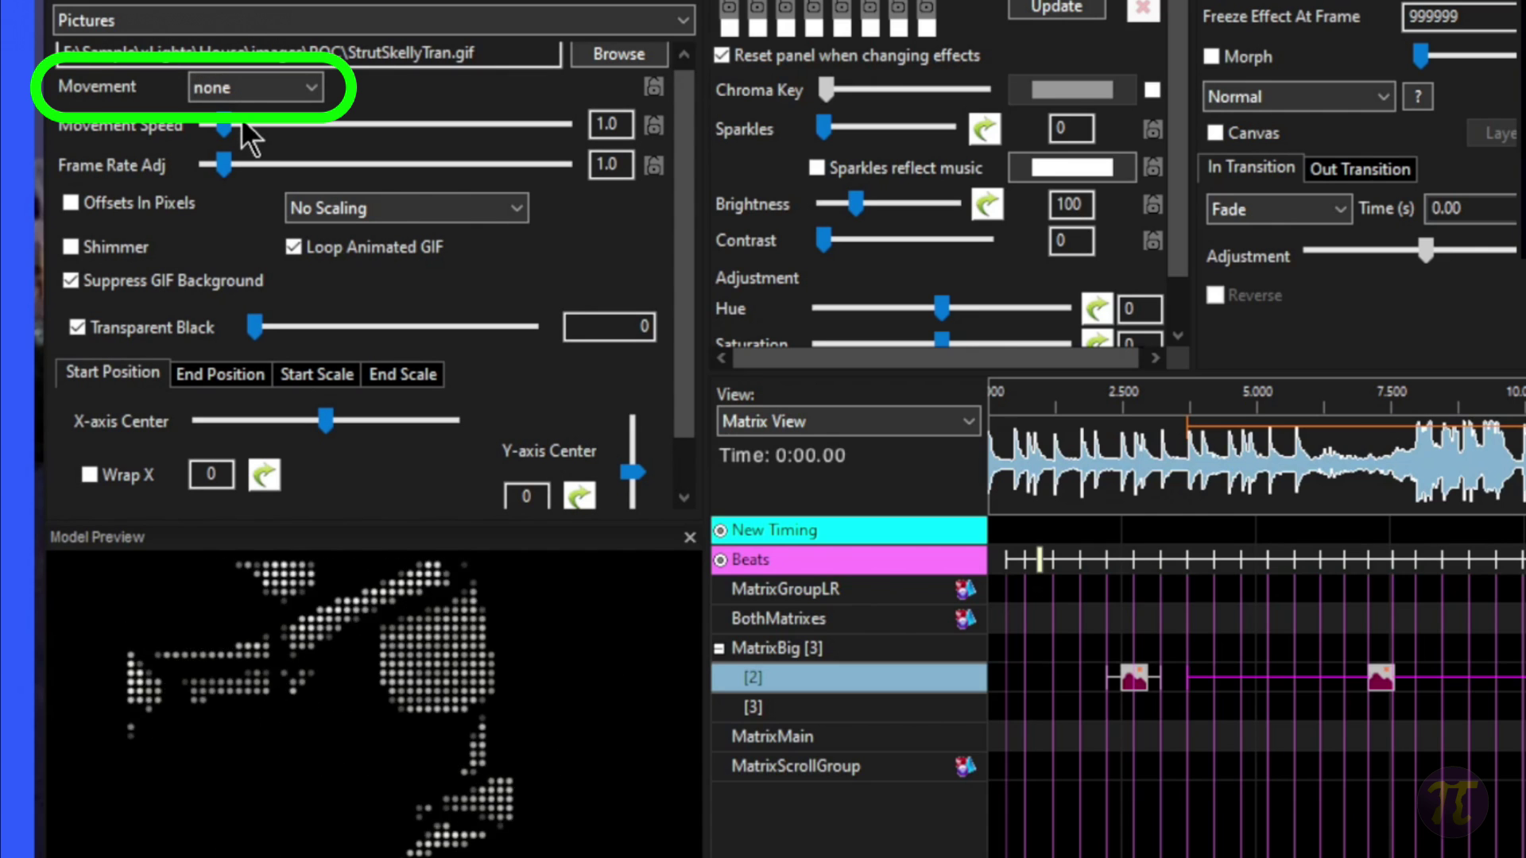
pyautogui.press('Down')
pyautogui.press('Down')
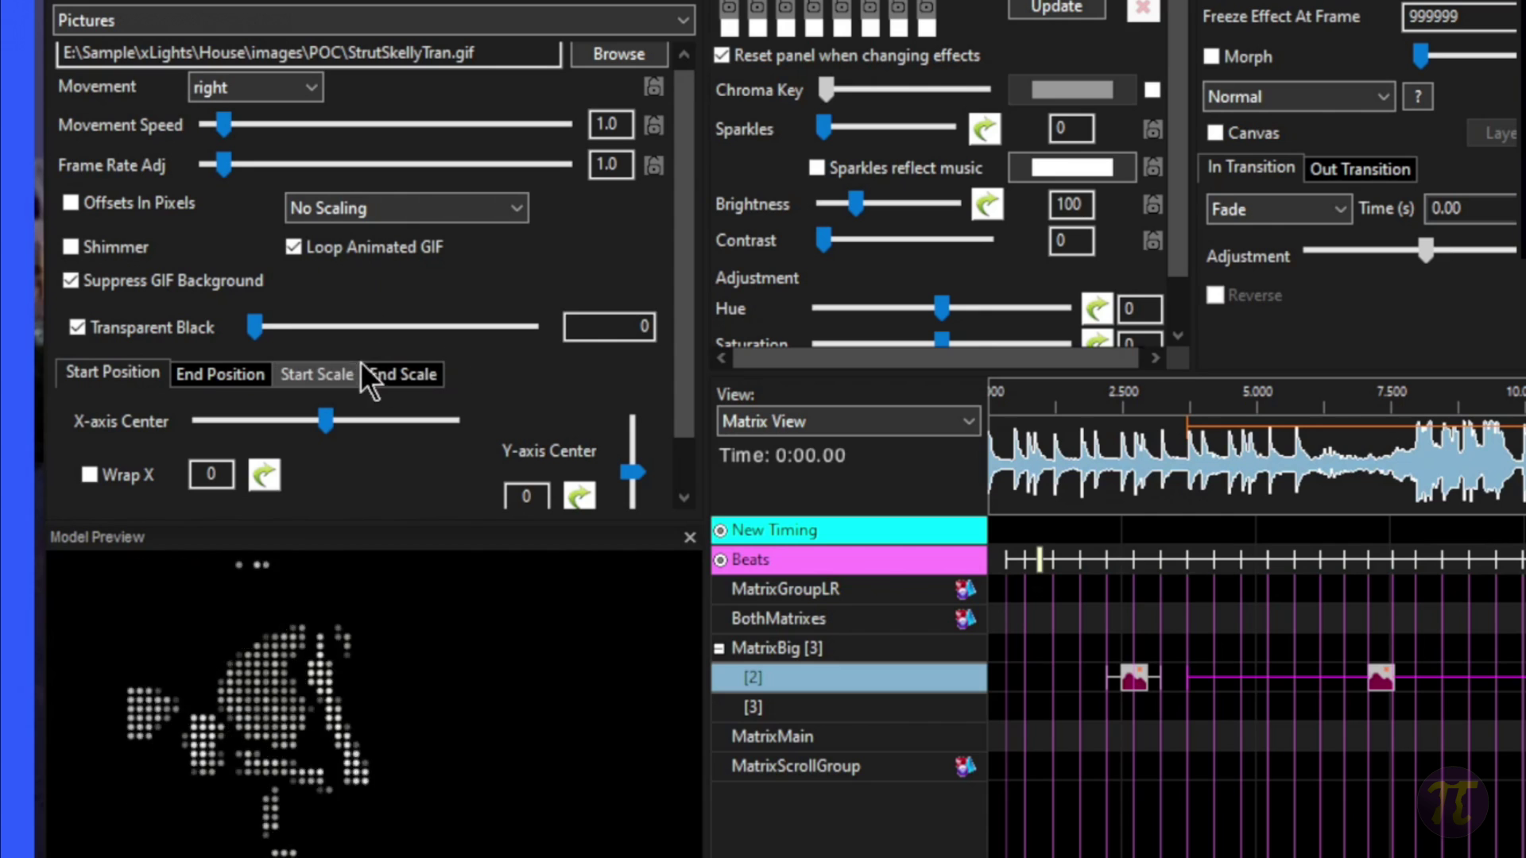
# Review the Start Scale and End Scale settings, both at Scaling 50.
pyautogui.click(318, 375)
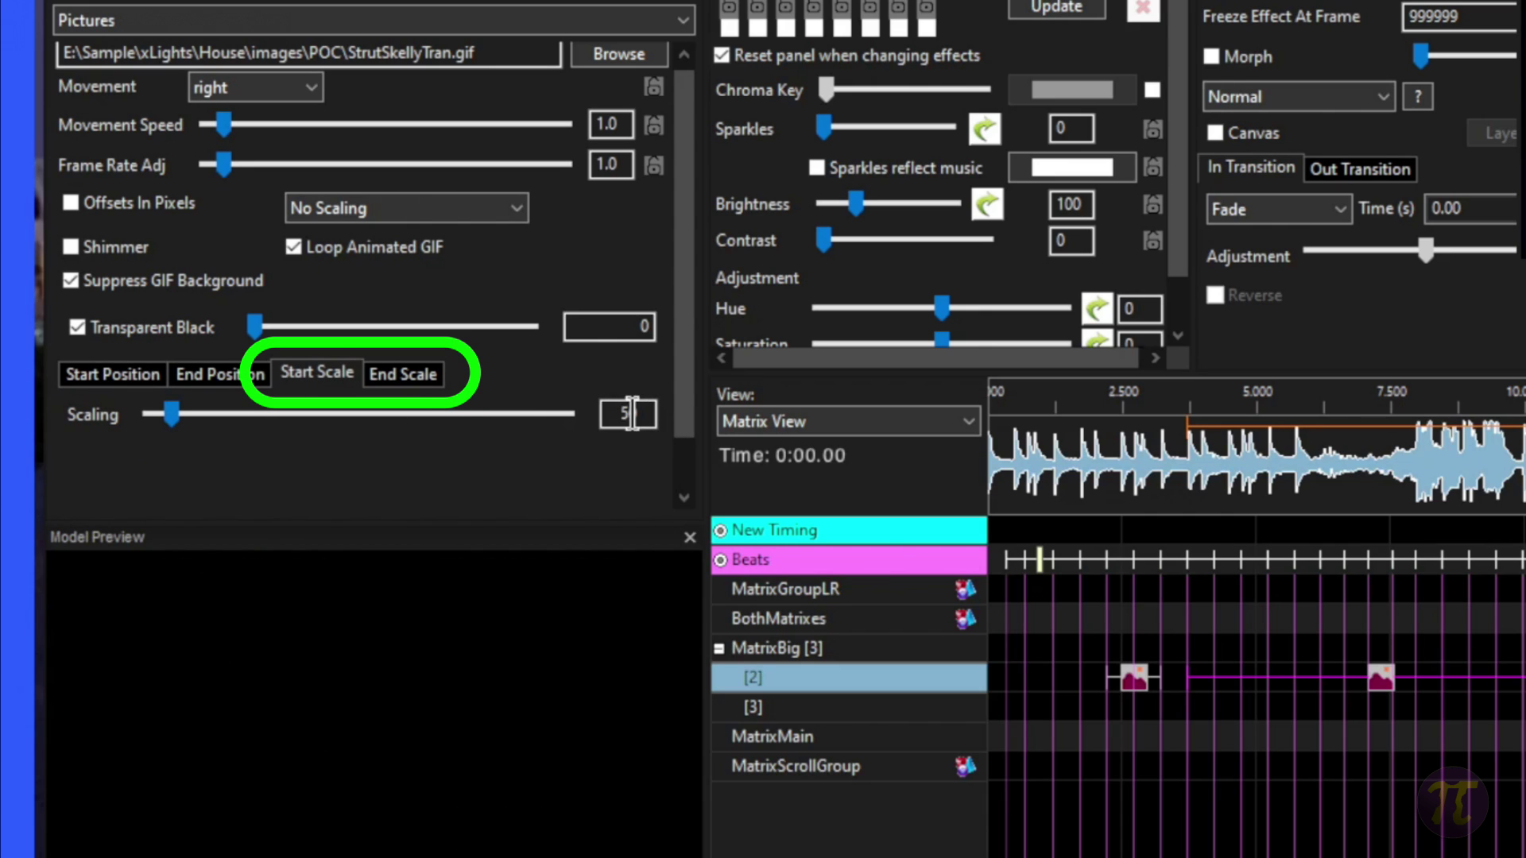
pyautogui.click(439, 387)
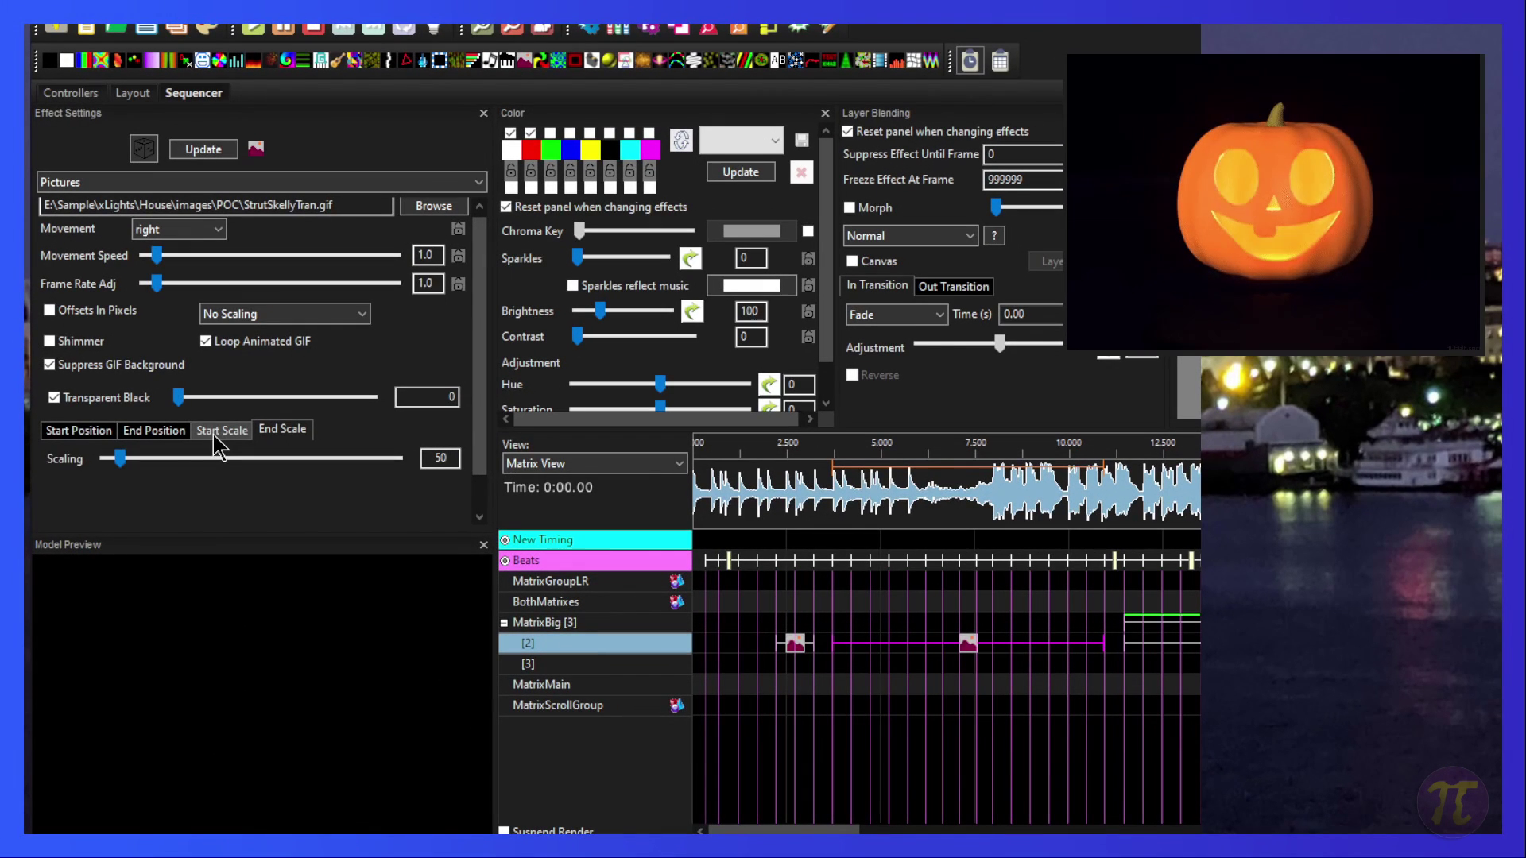
pyautogui.click(248, 415)
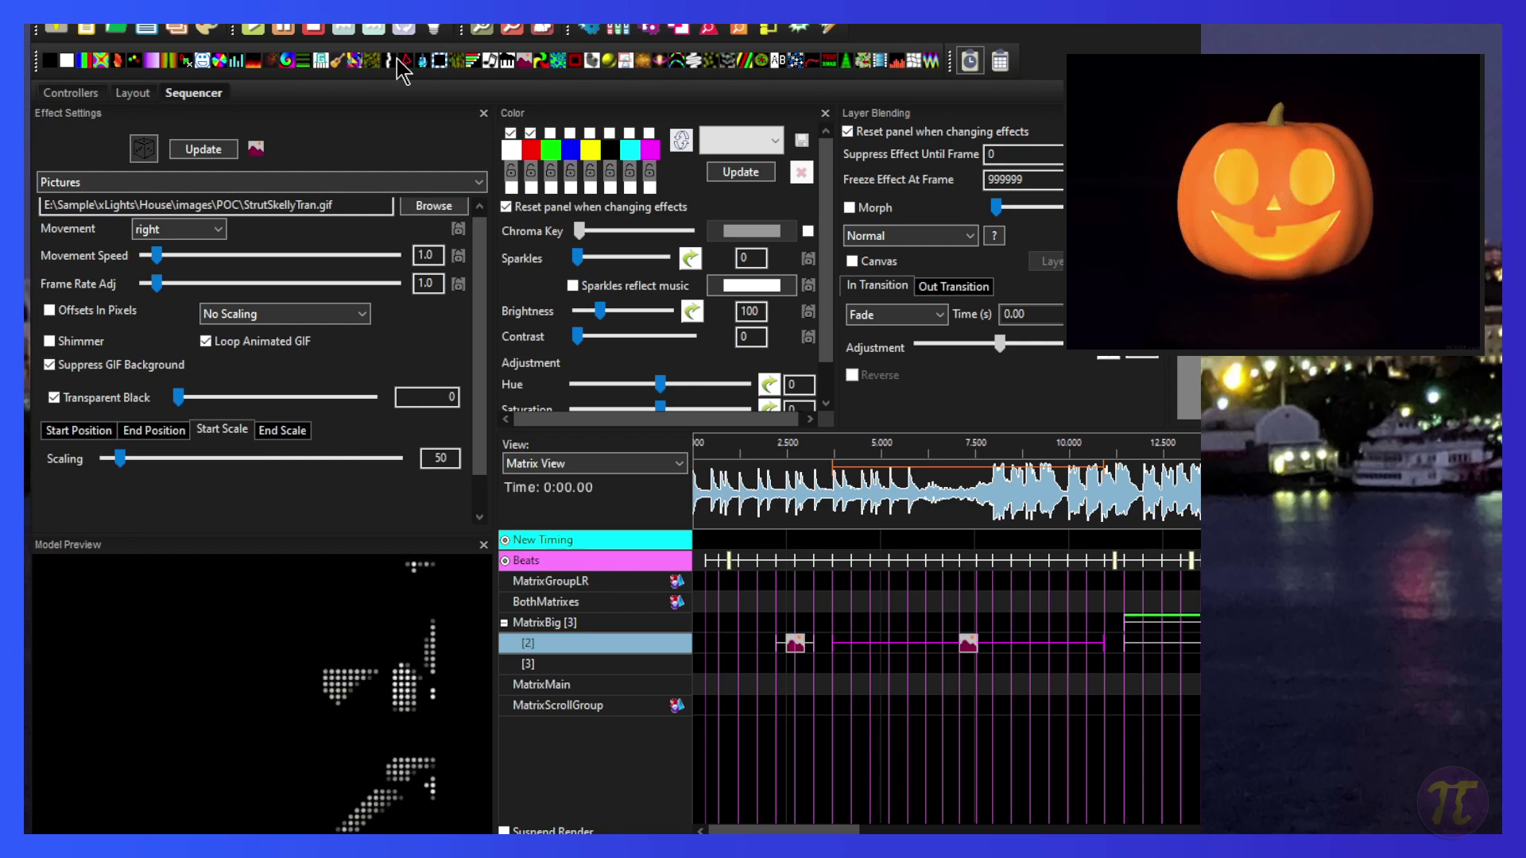
# Add a Pictures effect to the MatrixBig row and set Start and End Scale to 7.
pyautogui.moveTo(719, 290); pyautogui.dragTo(1107, 621)
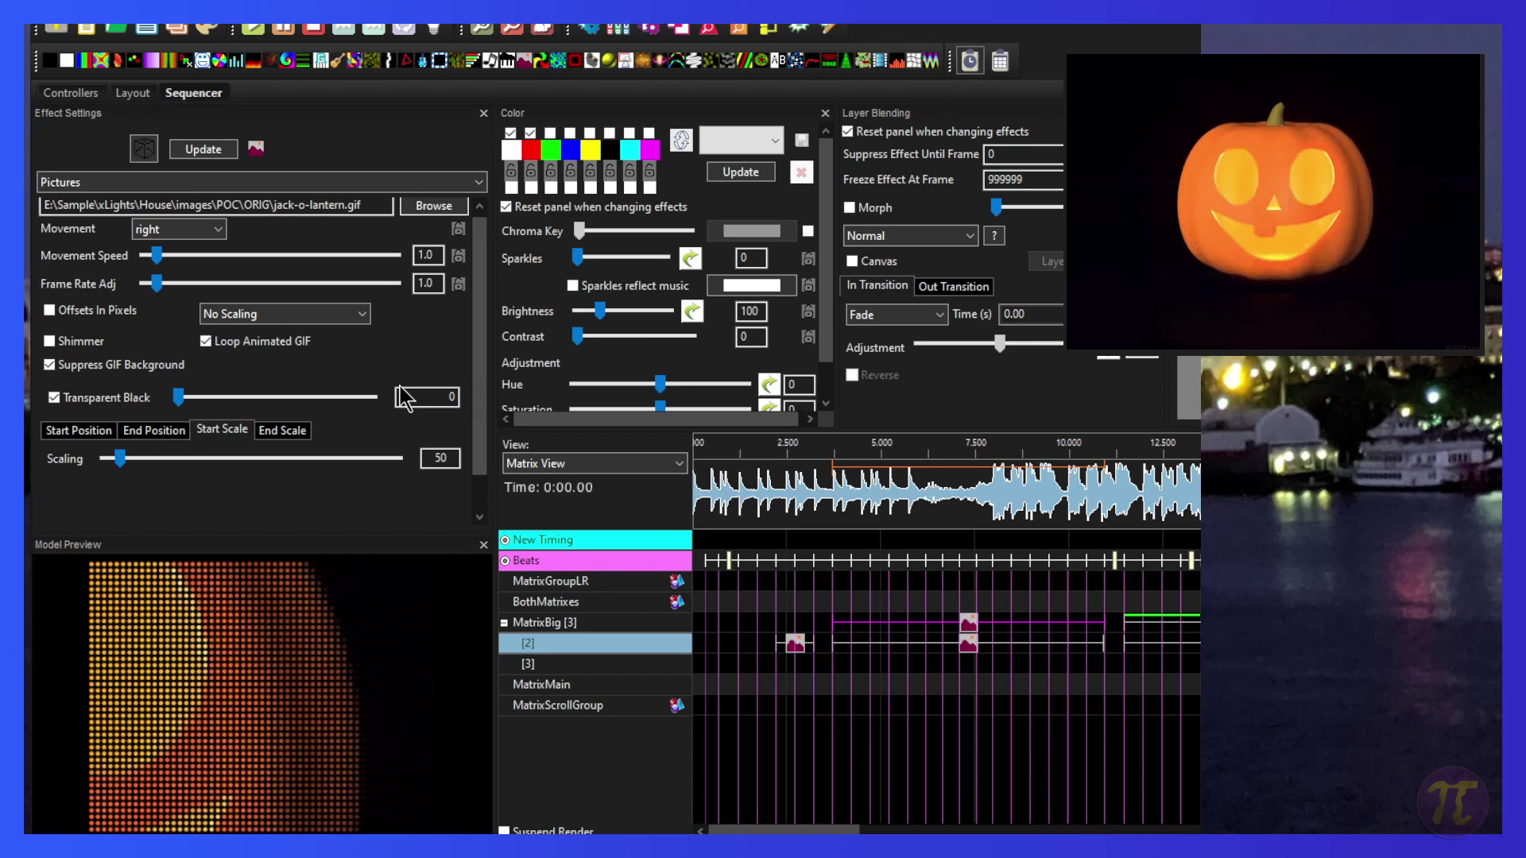
pyautogui.scroll(2, 177, 230)
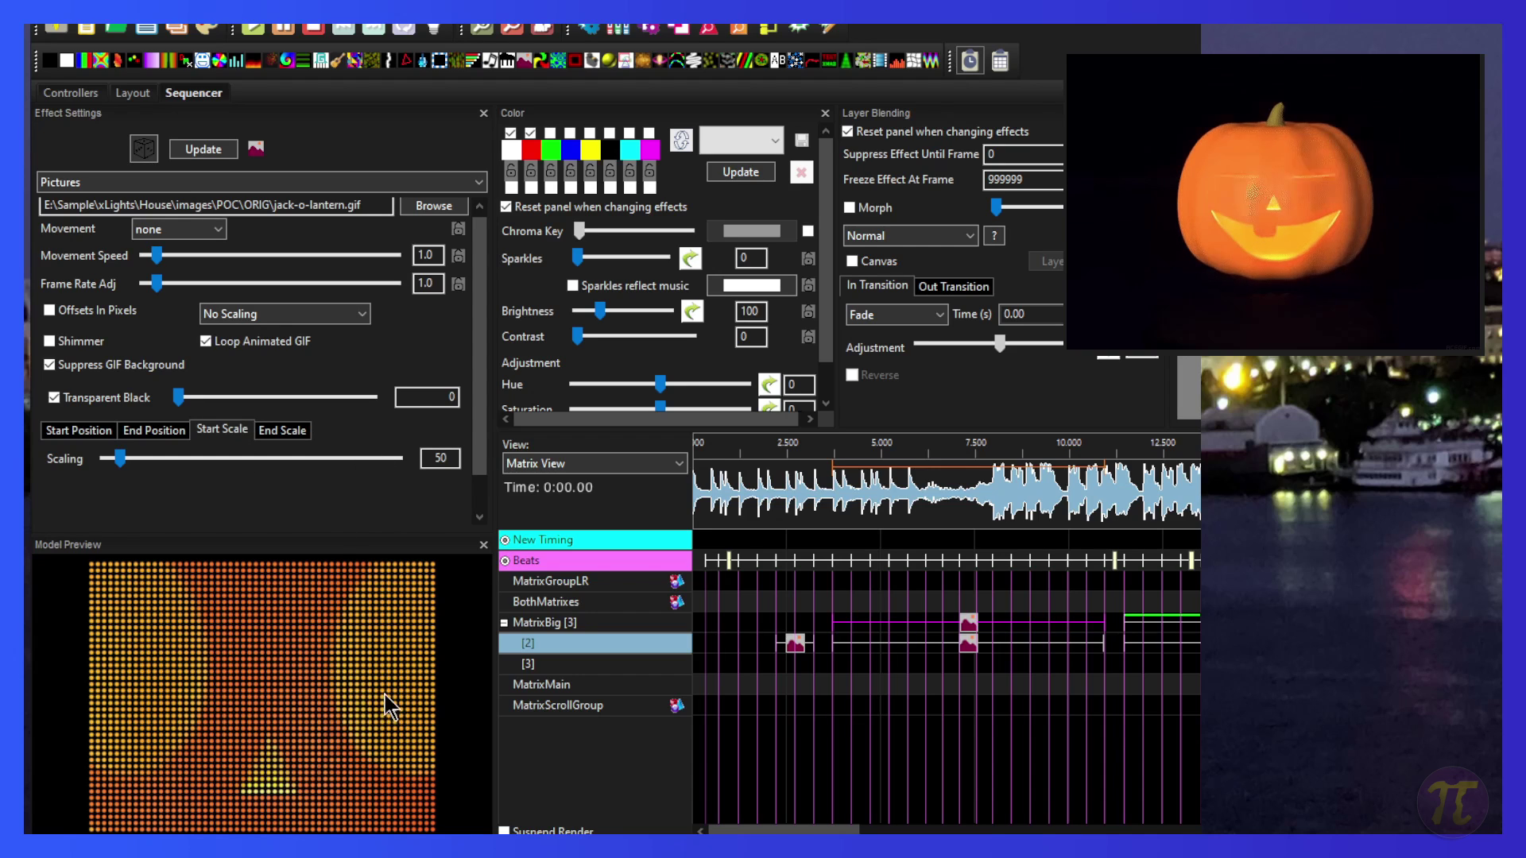
pyautogui.doubleClick(439, 457)
pyautogui.write('7')
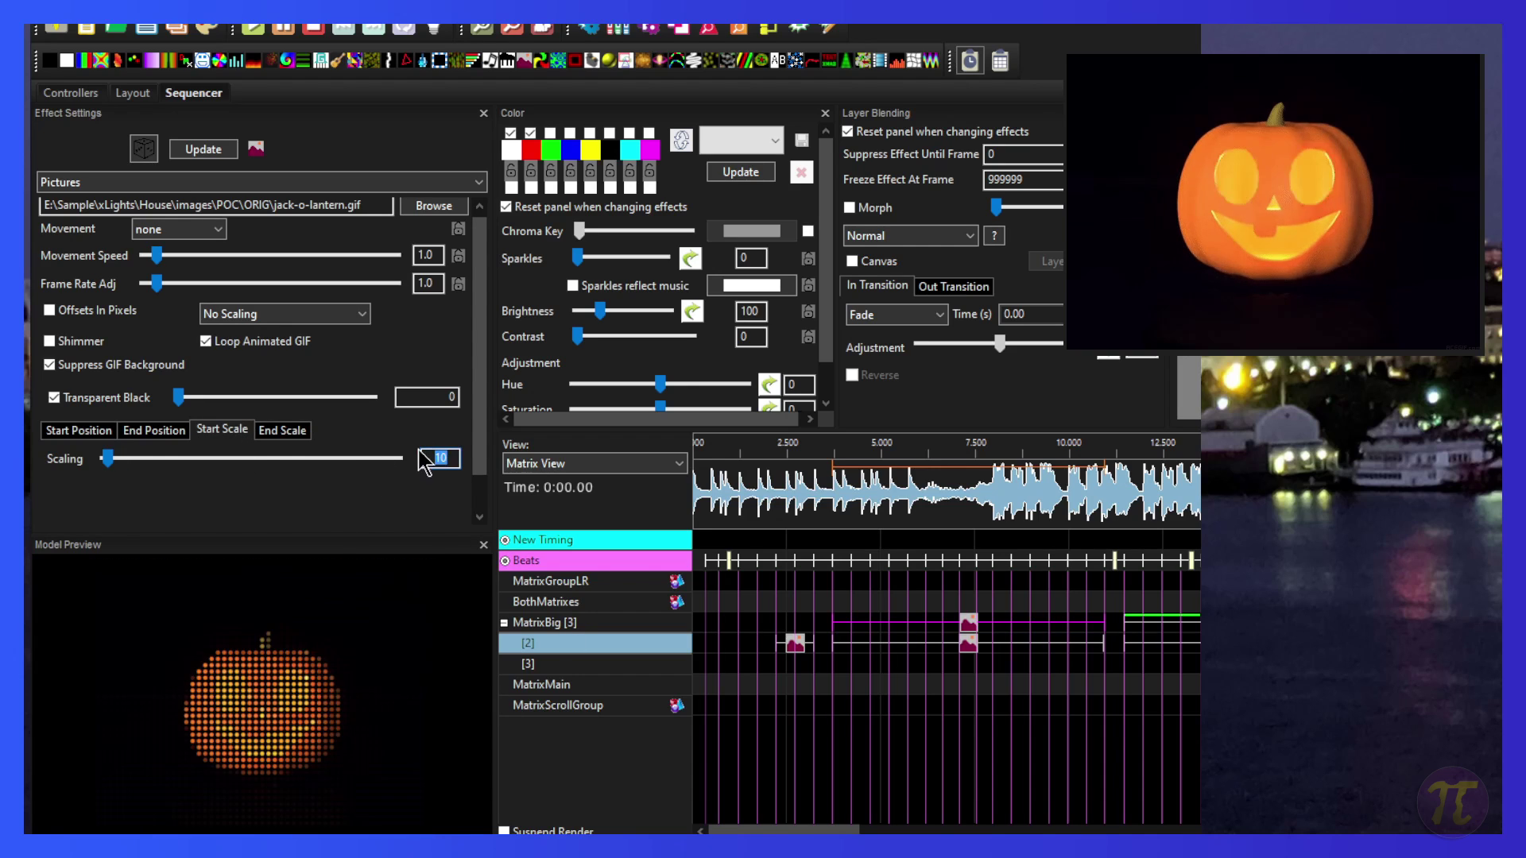
pyautogui.doubleClick(439, 458)
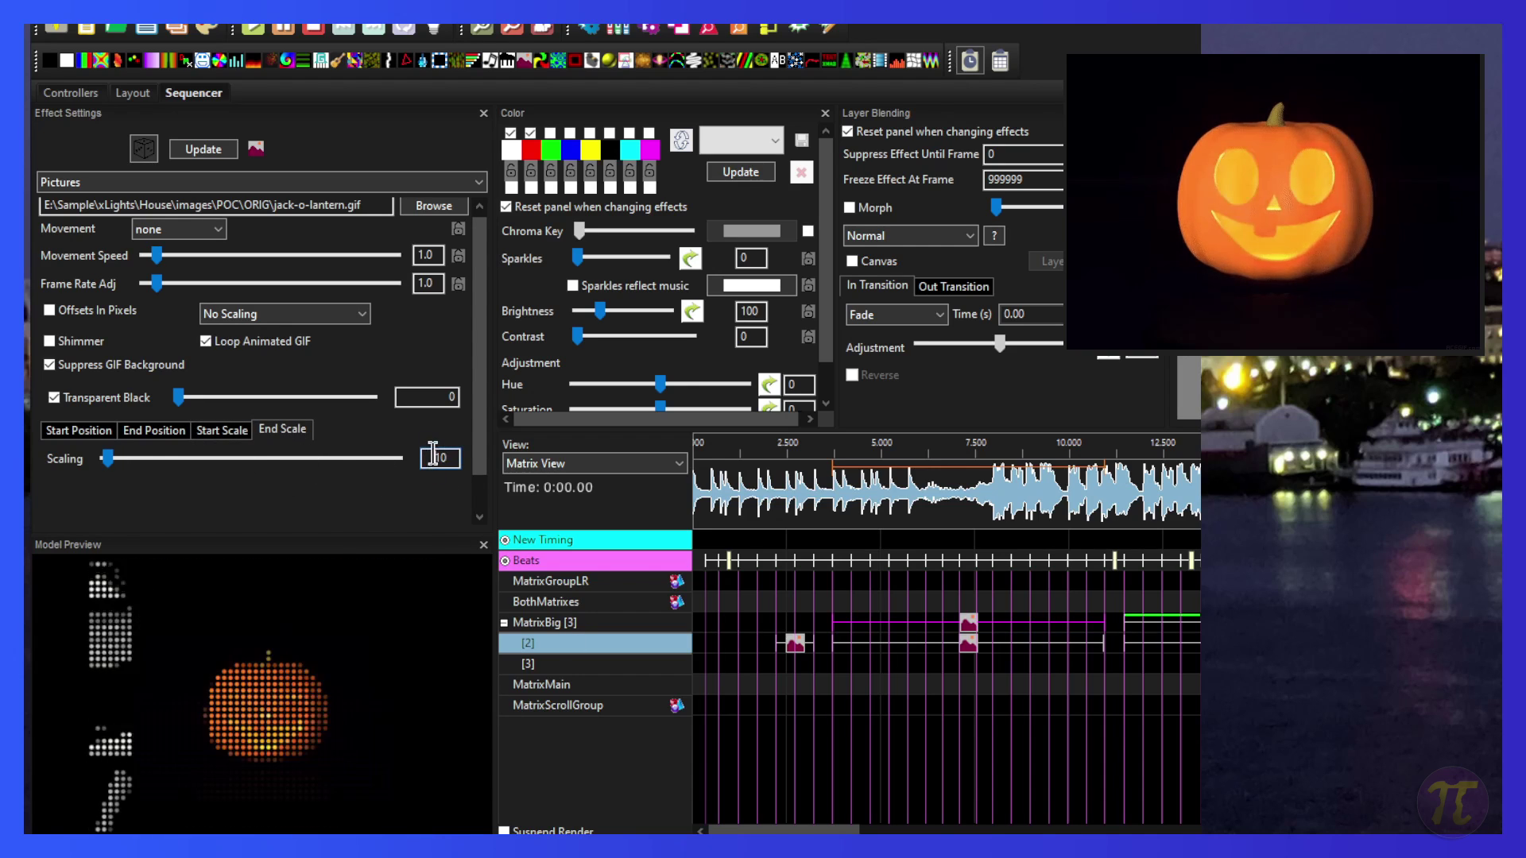
pyautogui.write('7')
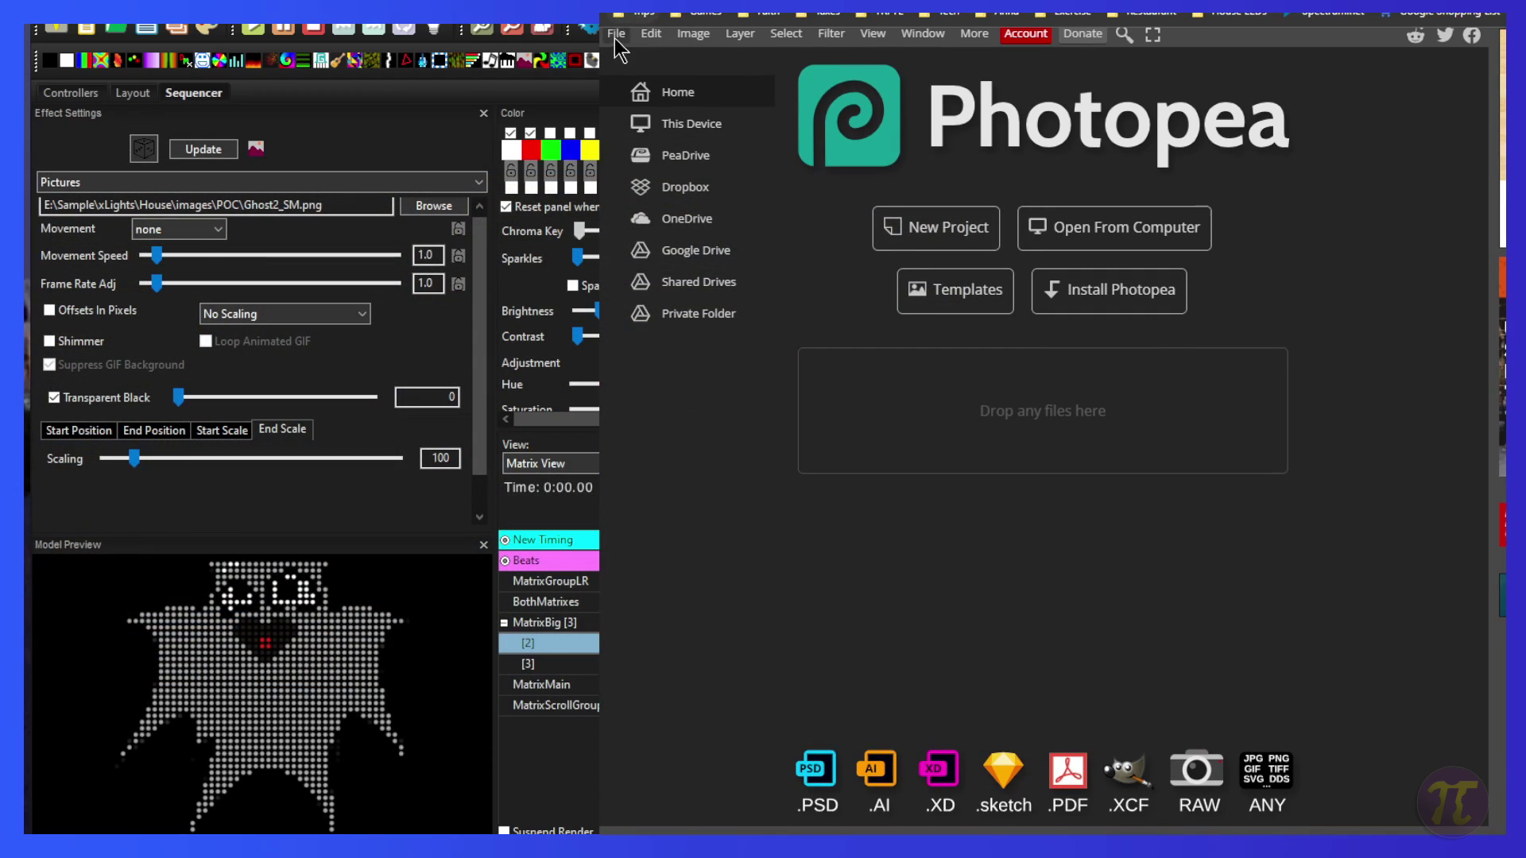
# Open the jack-o-lantern GIF and review its frame layers _a_frm0,70 through _a_frm14,60.
pyautogui.click(613, 39)
pyautogui.click(641, 85)
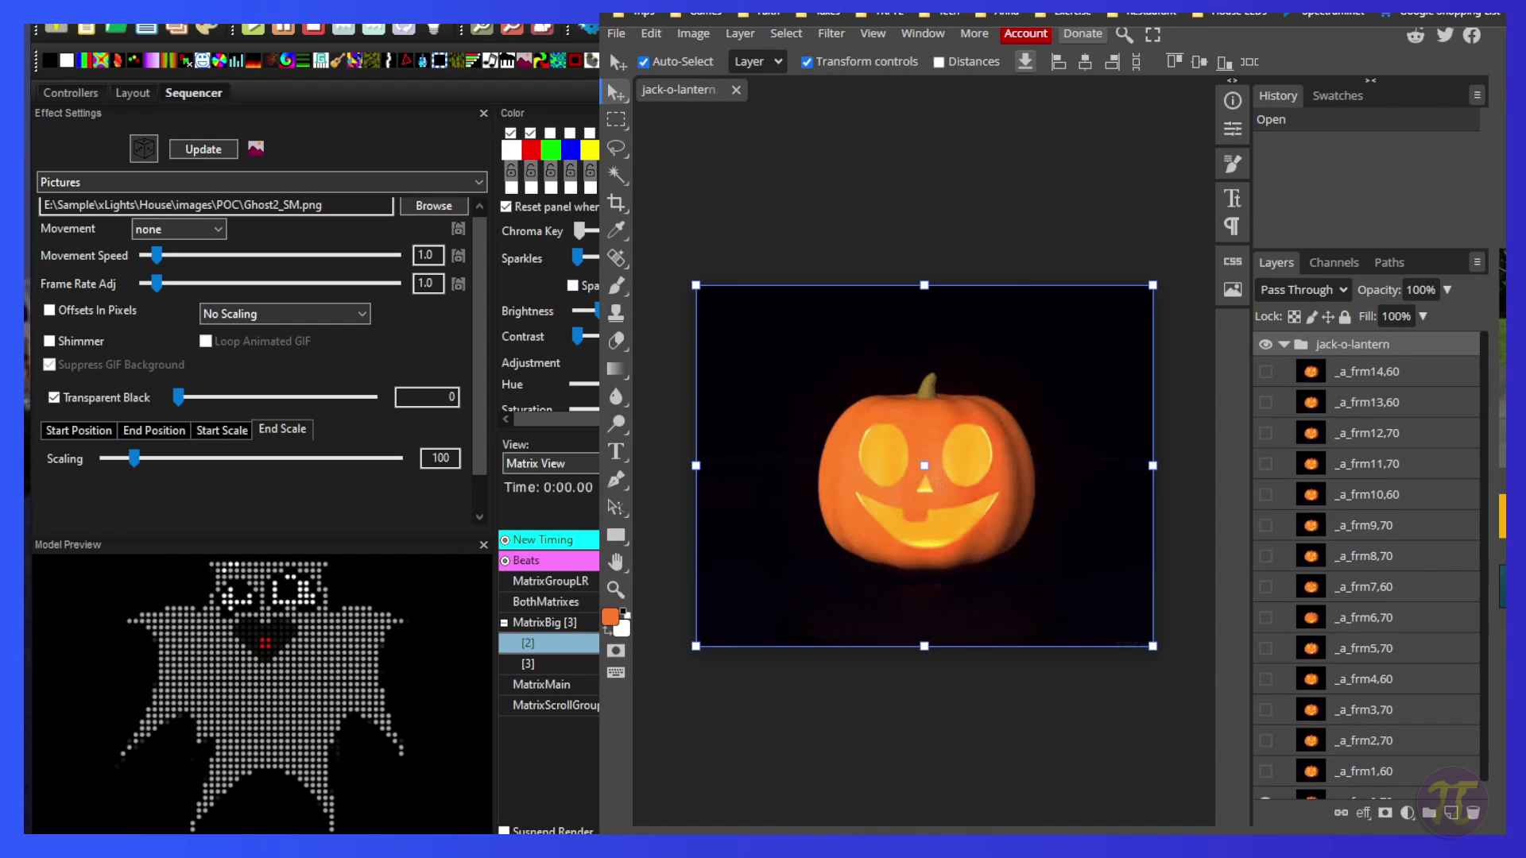
pyautogui.scroll(-1, 1444, 422)
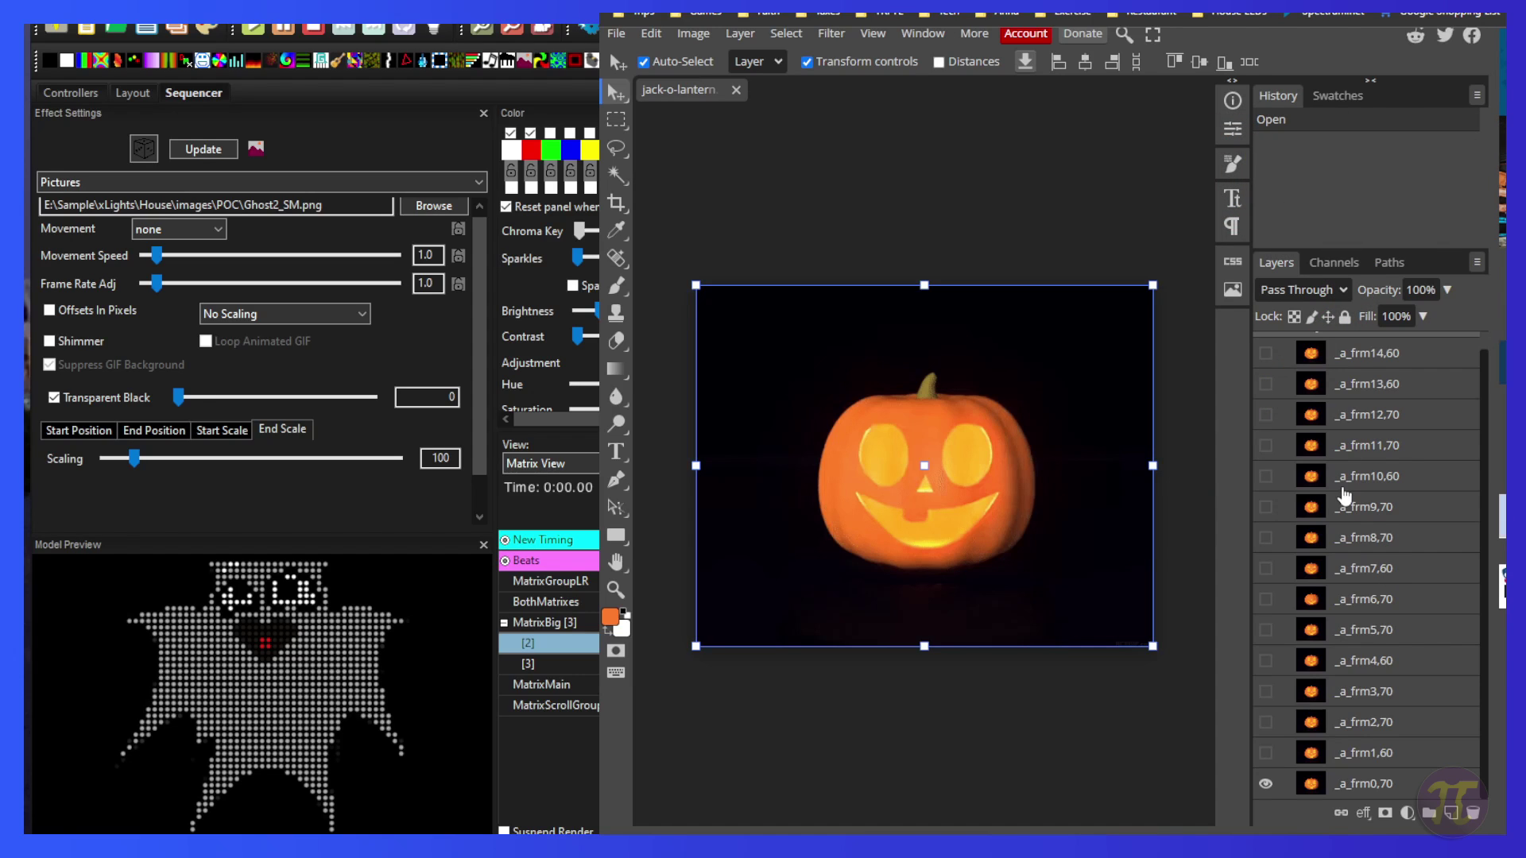
pyautogui.scroll(1, 1343, 496)
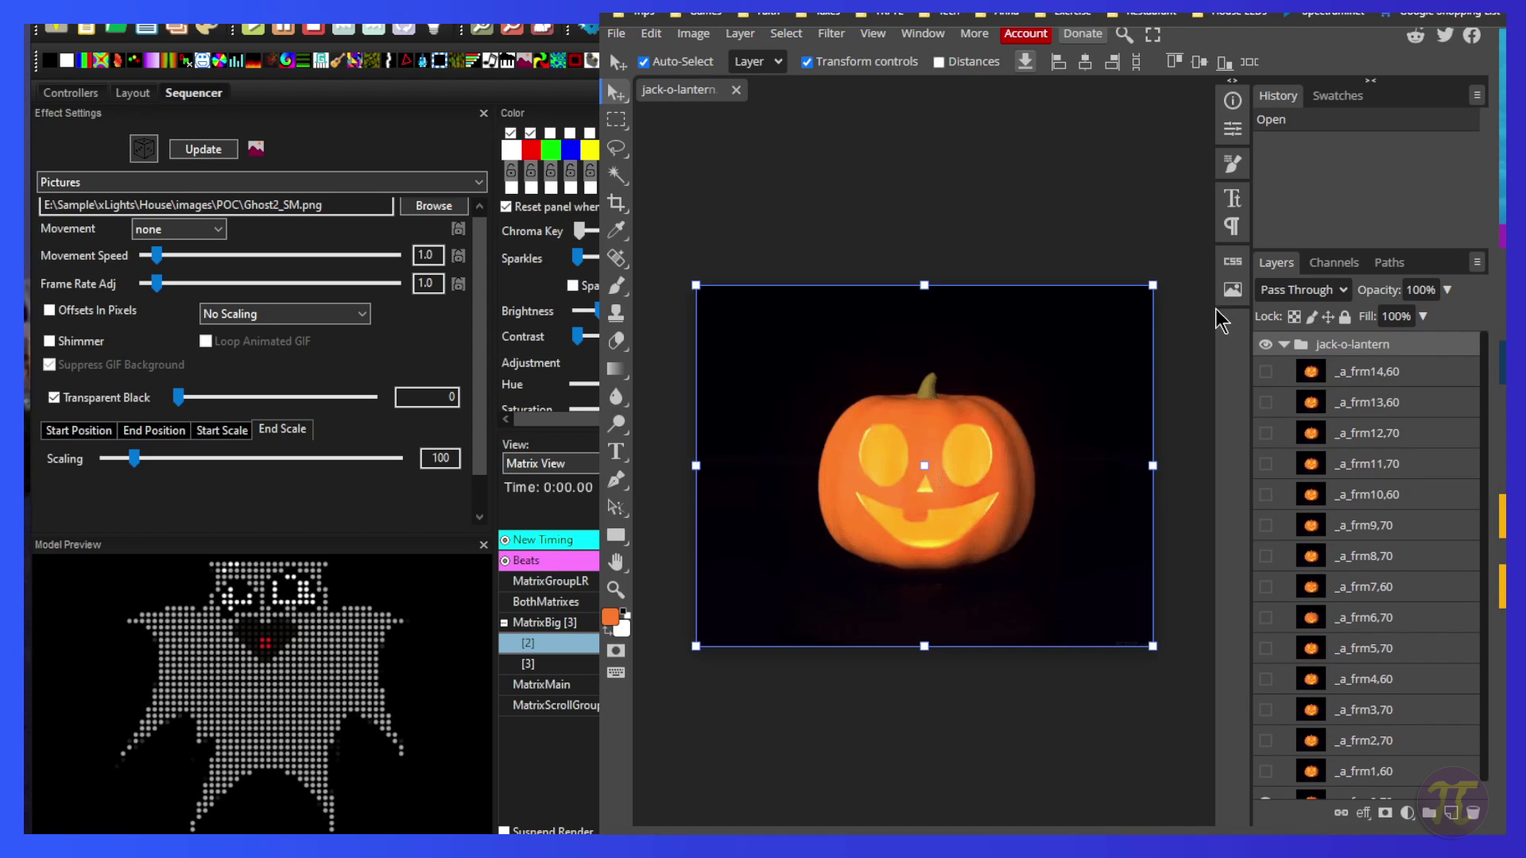
pyautogui.click(1194, 342)
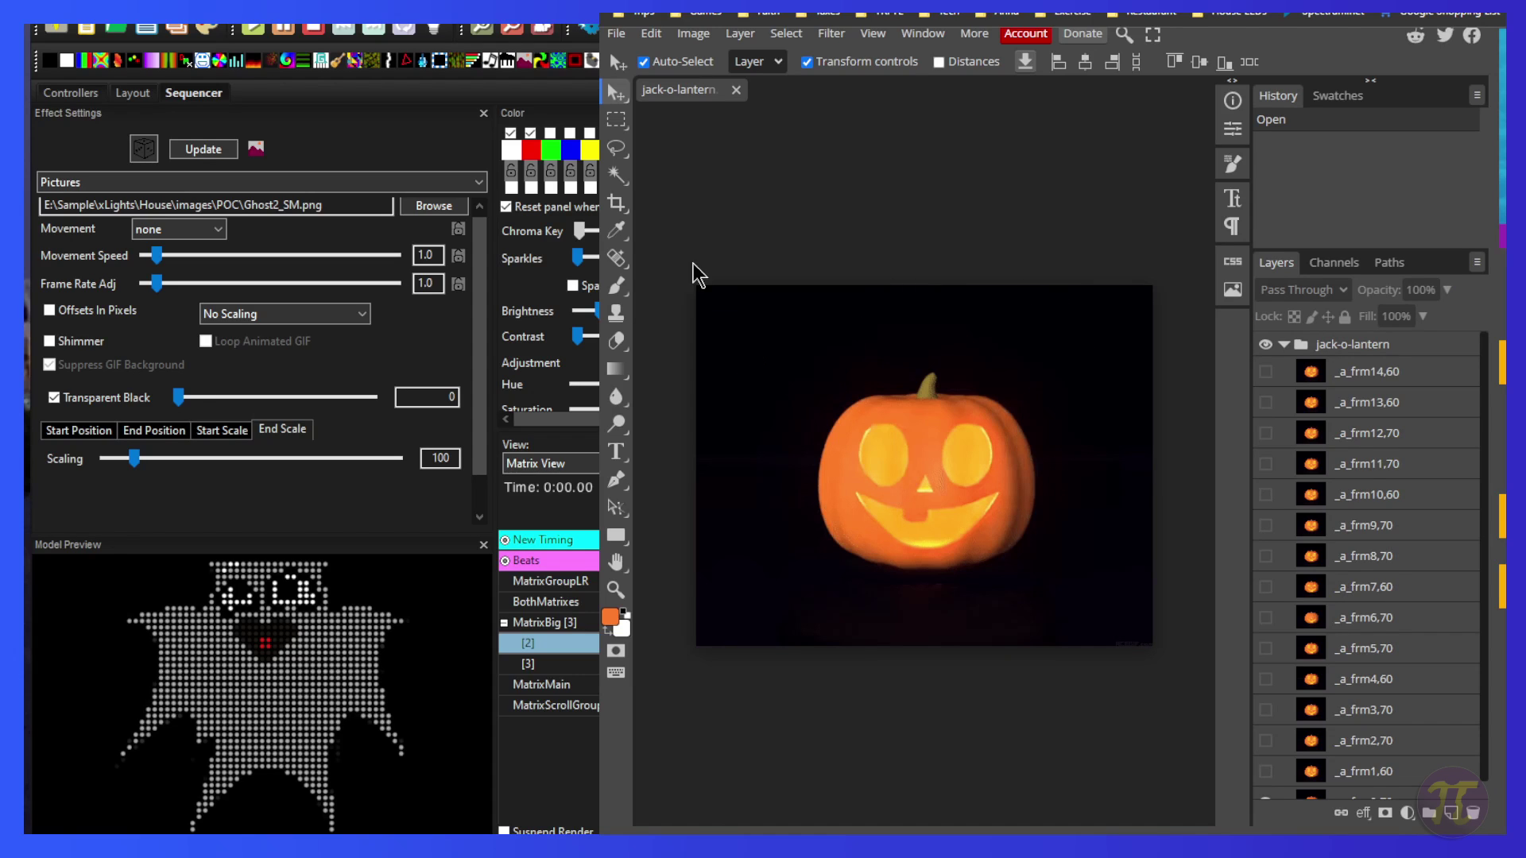
# Sample the dark canvas background at several spots with the Eyedropper, reading about RGB 0,0,4.
pyautogui.click(617, 230)
pyautogui.click(719, 328)
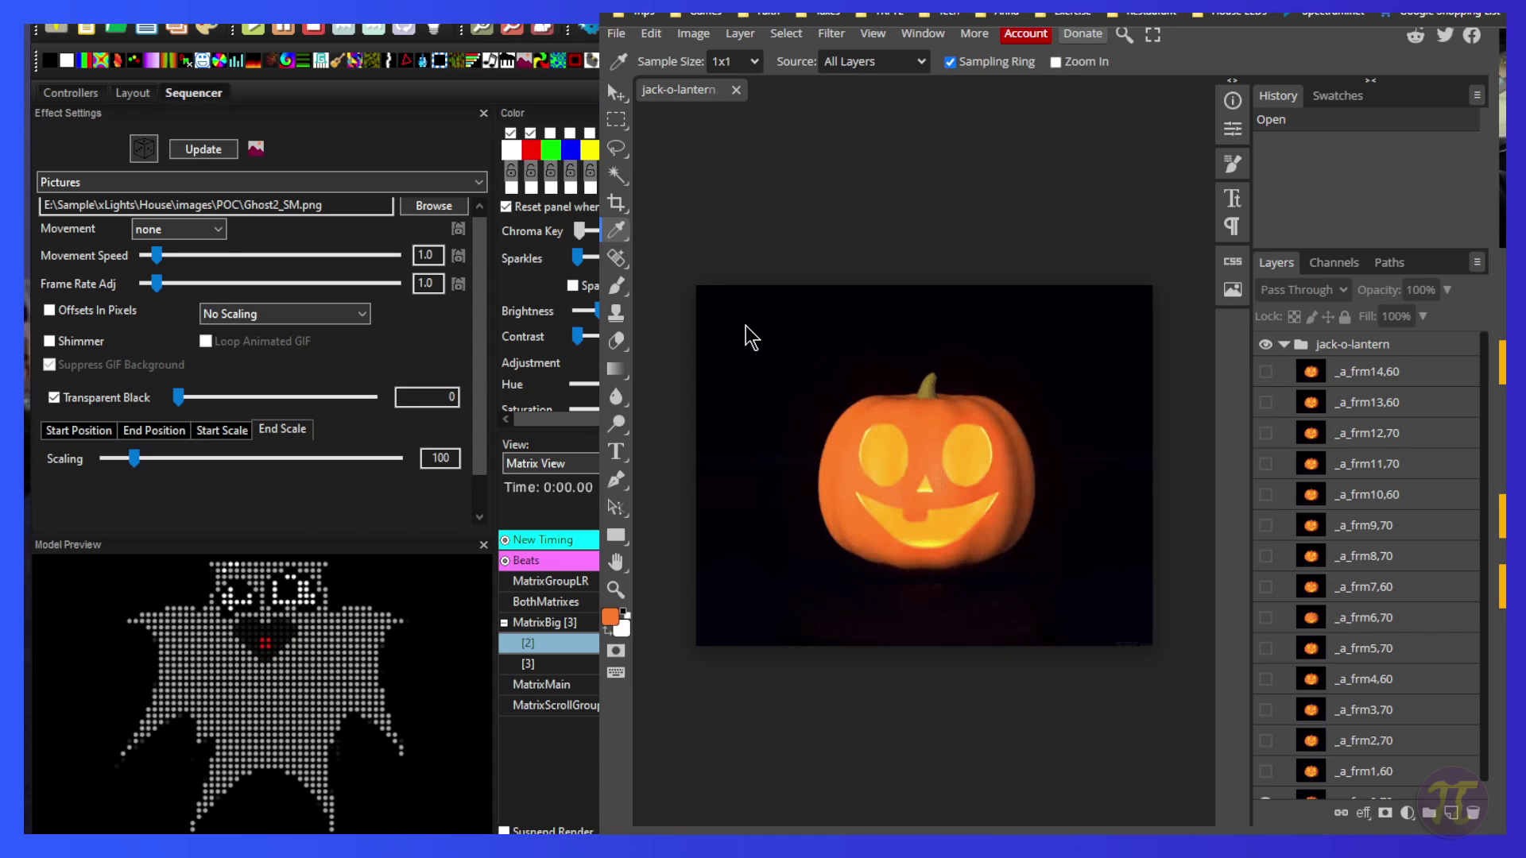
pyautogui.click(747, 332)
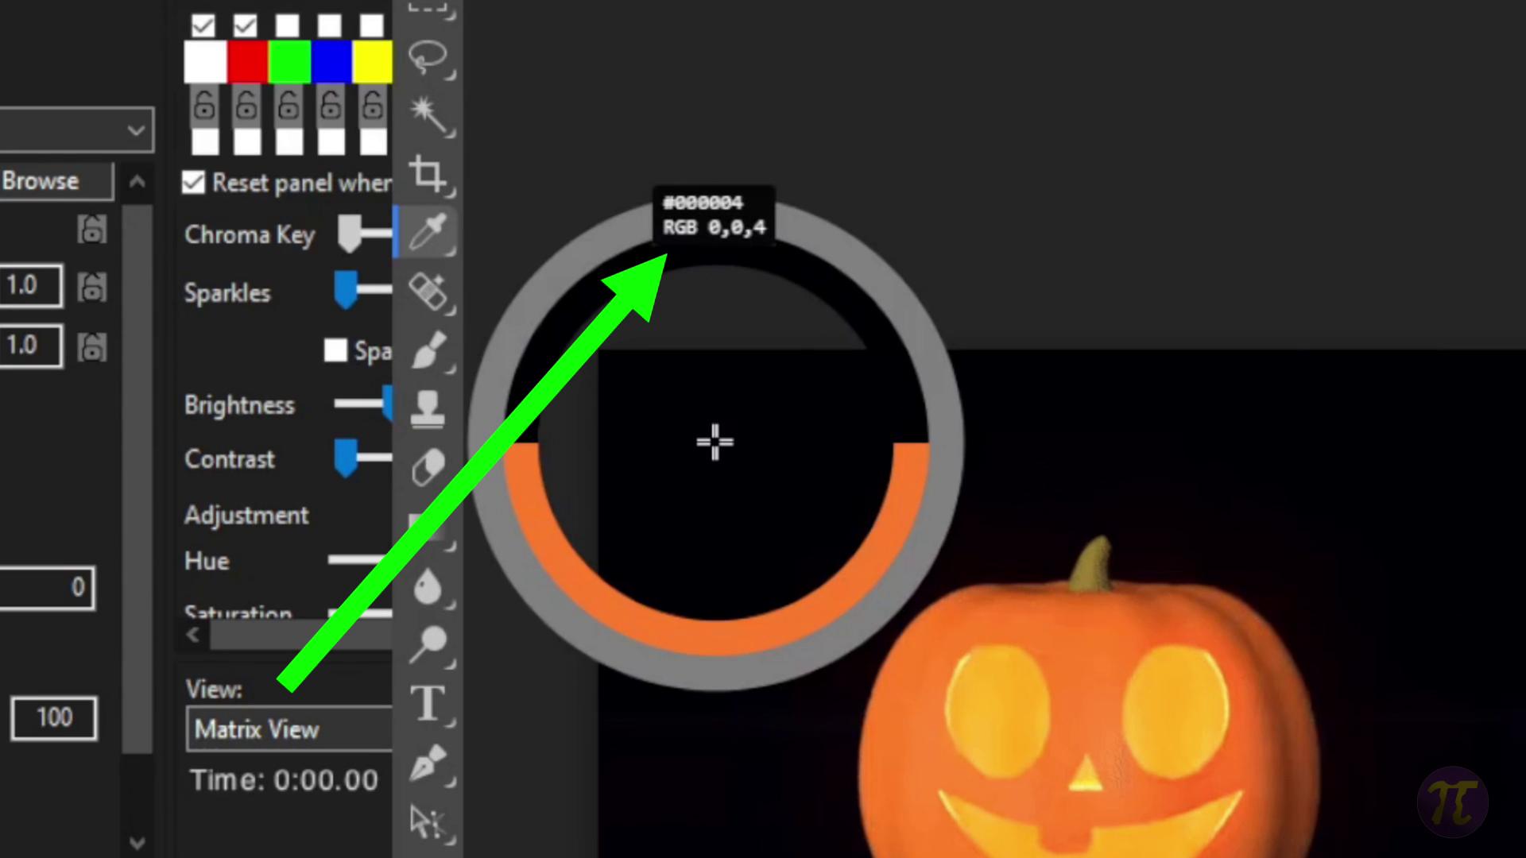
pyautogui.moveTo(715, 442); pyautogui.dragTo(735, 479)
pyautogui.moveTo(761, 346); pyautogui.dragTo(762, 345)
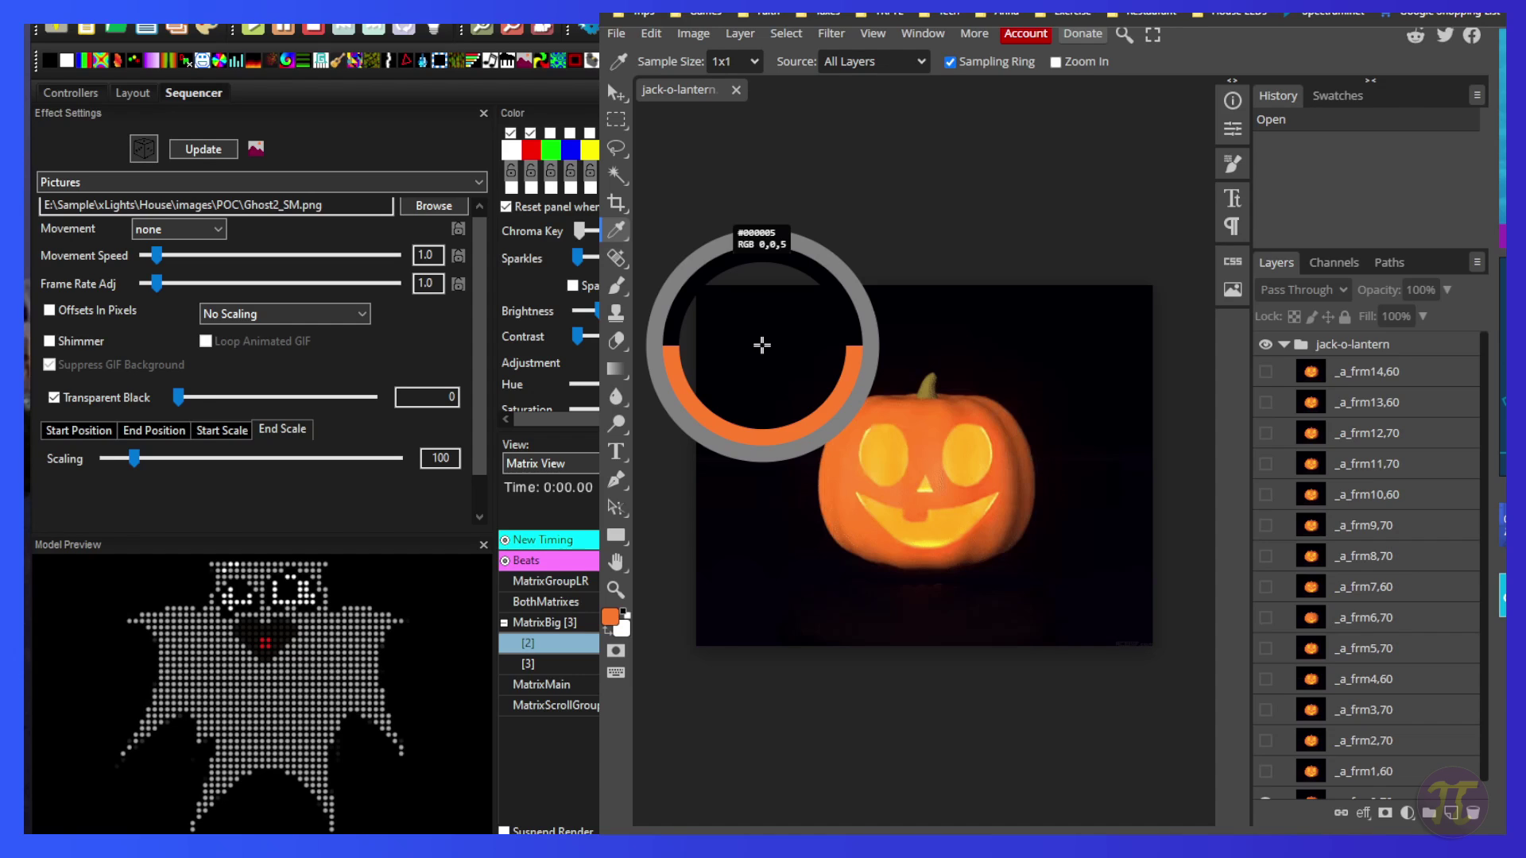
pyautogui.moveTo(761, 345); pyautogui.dragTo(761, 347)
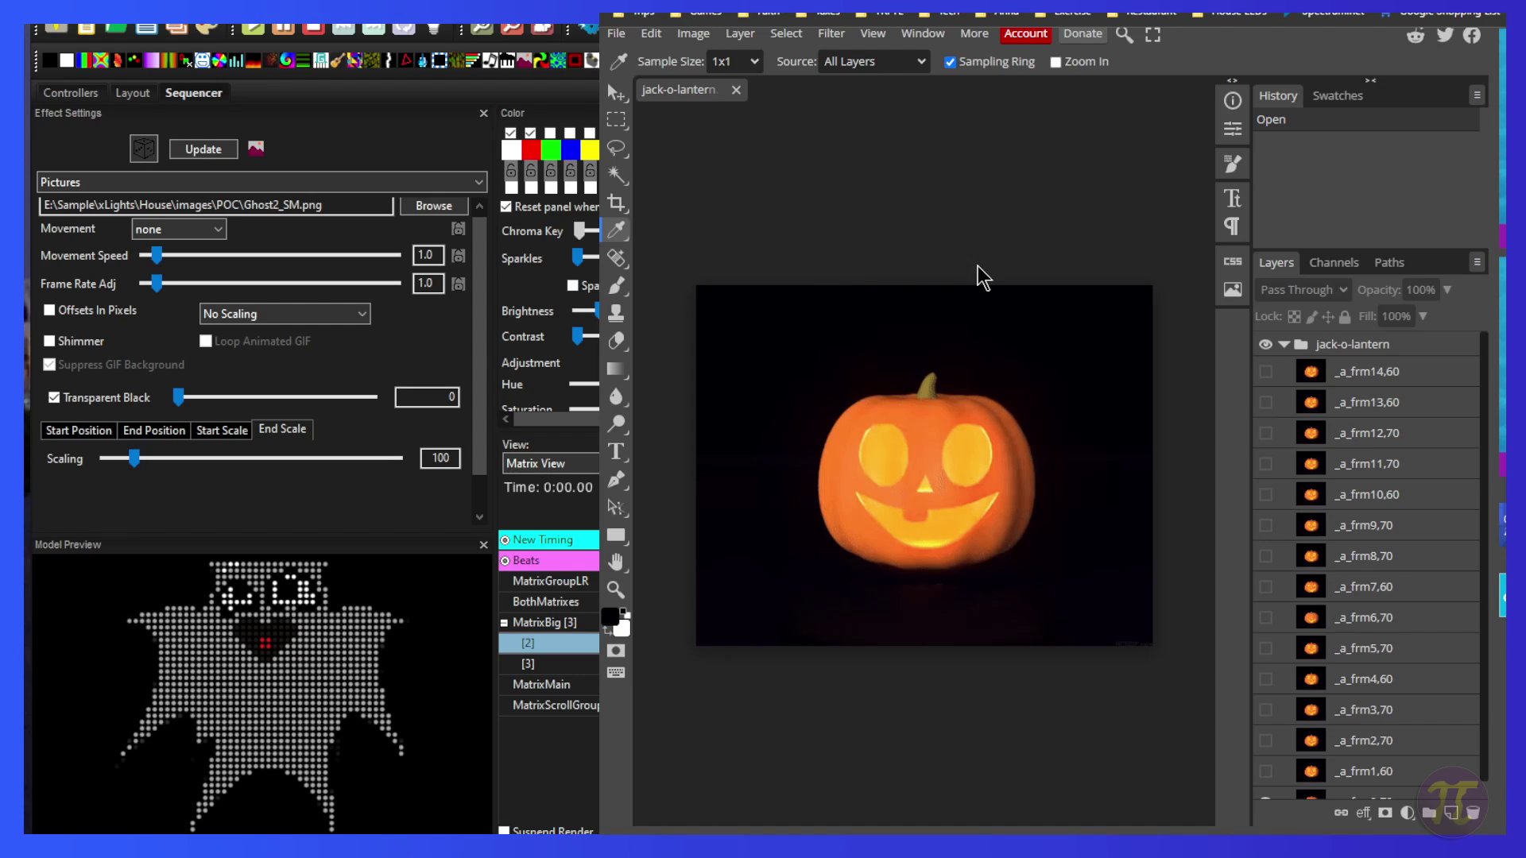
pyautogui.scroll(-1, 1379, 671)
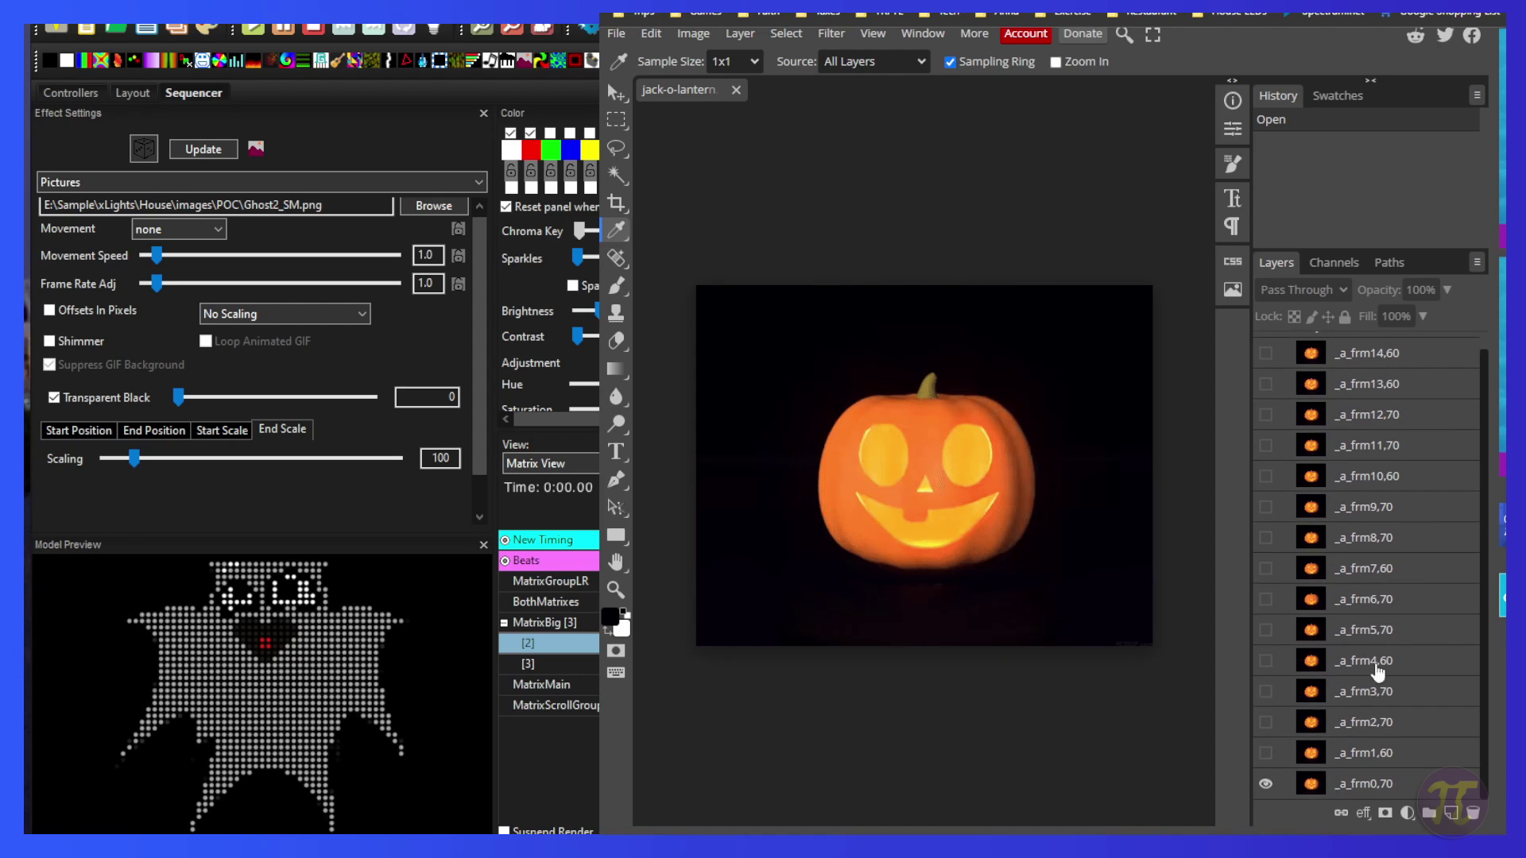
pyautogui.click(1385, 786)
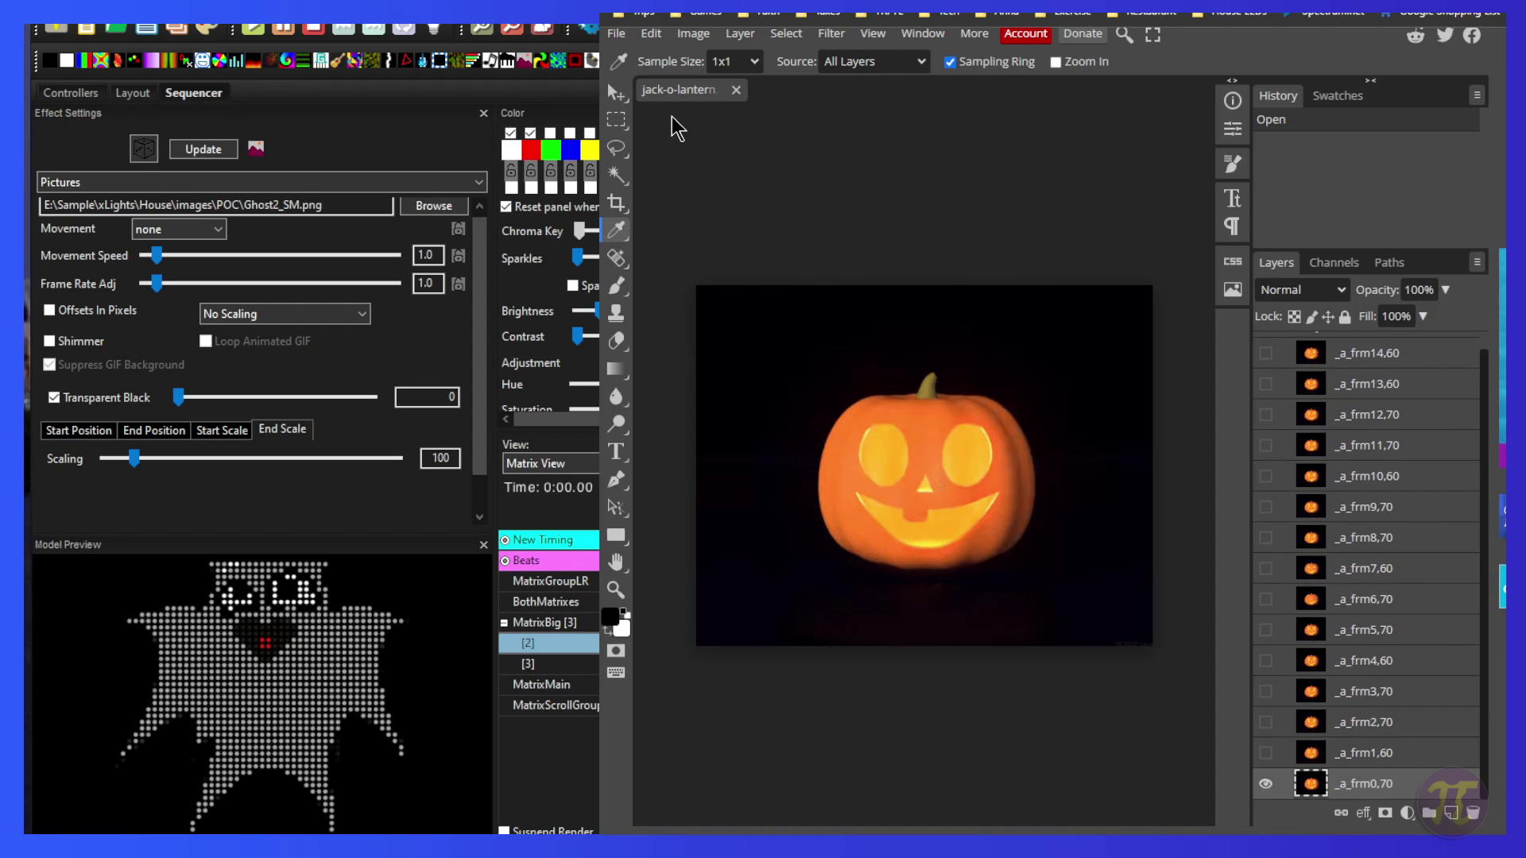
pyautogui.click(794, 34)
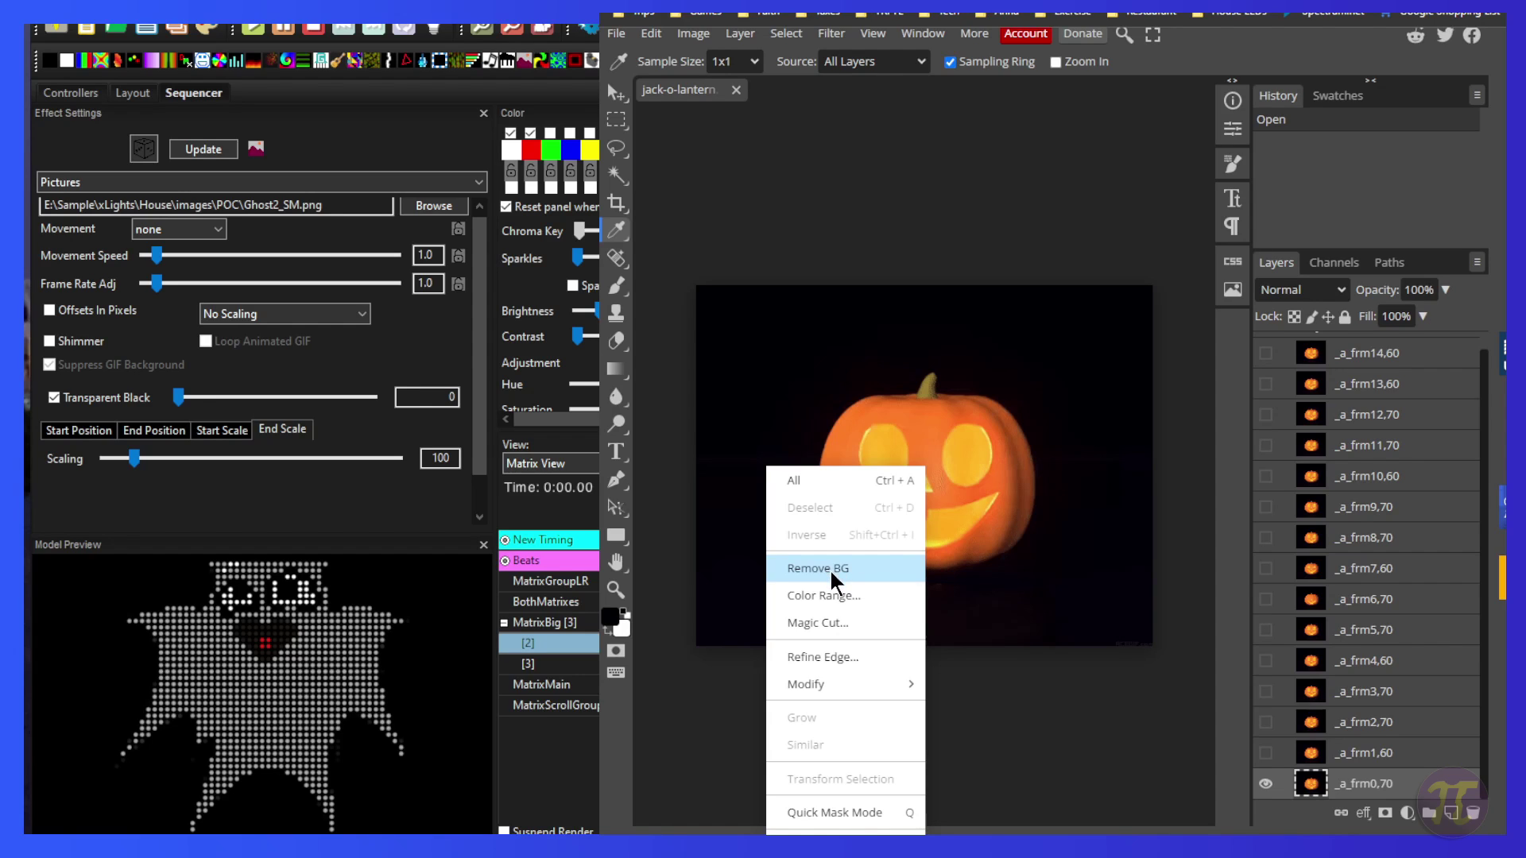
pyautogui.click(829, 622)
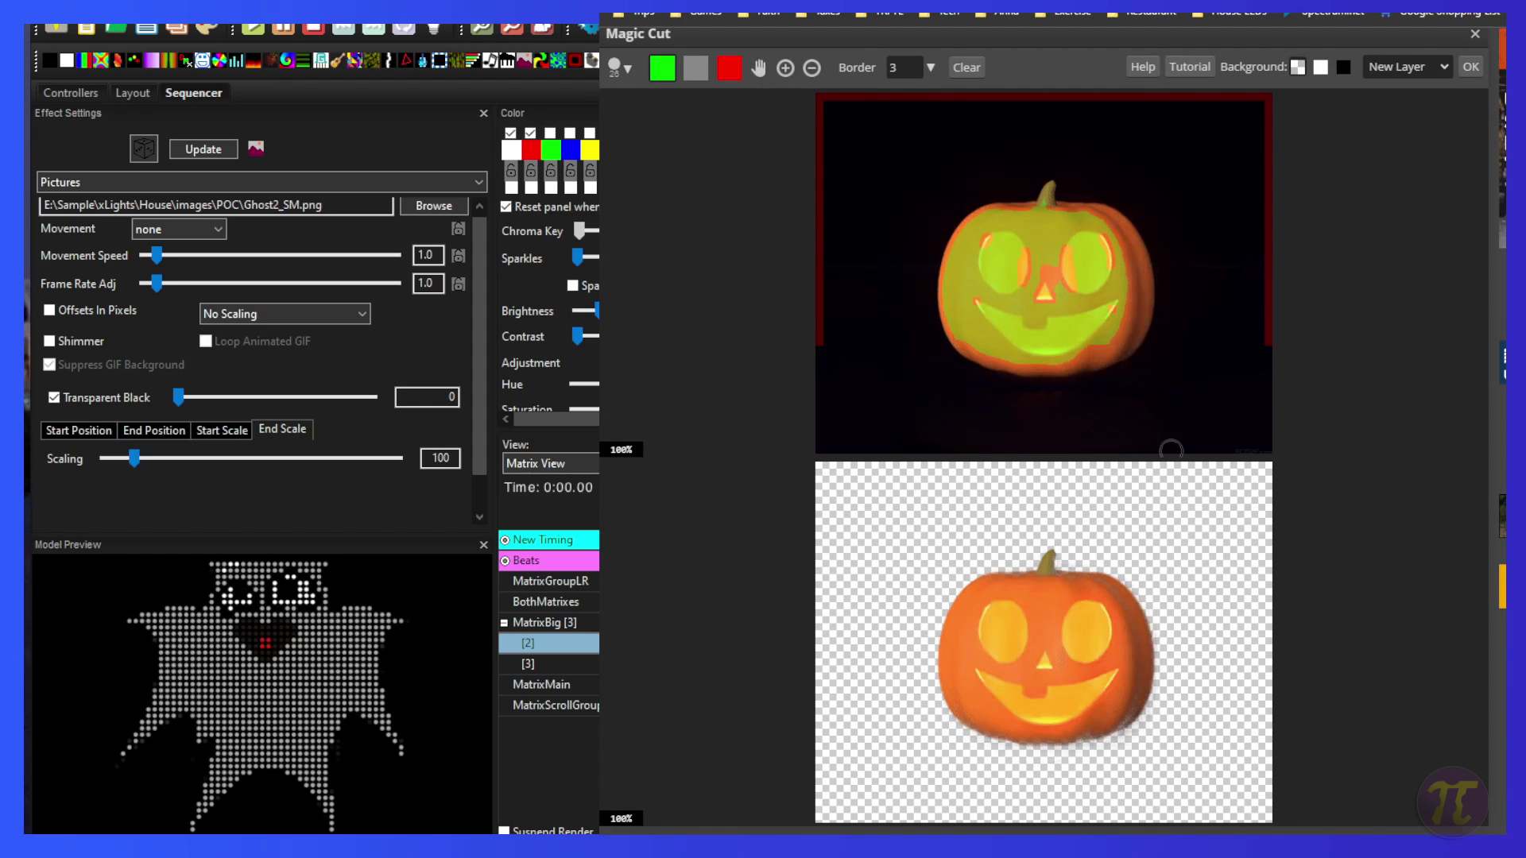
pyautogui.click(1467, 70)
pyautogui.click(1266, 629)
pyautogui.click(1351, 631)
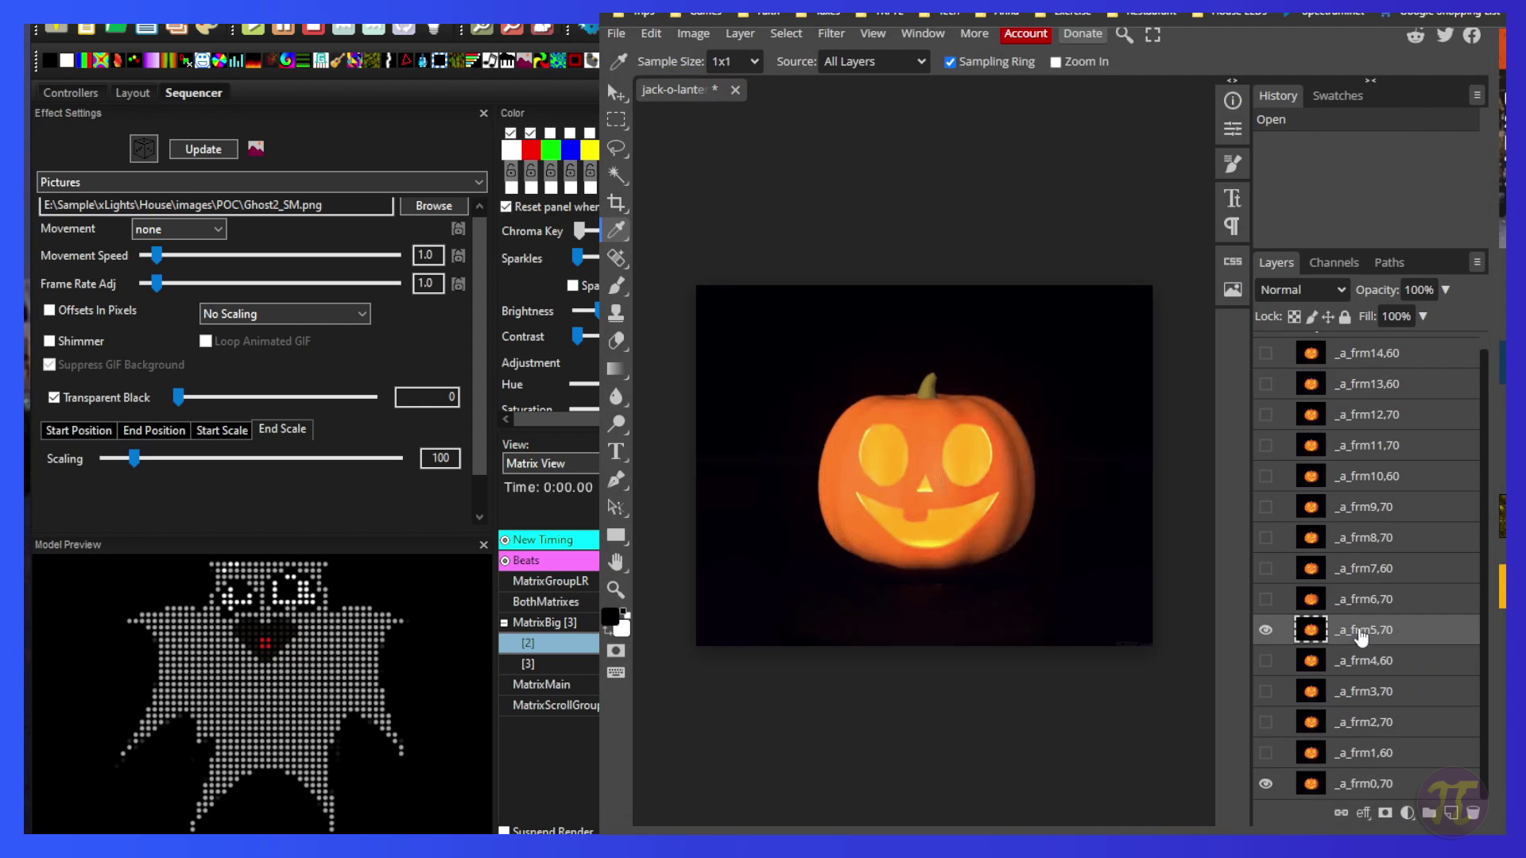
pyautogui.click(786, 33)
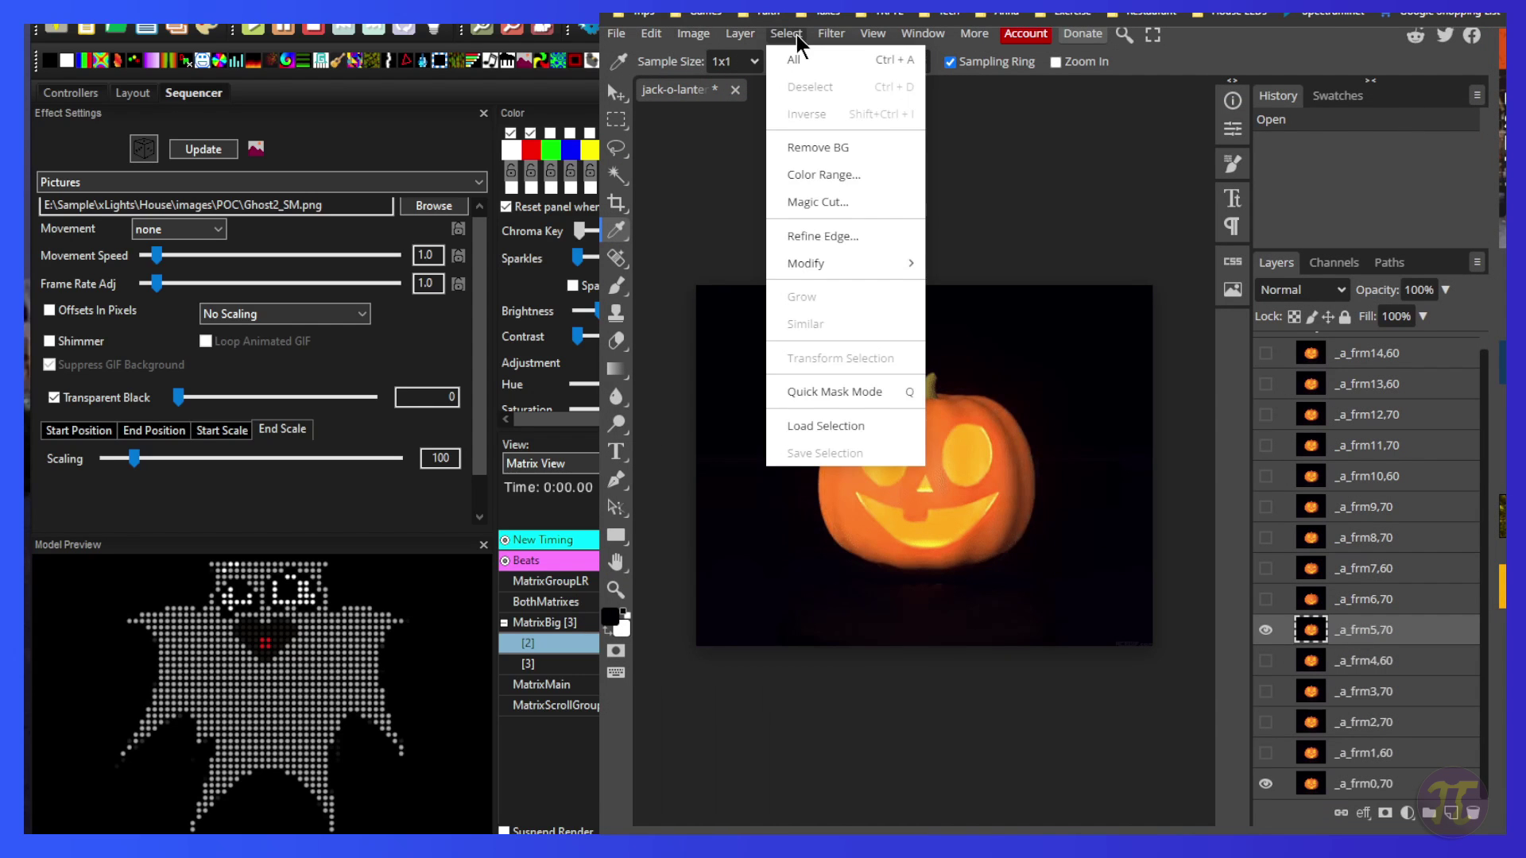
pyautogui.click(818, 197)
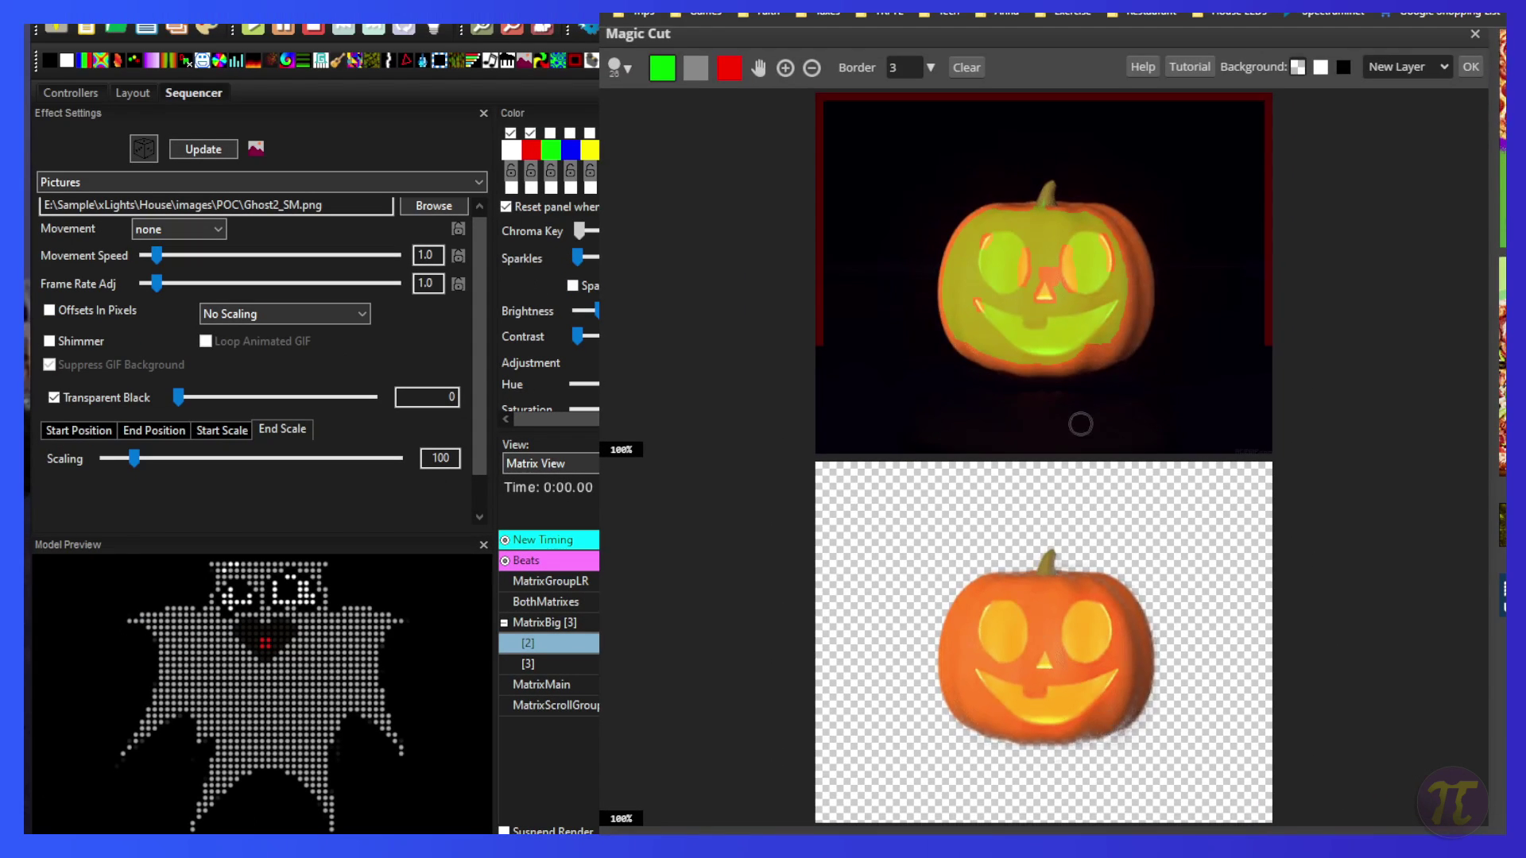
pyautogui.press('Escape')
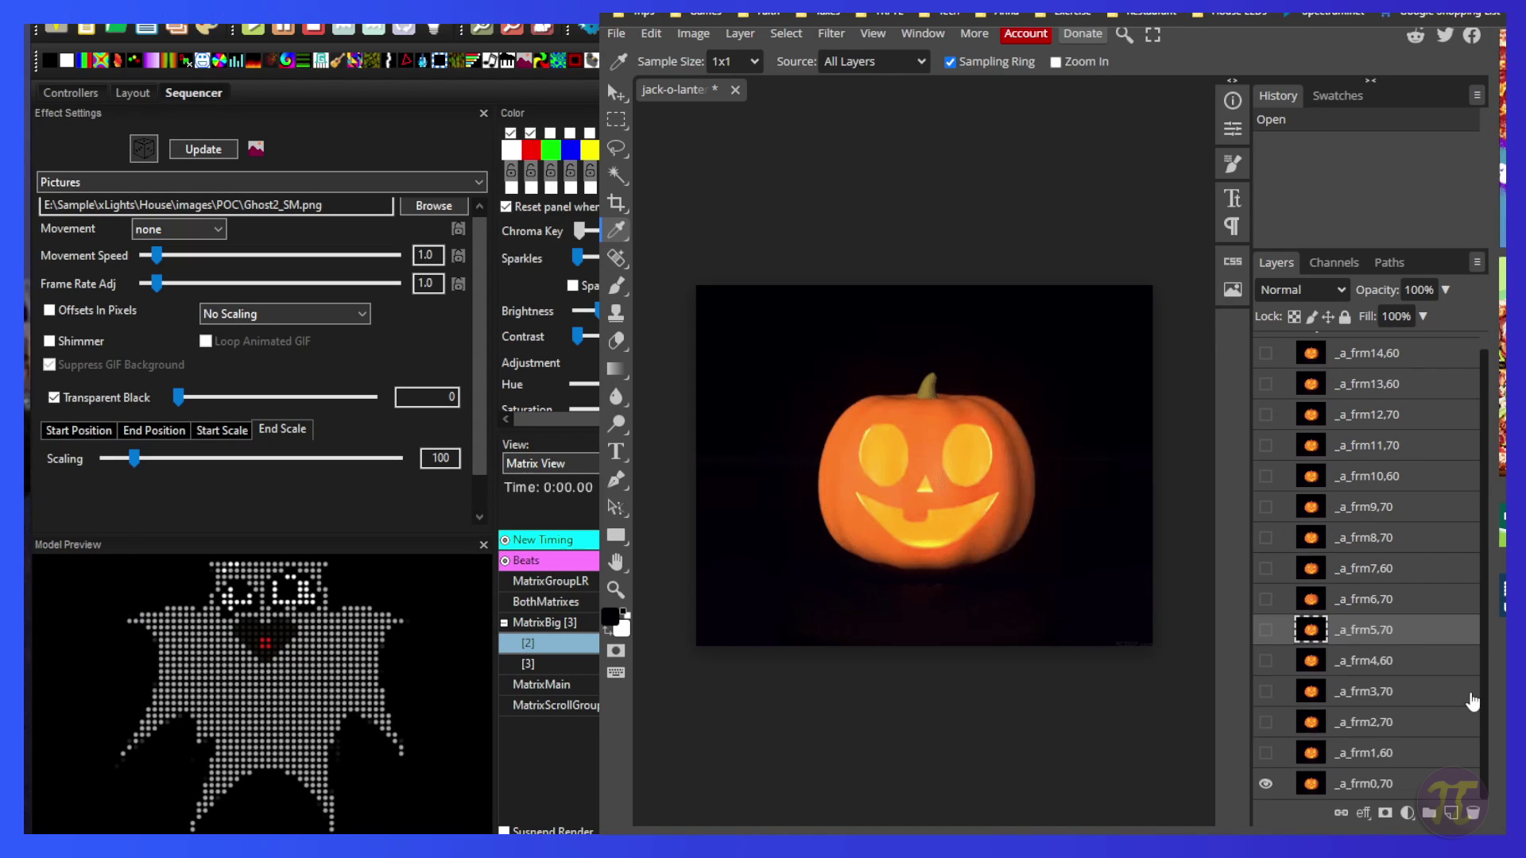
pyautogui.click(1364, 791)
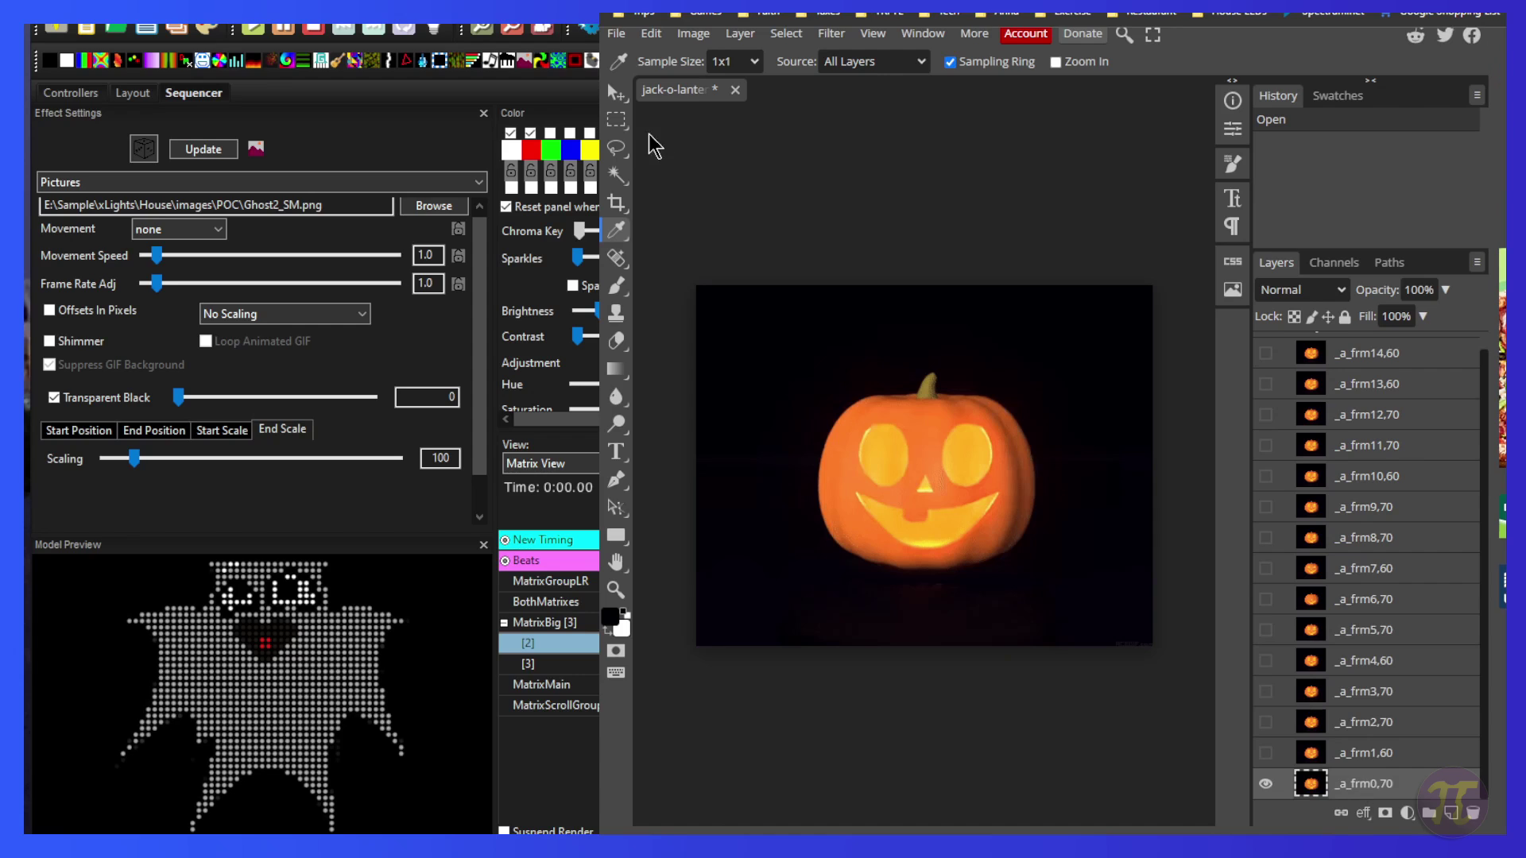
# Paint Bucket the background of _a_frm0,70 pure black 000000.
pyautogui.rightClick(626, 379)
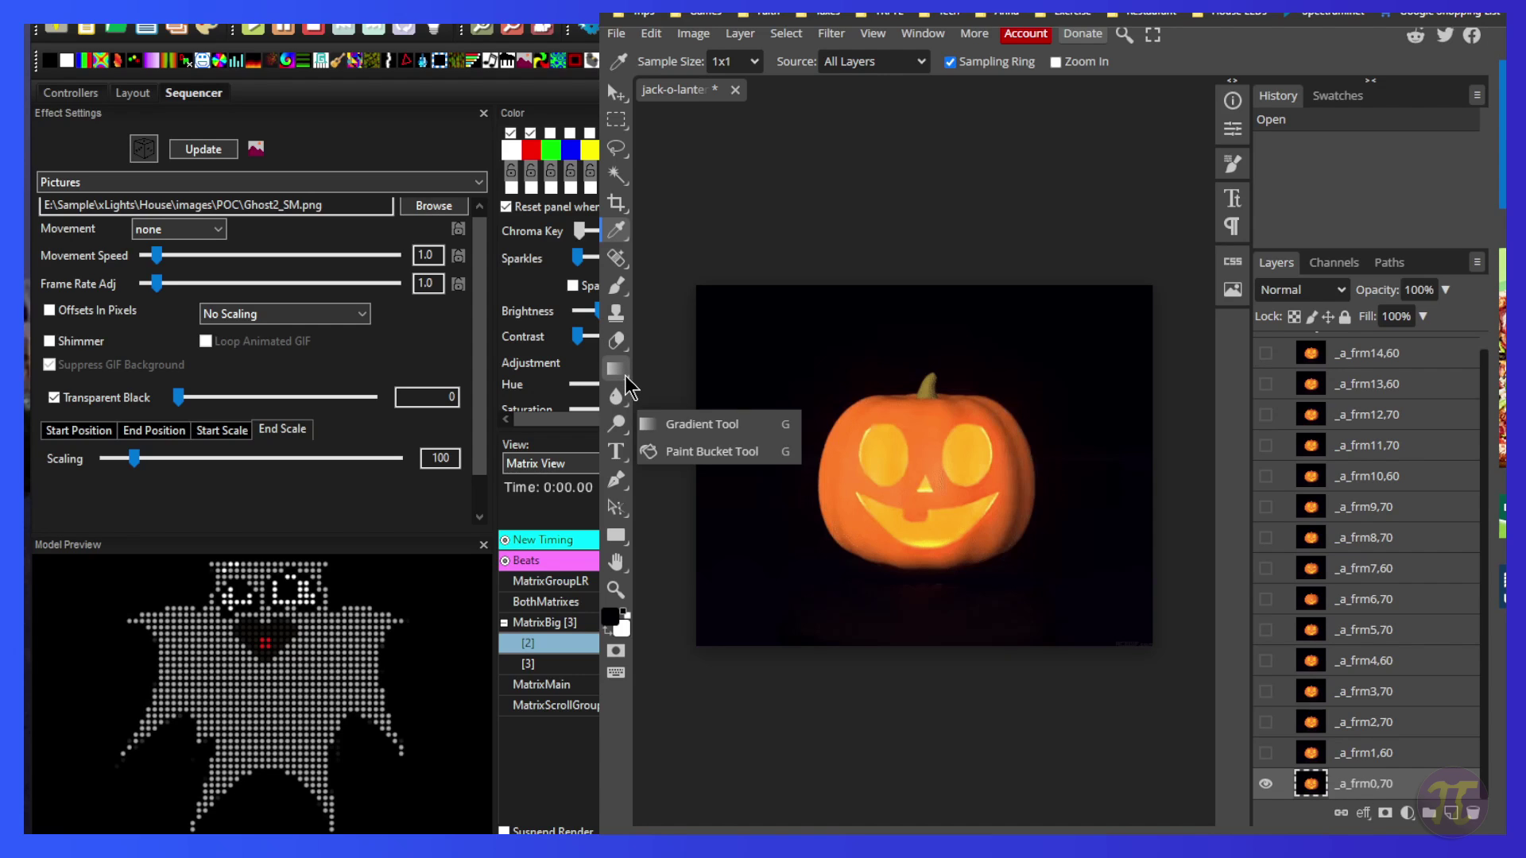
pyautogui.click(688, 451)
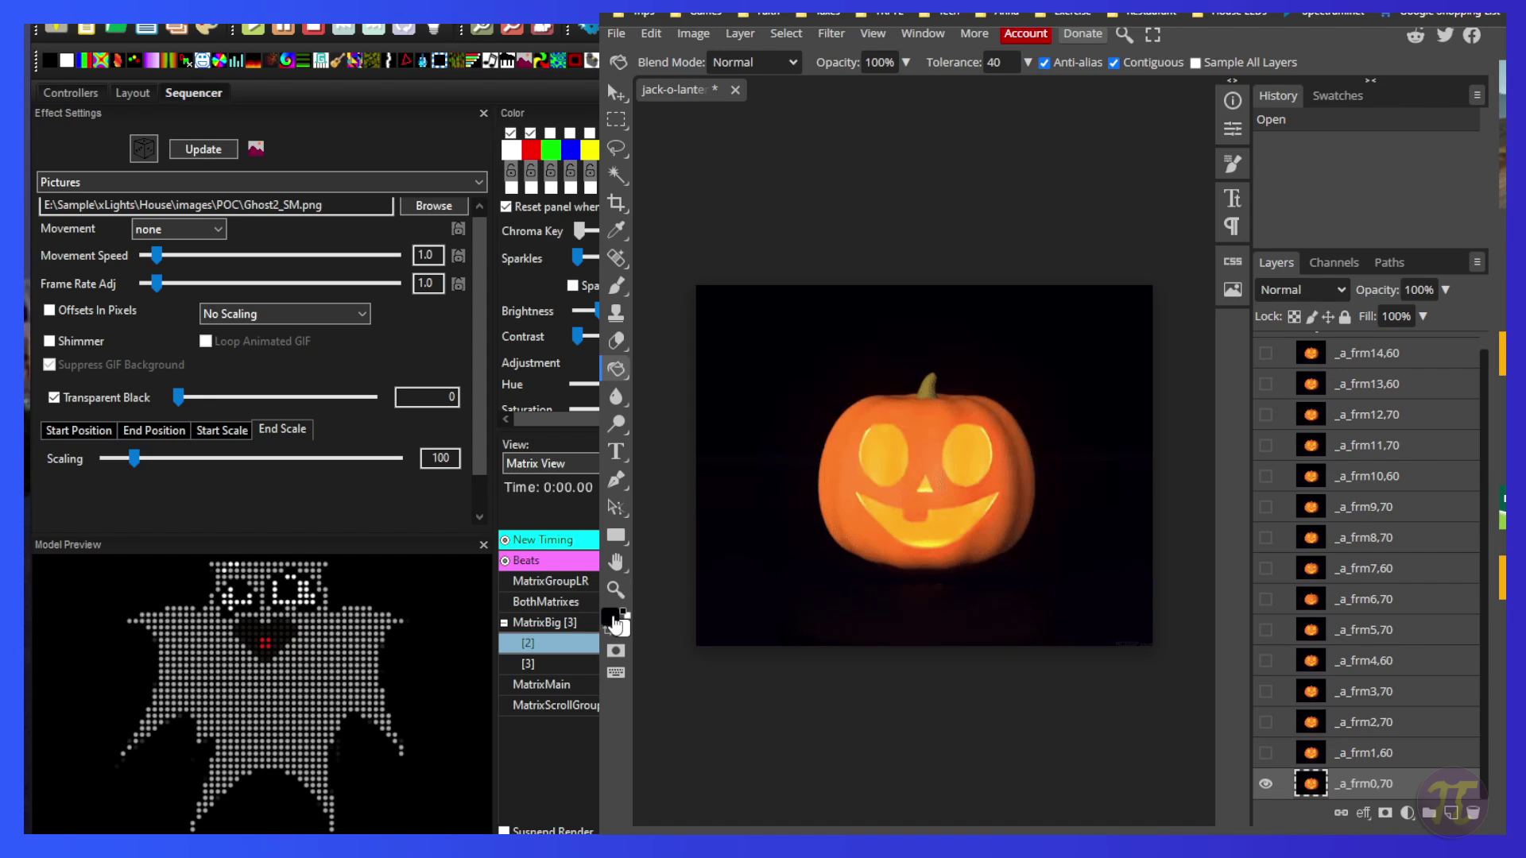
pyautogui.click(615, 622)
pyautogui.click(986, 460)
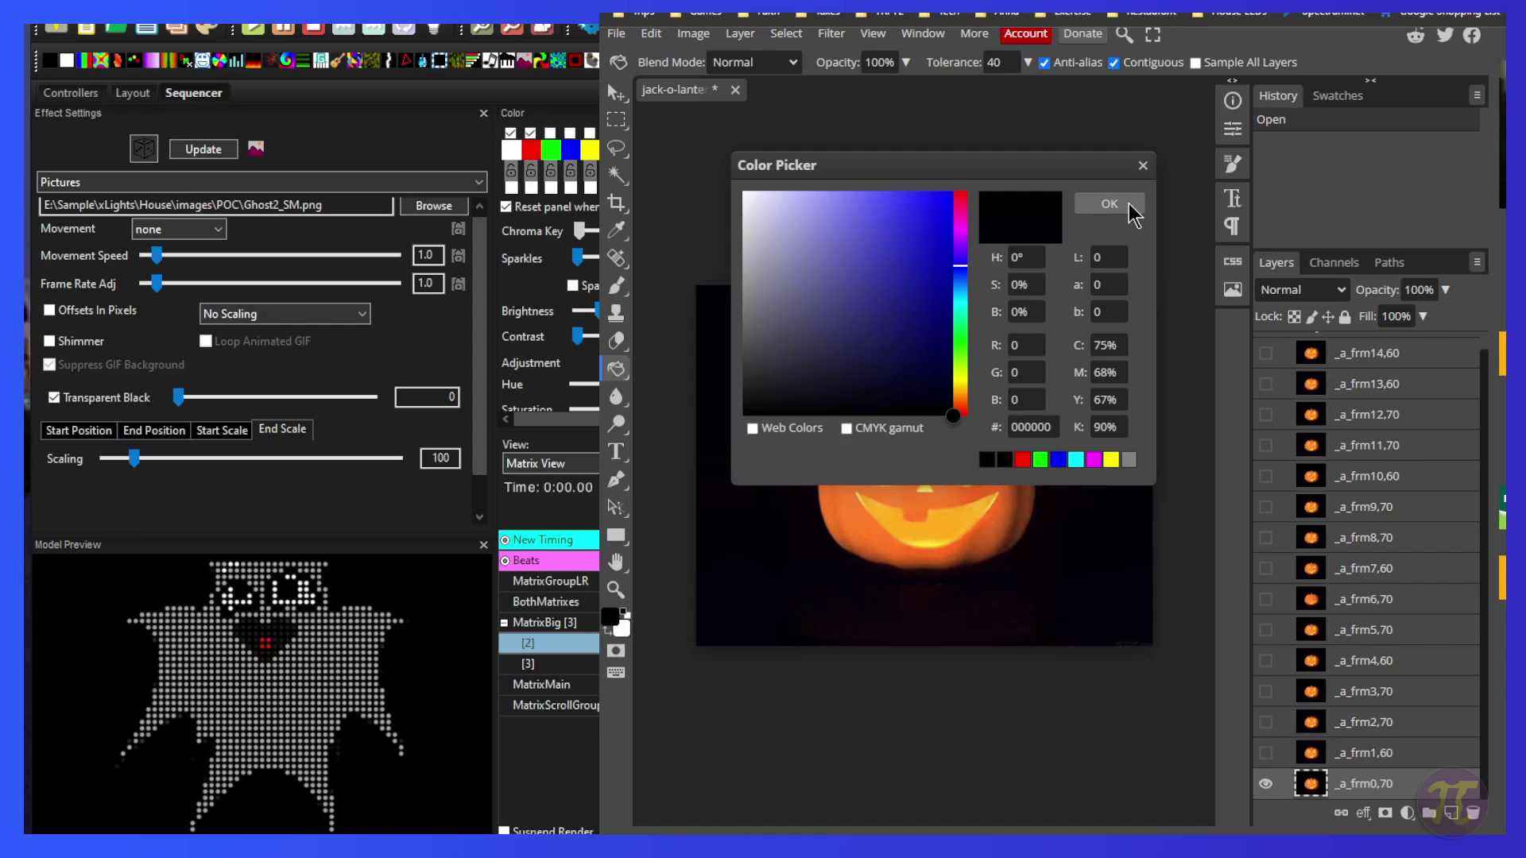
pyautogui.click(1109, 204)
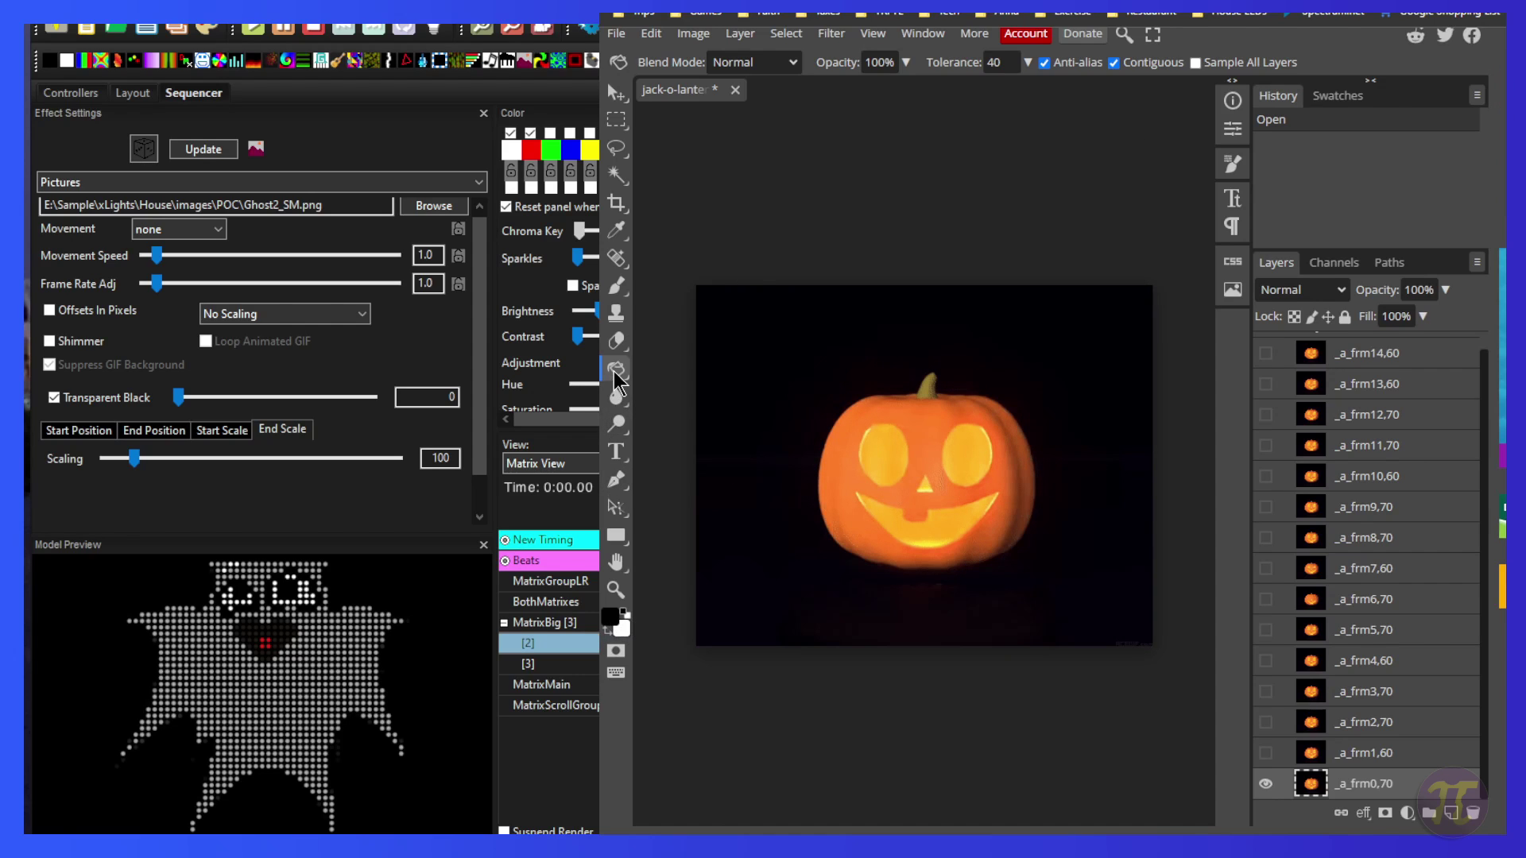
pyautogui.click(770, 367)
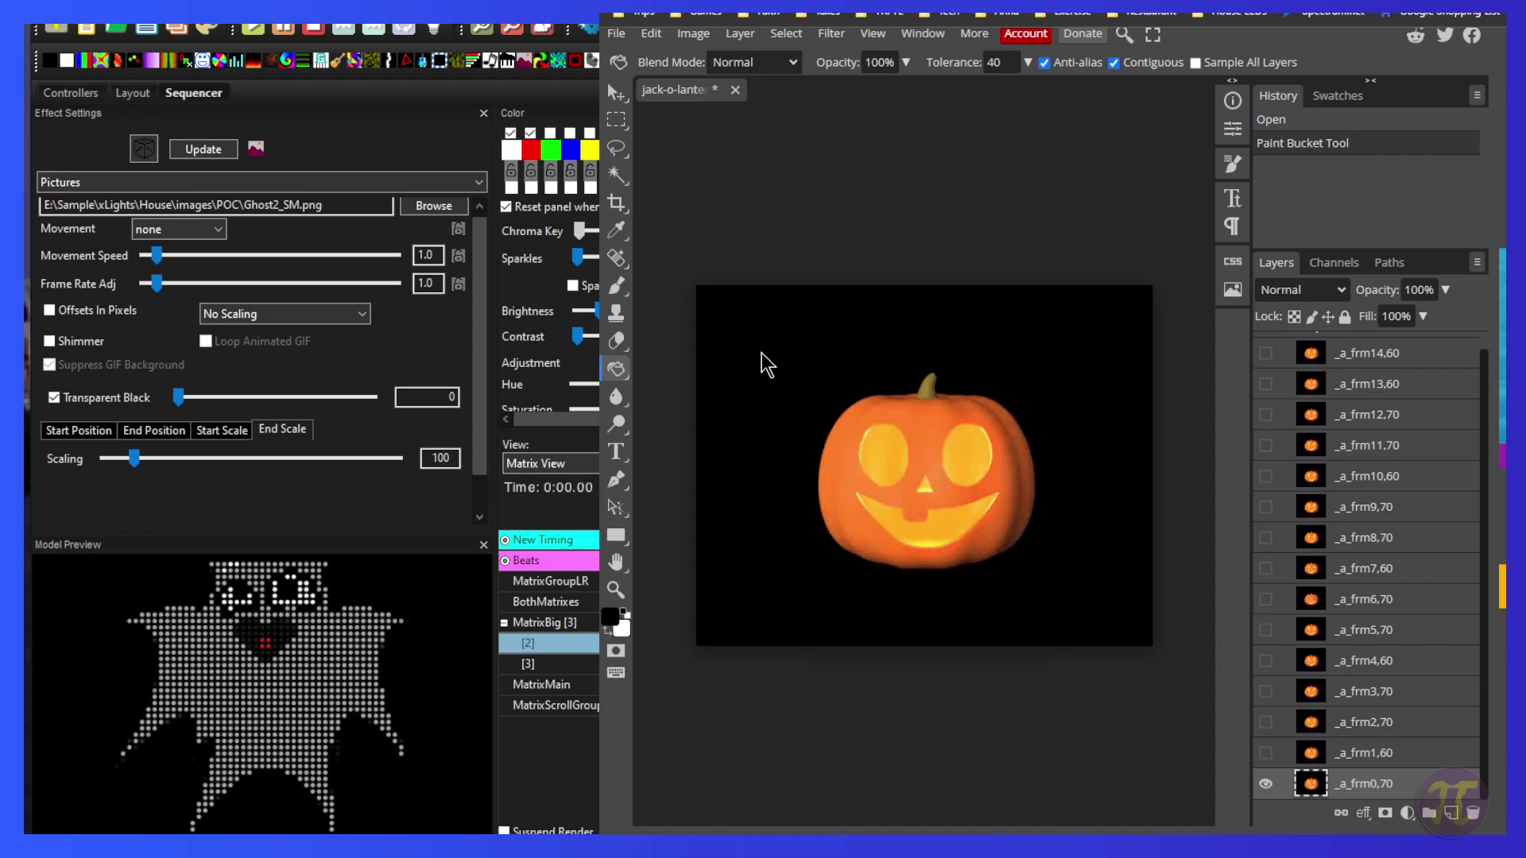
pyautogui.click(762, 352)
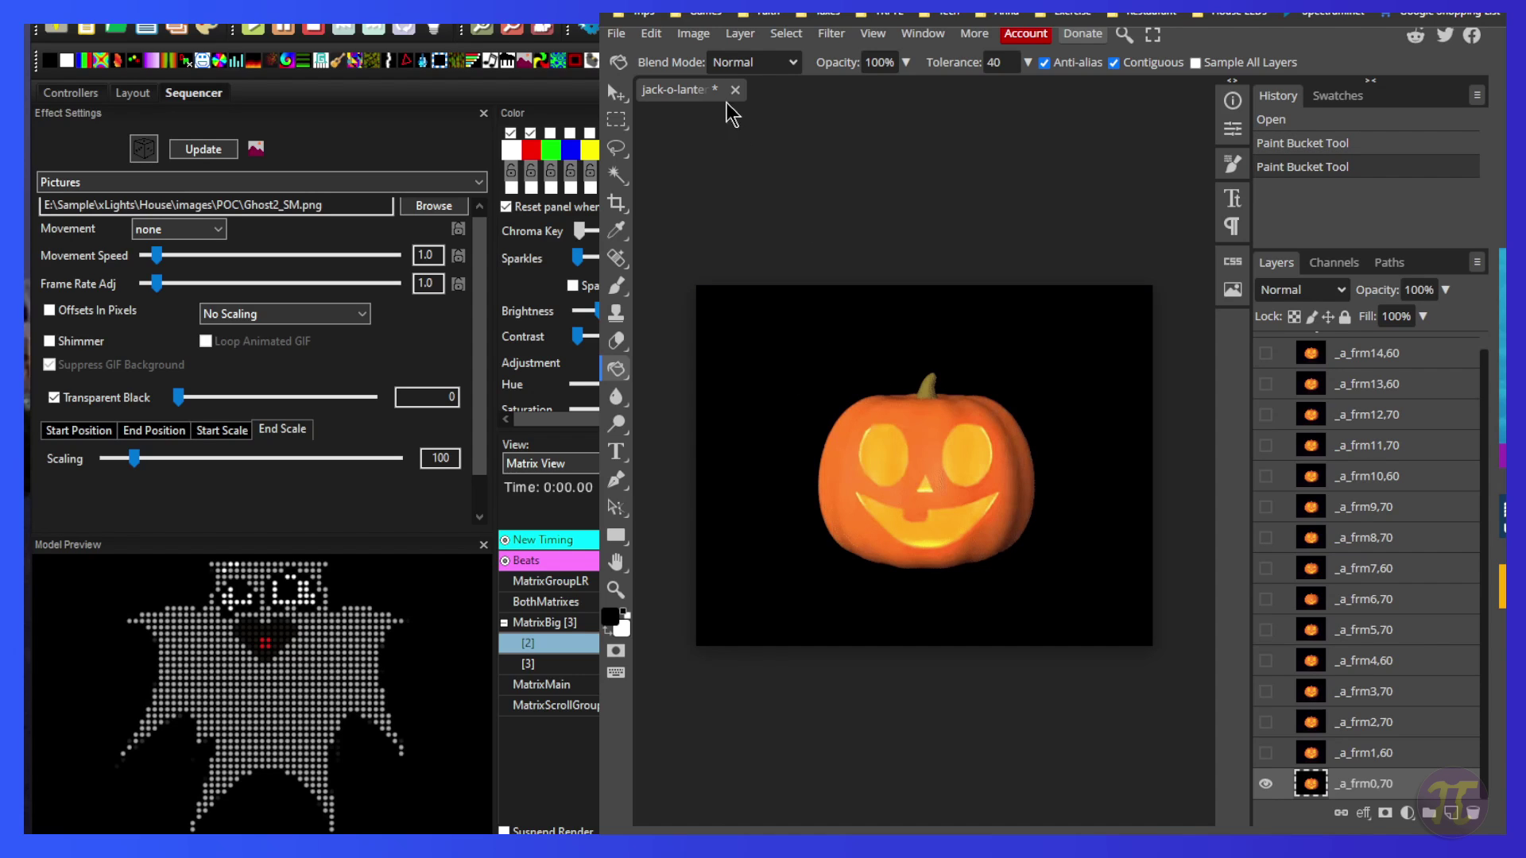
# Delete the black background via Color Range, and make _a_frm1,60 the shown, active layer.
pyautogui.click(786, 34)
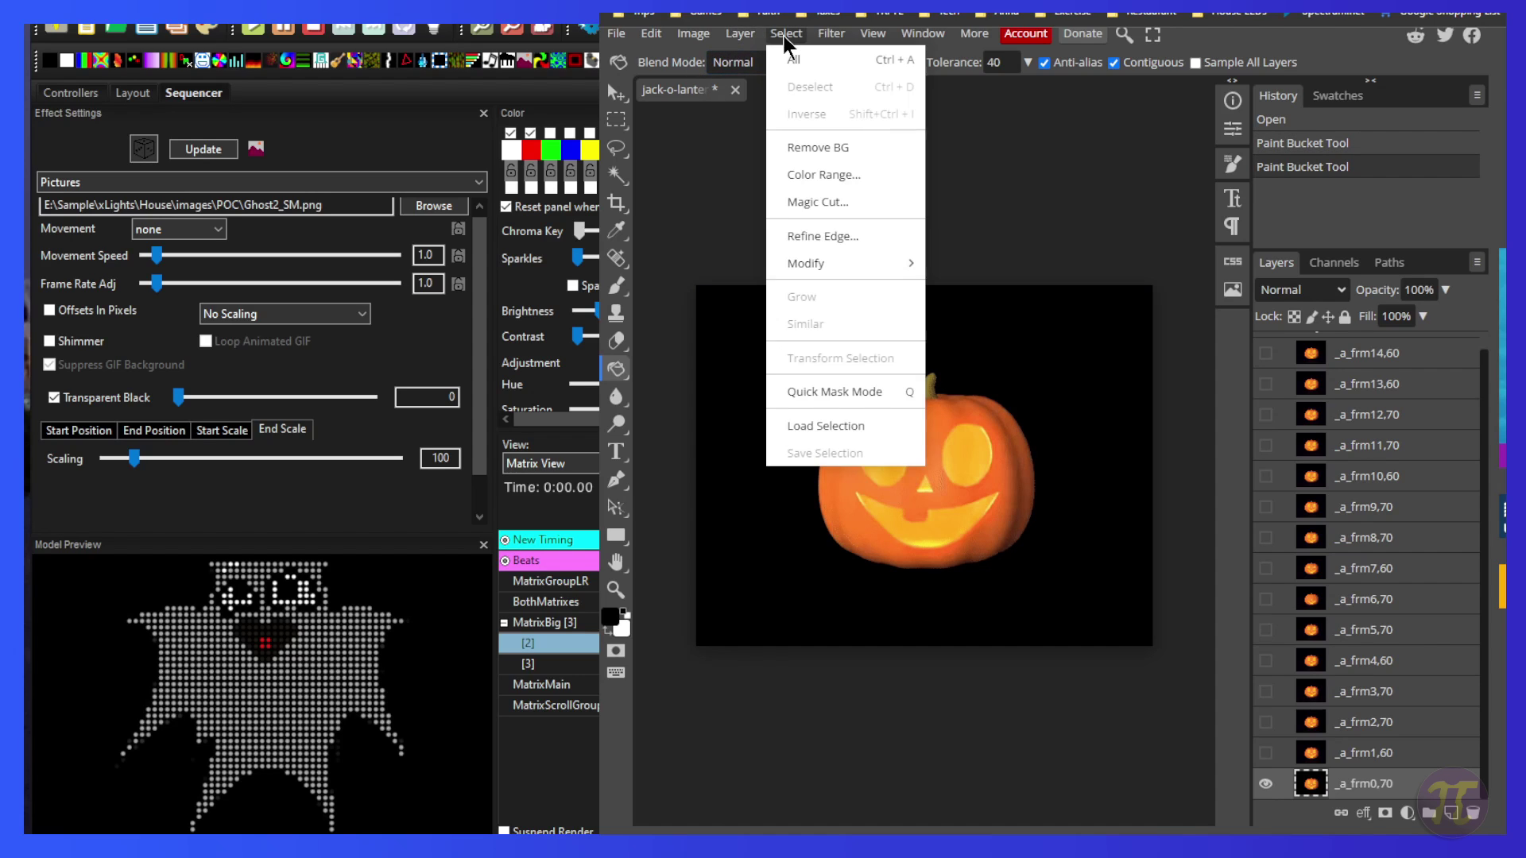
pyautogui.click(827, 175)
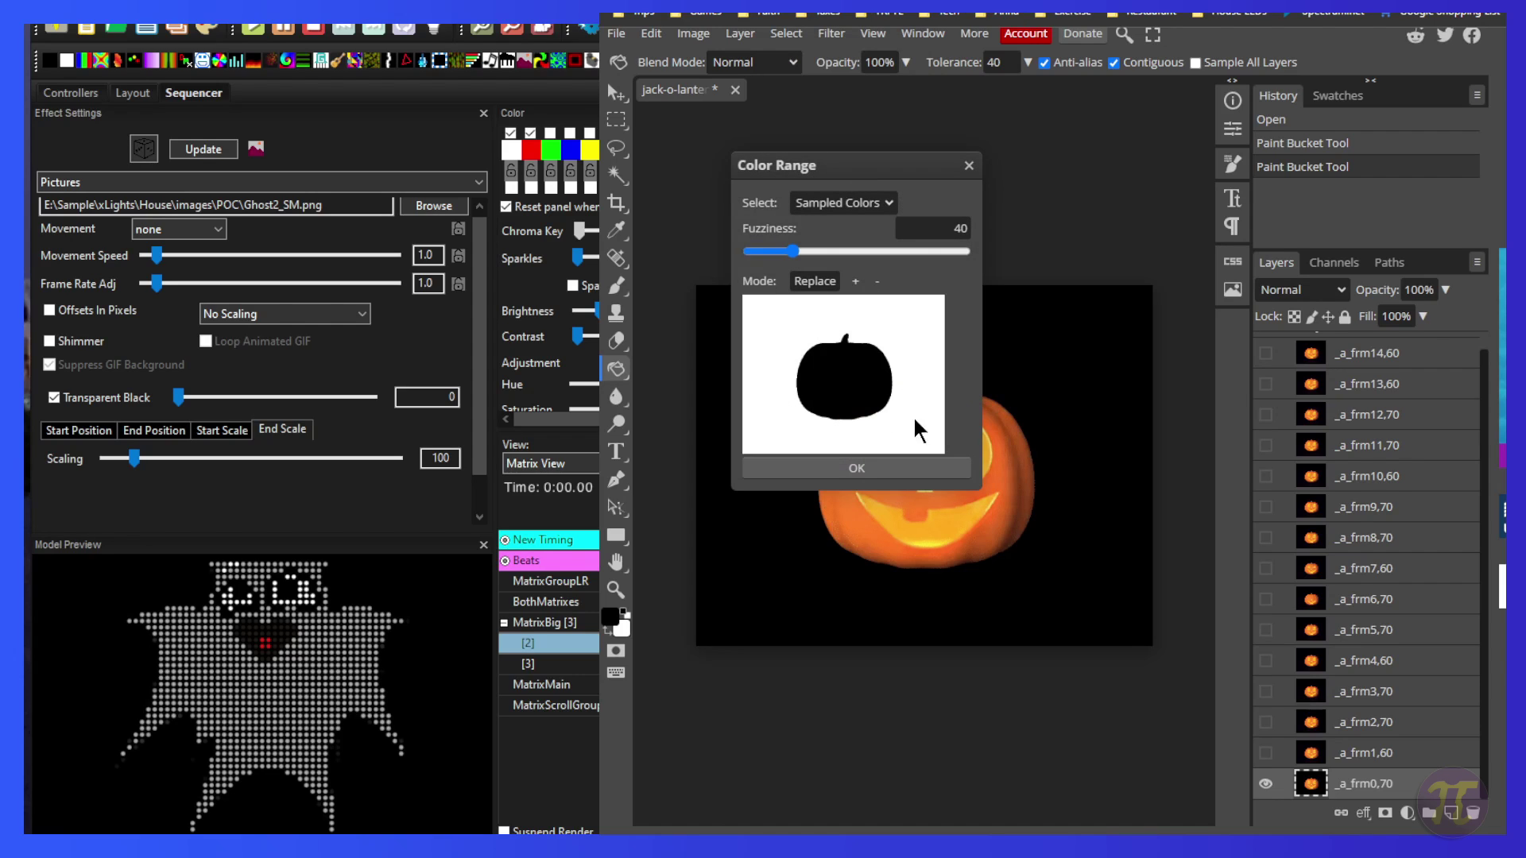
pyautogui.click(857, 469)
pyautogui.press('Delete')
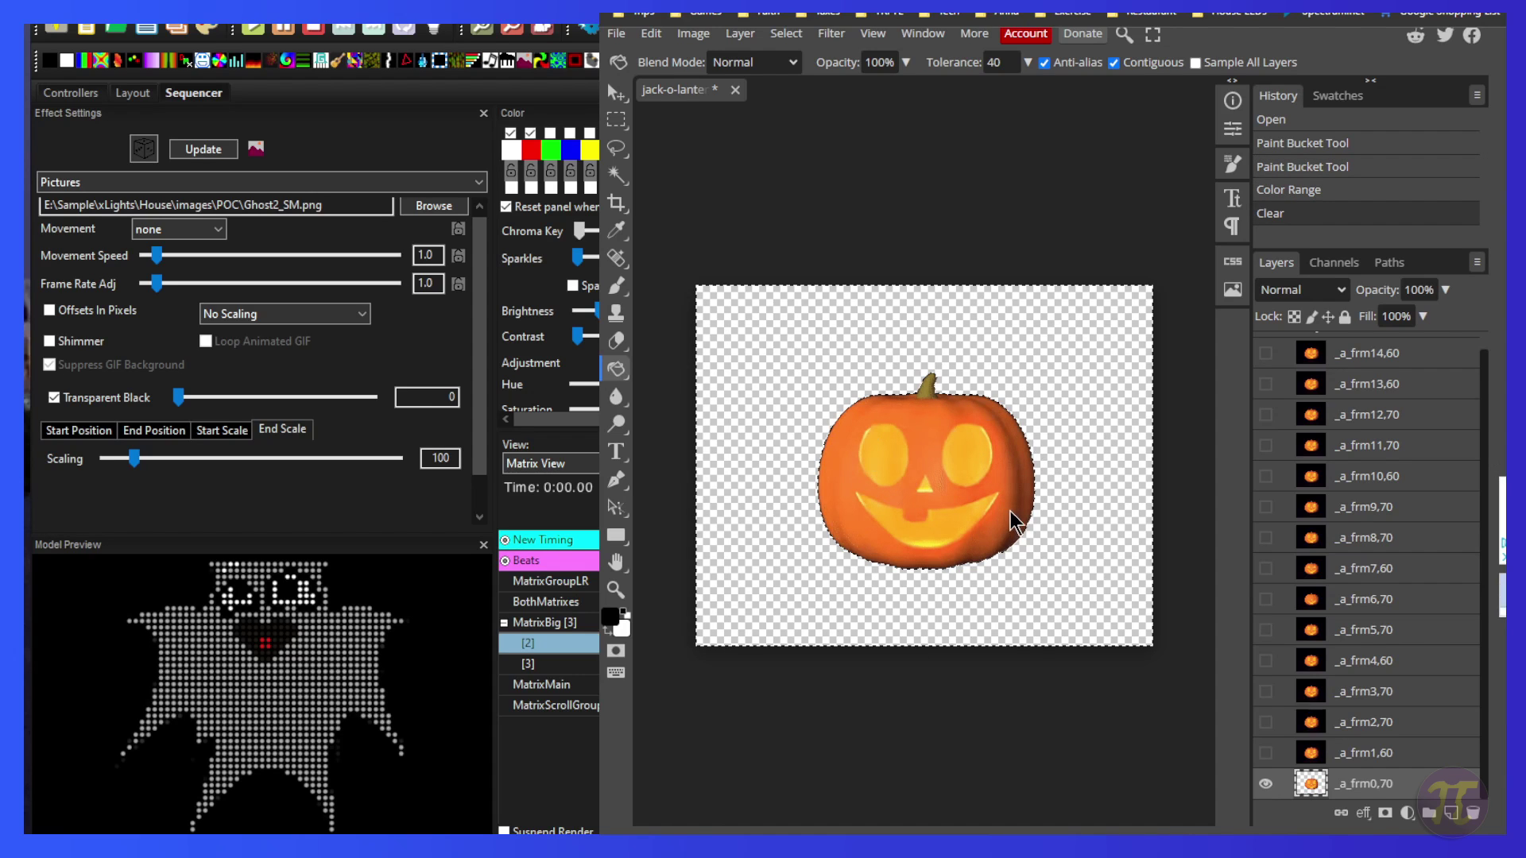
pyautogui.click(1265, 784)
pyautogui.click(1265, 752)
pyautogui.click(1381, 759)
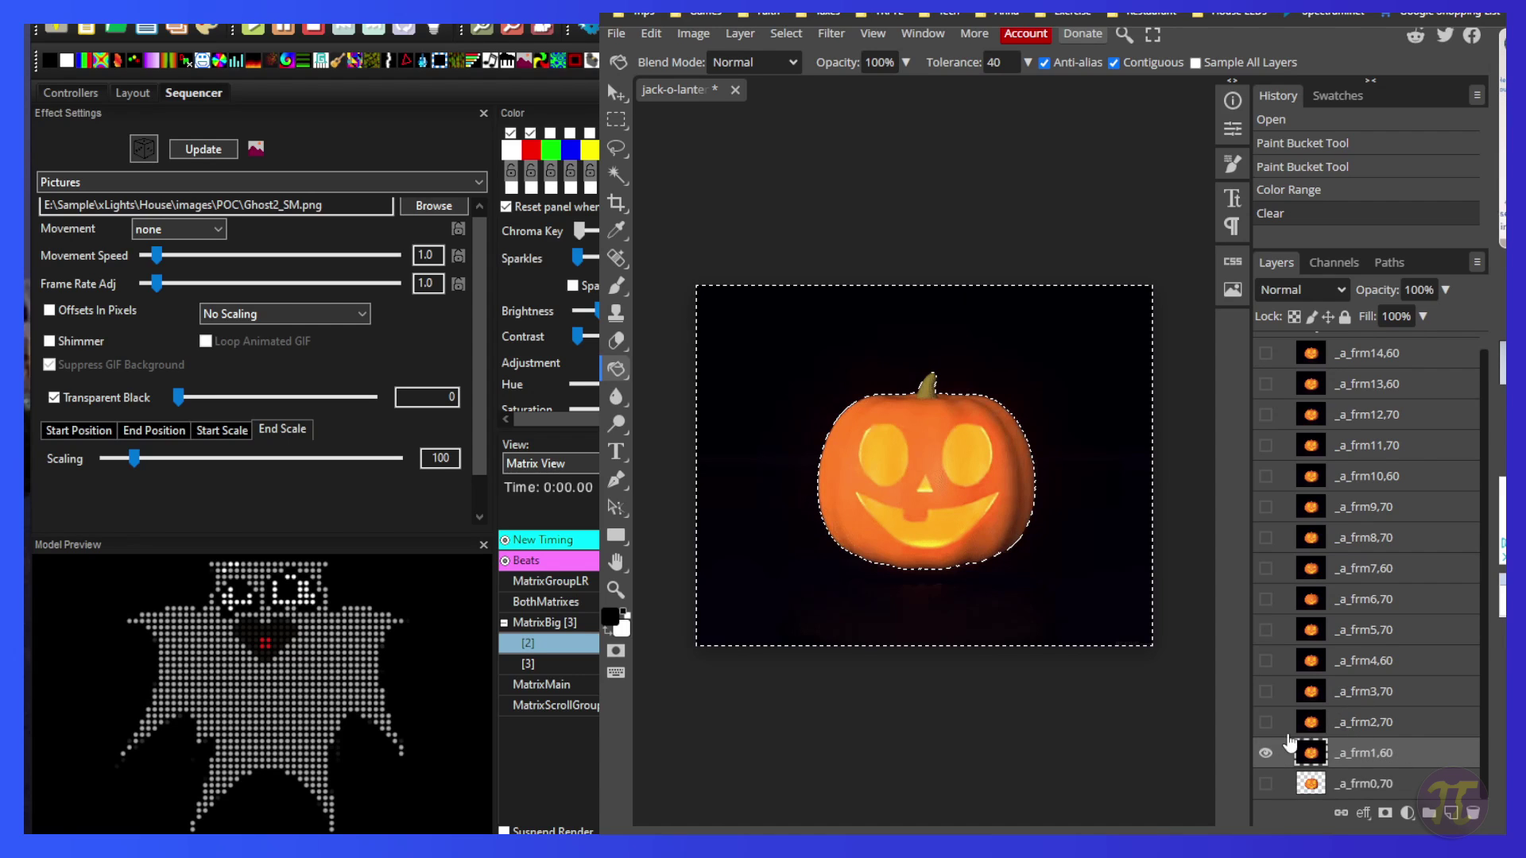
# Compare frame layers' visibility, leaving _a_frm1,60 shown and _a_frm0,70 and _a_frm2,70 hidden.
pyautogui.click(1265, 755)
pyautogui.click(1265, 755)
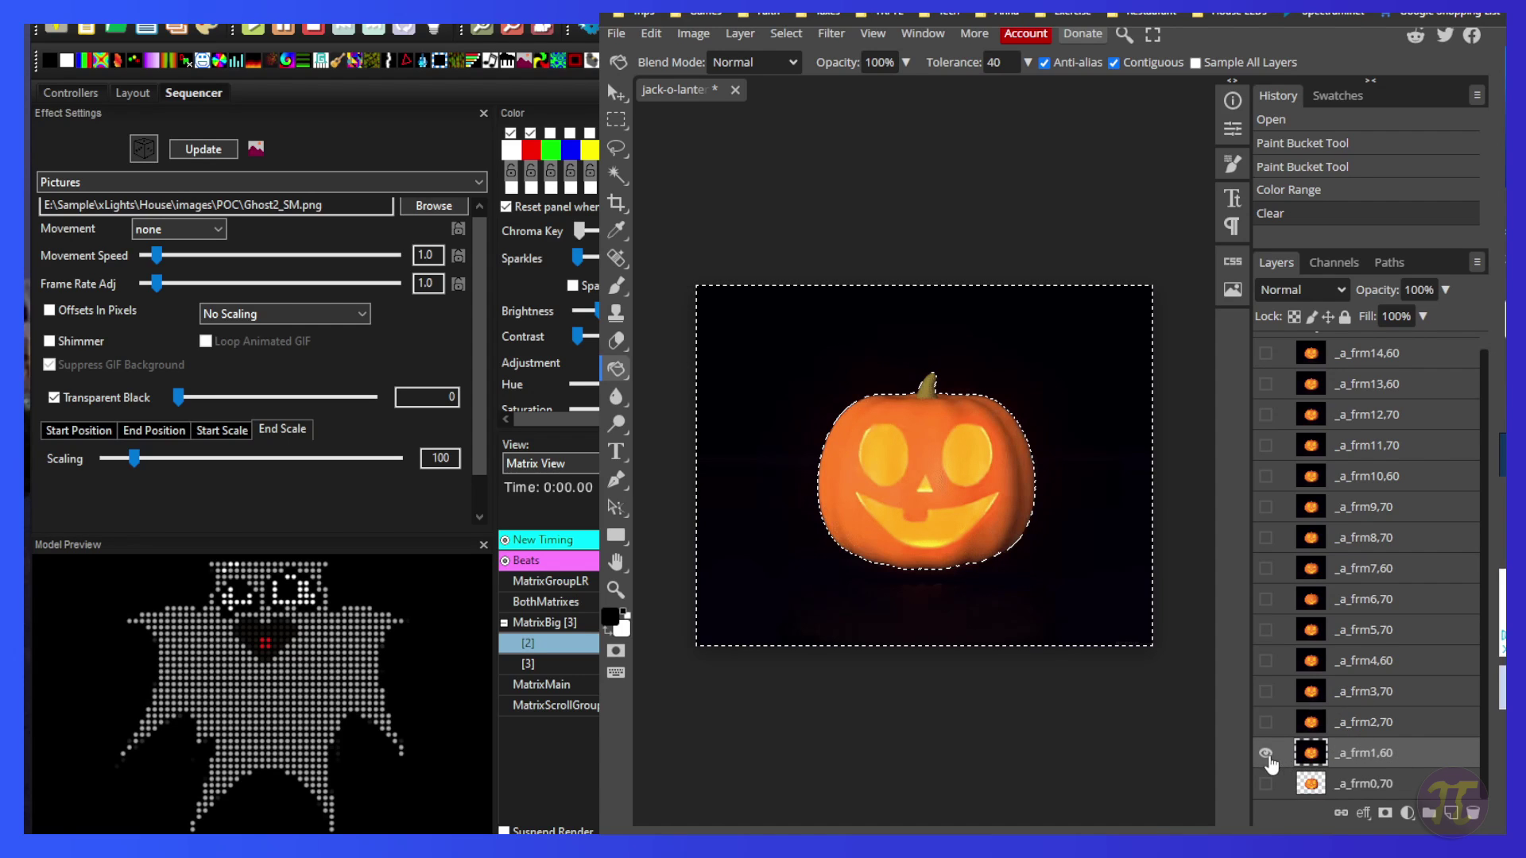
pyautogui.click(1266, 784)
pyautogui.click(1265, 784)
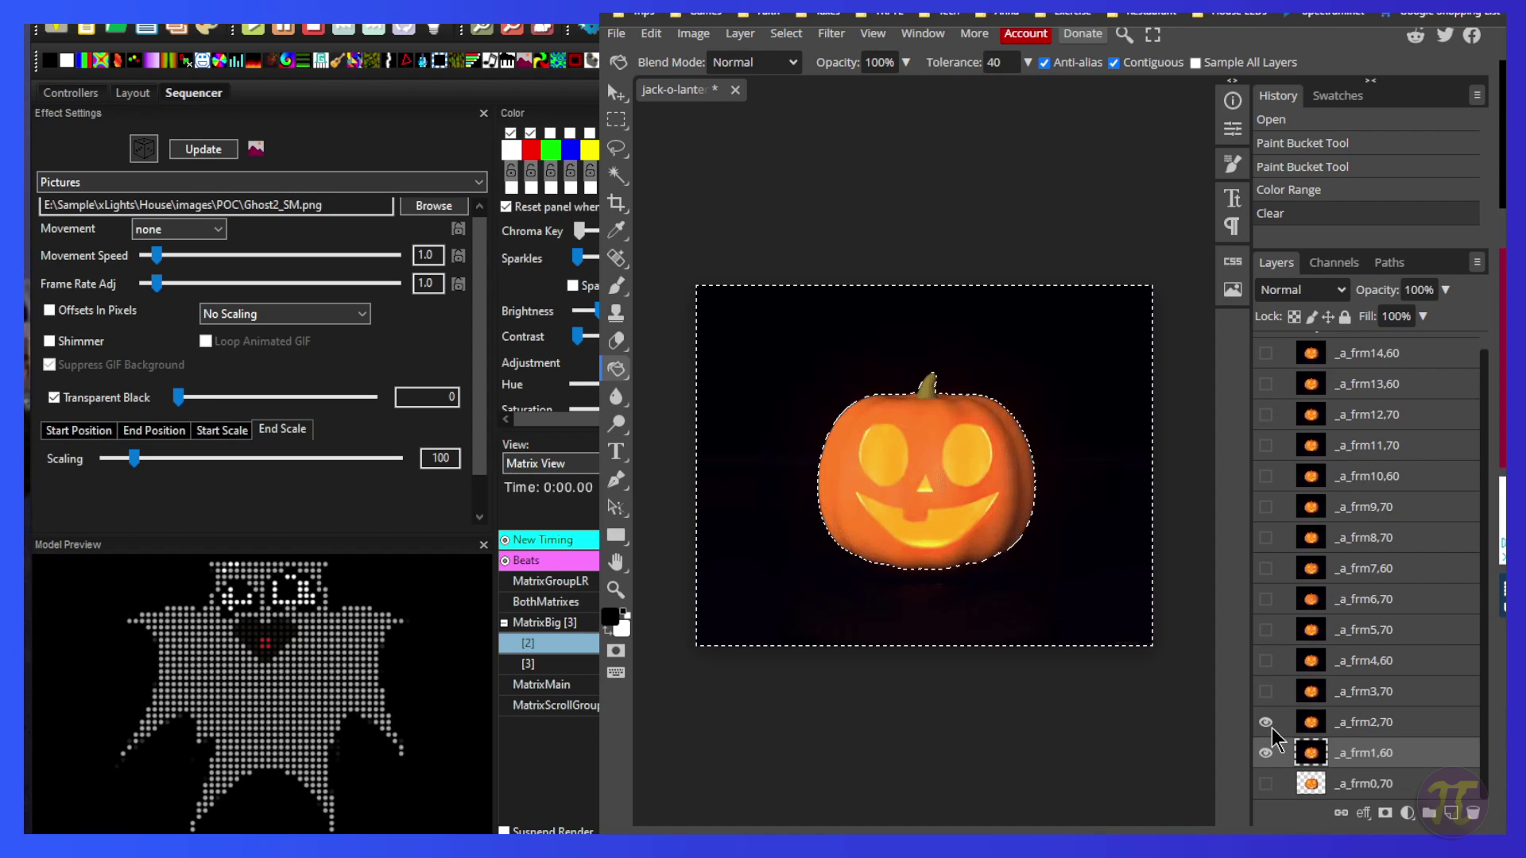
pyautogui.click(1266, 722)
# Fill the background of _a_frm1,60 black and delete it via Color Range.
pyautogui.hotkey('ctrl', 'd')
pyautogui.click(760, 338)
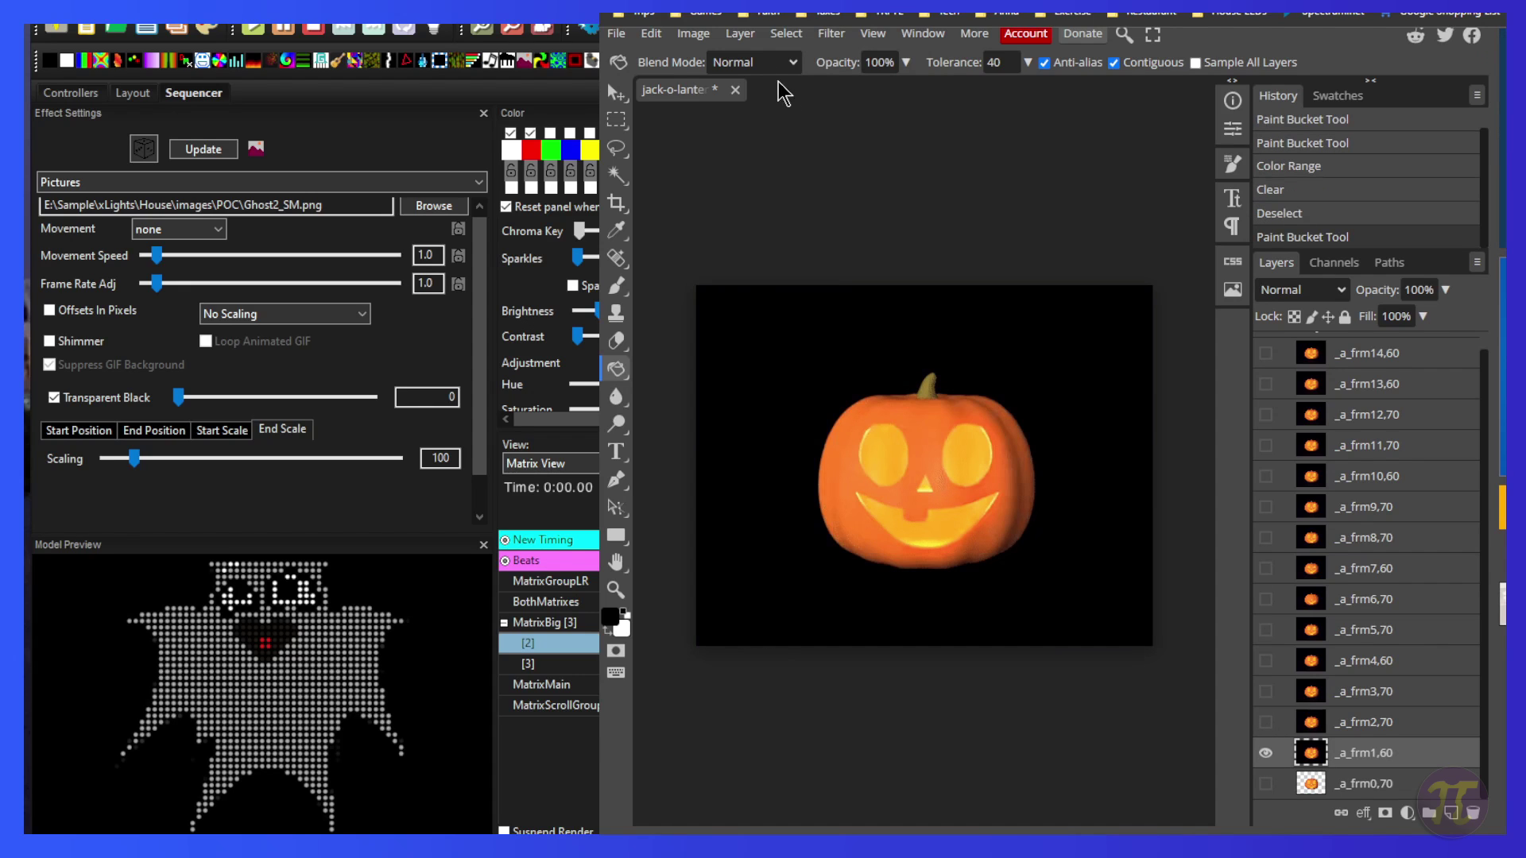
pyautogui.click(786, 34)
pyautogui.click(802, 127)
pyautogui.click(882, 477)
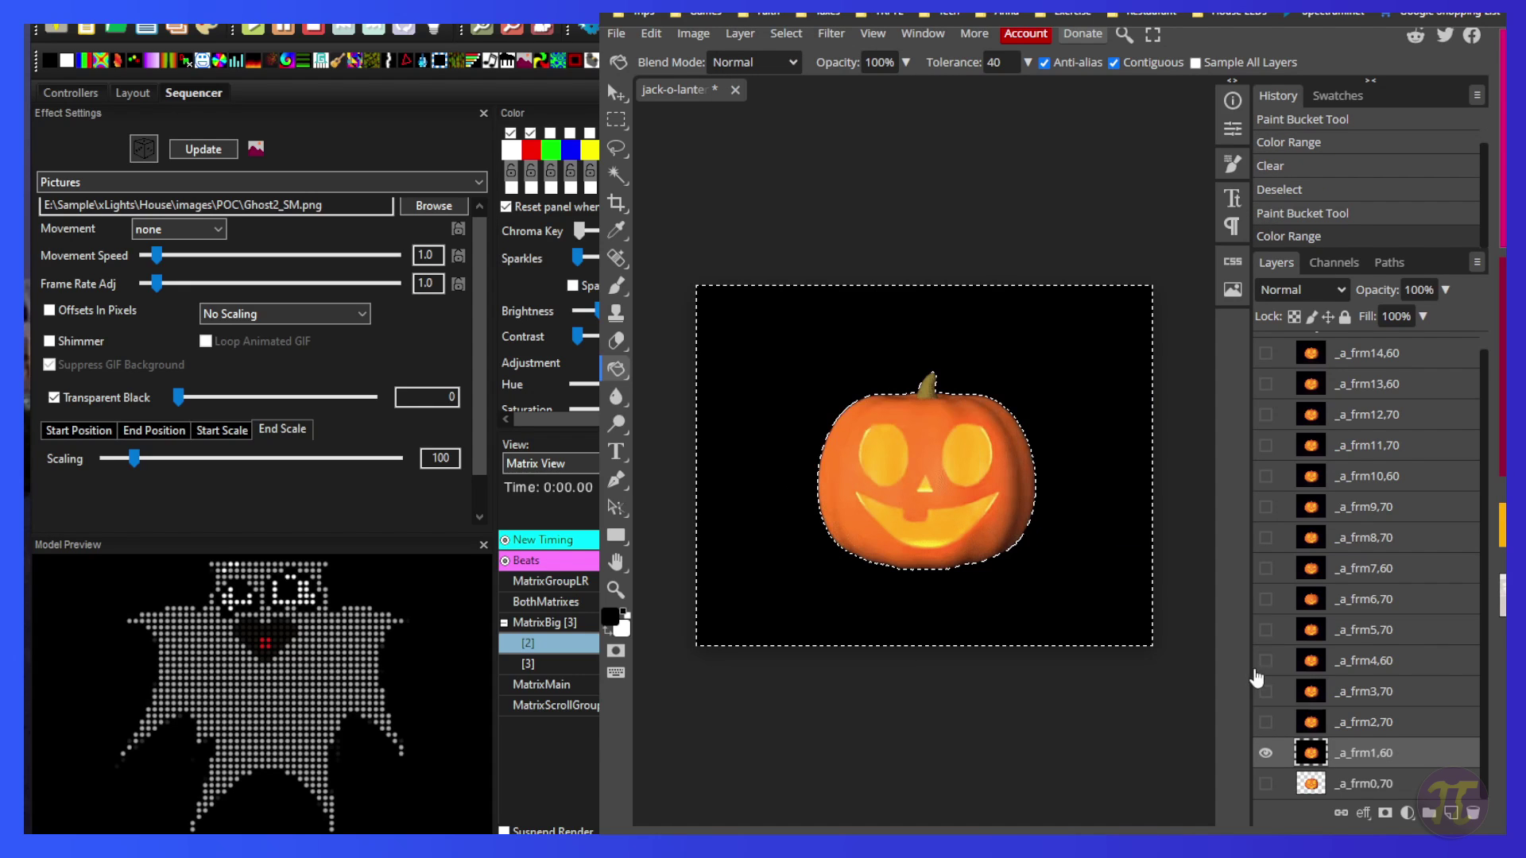
pyautogui.press('Delete')
# Switch to layer _a_frm4,60, deselect, and open Color Range on it.
pyautogui.click(1265, 753)
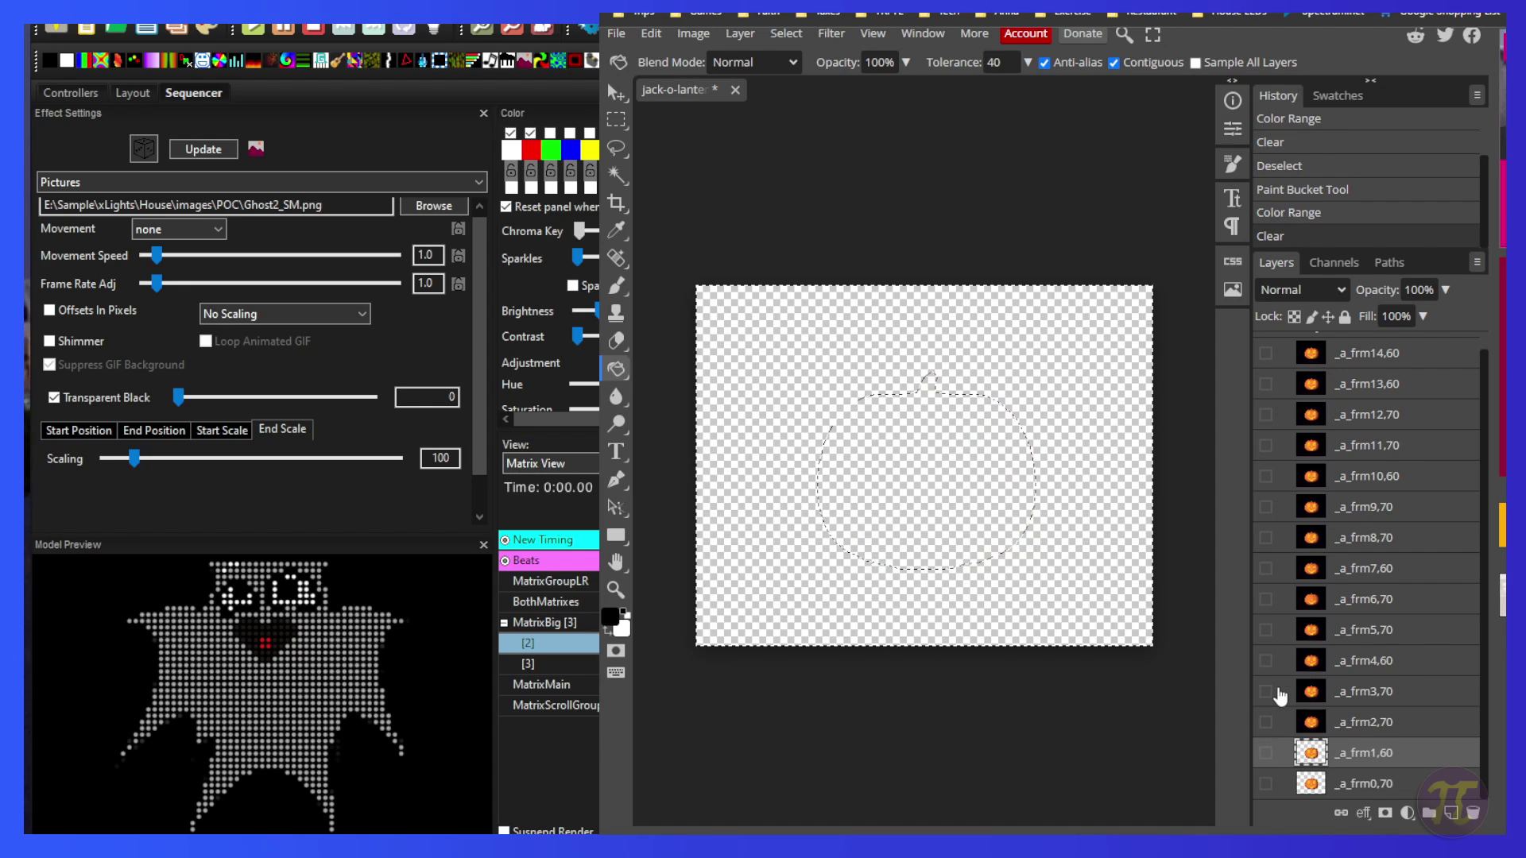
pyautogui.click(1266, 661)
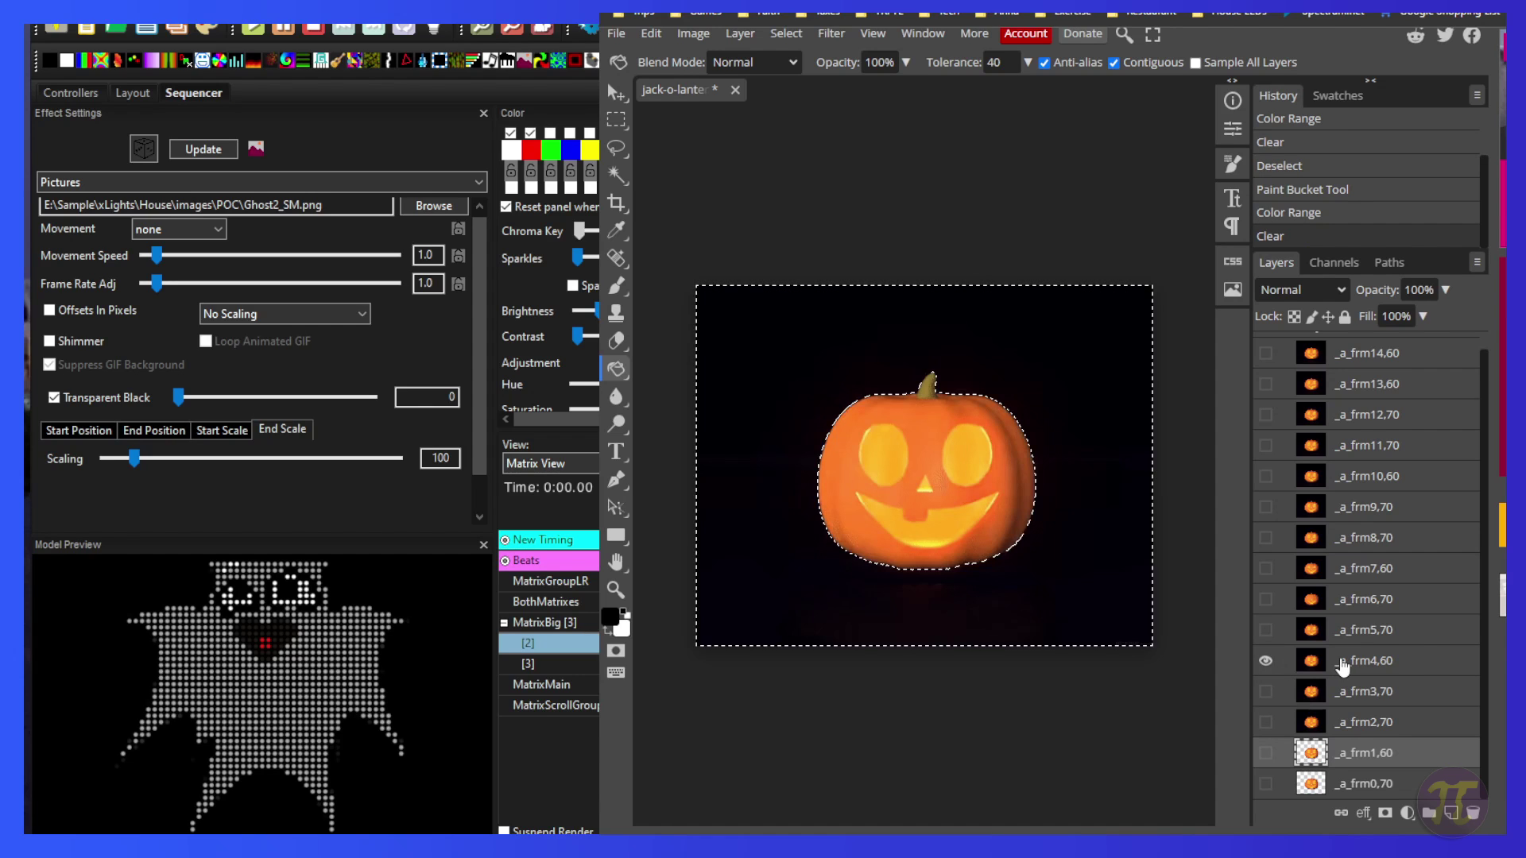
pyautogui.click(1343, 668)
pyautogui.click(786, 33)
pyautogui.click(787, 86)
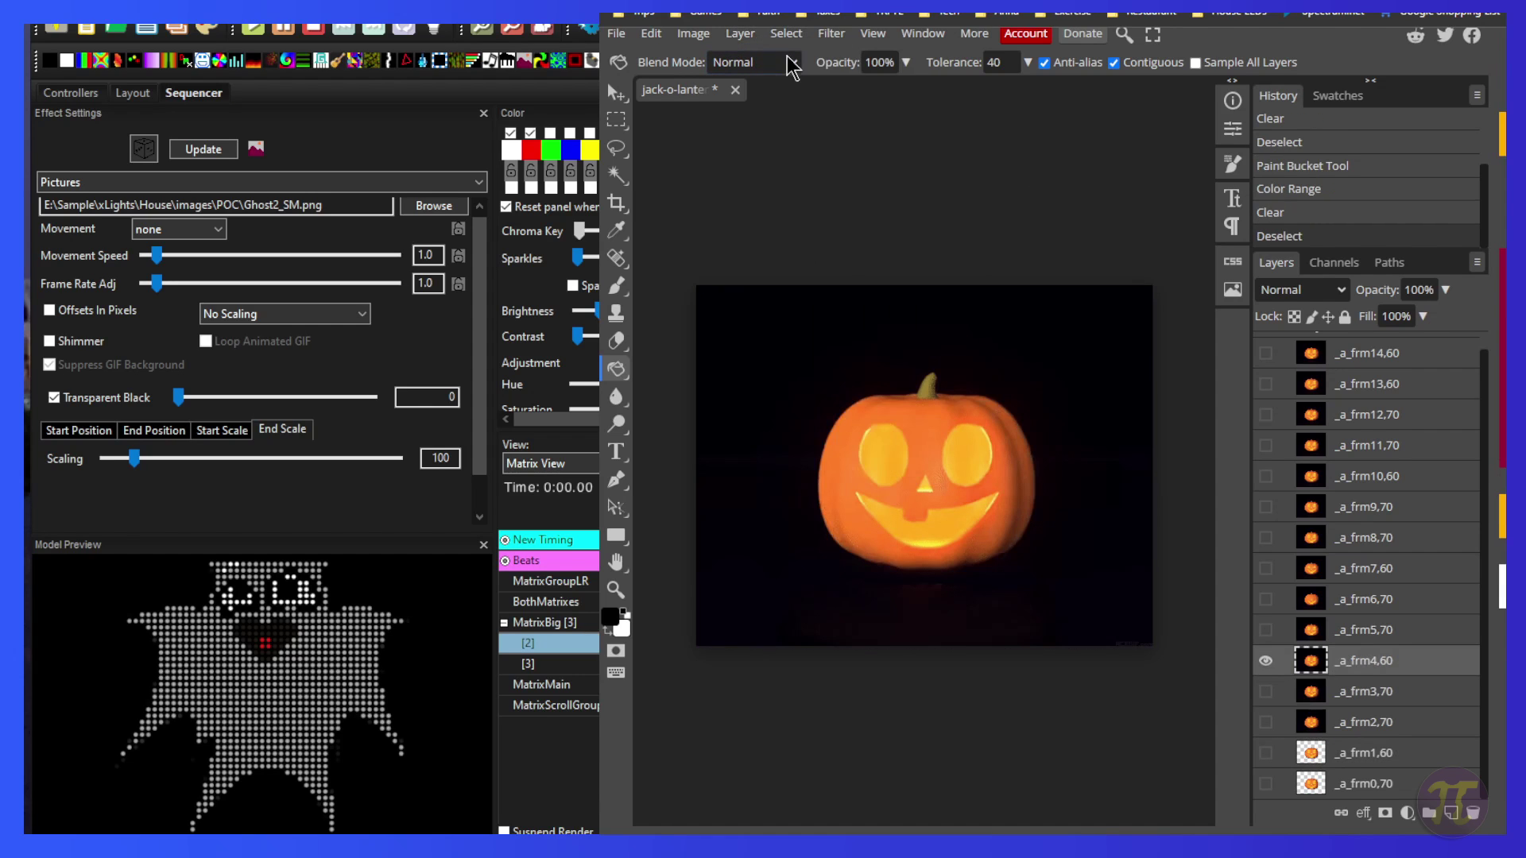
pyautogui.click(786, 34)
pyautogui.click(818, 174)
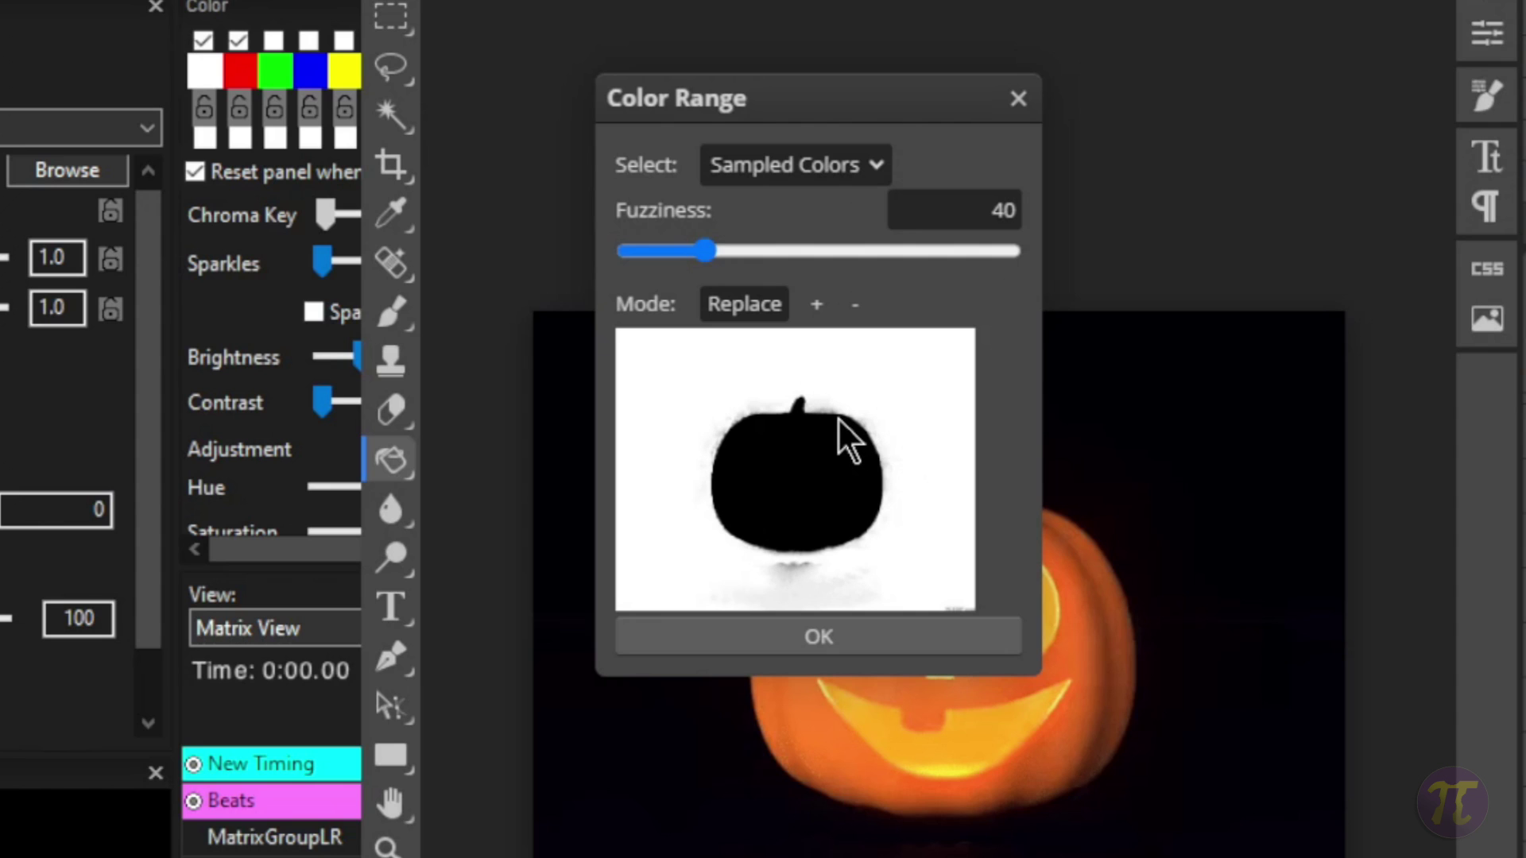
# Try Color Range fuzziness values such as 7 and 19 on _a_frm4,60, then cancel.
pyautogui.moveTo(702, 252); pyautogui.dragTo(639, 256)
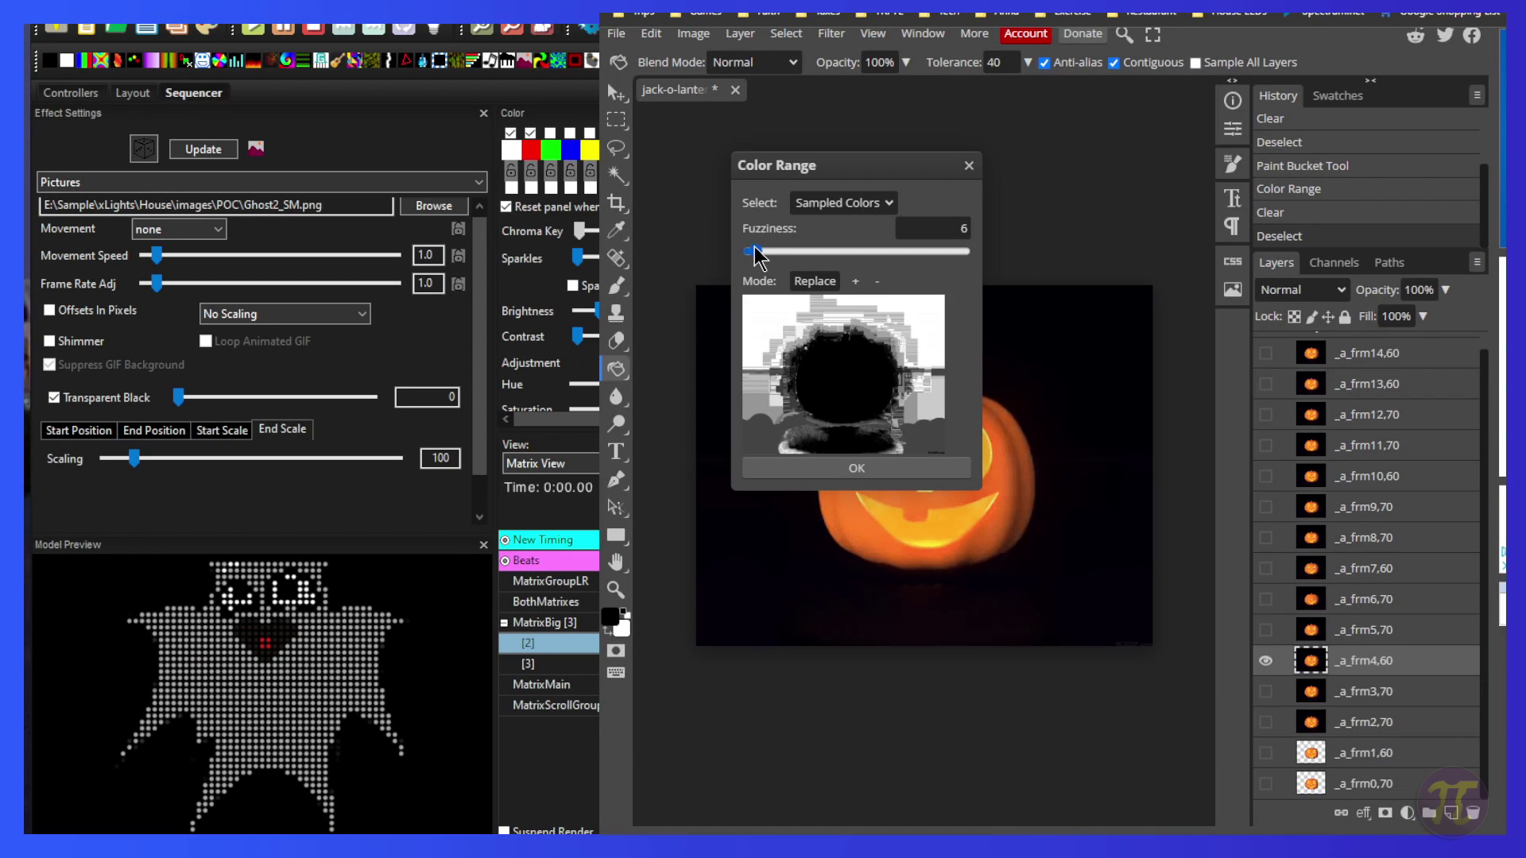
pyautogui.moveTo(638, 251); pyautogui.dragTo(645, 254)
pyautogui.moveTo(759, 254); pyautogui.dragTo(771, 252)
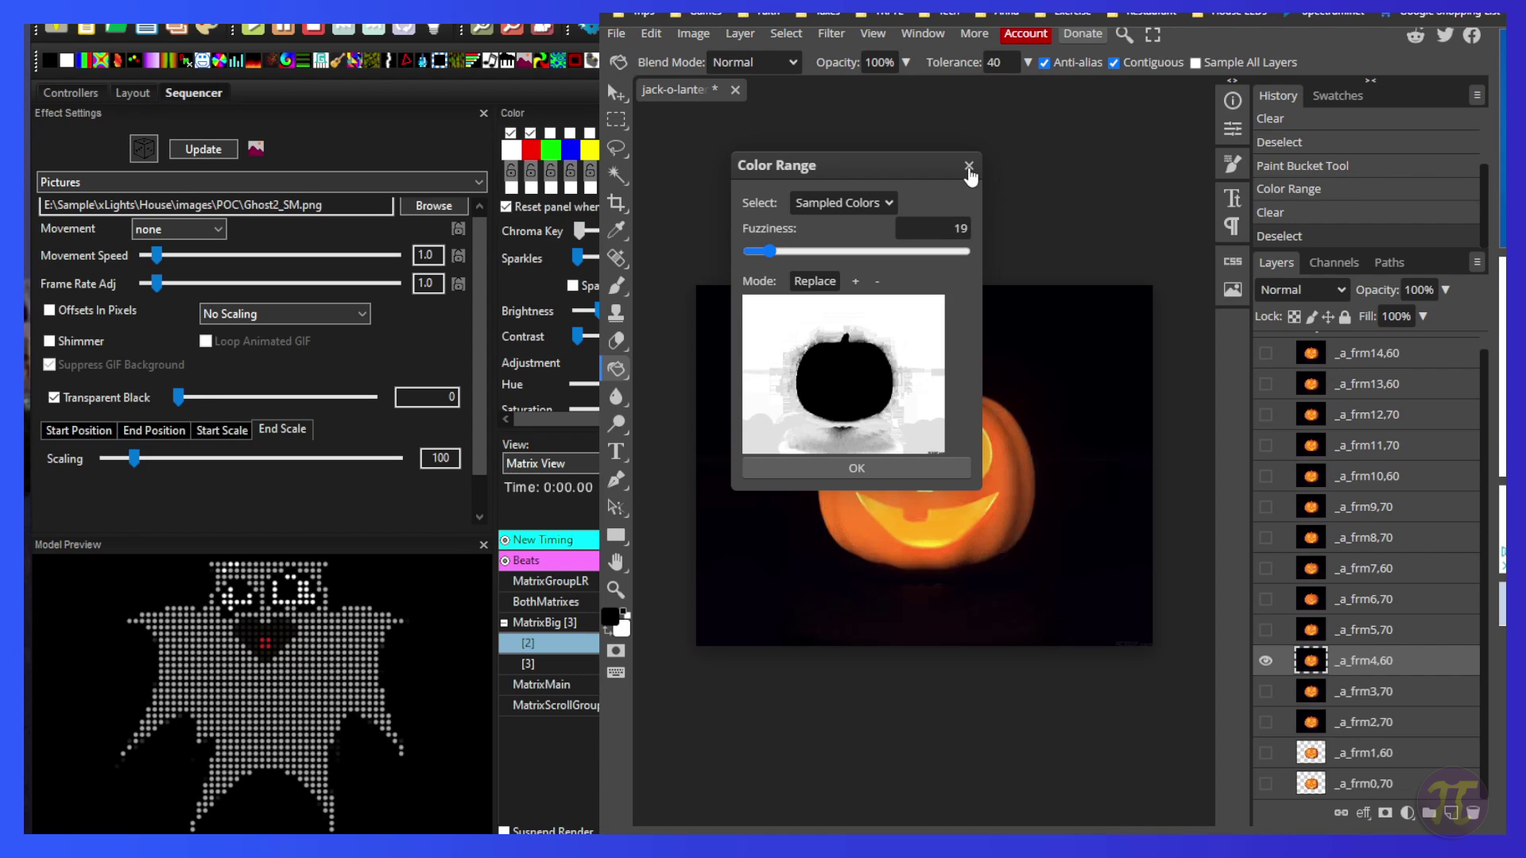
pyautogui.click(968, 166)
# Refill the background black and retry Color Range at fuzziness 55, then cancel.
pyautogui.click(772, 387)
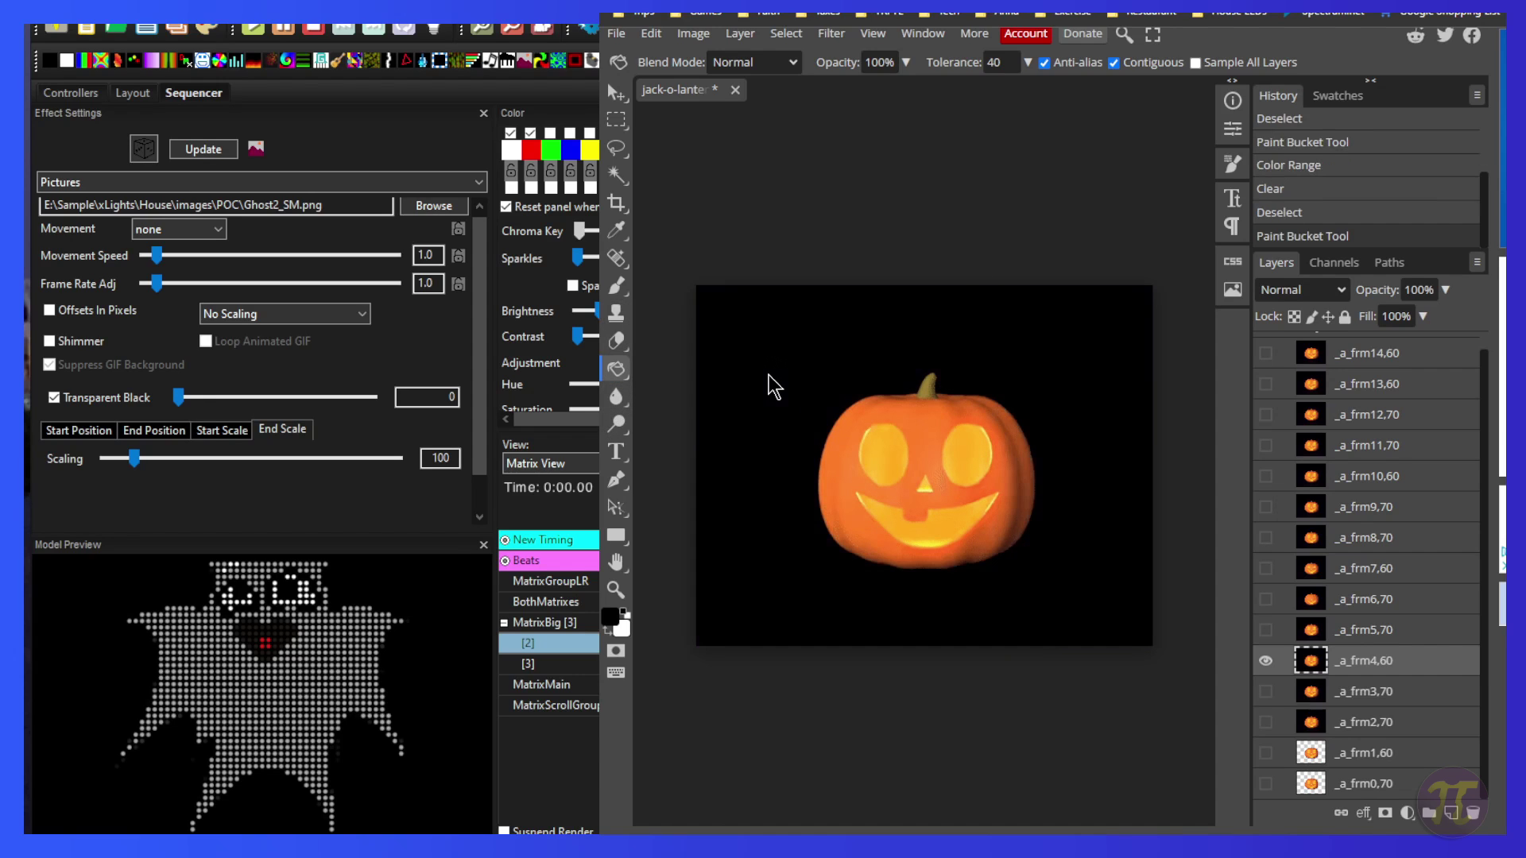
pyautogui.click(786, 33)
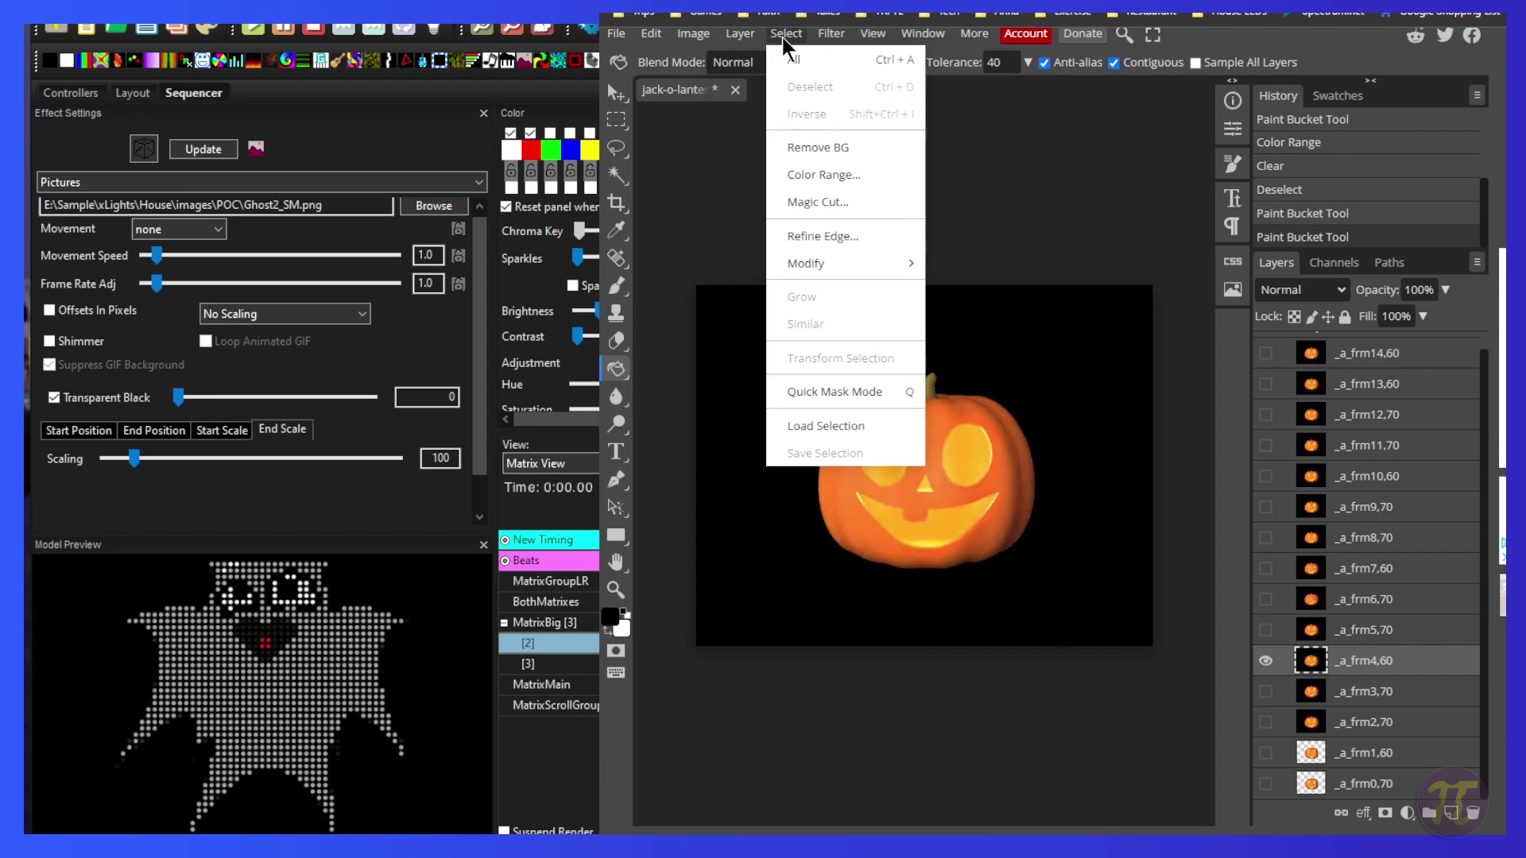
pyautogui.click(787, 175)
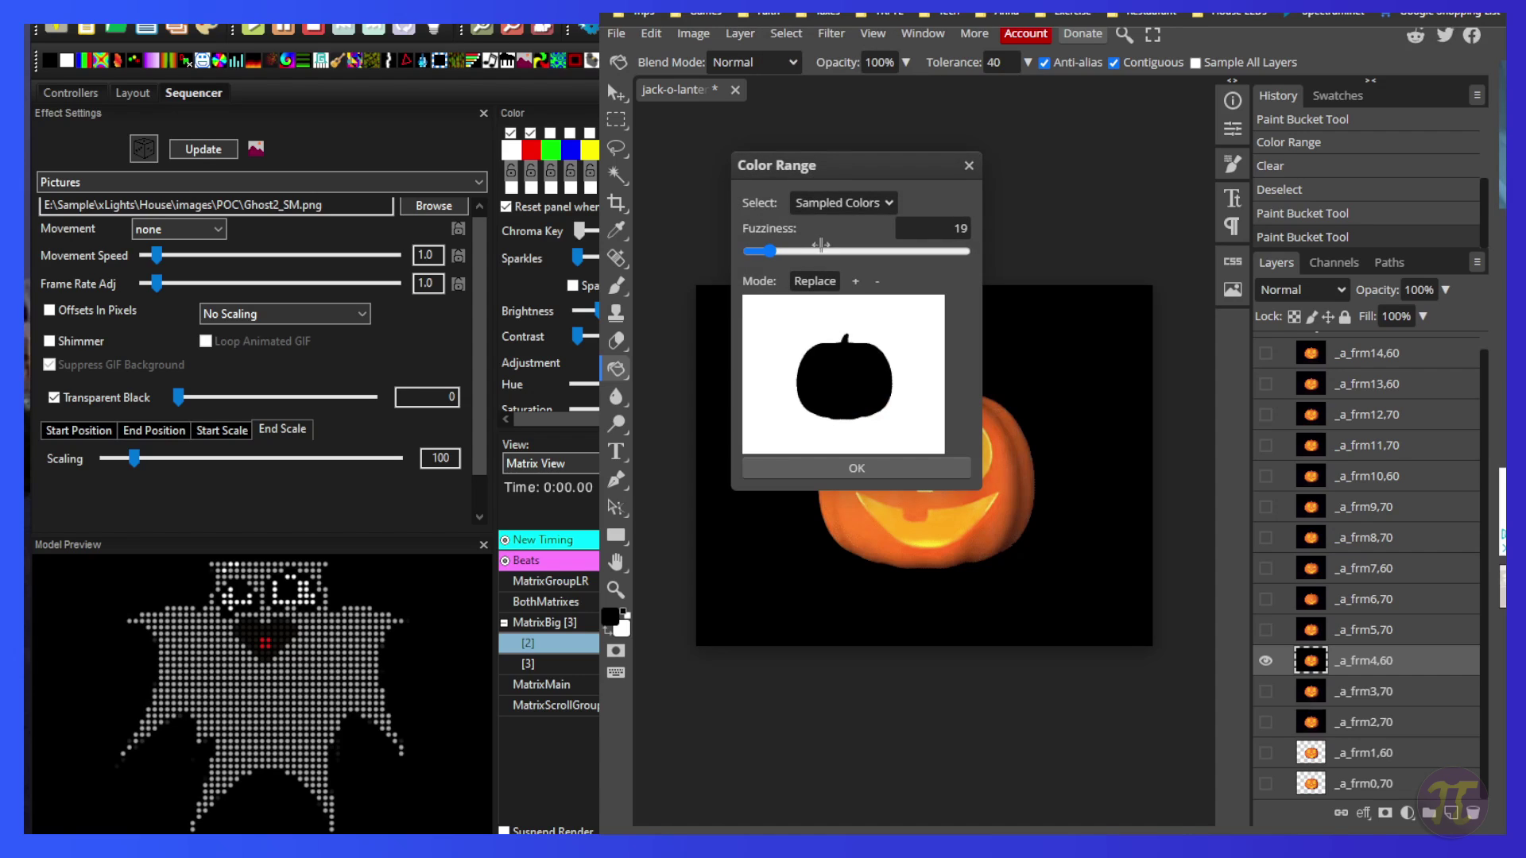
pyautogui.moveTo(770, 252); pyautogui.dragTo(808, 251)
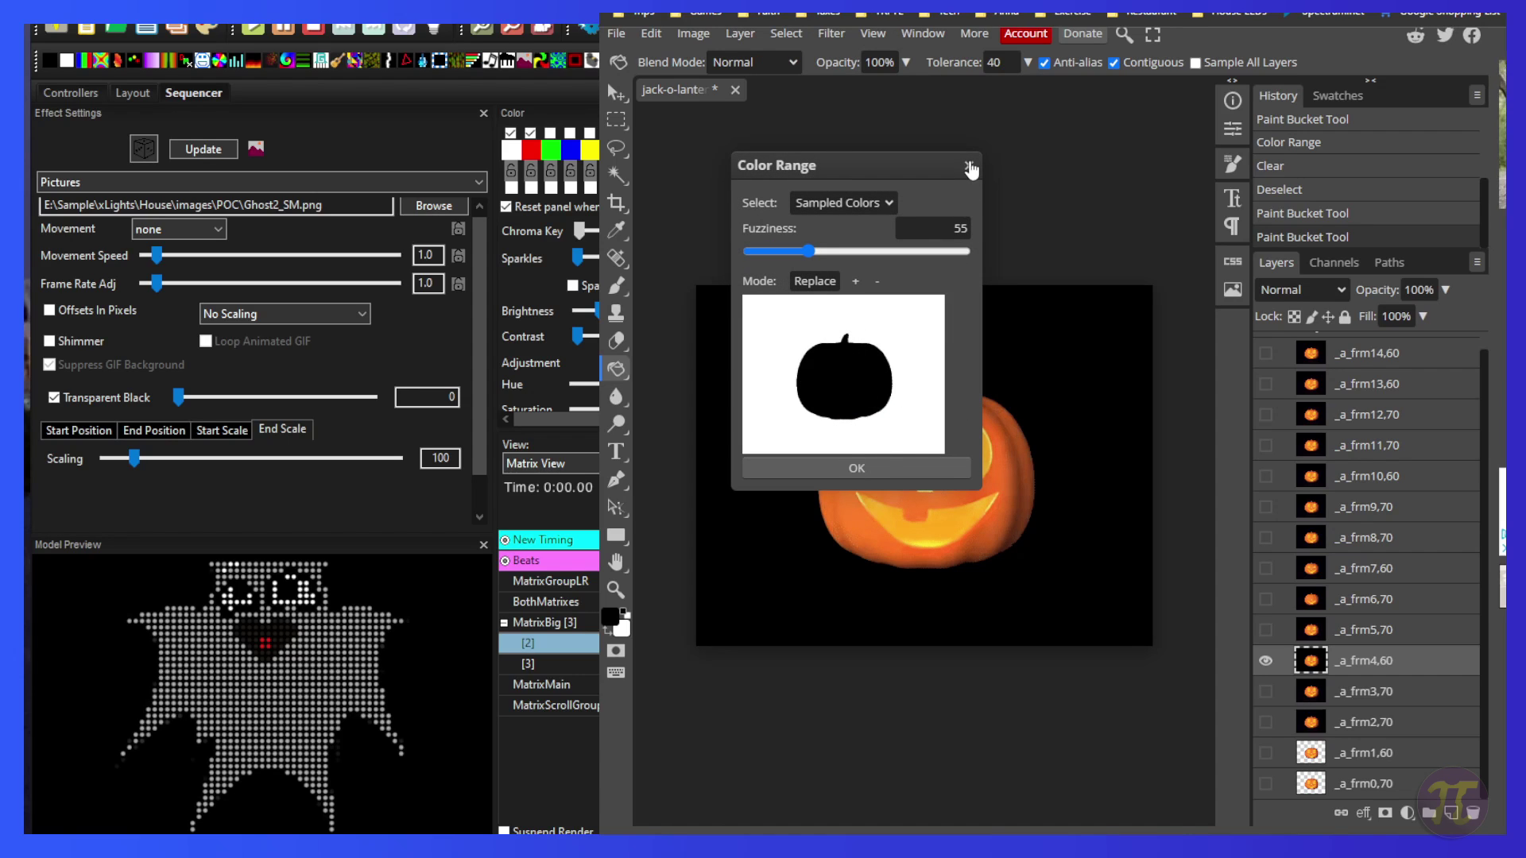
pyautogui.click(968, 166)
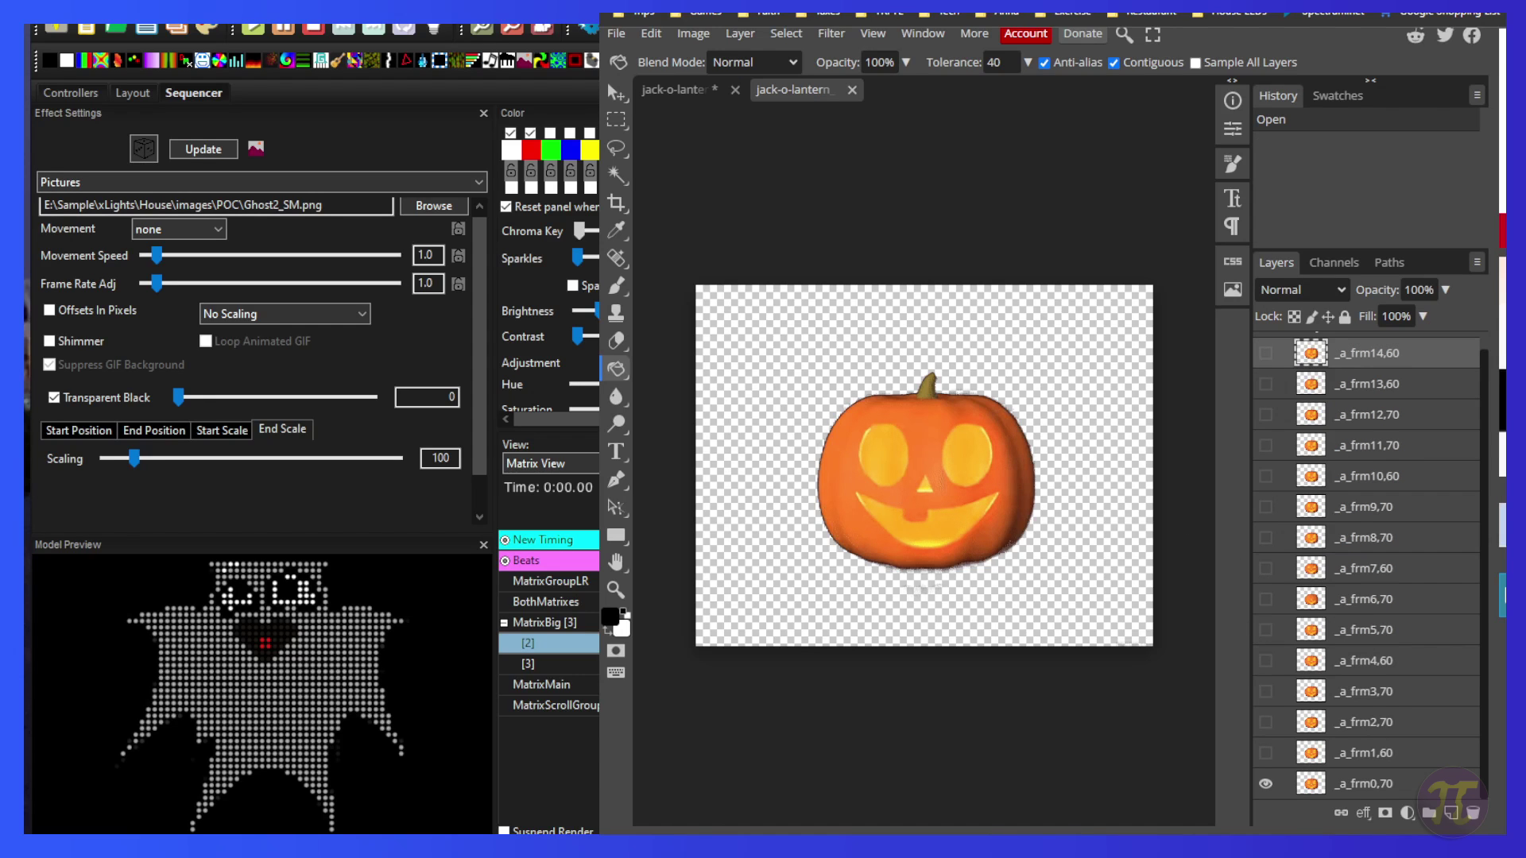
# Crop the canvas snugly around the pumpkin to roughly 290 × 229 px.
pyautogui.click(1364, 784)
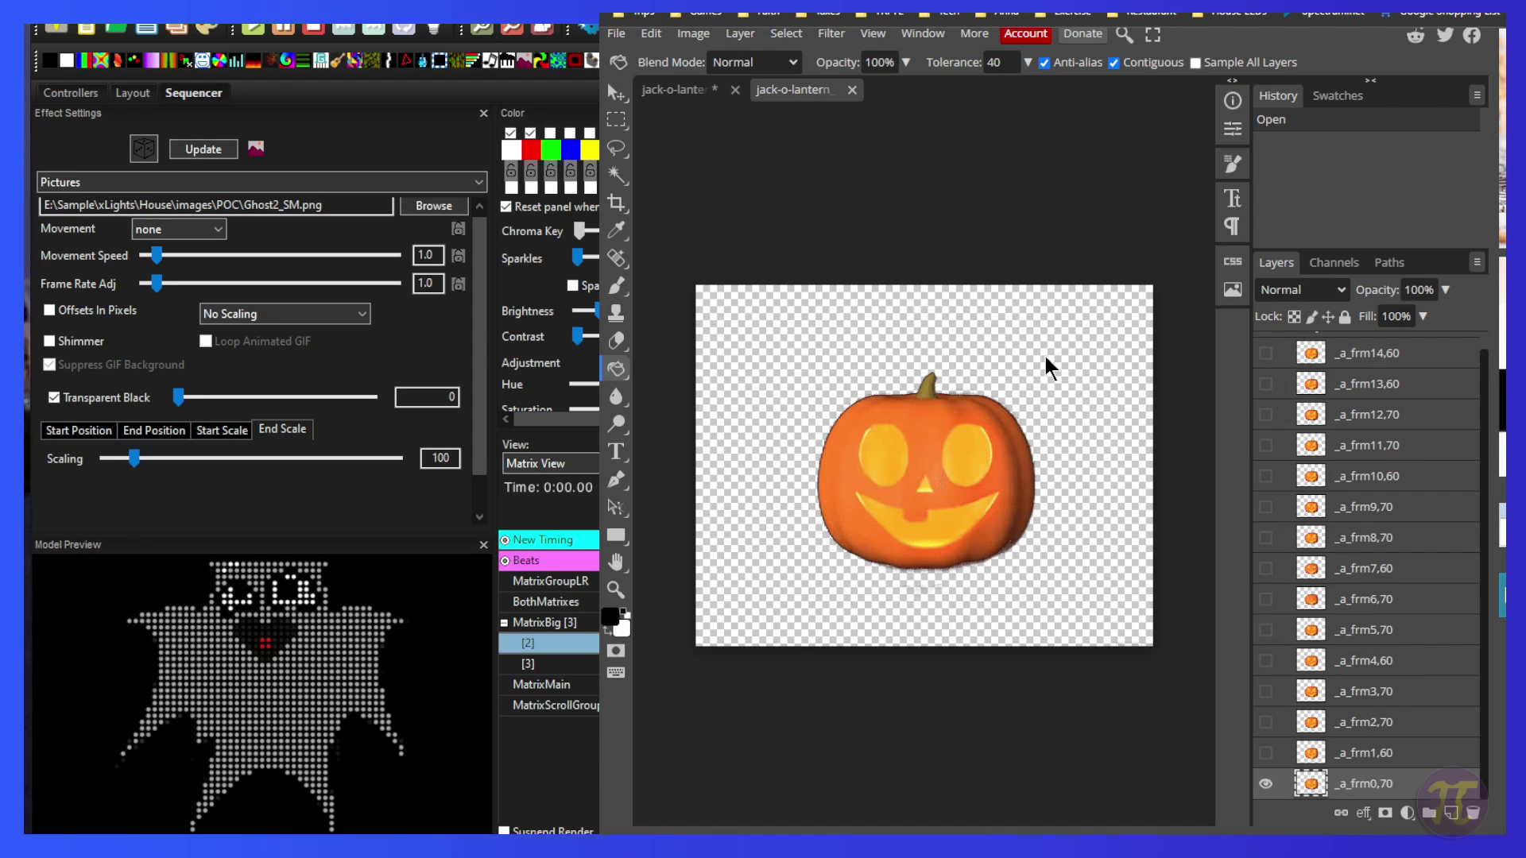
pyautogui.click(617, 203)
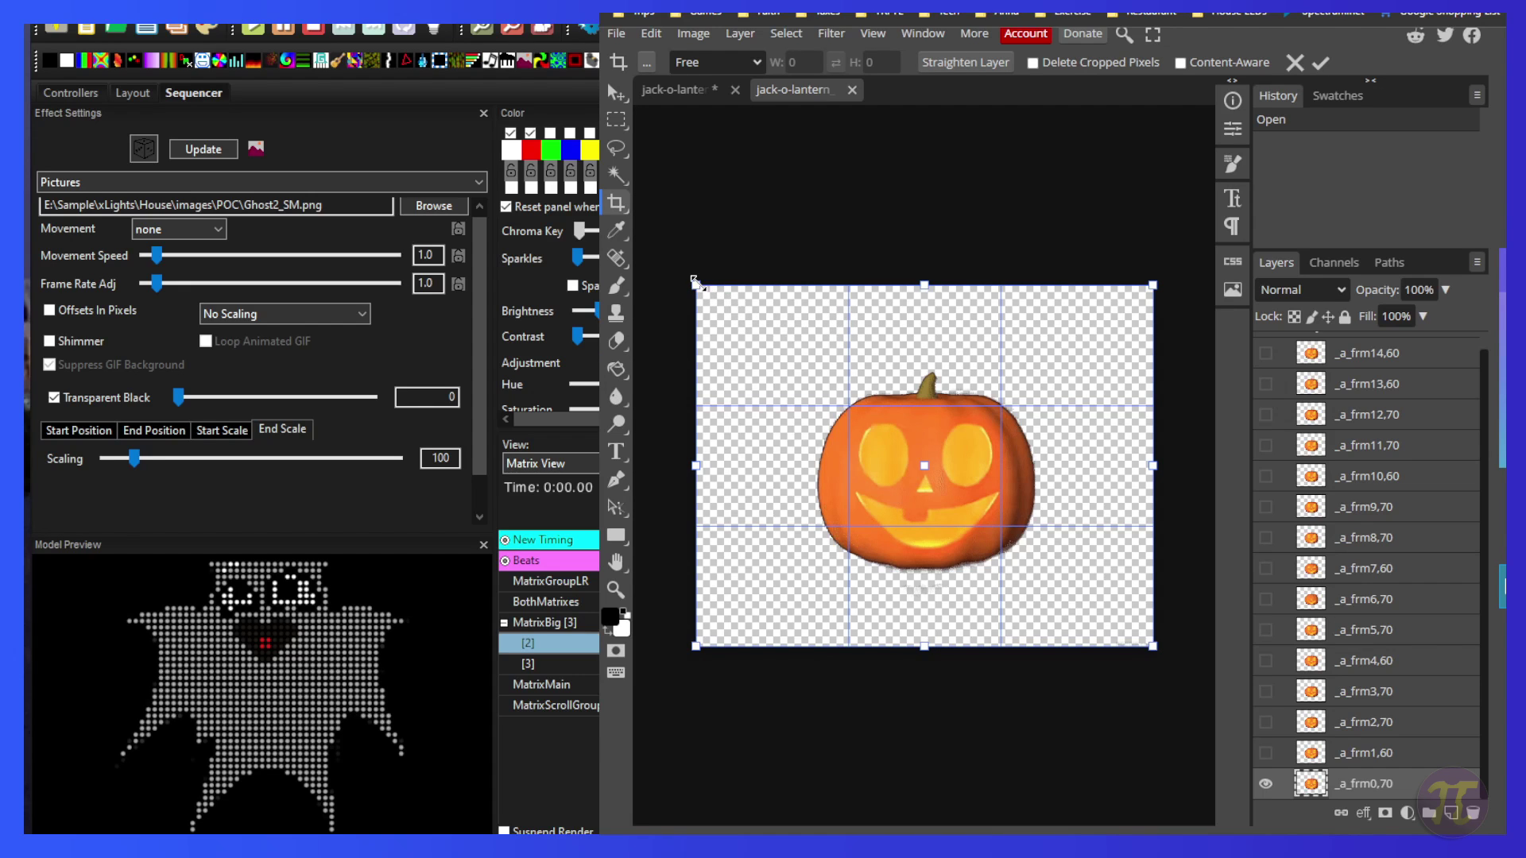
pyautogui.moveTo(695, 280); pyautogui.dragTo(821, 367)
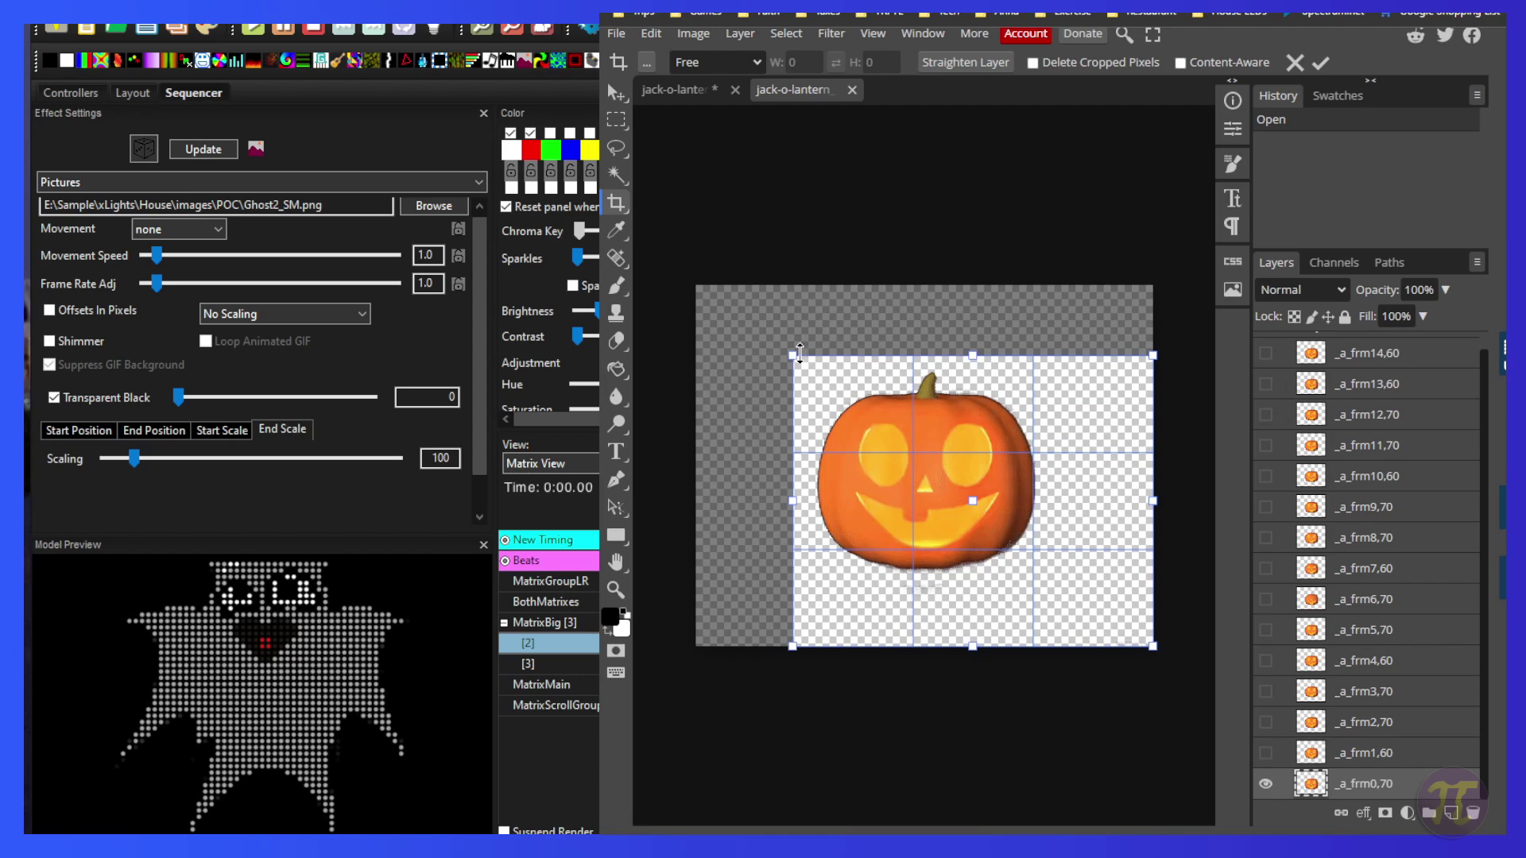
pyautogui.moveTo(800, 353); pyautogui.dragTo(734, 375)
pyautogui.press('Escape')
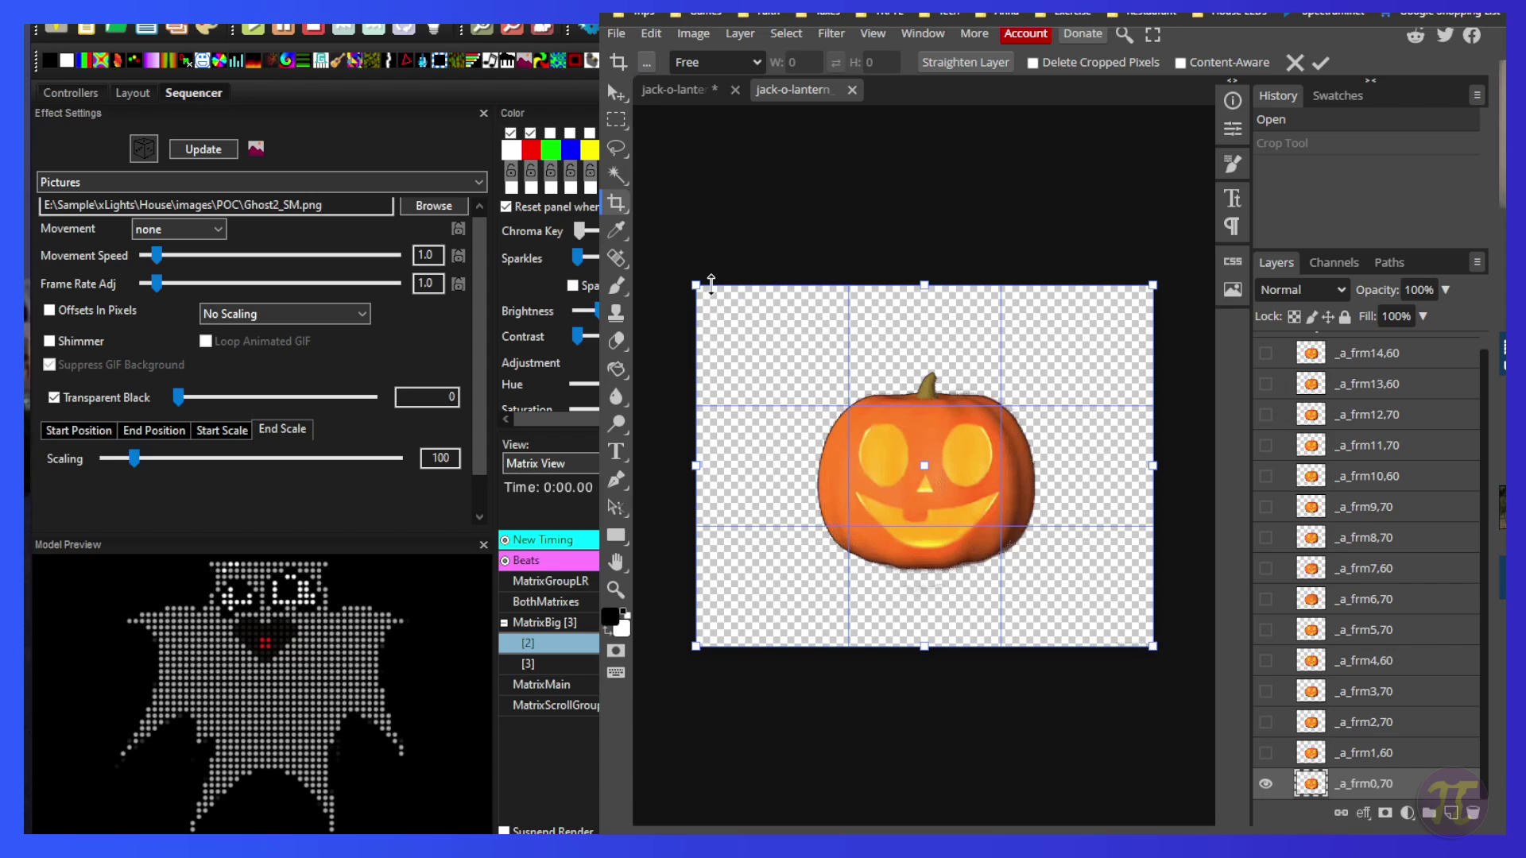
pyautogui.moveTo(702, 288); pyautogui.dragTo(800, 274)
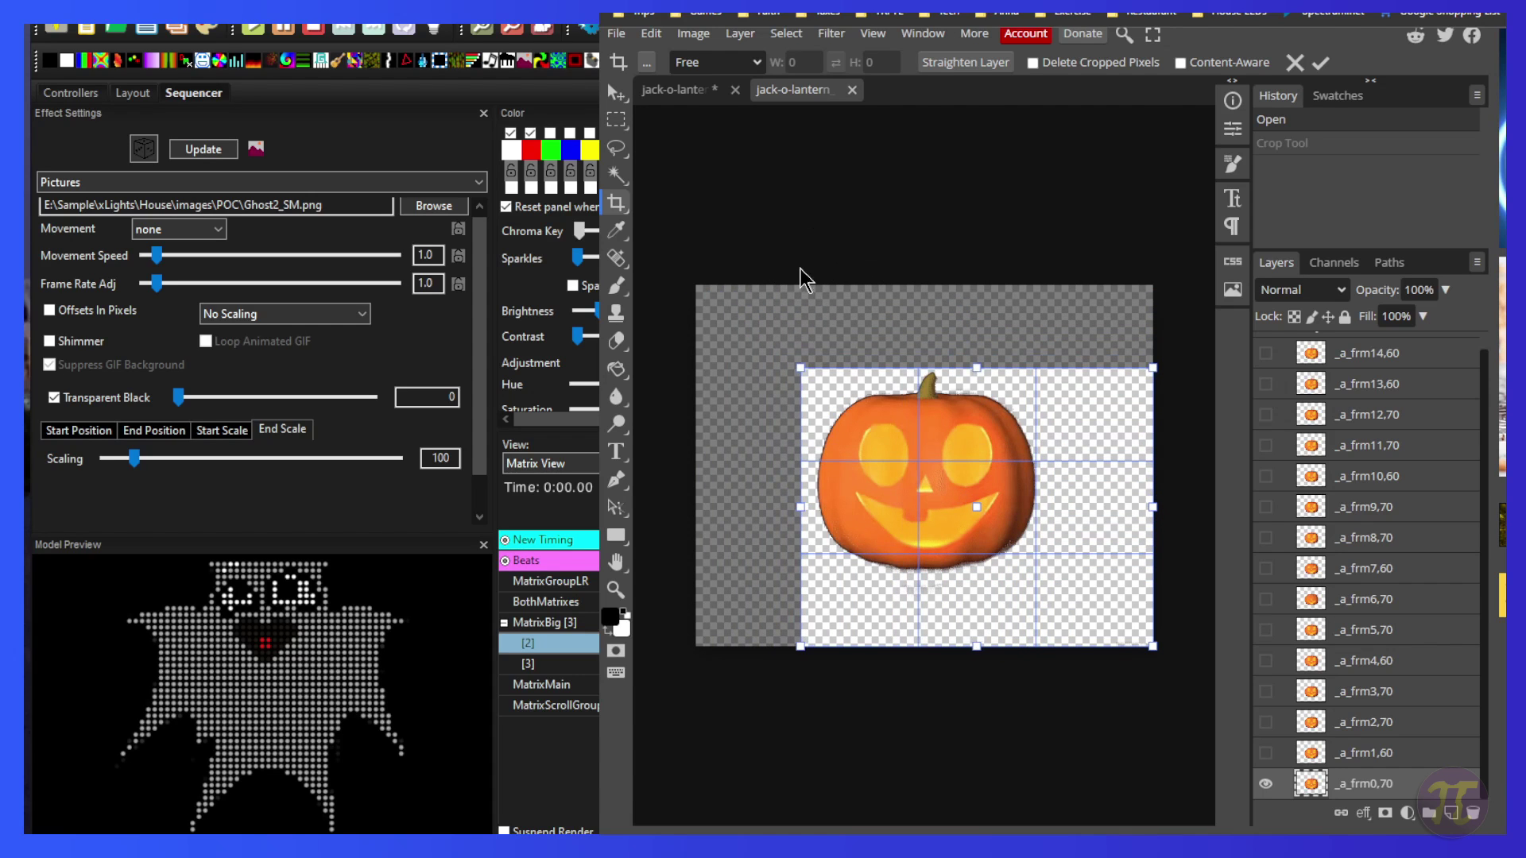
pyautogui.moveTo(1151, 646); pyautogui.dragTo(1057, 566)
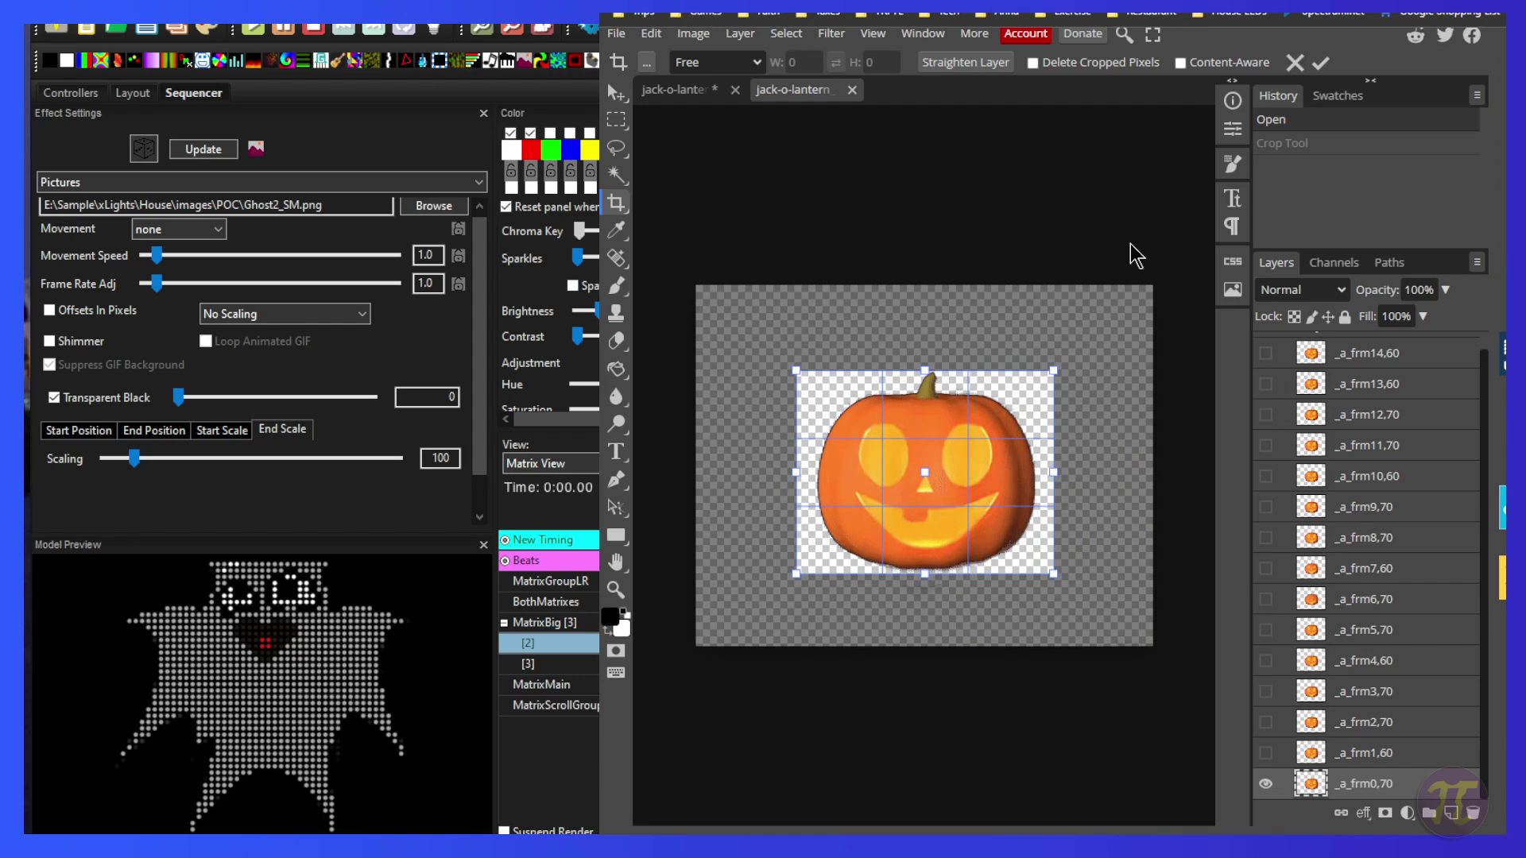
pyautogui.press('Return')
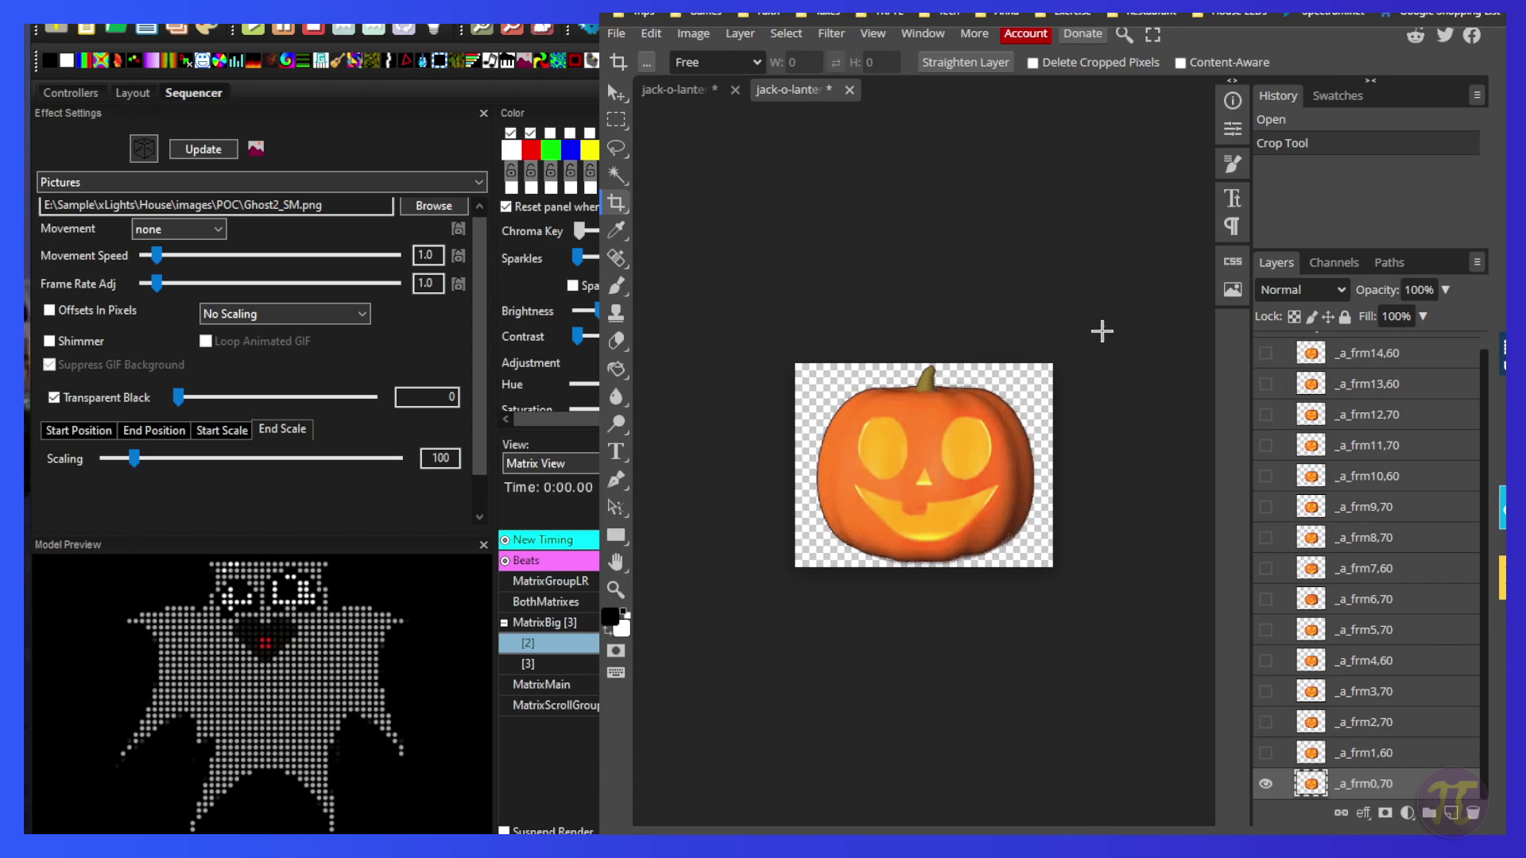
# Check frame _a_frm1,60, then return to showing only _a_frm0,70.
pyautogui.click(1265, 783)
pyautogui.click(1265, 752)
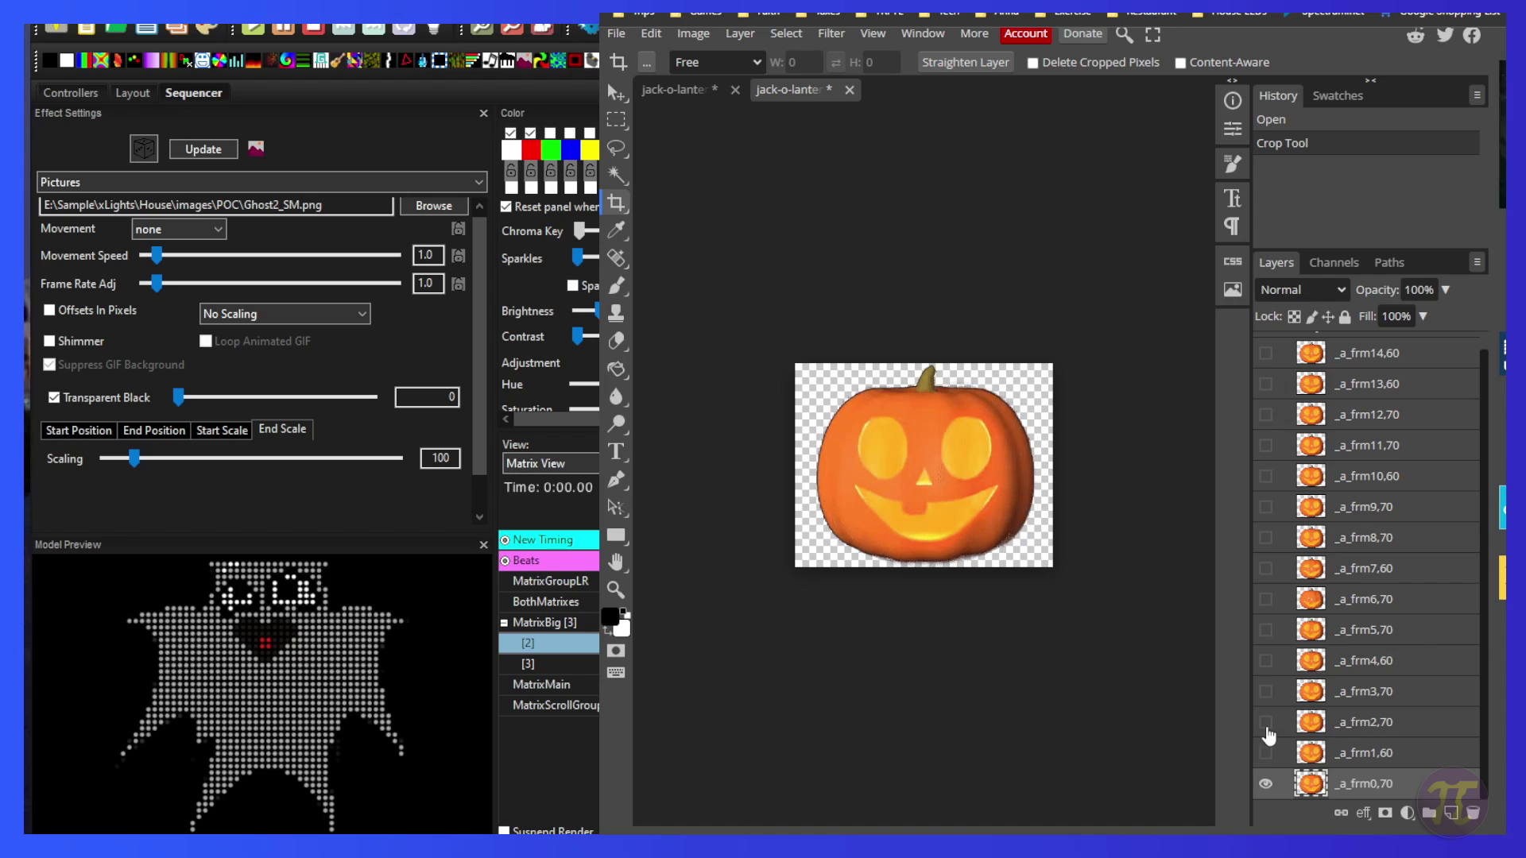
pyautogui.click(1265, 752)
pyautogui.click(1265, 784)
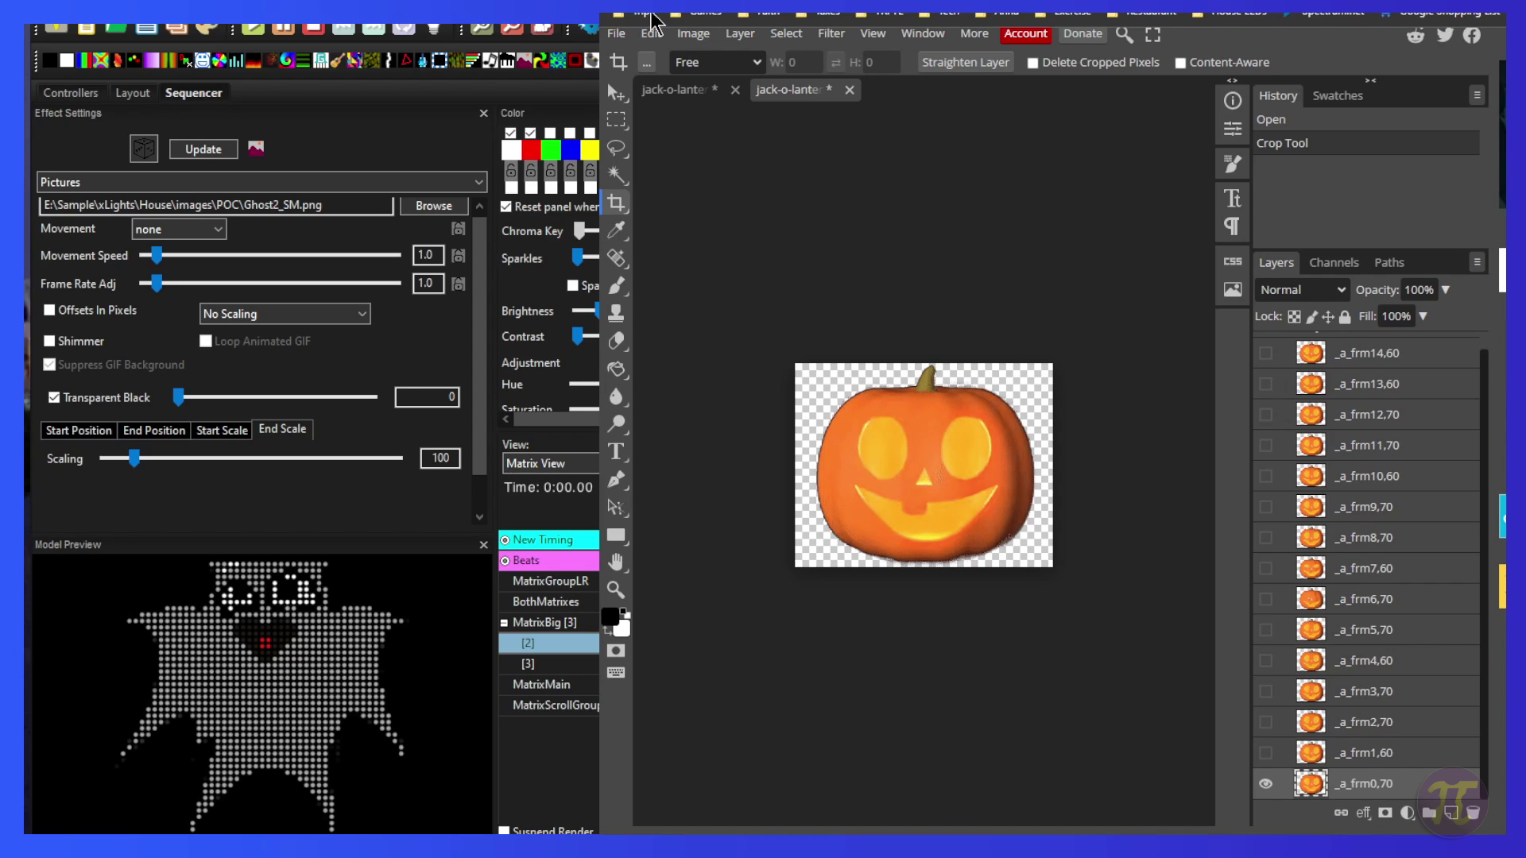
# Resize the image to 55 × 44 px with the aspect ratio linked.
pyautogui.click(653, 35)
pyautogui.moveTo(693, 33)
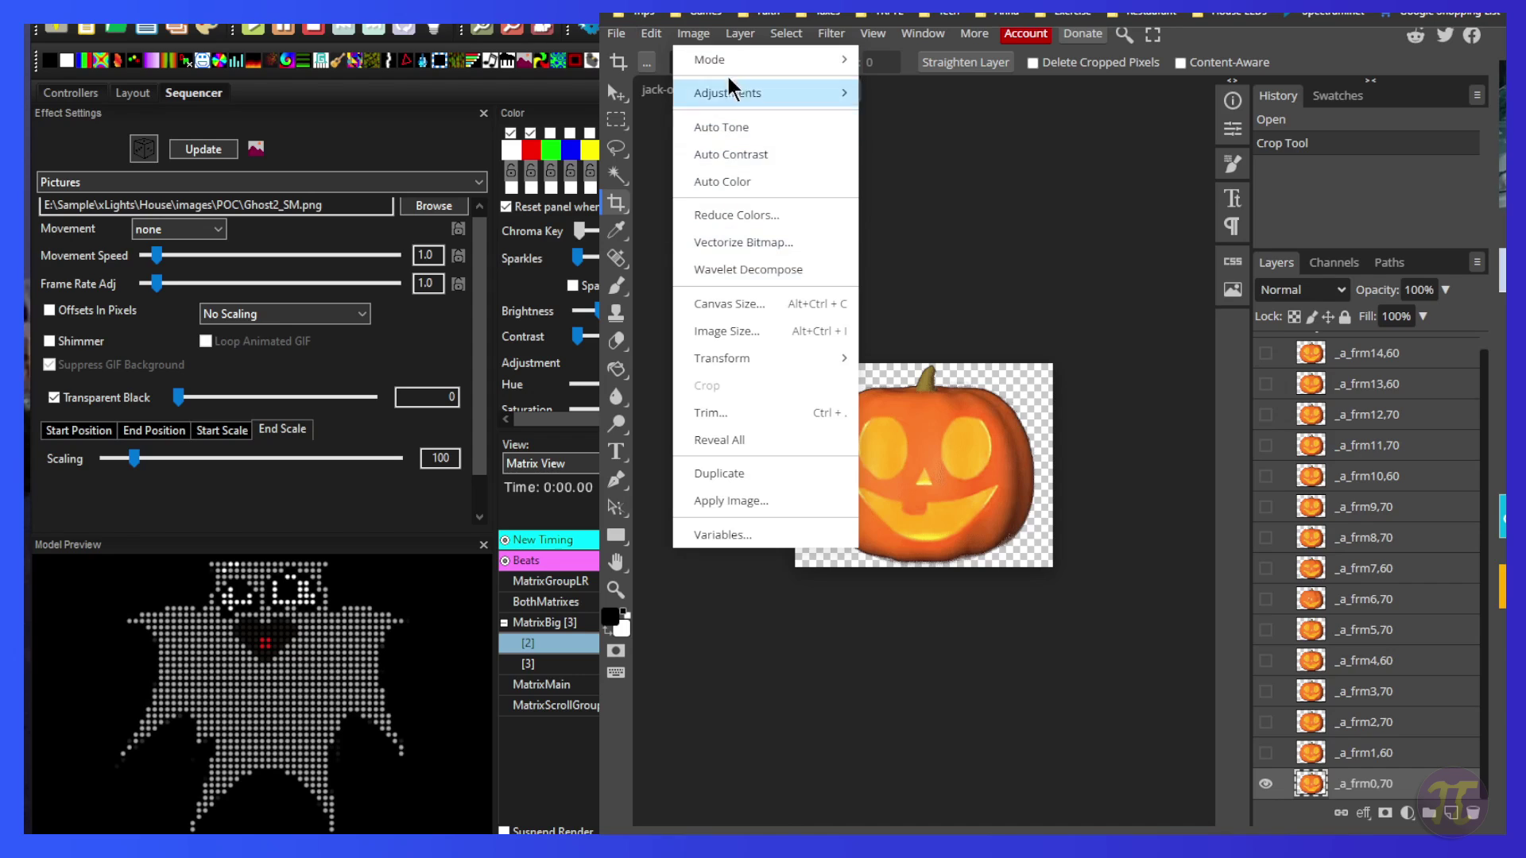
pyautogui.click(743, 330)
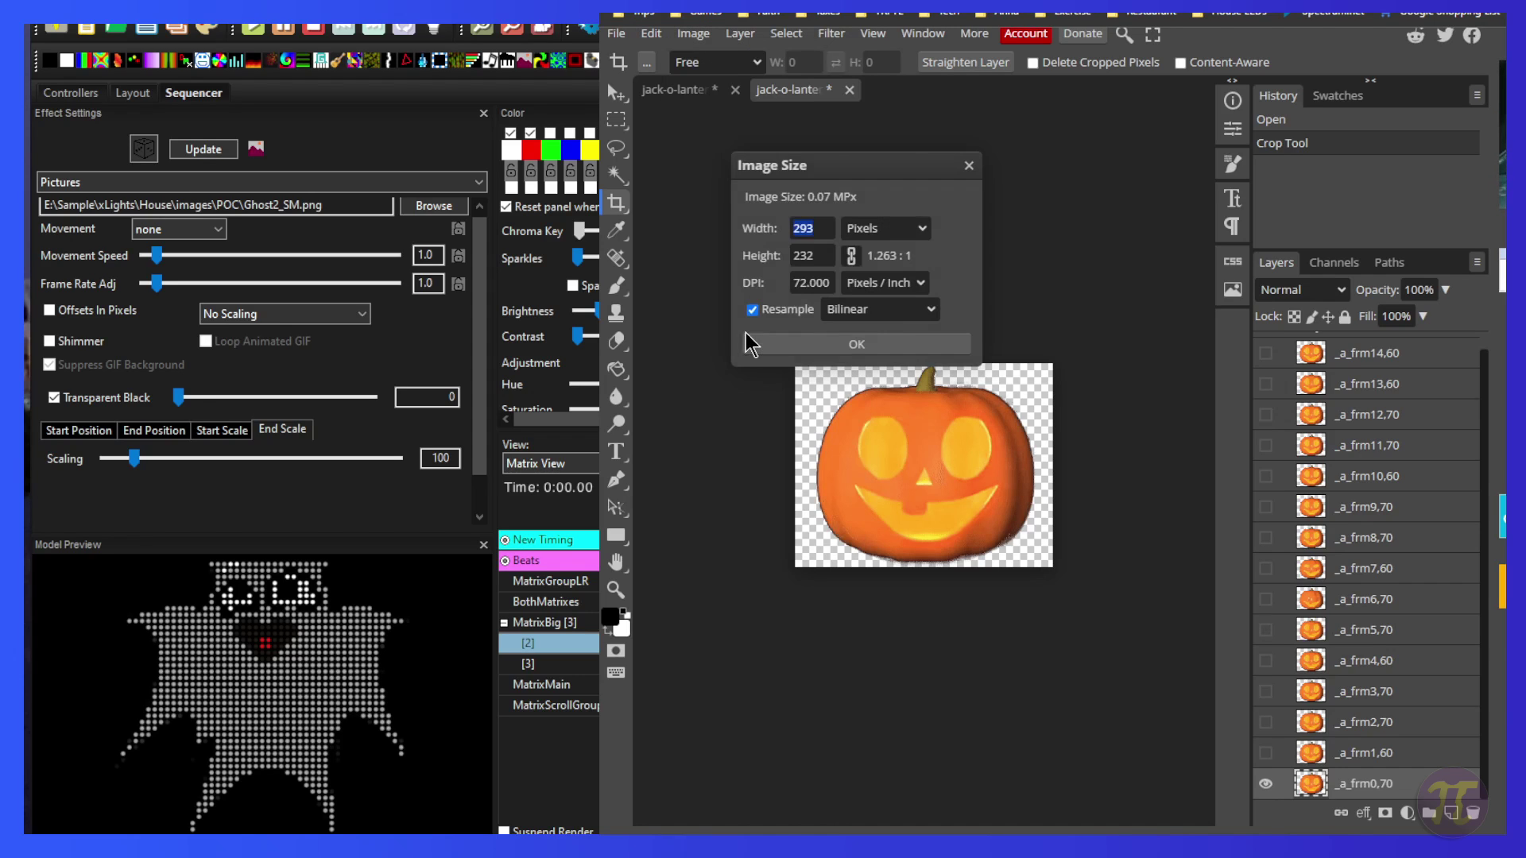
pyautogui.doubleClick(807, 226)
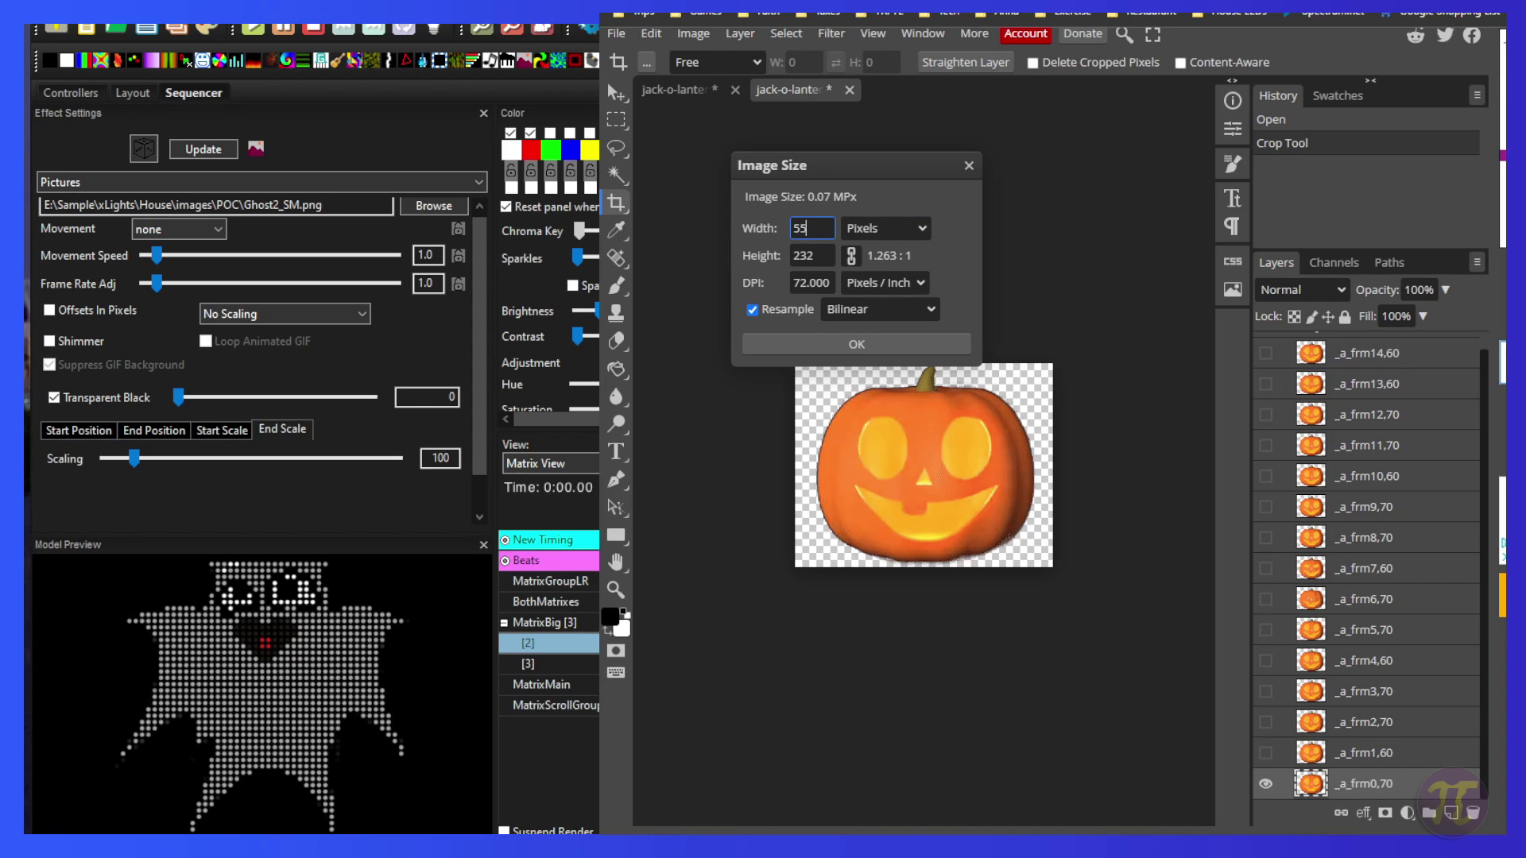
pyautogui.press('Tab')
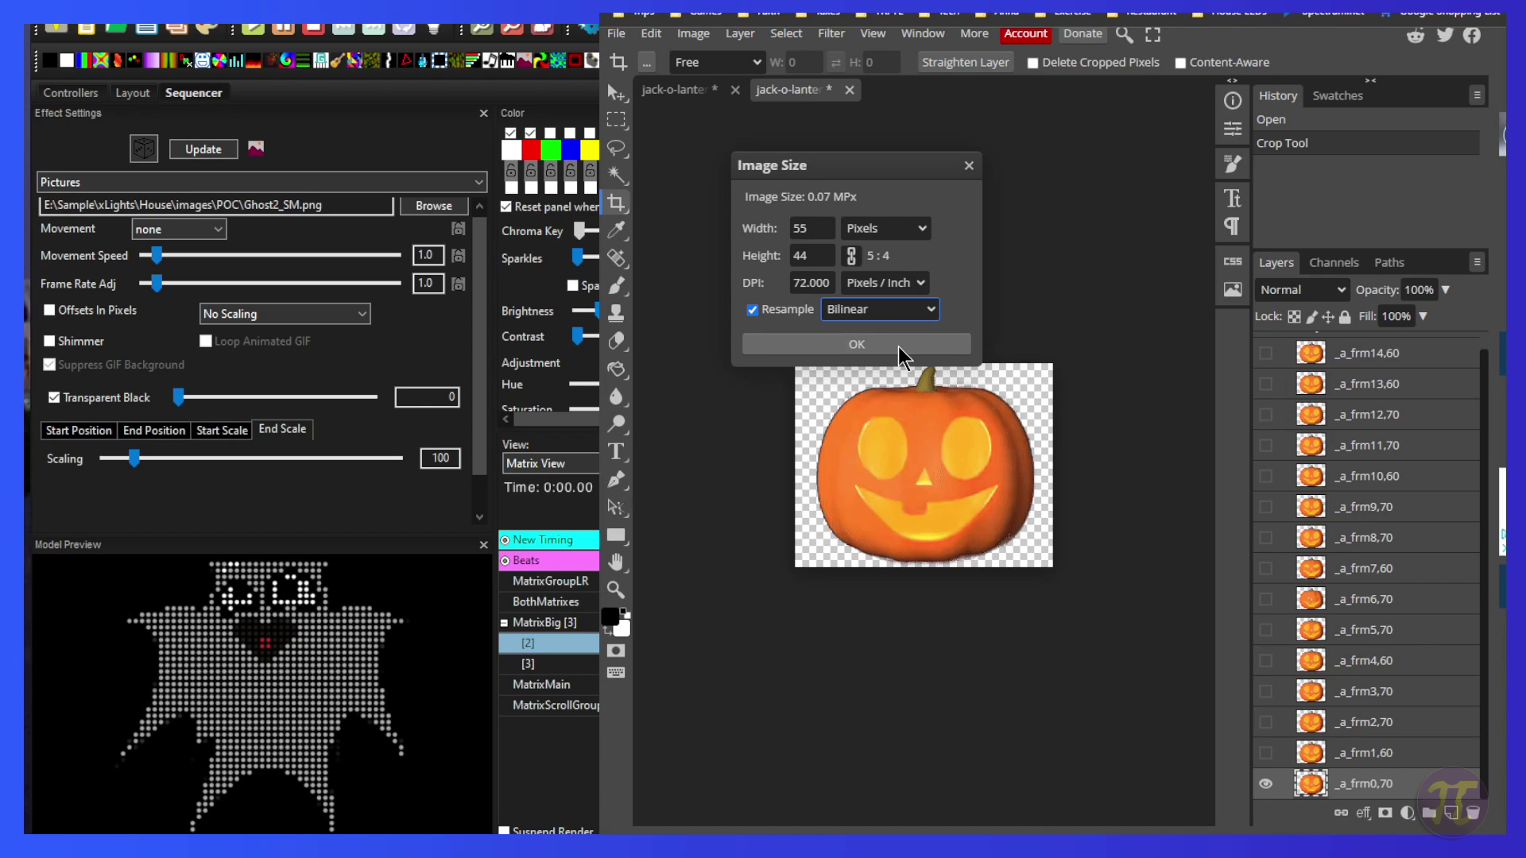
pyautogui.click(898, 346)
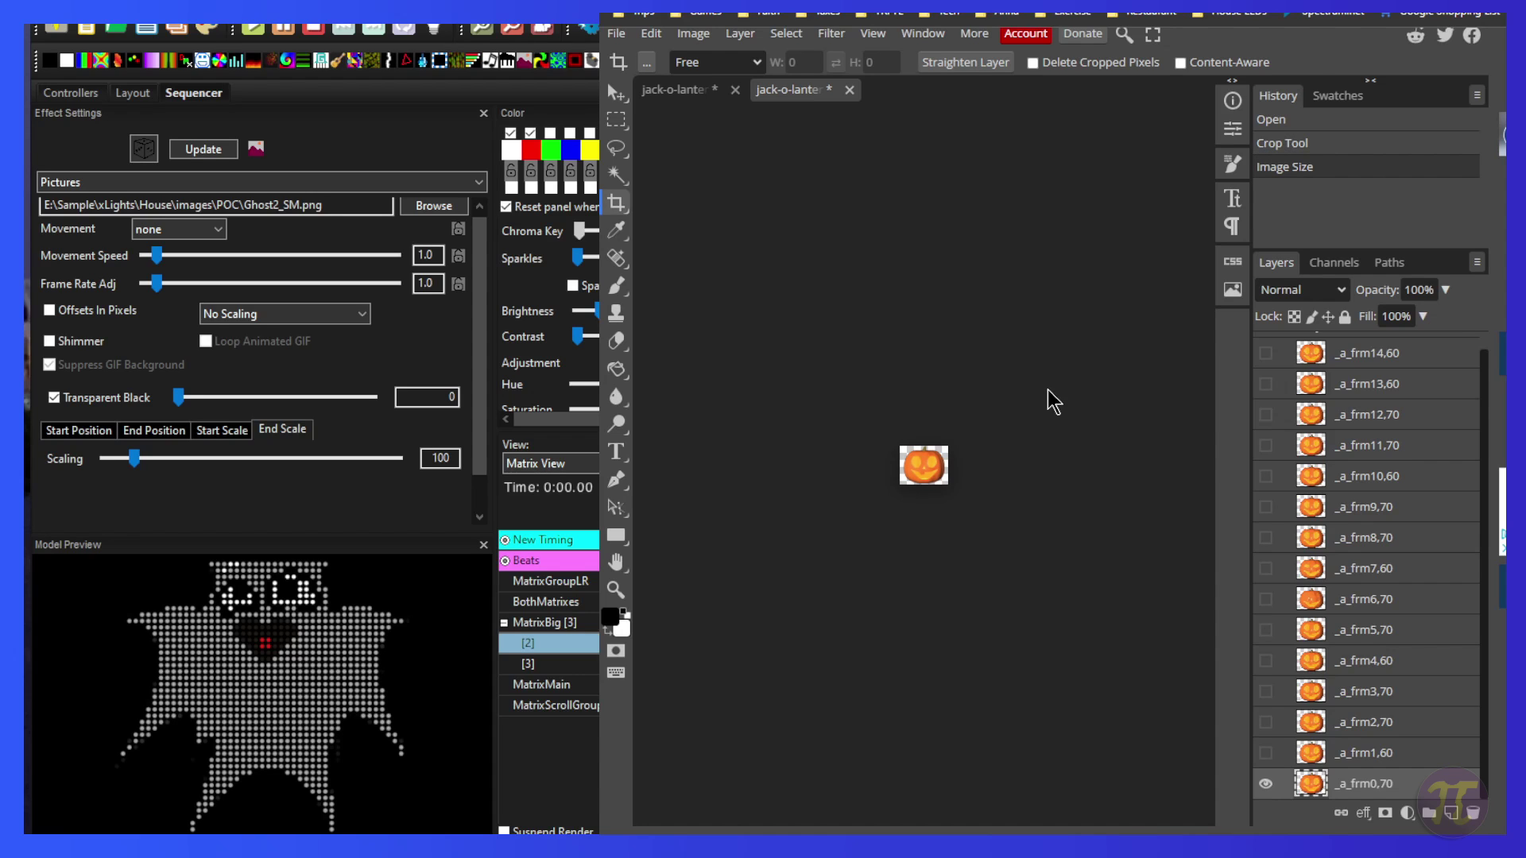
pyautogui.click(1047, 390)
pyautogui.hotkey('ctrl', '0')
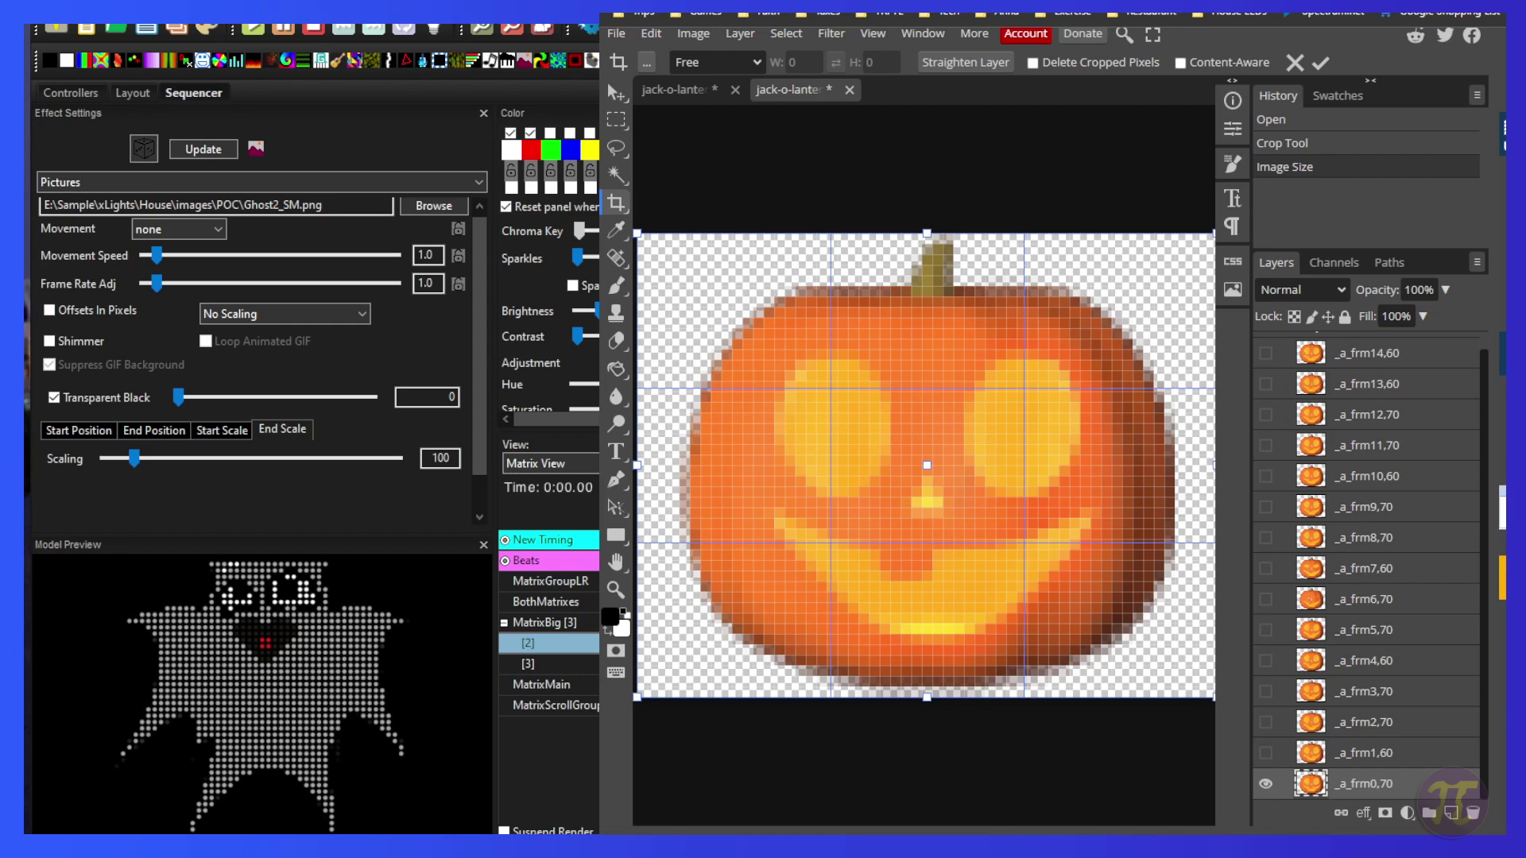
pyautogui.click(1363, 753)
pyautogui.click(1362, 722)
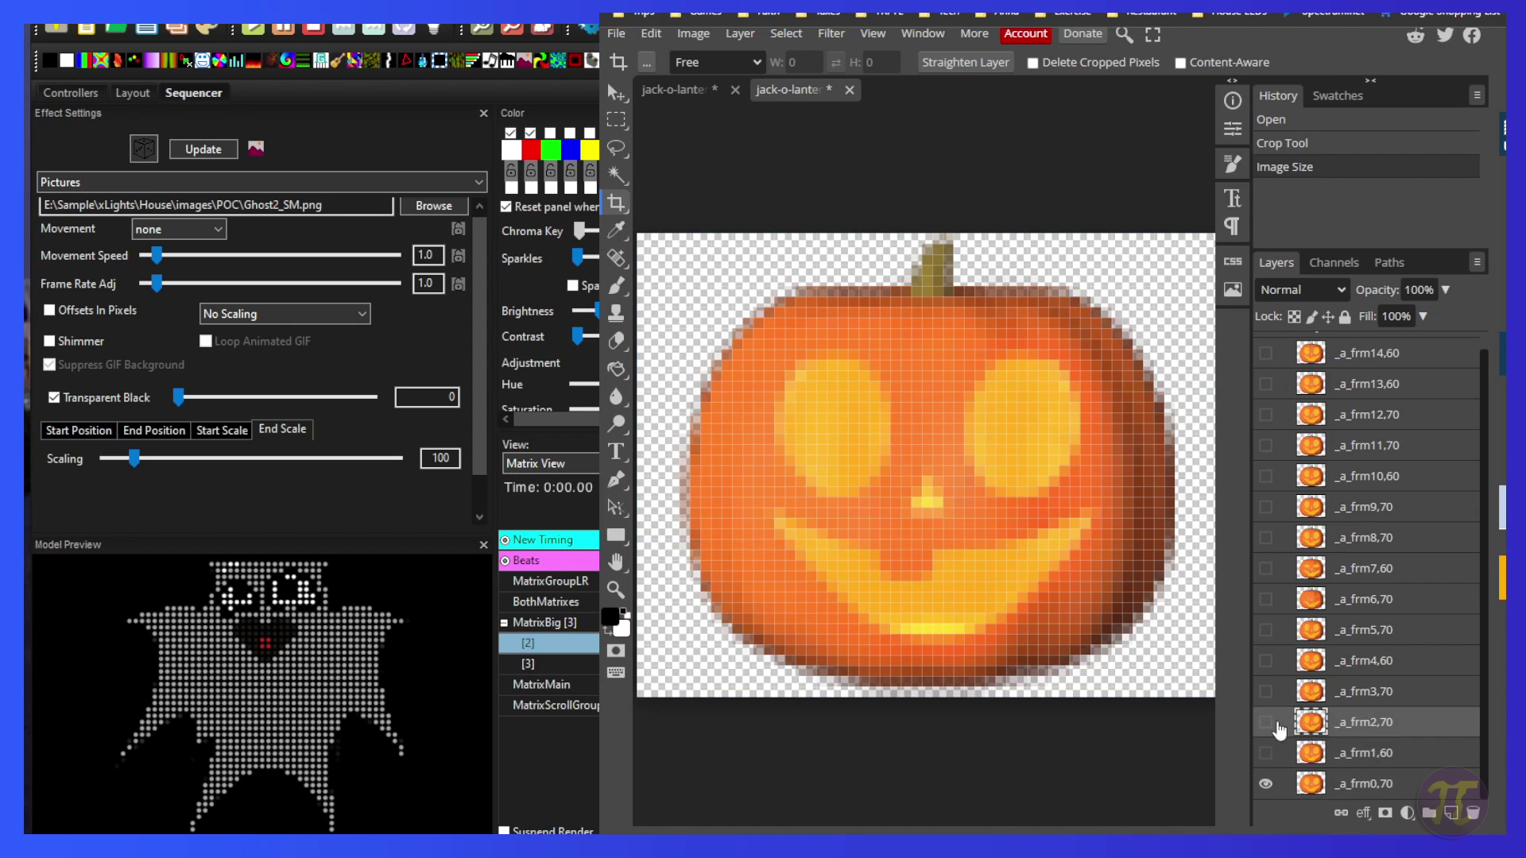
pyautogui.moveTo(1265, 752); pyautogui.dragTo(1269, 614)
pyautogui.click(1267, 608)
pyautogui.click(1266, 568)
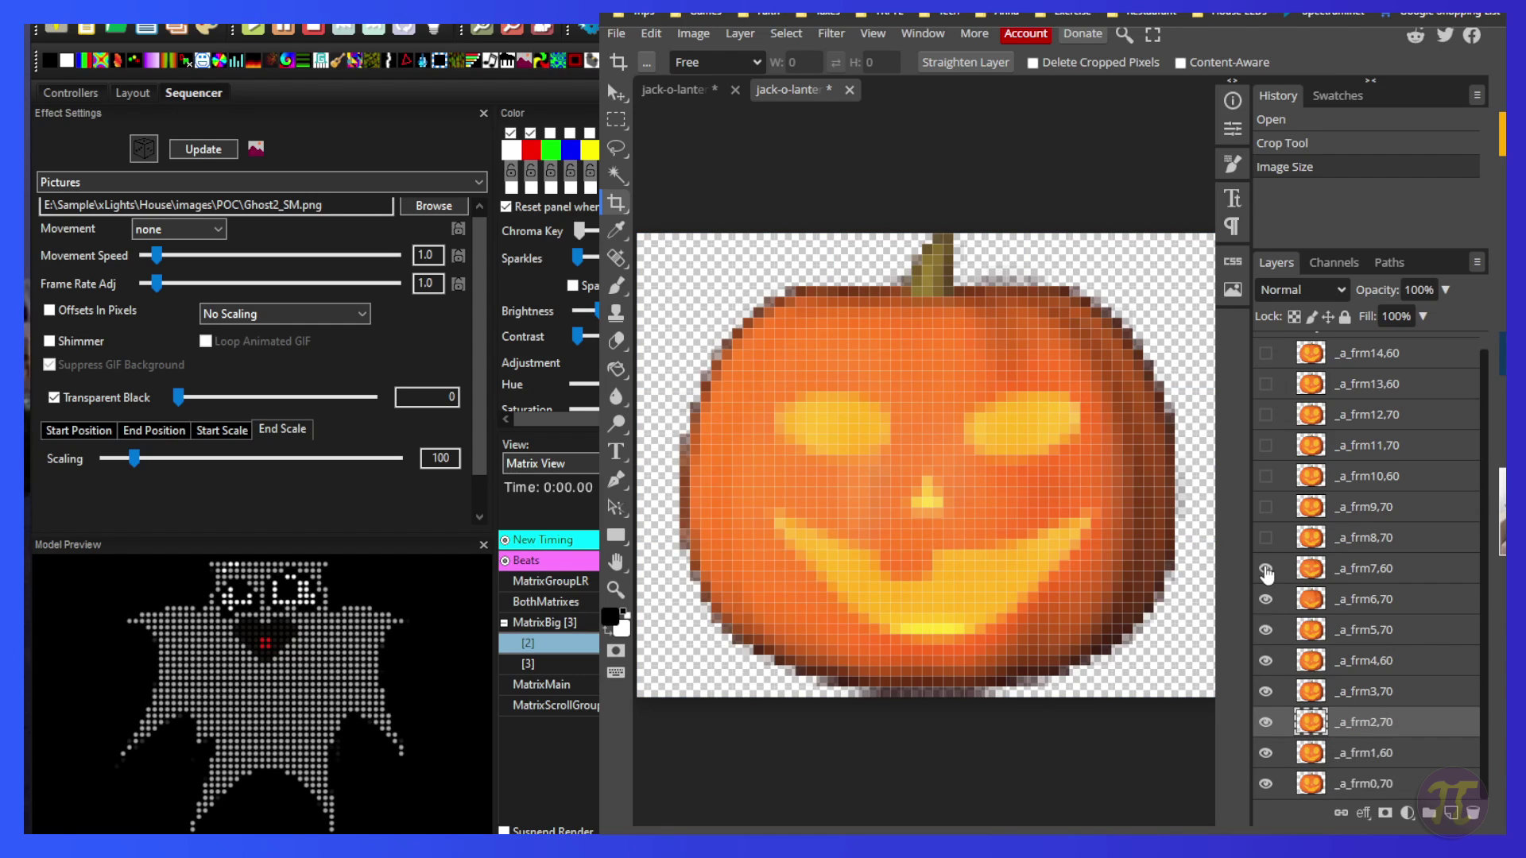
pyautogui.click(1266, 538)
pyautogui.click(1266, 507)
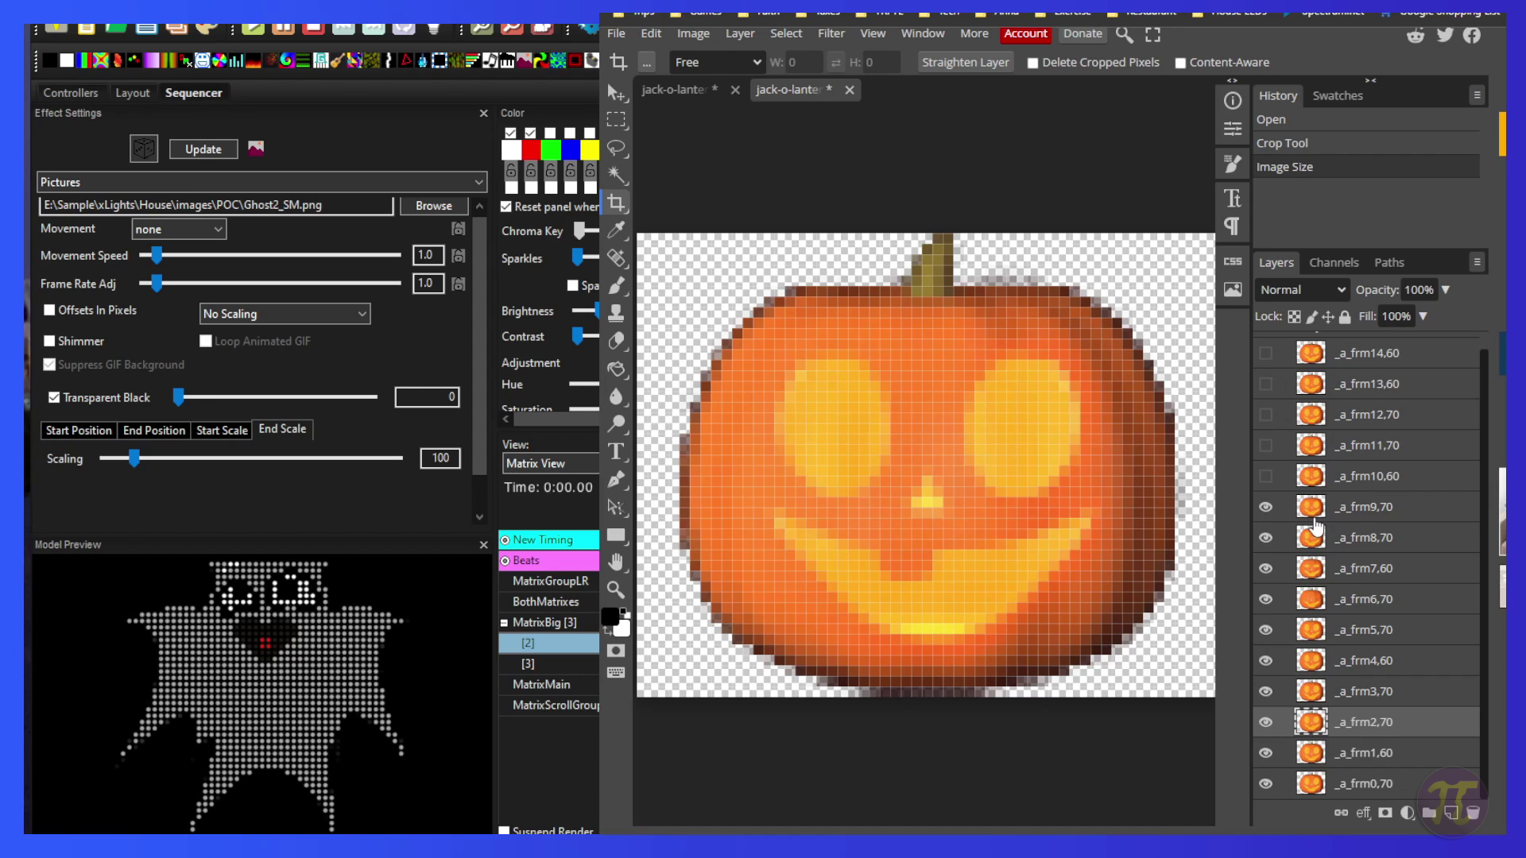
pyautogui.click(1266, 507)
pyautogui.click(1266, 537)
pyautogui.click(1266, 568)
pyautogui.click(1266, 599)
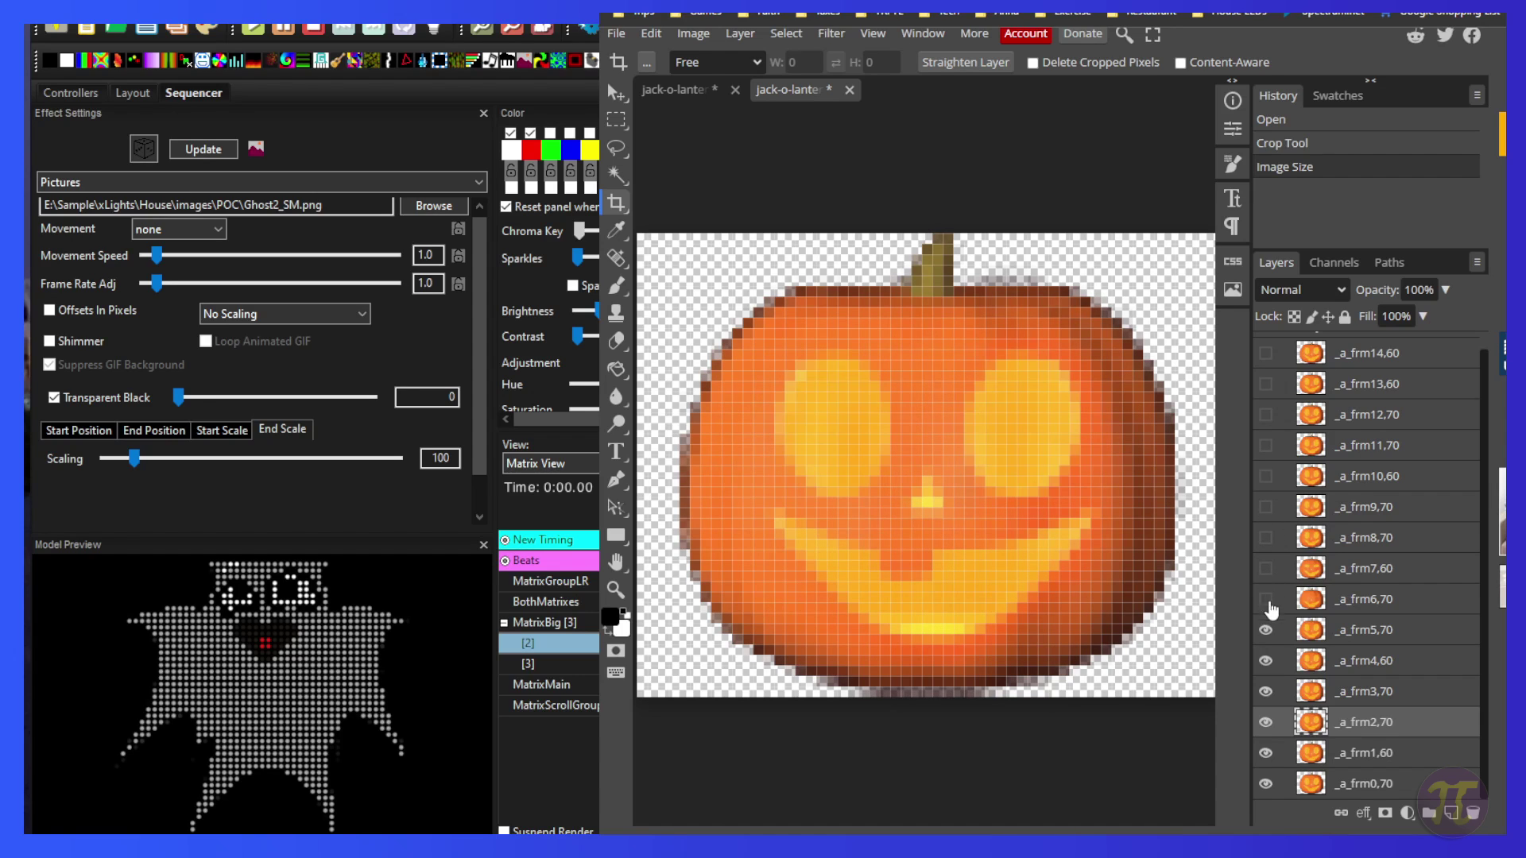
pyautogui.click(1266, 629)
pyautogui.click(1266, 661)
pyautogui.click(1266, 692)
pyautogui.click(1266, 721)
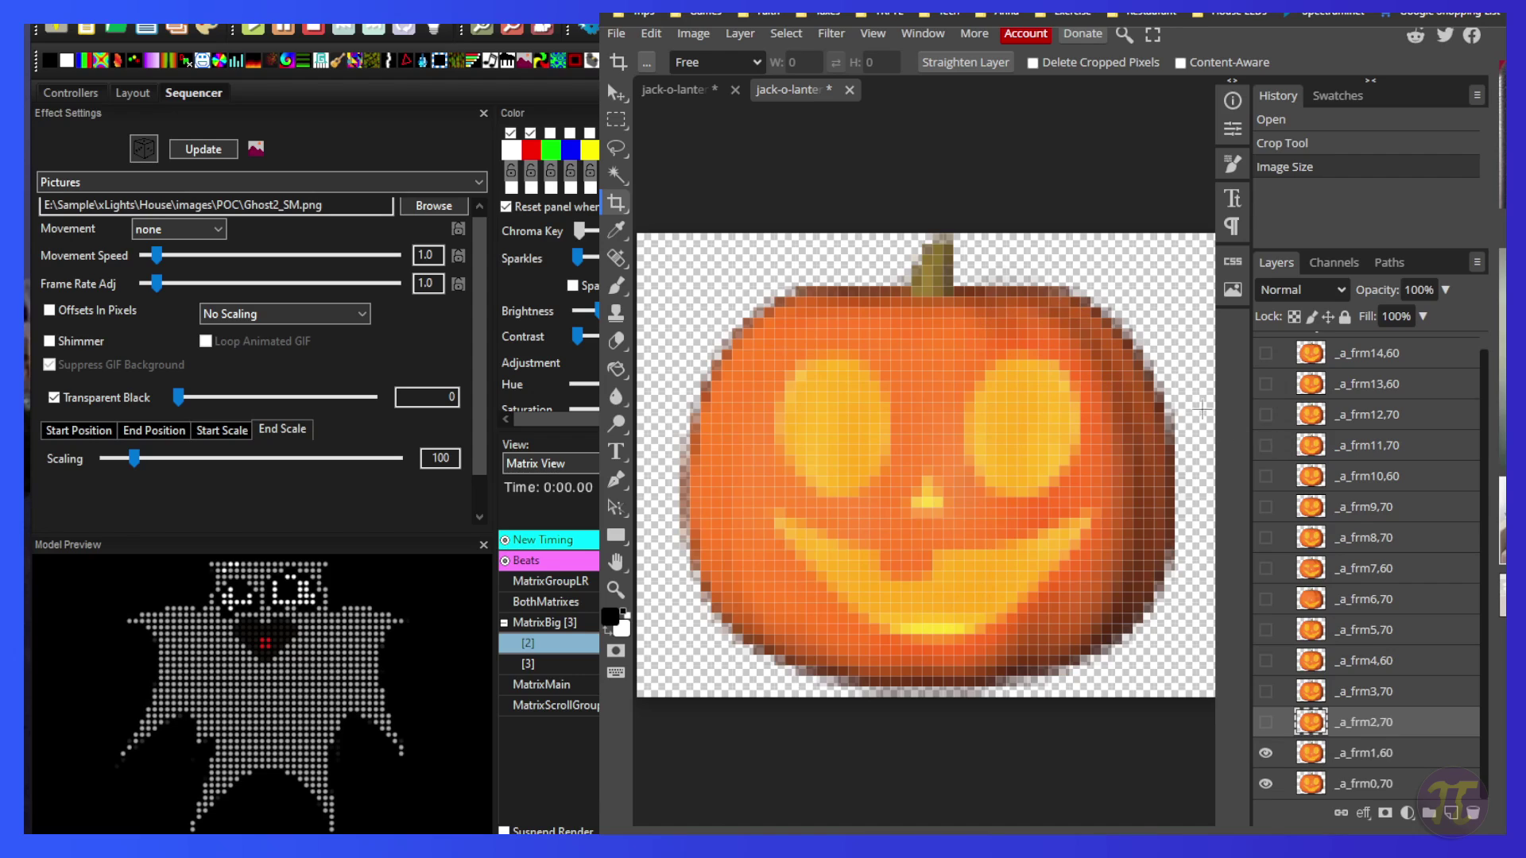
pyautogui.click(1270, 755)
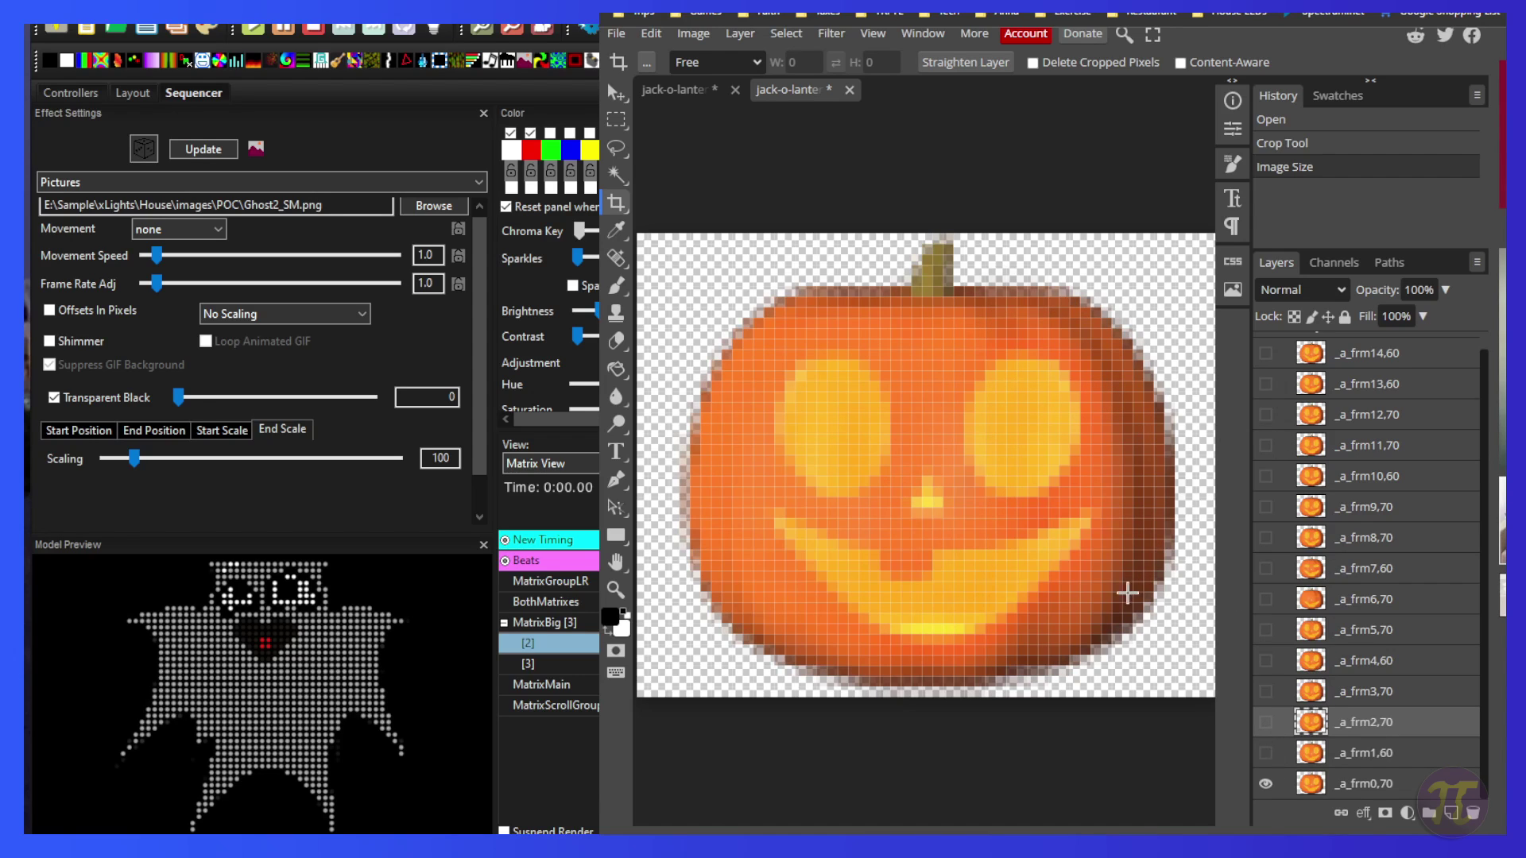
pyautogui.click(1359, 784)
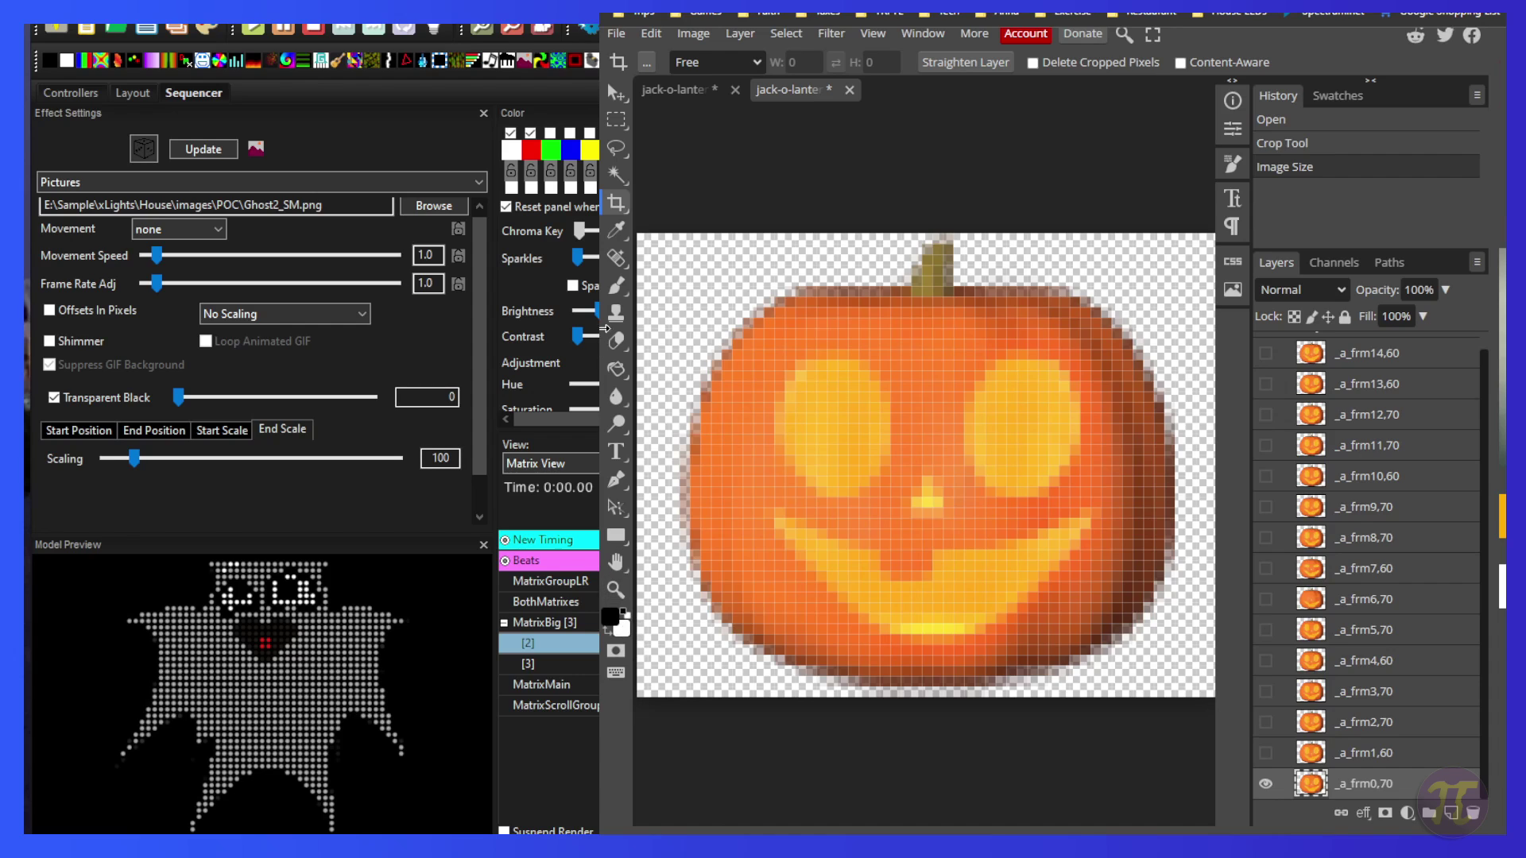
# Switch to the Pencil tool with a 1 px size.
pyautogui.rightClick(616, 284)
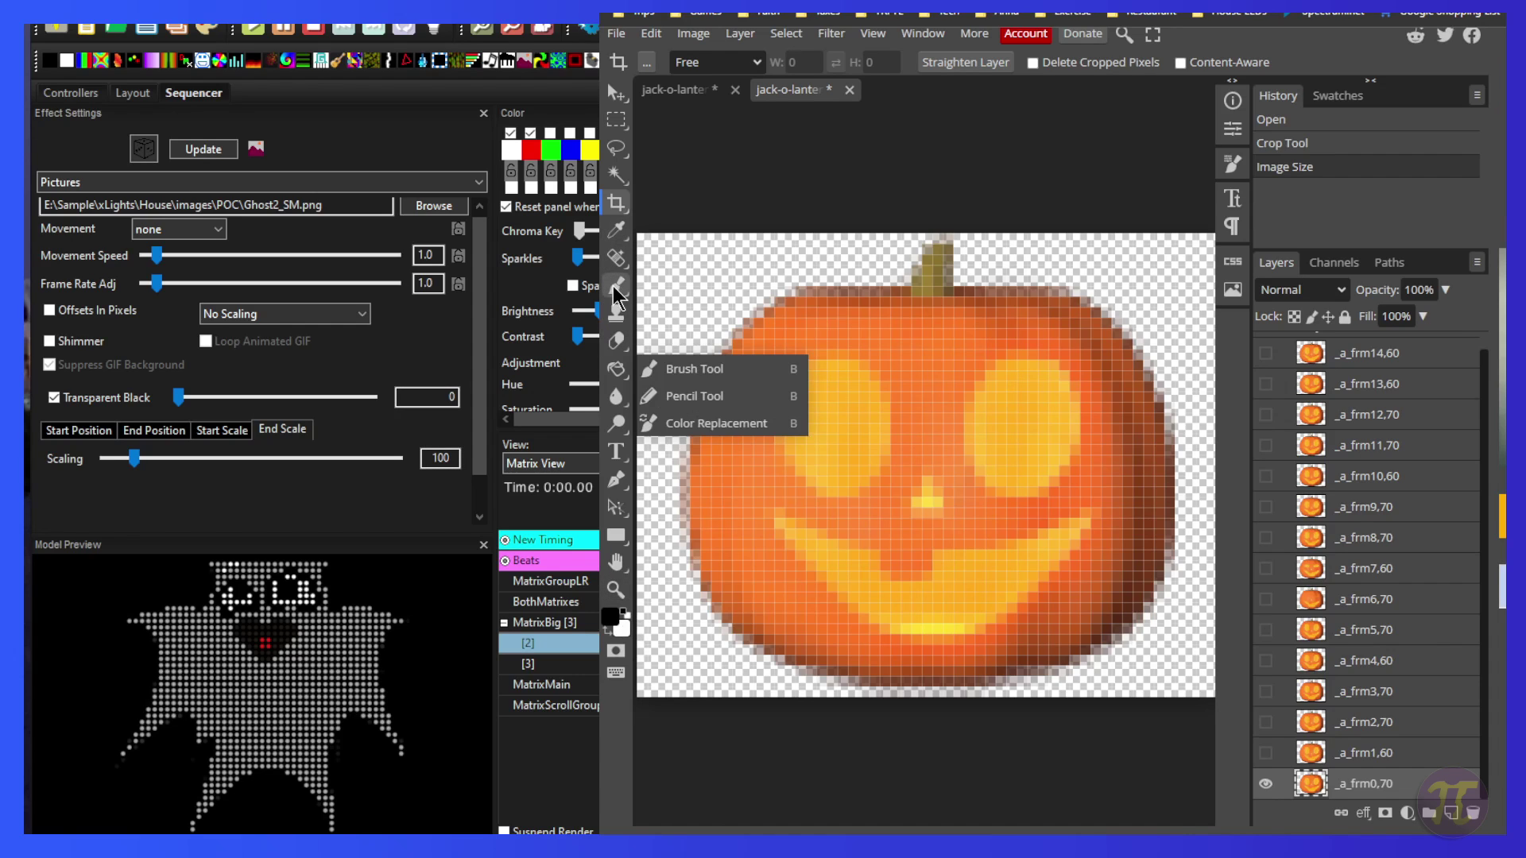
pyautogui.click(677, 397)
pyautogui.click(651, 62)
pyautogui.moveTo(779, 322); pyautogui.dragTo(727, 329)
pyautogui.click(828, 365)
pyautogui.click(828, 365)
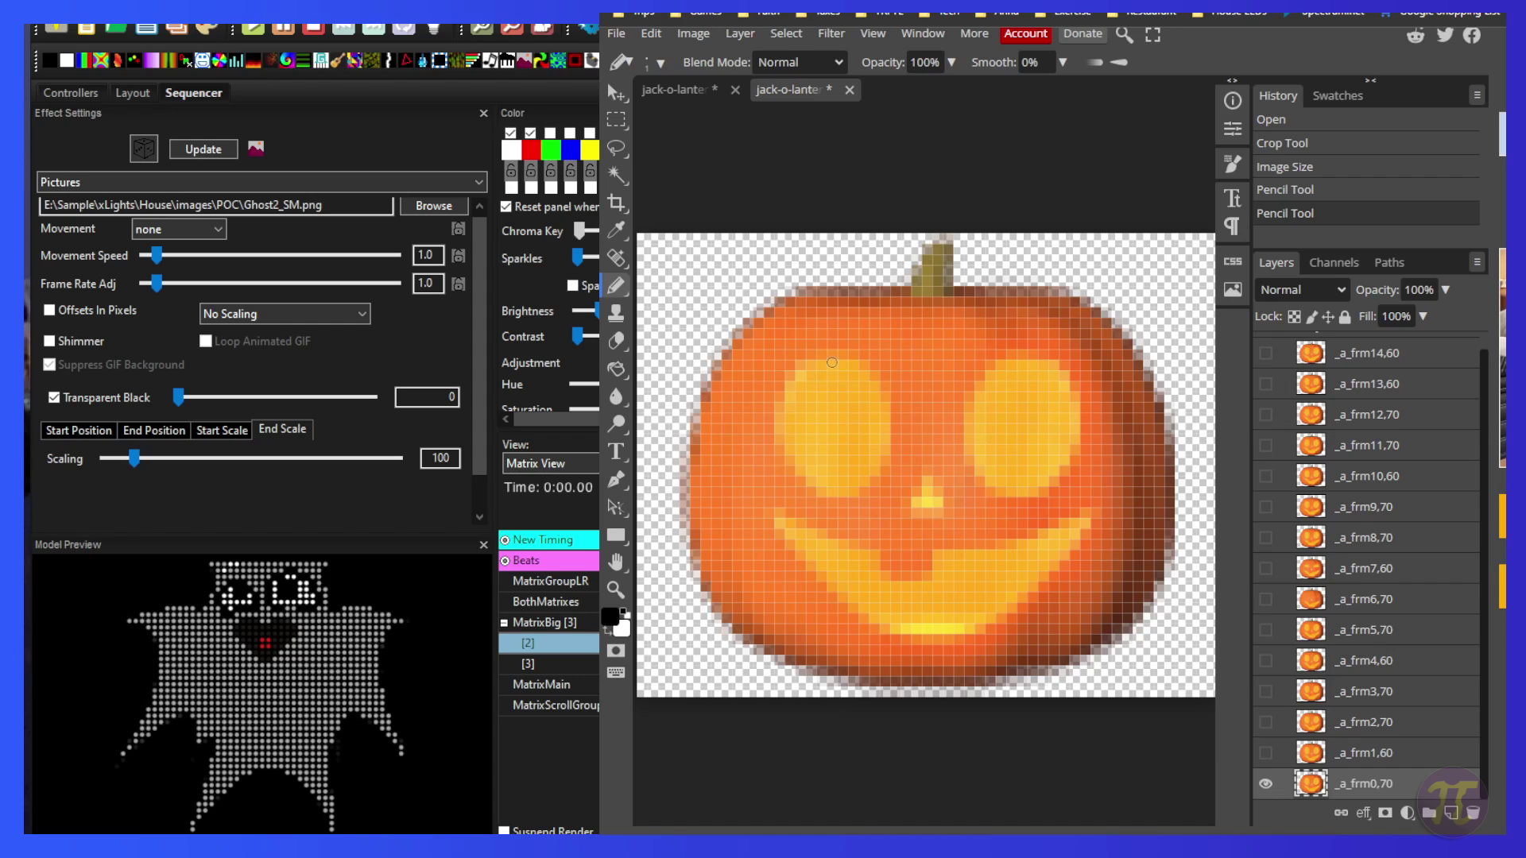
# Draw black pixel outlines for the eyes, nose and jagged mouth on _a_frm0,70.
pyautogui.moveTo(824, 359)
pyautogui.mouseDown()
pyautogui.moveTo(857, 354)
pyautogui.moveTo(790, 387)
pyautogui.moveTo(779, 445)
pyautogui.moveTo(795, 476)
pyautogui.moveTo(866, 483)
pyautogui.moveTo(874, 385)
pyautogui.moveTo(858, 355)
pyautogui.mouseUp()
pyautogui.click(801, 365)
pyautogui.click(811, 354)
pyautogui.moveTo(970, 383)
pyautogui.mouseDown()
pyautogui.moveTo(987, 484)
pyautogui.moveTo(1036, 493)
pyautogui.moveTo(1064, 460)
pyautogui.moveTo(1075, 394)
pyautogui.moveTo(1031, 362)
pyautogui.moveTo(1042, 356)
pyautogui.moveTo(974, 375)
pyautogui.mouseUp()
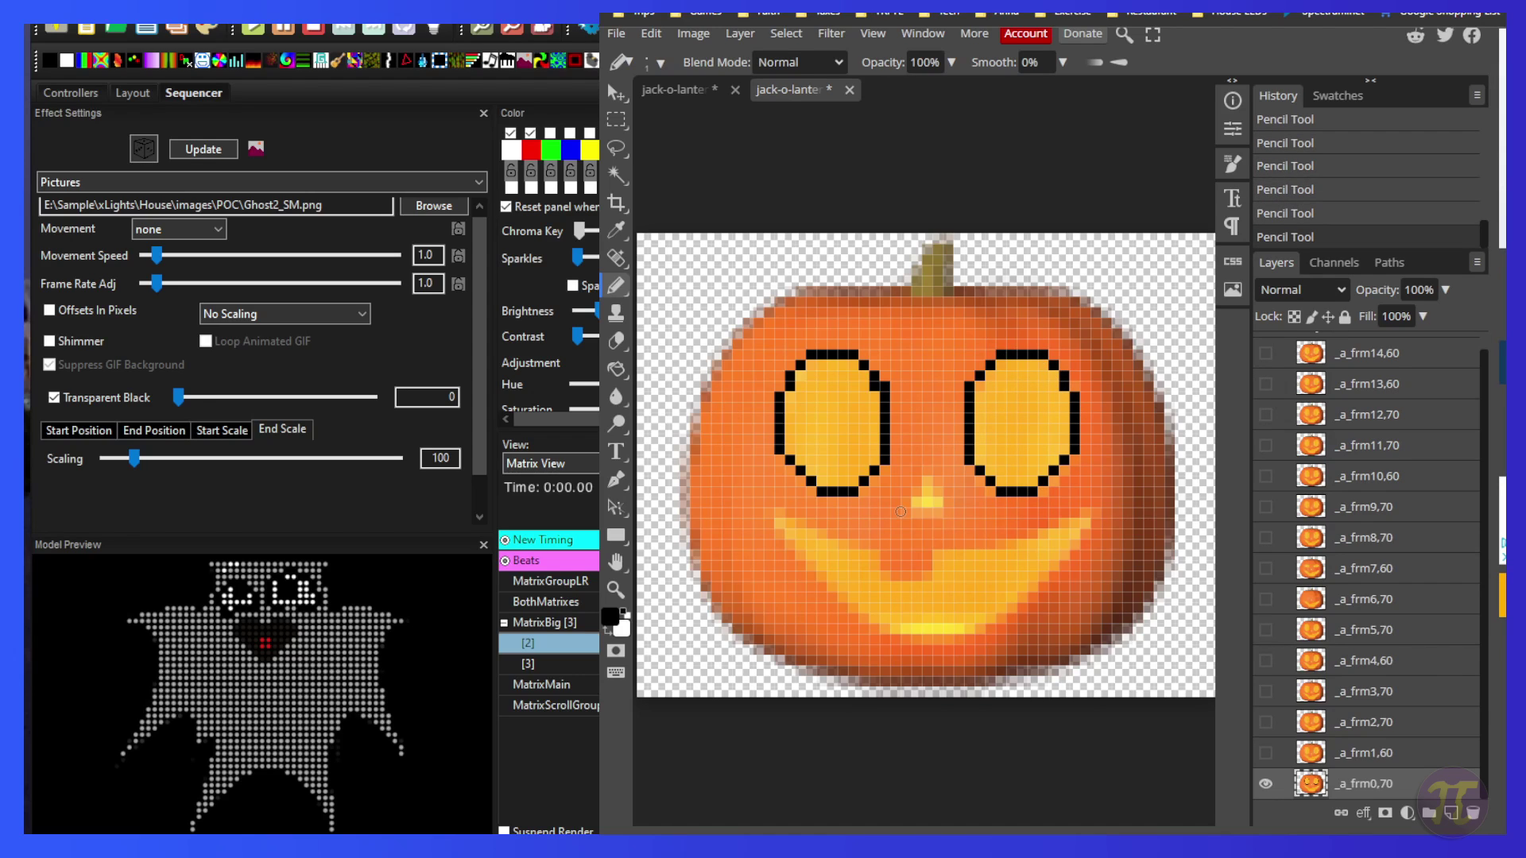
pyautogui.moveTo(926, 479); pyautogui.dragTo(926, 500)
pyautogui.moveTo(914, 502); pyautogui.dragTo(942, 502)
pyautogui.moveTo(783, 521)
pyautogui.mouseDown()
pyautogui.moveTo(826, 580)
pyautogui.moveTo(787, 546)
pyautogui.moveTo(906, 586)
pyautogui.moveTo(950, 557)
pyautogui.moveTo(1083, 526)
pyautogui.moveTo(987, 619)
pyautogui.moveTo(886, 633)
pyautogui.moveTo(842, 594)
pyautogui.mouseUp()
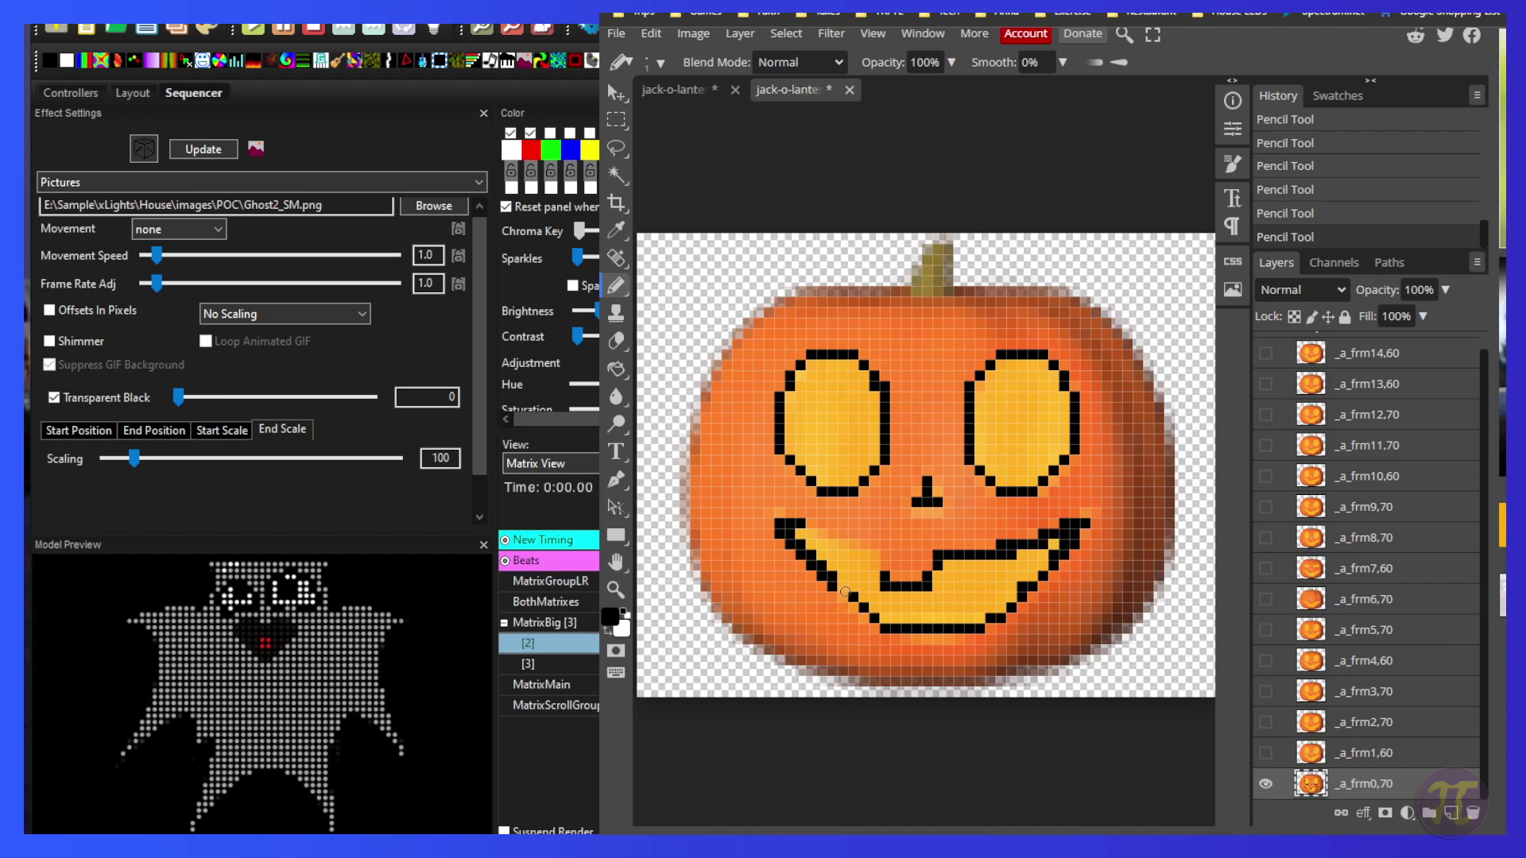
pyautogui.moveTo(808, 530); pyautogui.dragTo(878, 563)
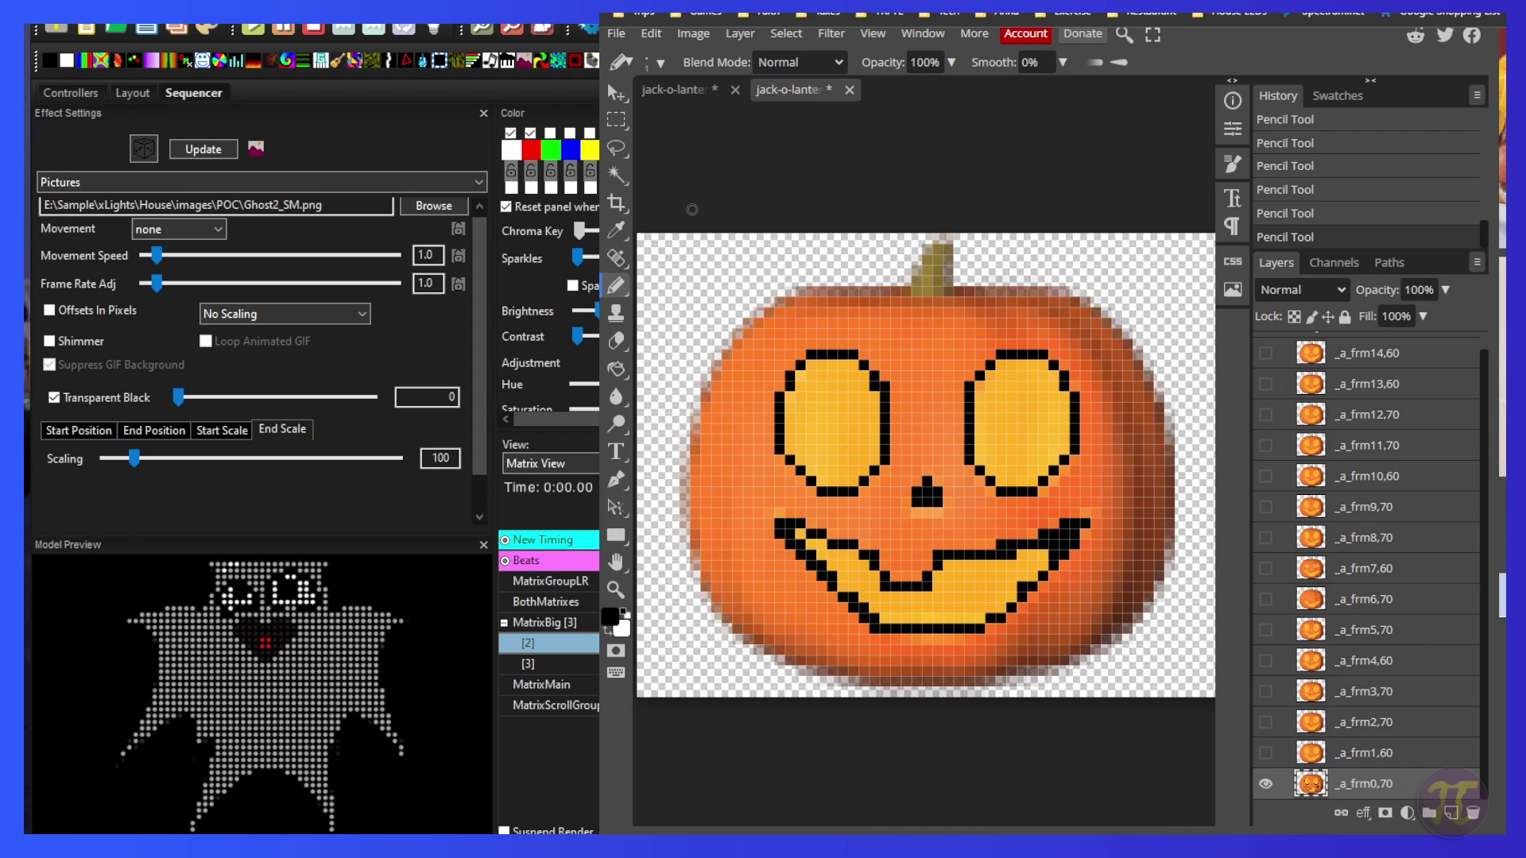
pyautogui.rightClick(620, 377)
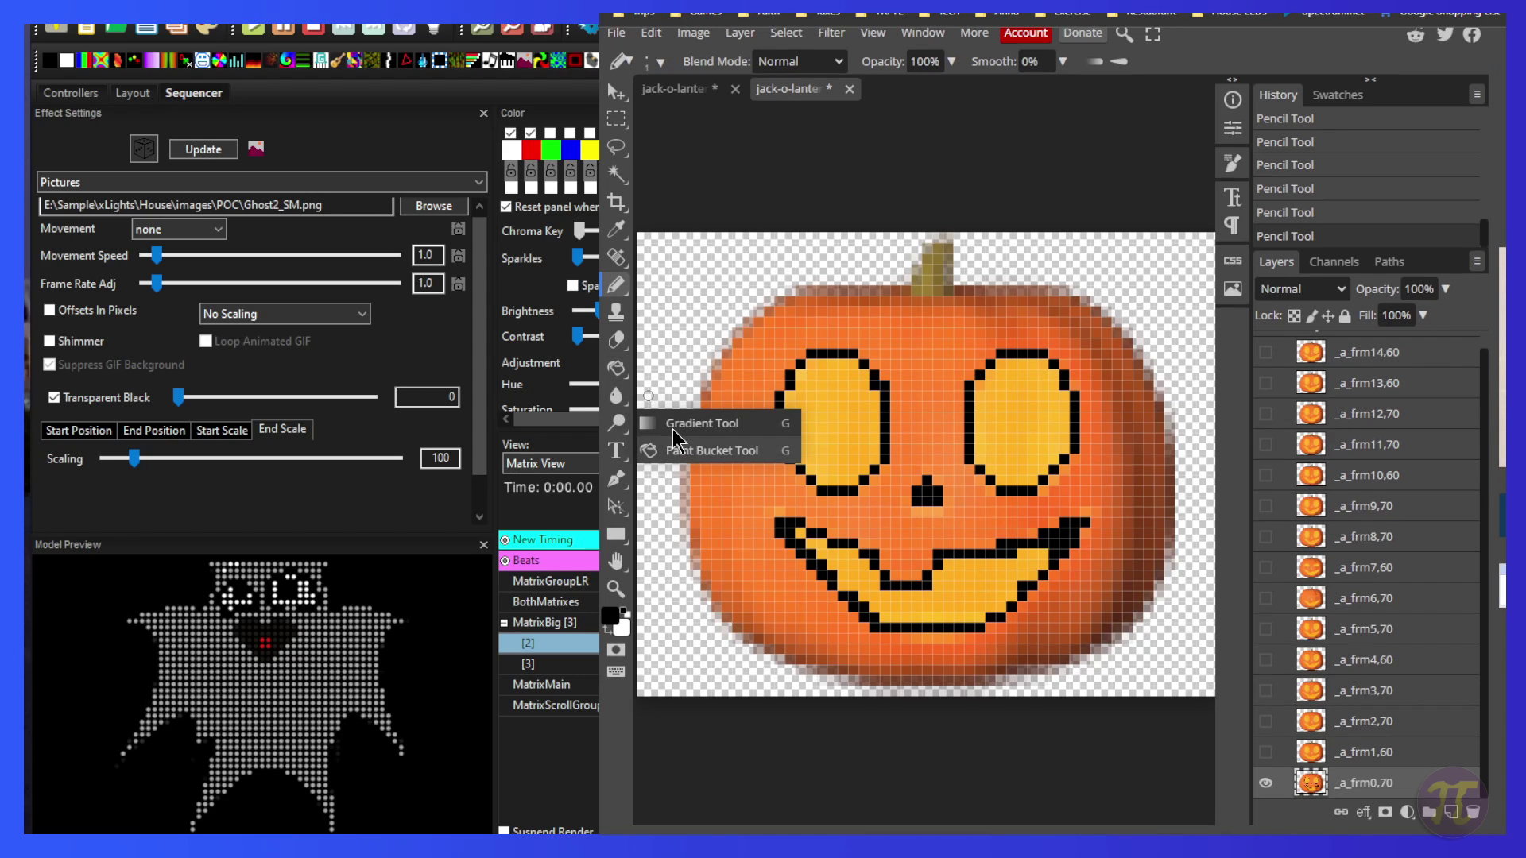
# Paint-bucket the pumpkin's eyes, mouth and a stray mouth-corner pixel solid black.
pyautogui.click(682, 447)
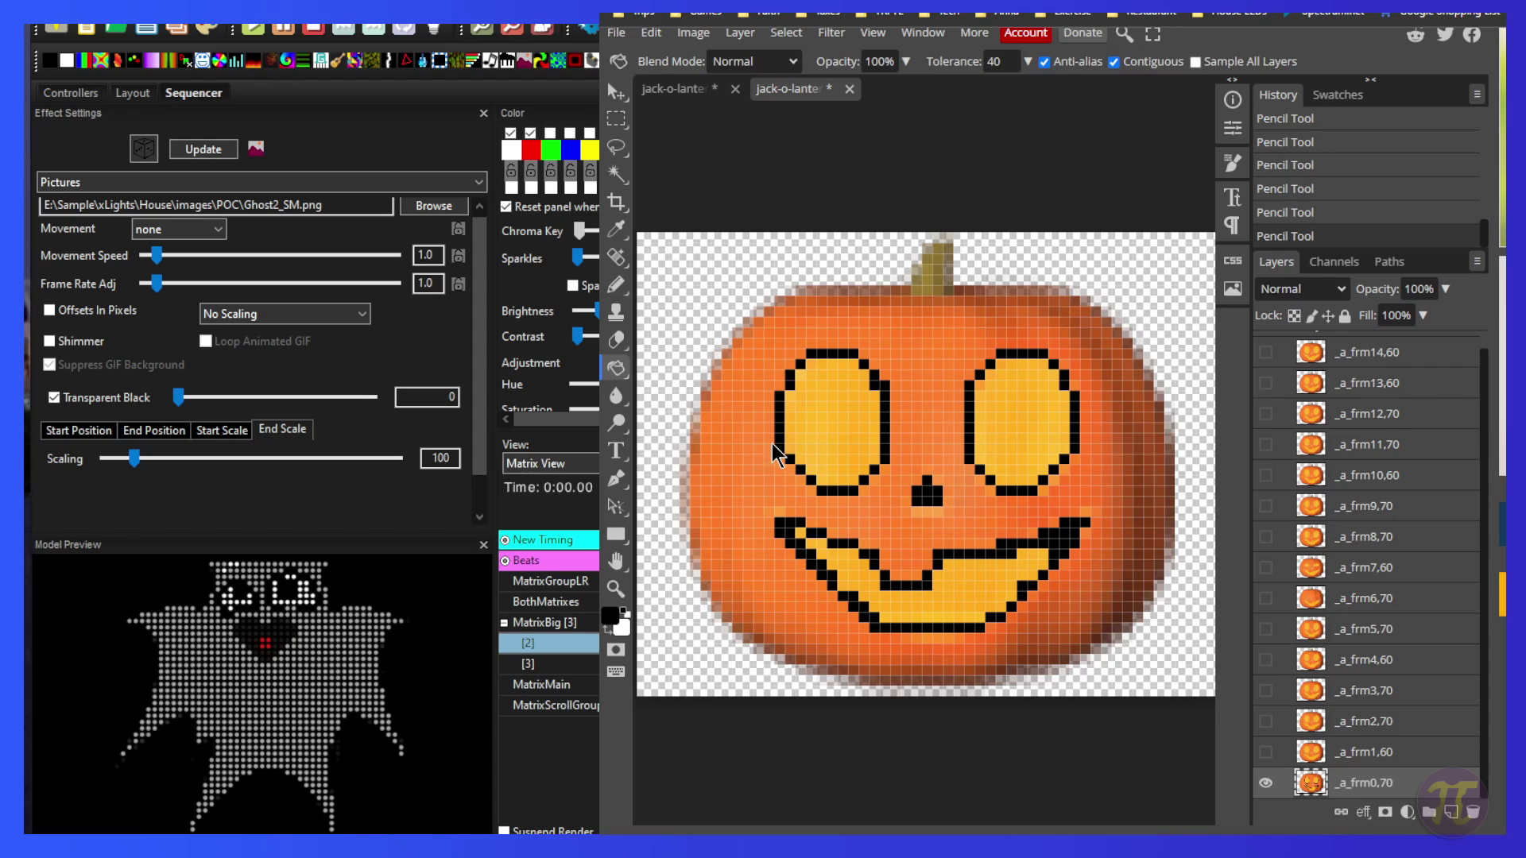
pyautogui.click(821, 415)
pyautogui.click(1025, 433)
pyautogui.click(952, 597)
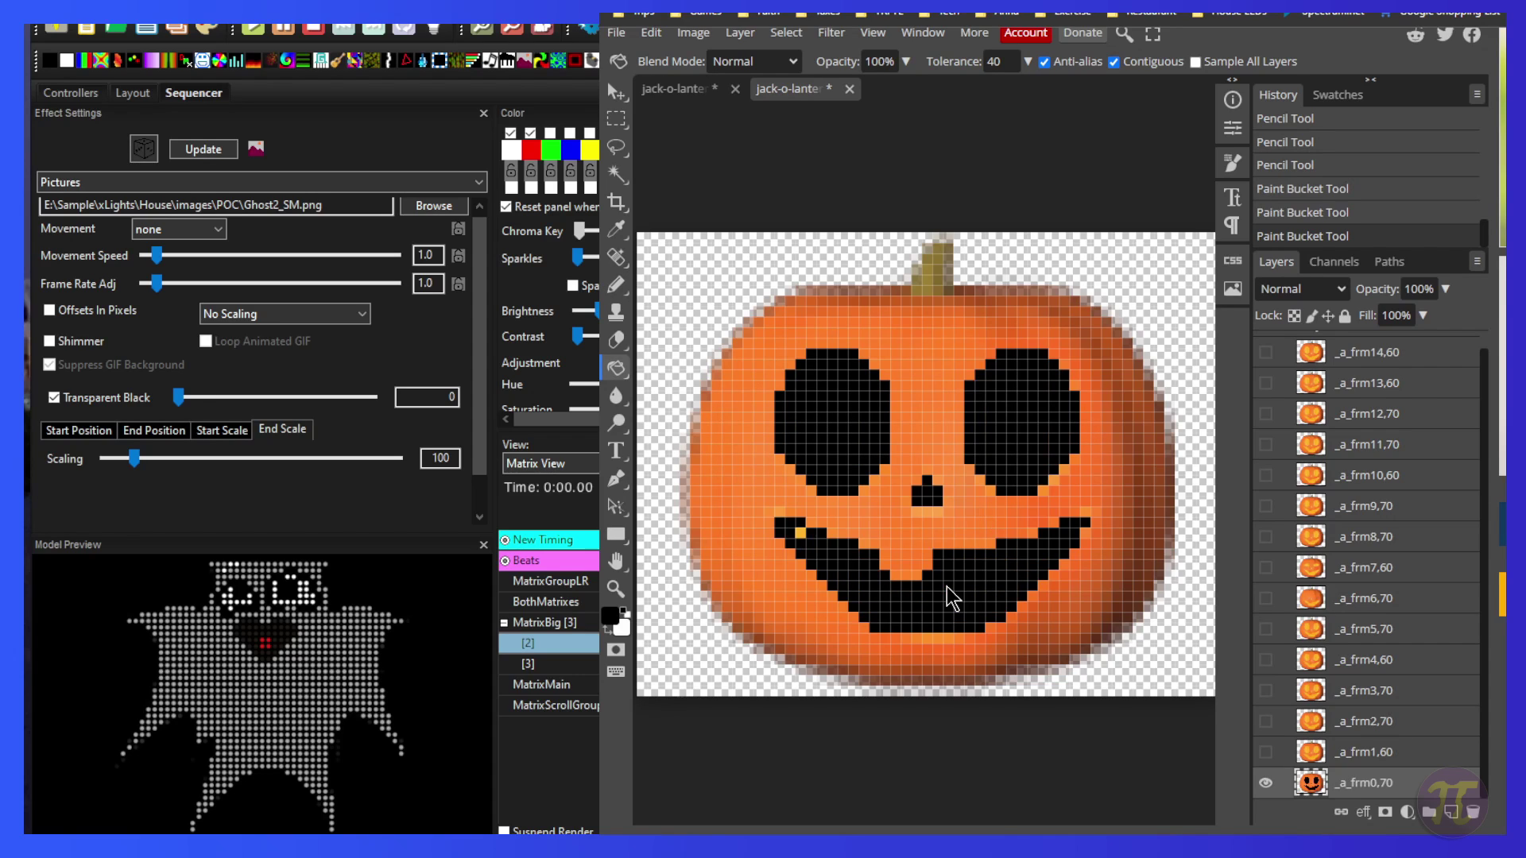
pyautogui.click(799, 532)
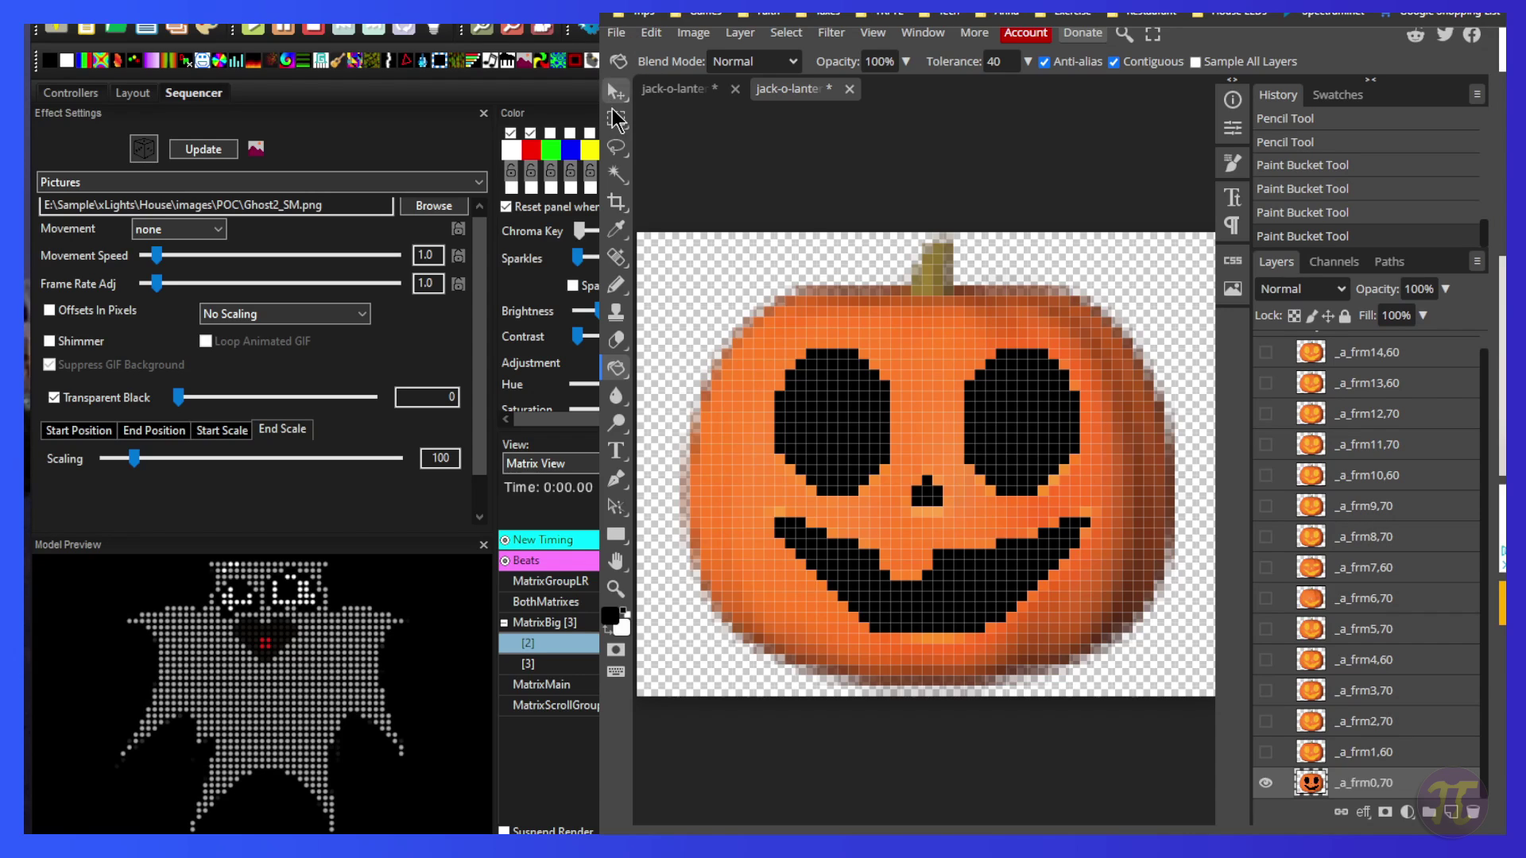
# Select the black face by Color Range, paste it into Layer 1, and hide _a_frm0,70.
pyautogui.click(616, 119)
pyautogui.click(786, 32)
pyautogui.click(803, 143)
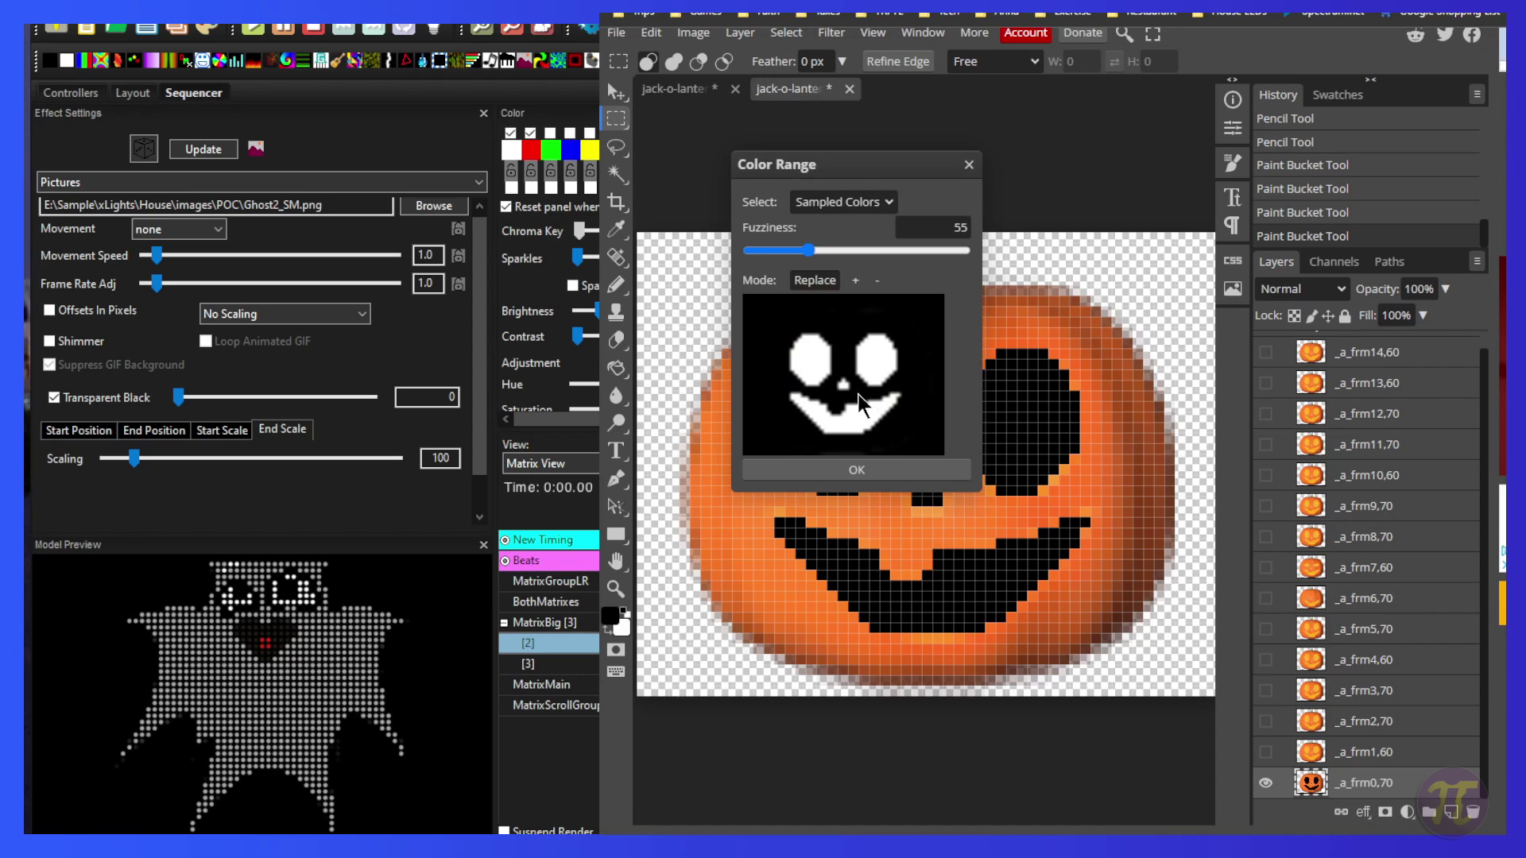
pyautogui.click(856, 470)
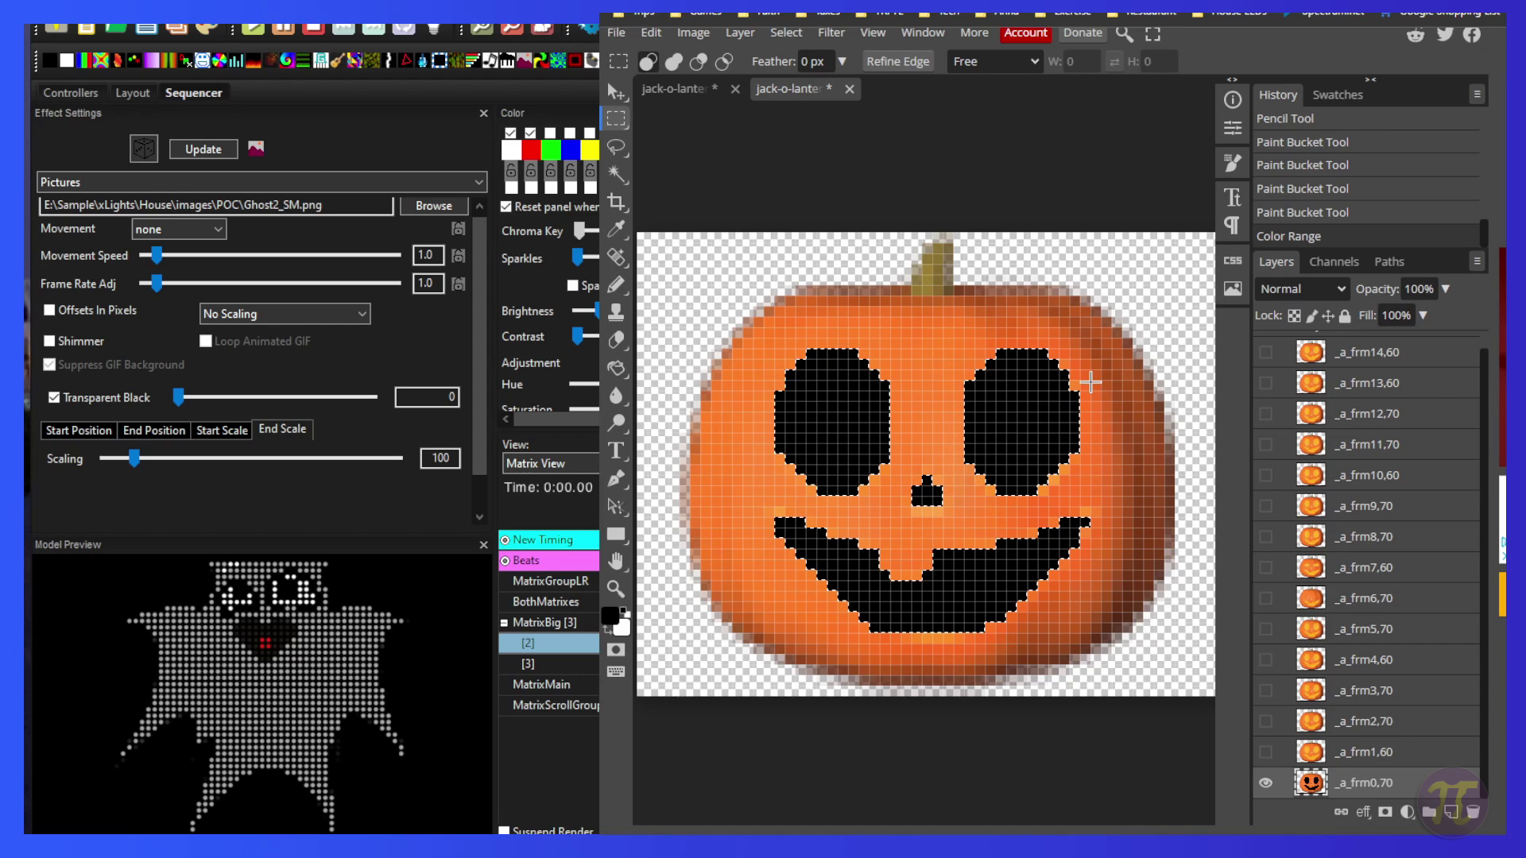
pyautogui.hotkey('ctrl', 'c')
pyautogui.hotkey('ctrl', 'v')
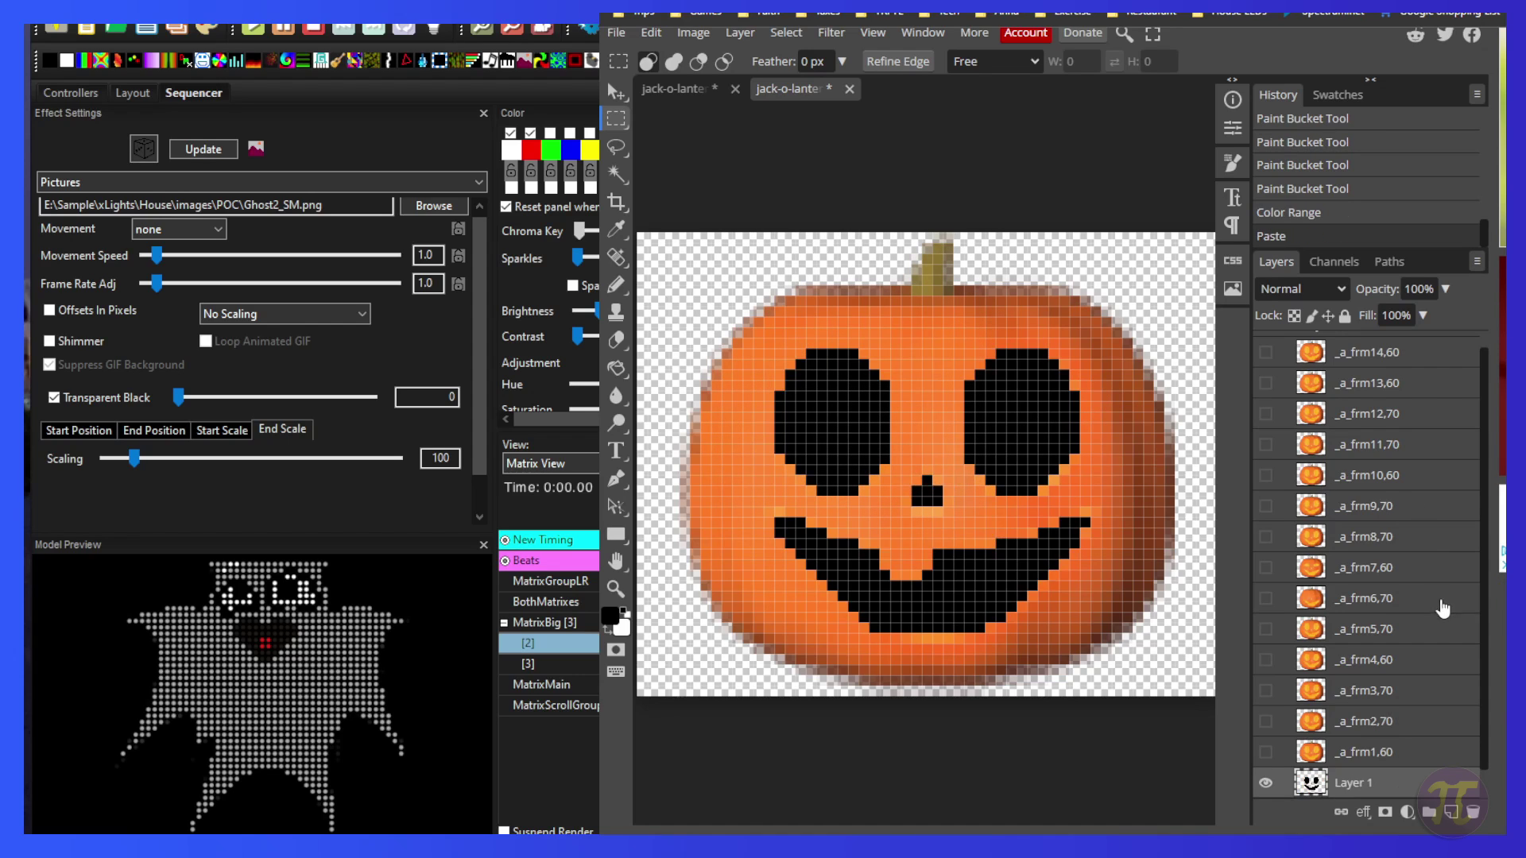
pyautogui.scroll(-1, 1443, 608)
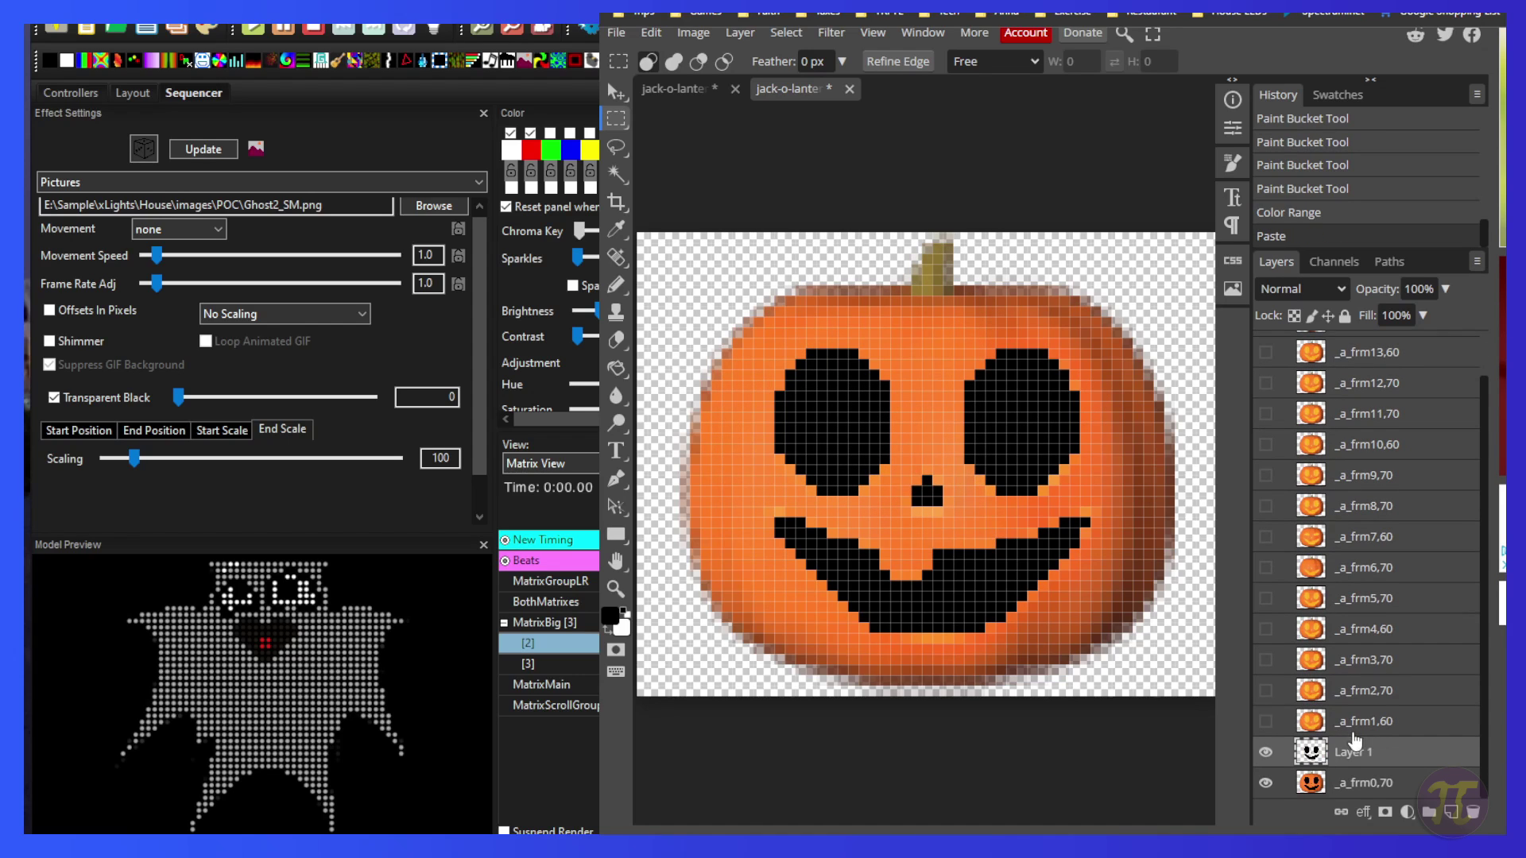
pyautogui.click(1265, 783)
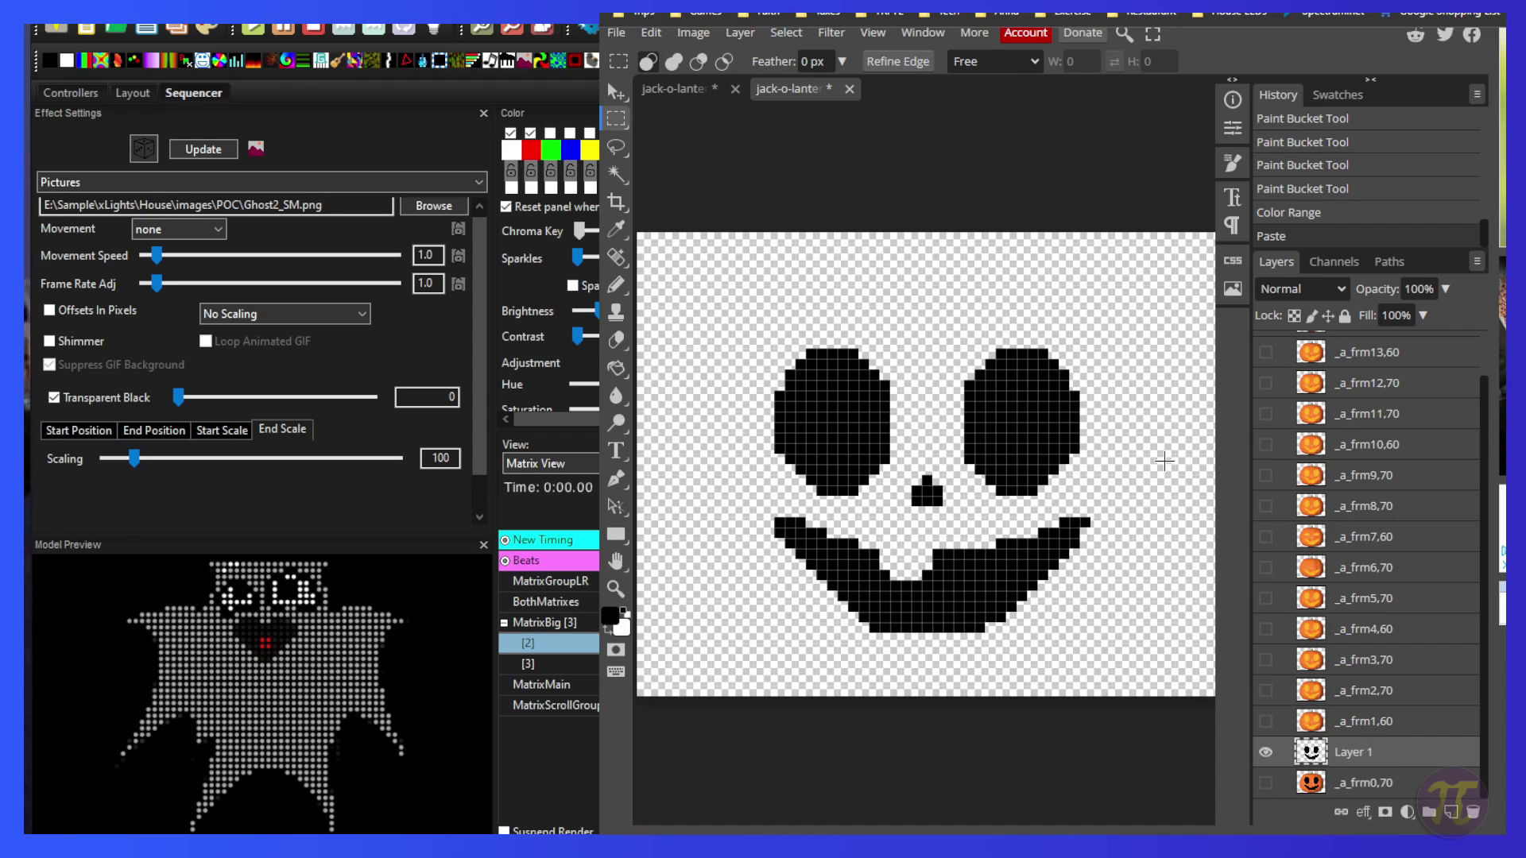
# Make _a_frm0,70 the visible, active layer and sample the pumpkin's orange with the Eyedropper.
pyautogui.keyDown('alt'); pyautogui.click(1265, 783); pyautogui.keyUp('alt')
pyautogui.click(1317, 785)
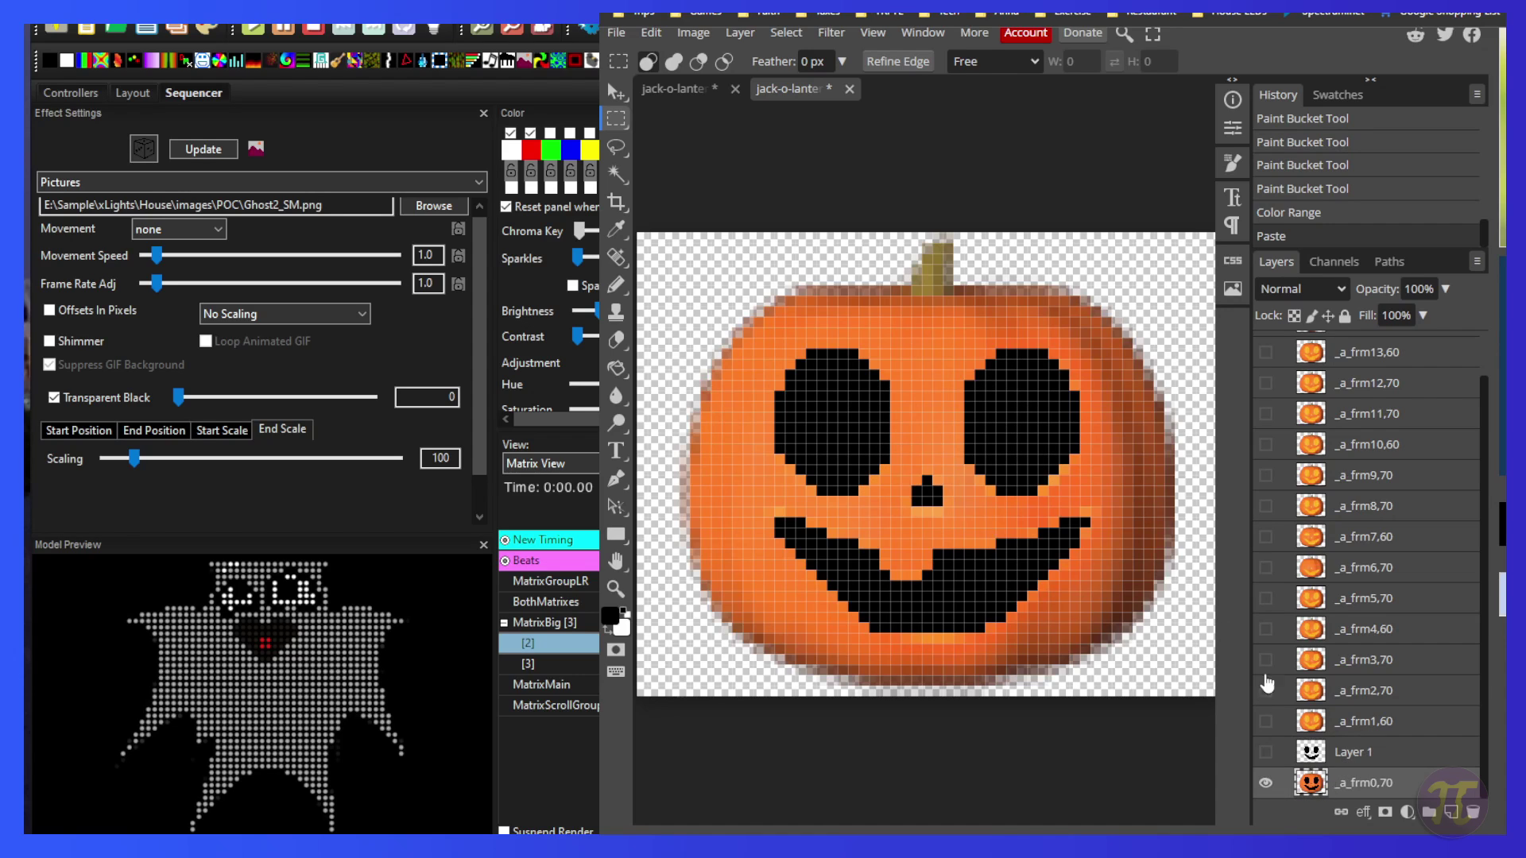
pyautogui.click(615, 230)
pyautogui.click(935, 346)
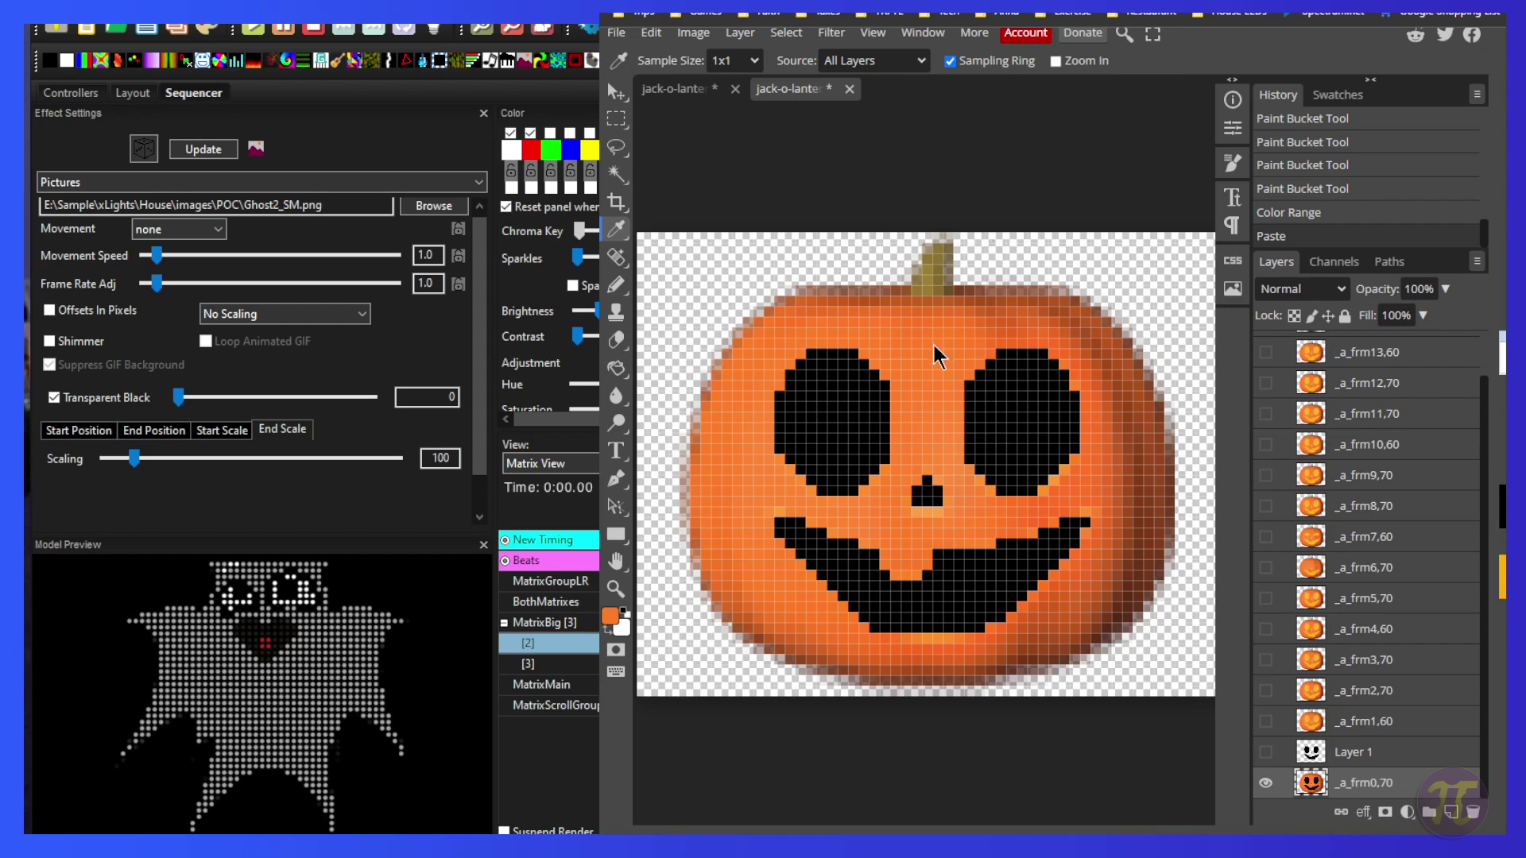
# Fill the eyes, nose, mouth and brown shading orange, then show the black face layer on top.
pyautogui.click(616, 370)
pyautogui.click(824, 421)
pyautogui.click(1006, 439)
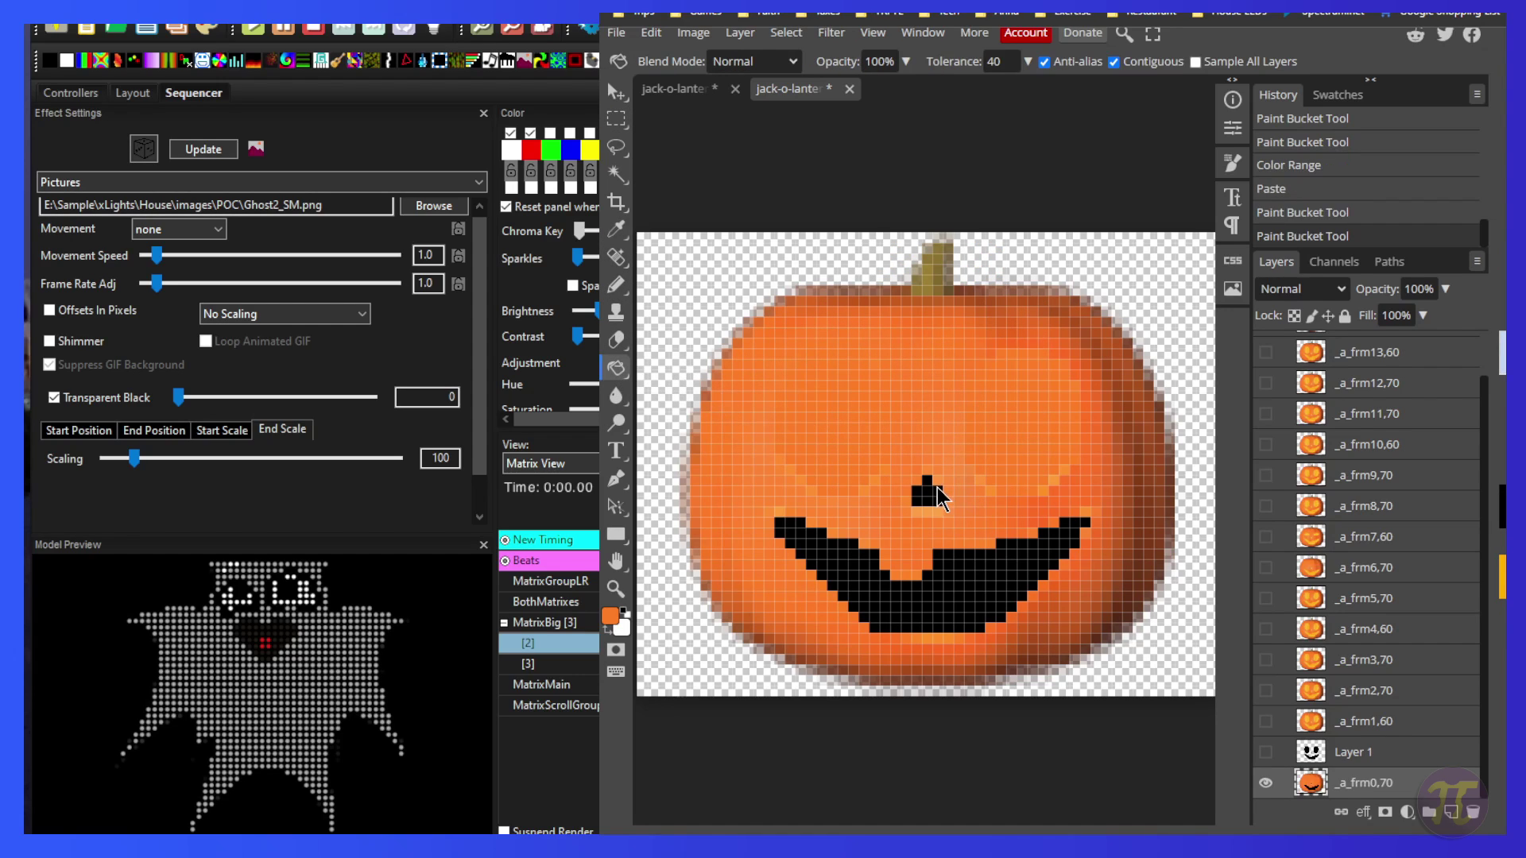
pyautogui.click(935, 490)
pyautogui.click(946, 592)
pyautogui.click(936, 526)
pyautogui.click(1043, 622)
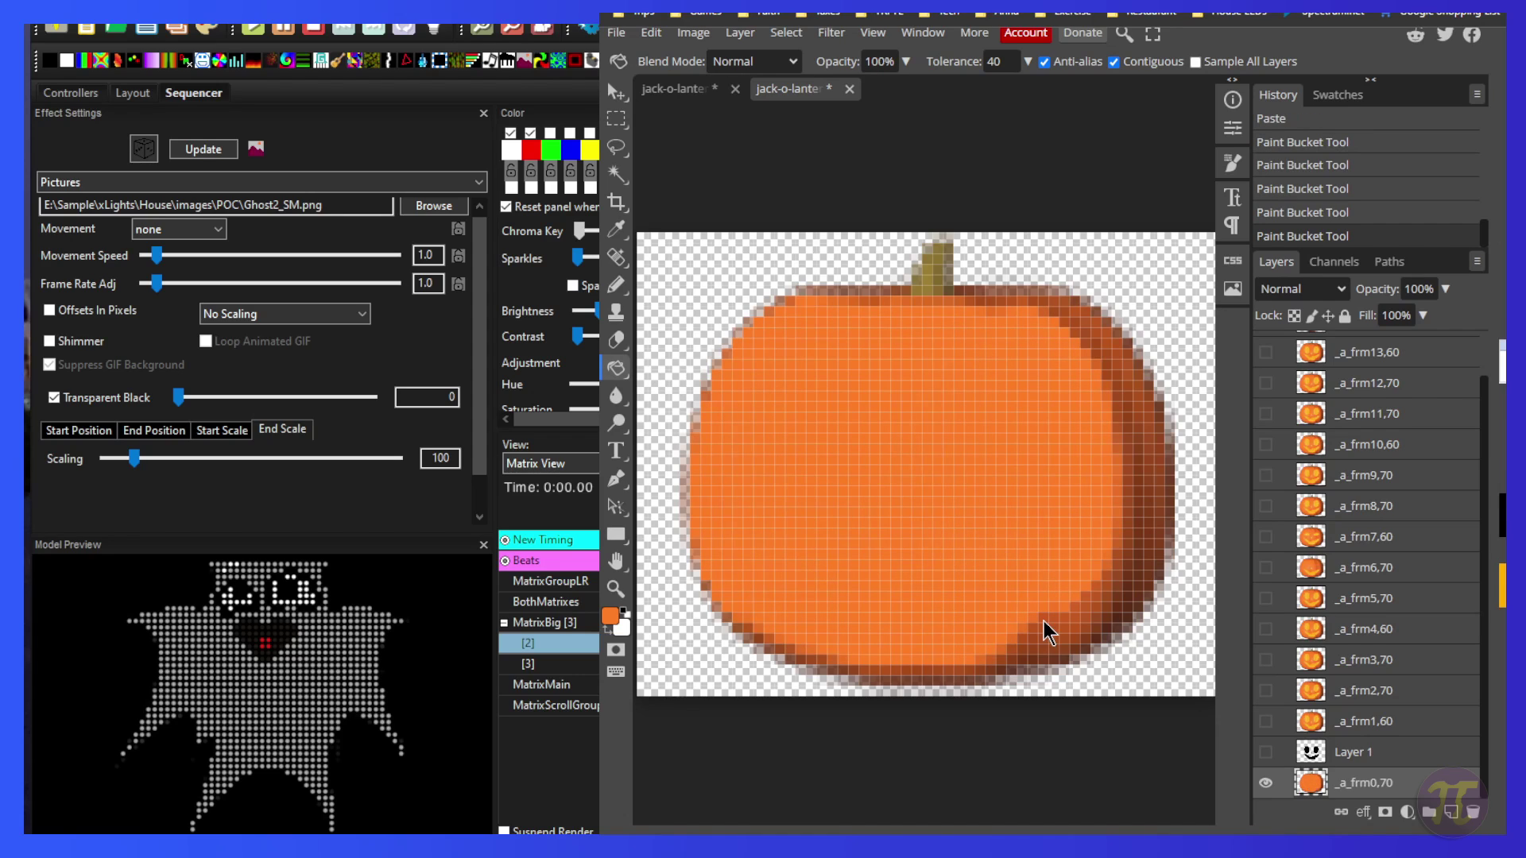
pyautogui.click(1119, 445)
pyautogui.click(1116, 372)
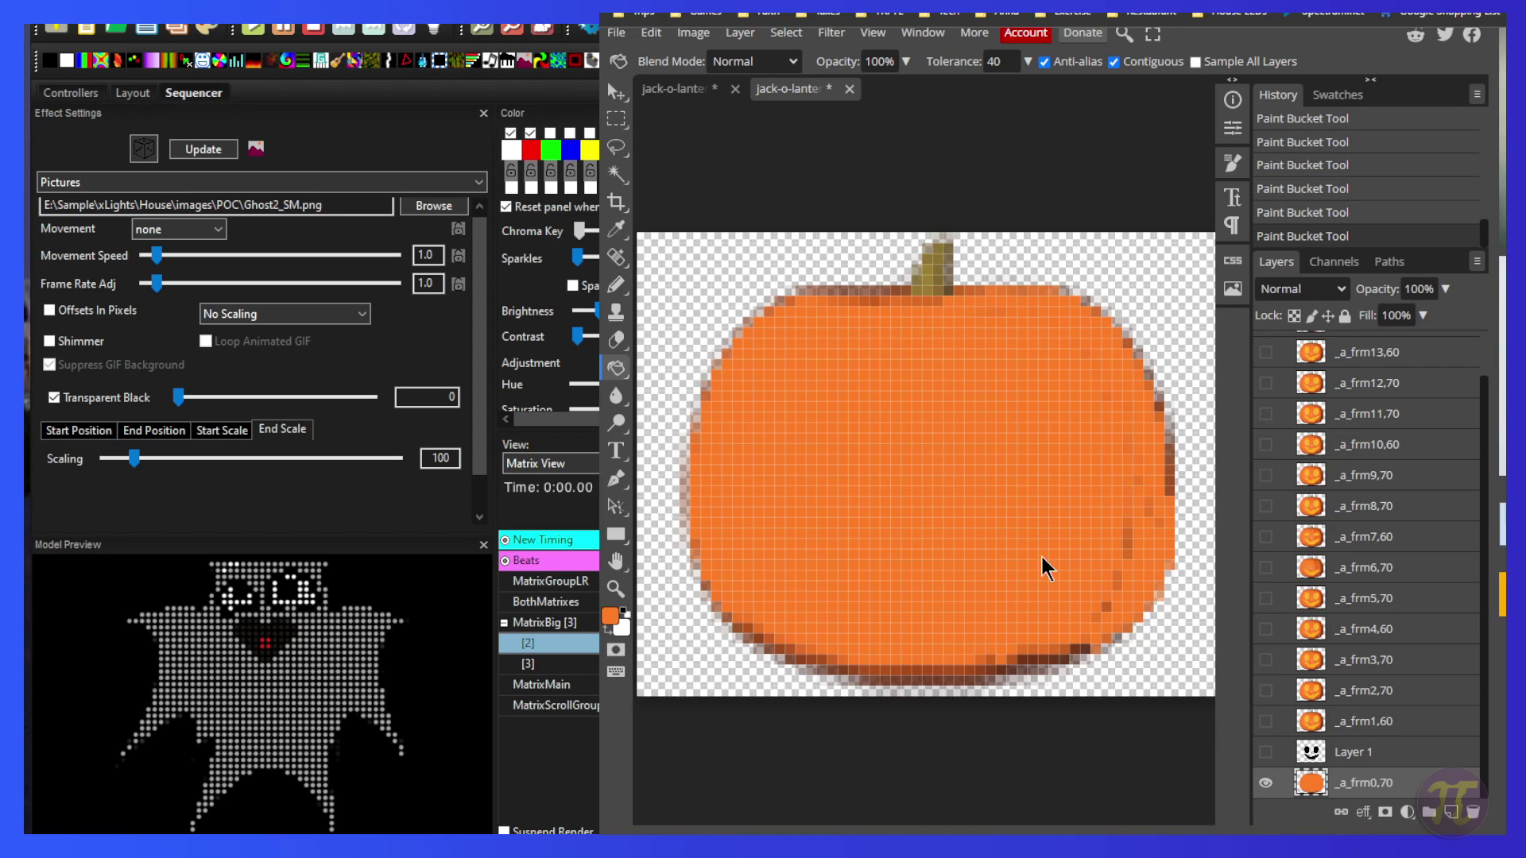
pyautogui.click(1266, 753)
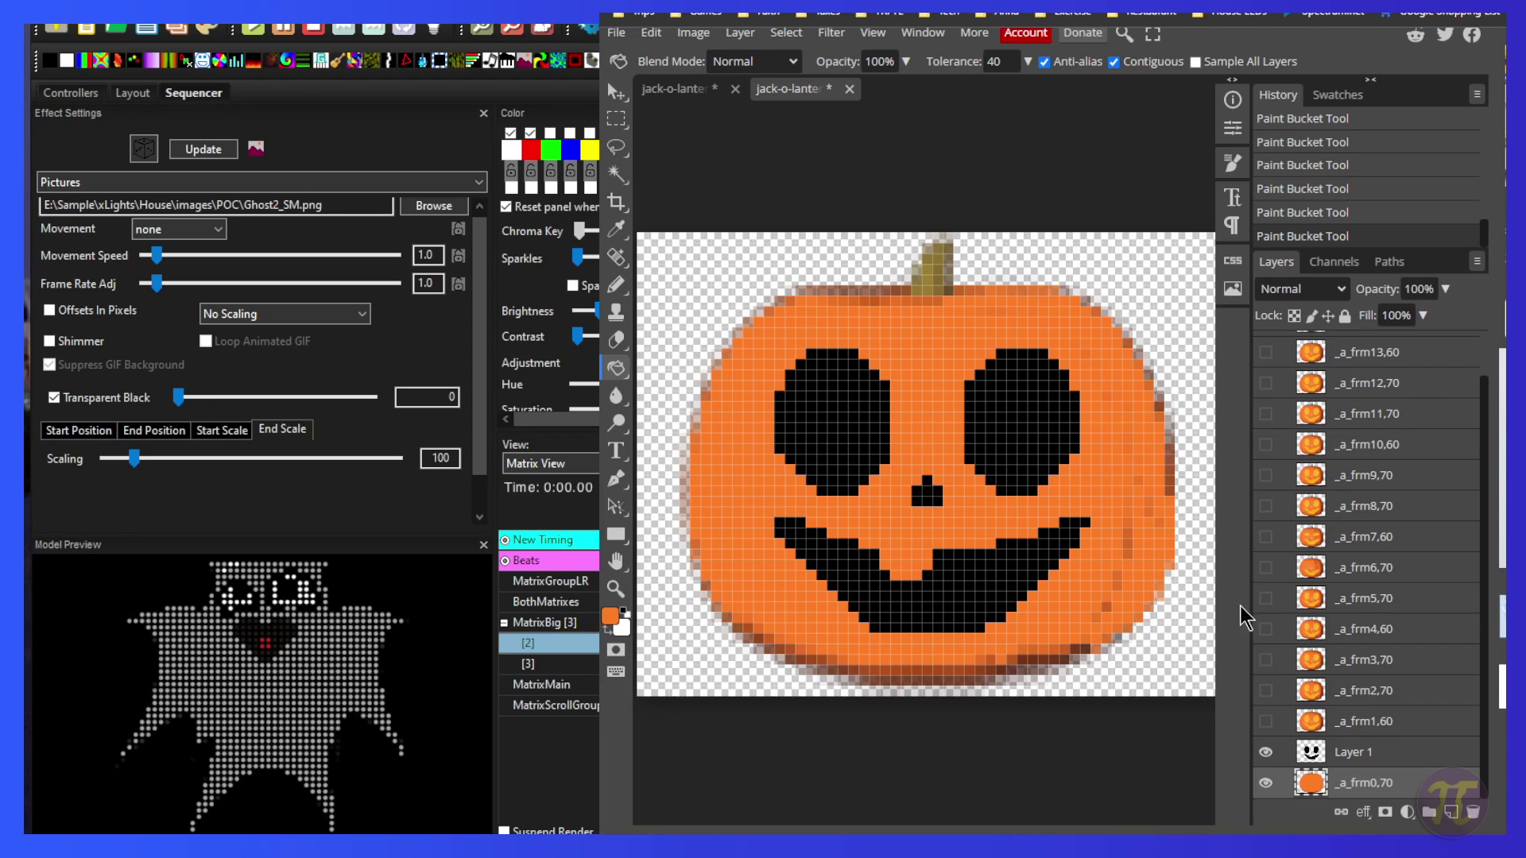
pyautogui.click(1355, 722)
# Delete frames _a_frm1,60 through _a_frm5,70 and hide the _a_frm0,70 pumpkin.
pyautogui.keyDown('shift'); pyautogui.click(1371, 609); pyautogui.keyUp('shift')
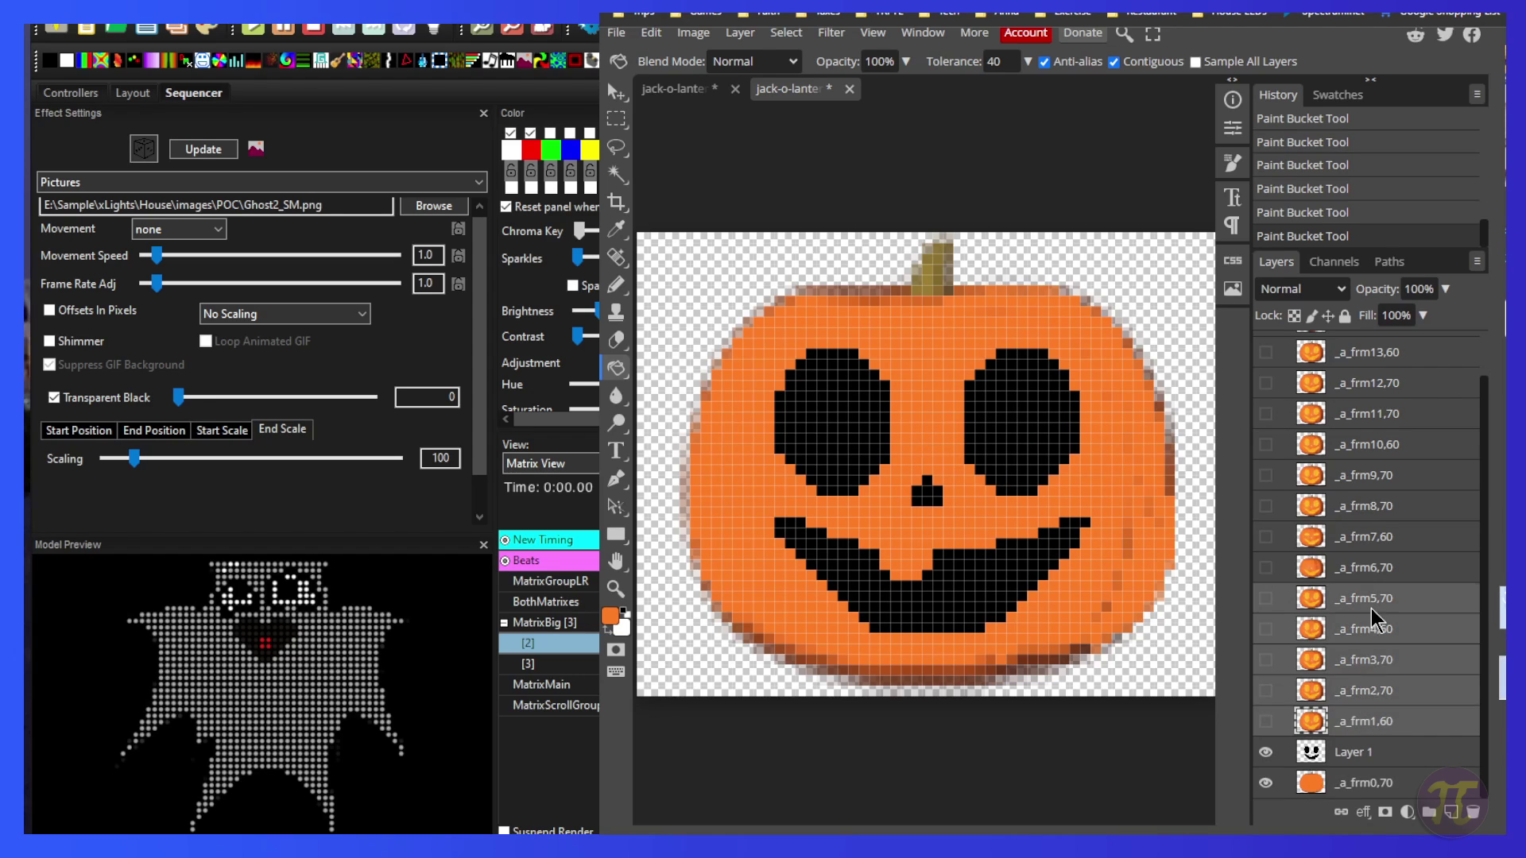
pyautogui.rightClick(1371, 609)
pyautogui.click(1415, 700)
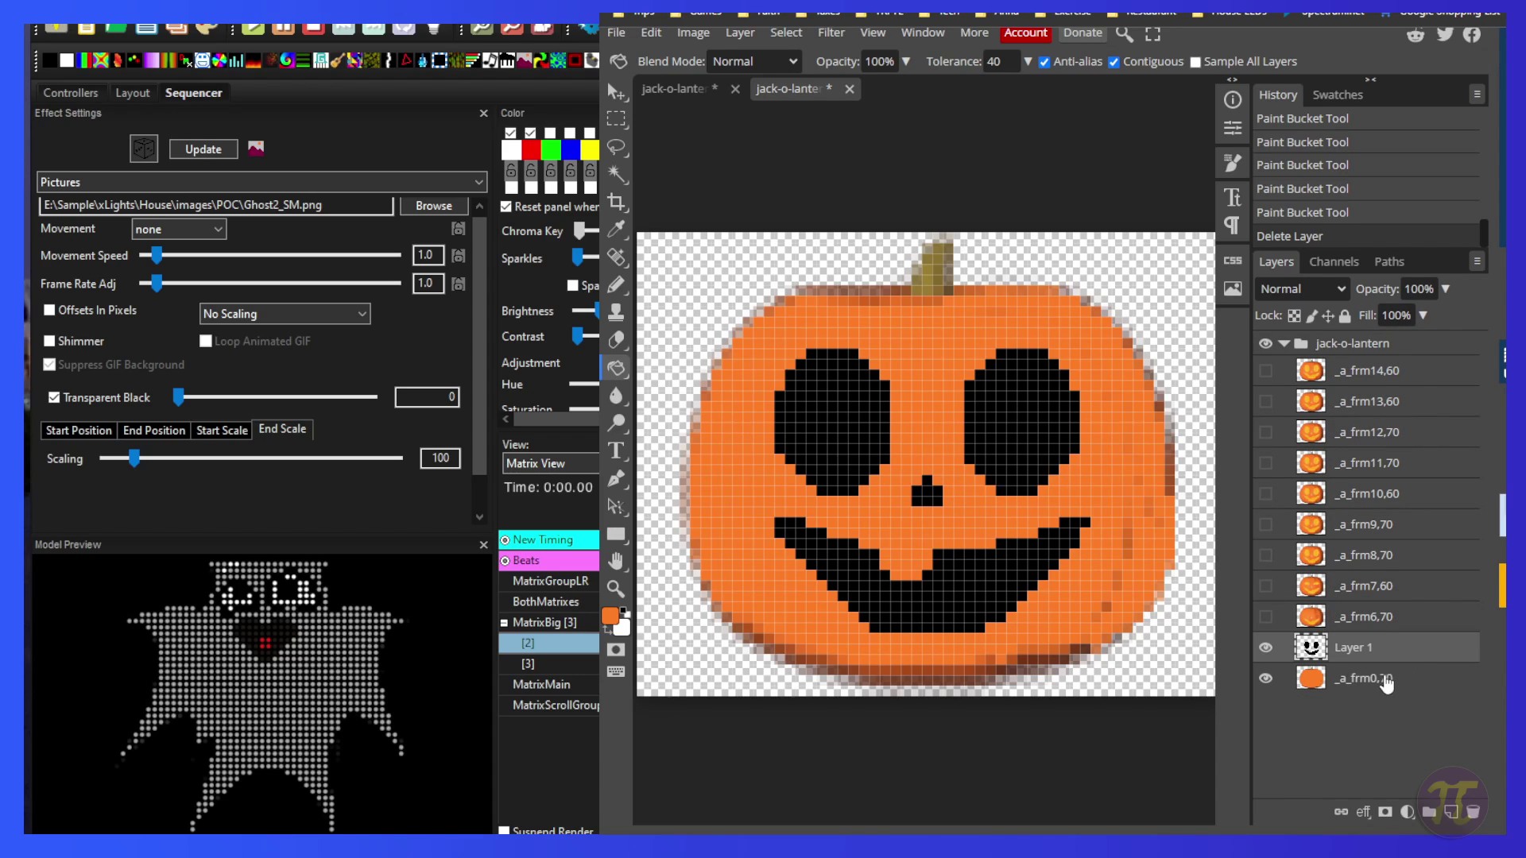
pyautogui.click(1265, 678)
# Duplicate the face layer, naming the original NoBlink and the copy Blink1.
pyautogui.rightClick(1363, 648)
pyautogui.click(1375, 238)
pyautogui.doubleClick(1482, 682)
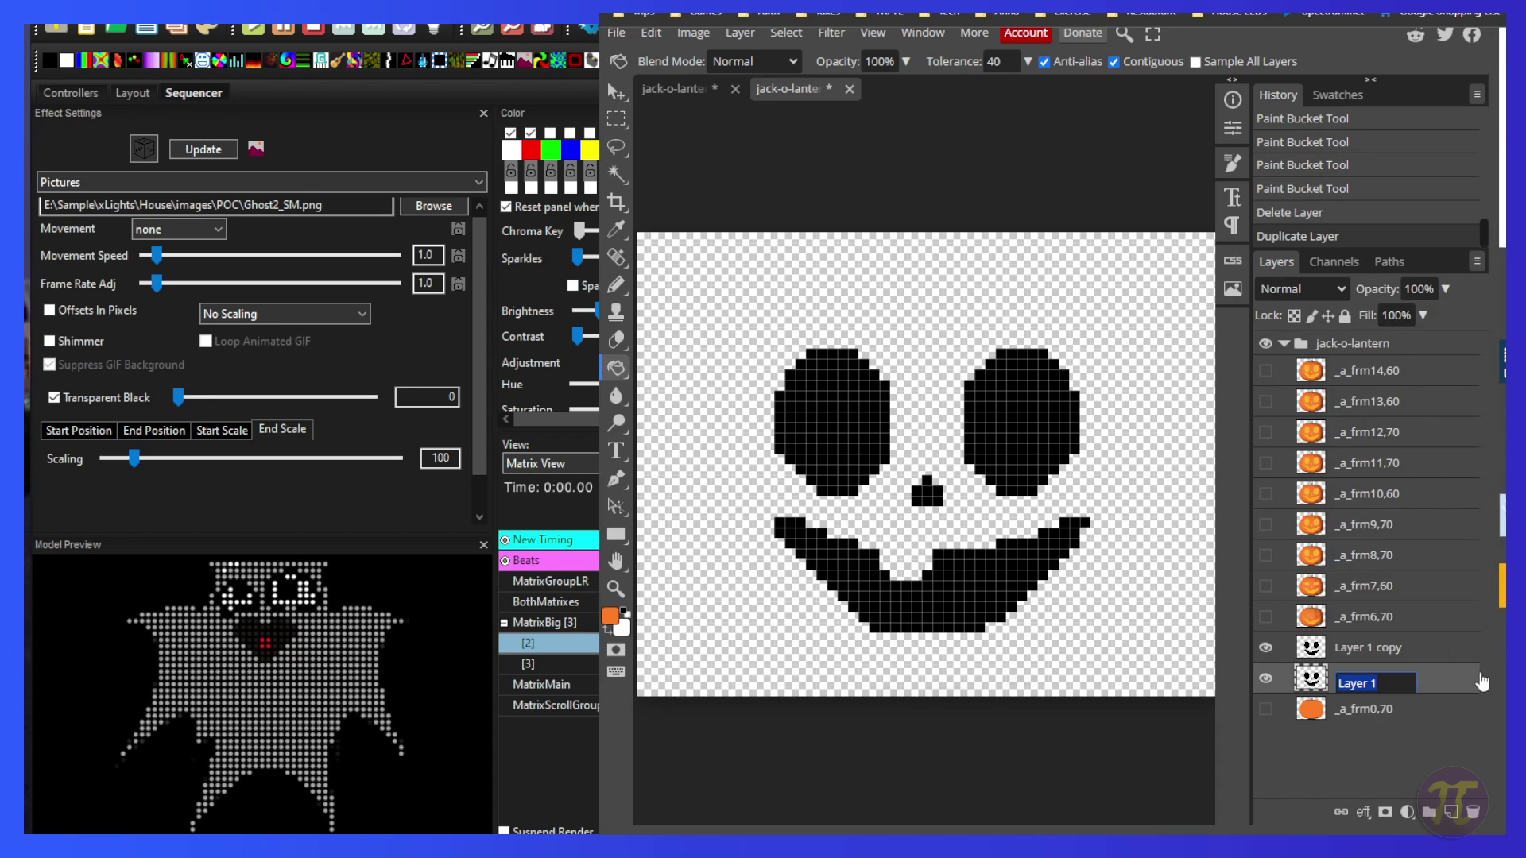
pyautogui.write('NoBlink')
pyautogui.click(1365, 658)
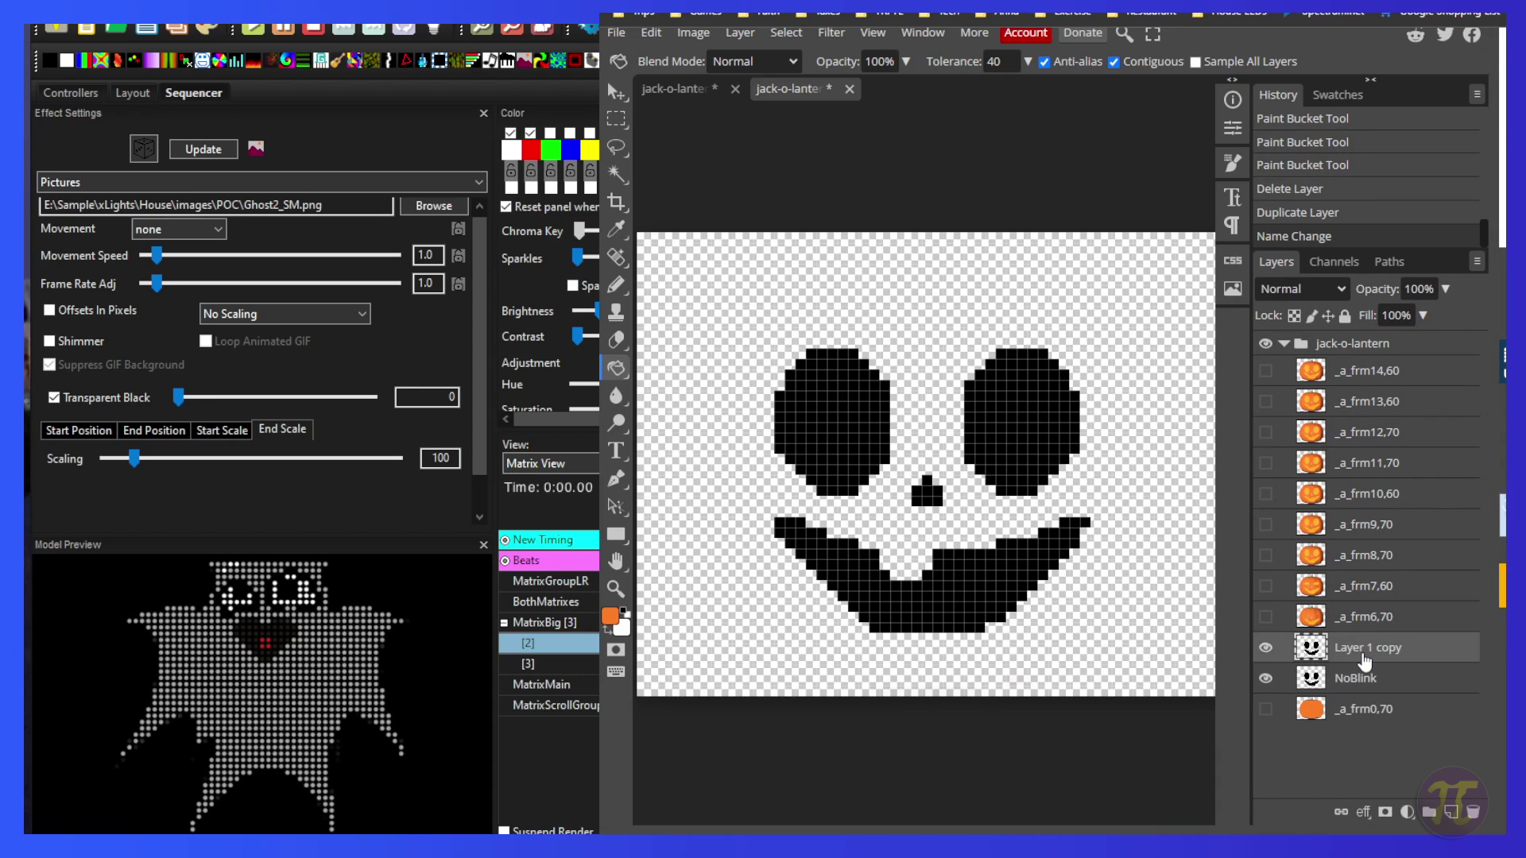
pyautogui.click(1265, 678)
pyautogui.doubleClick(1466, 645)
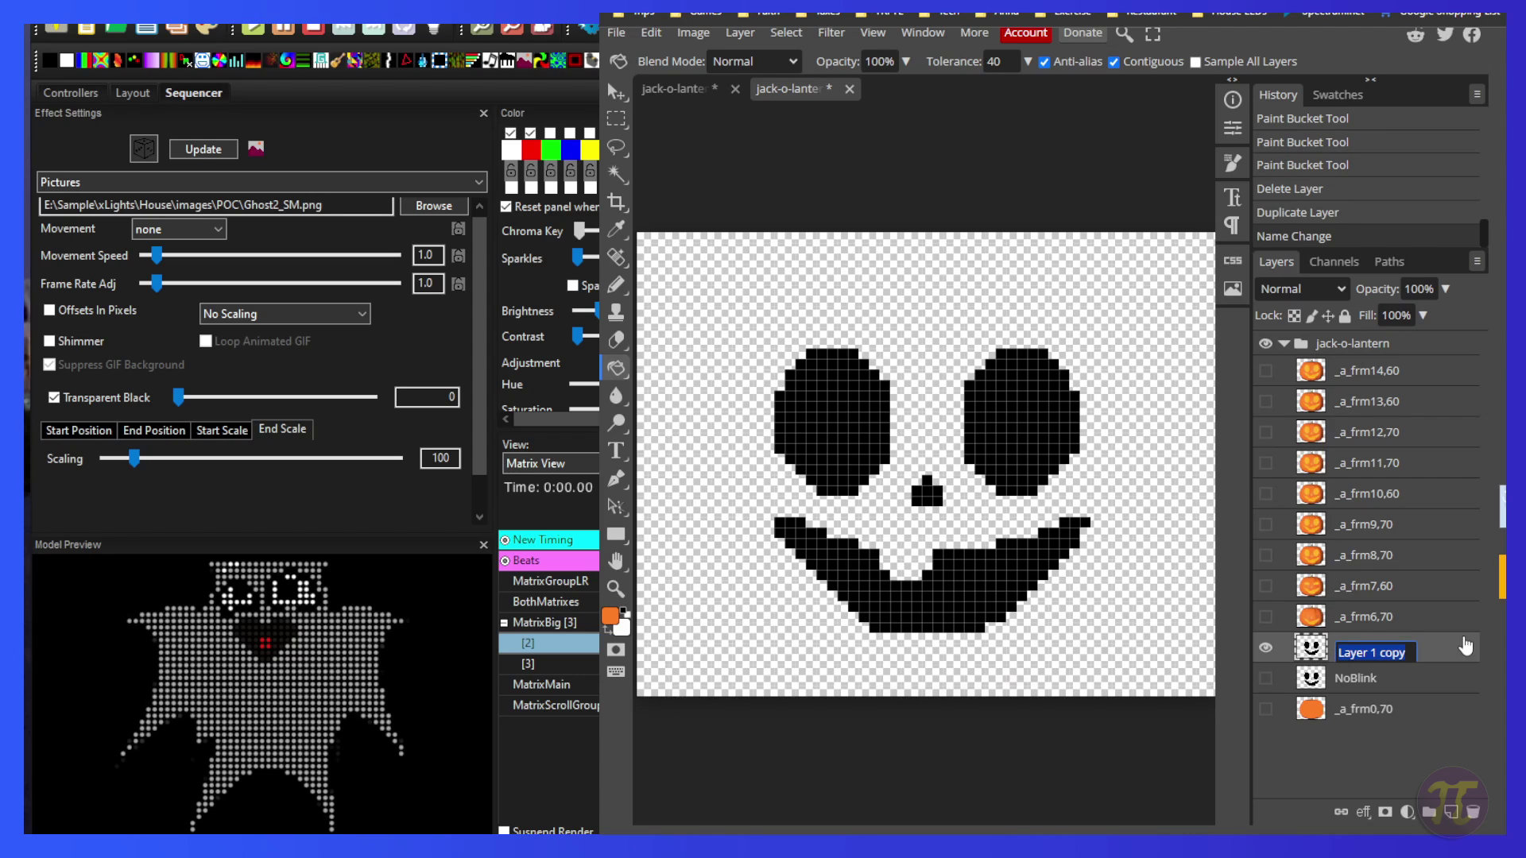
pyautogui.write('Blink1')
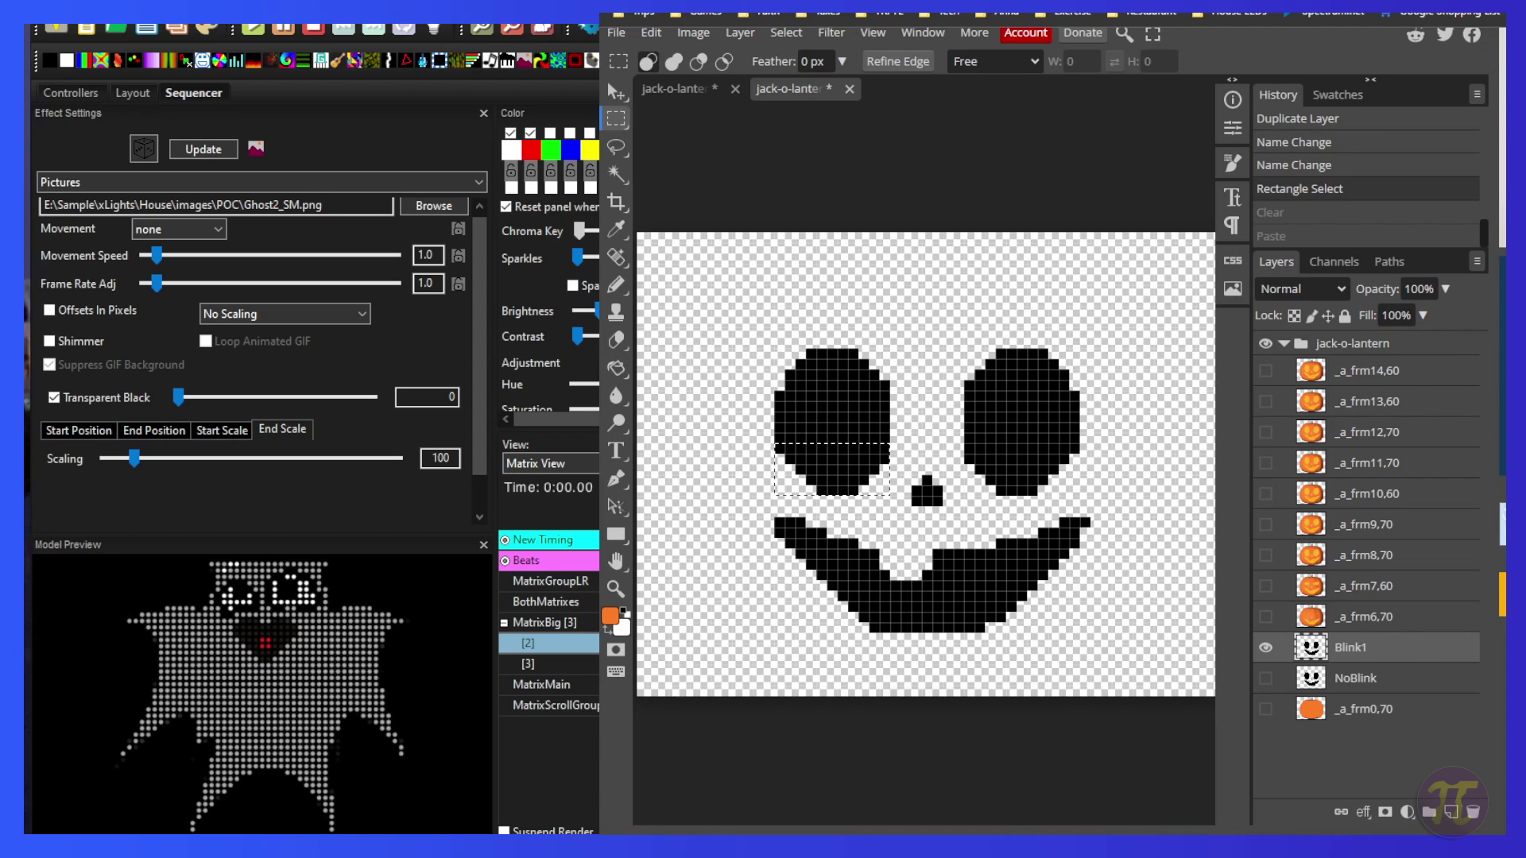
# Shrink the Eraser to about 1 px and commit the Blink1 layer name.
pyautogui.press('e')
pyautogui.click(653, 62)
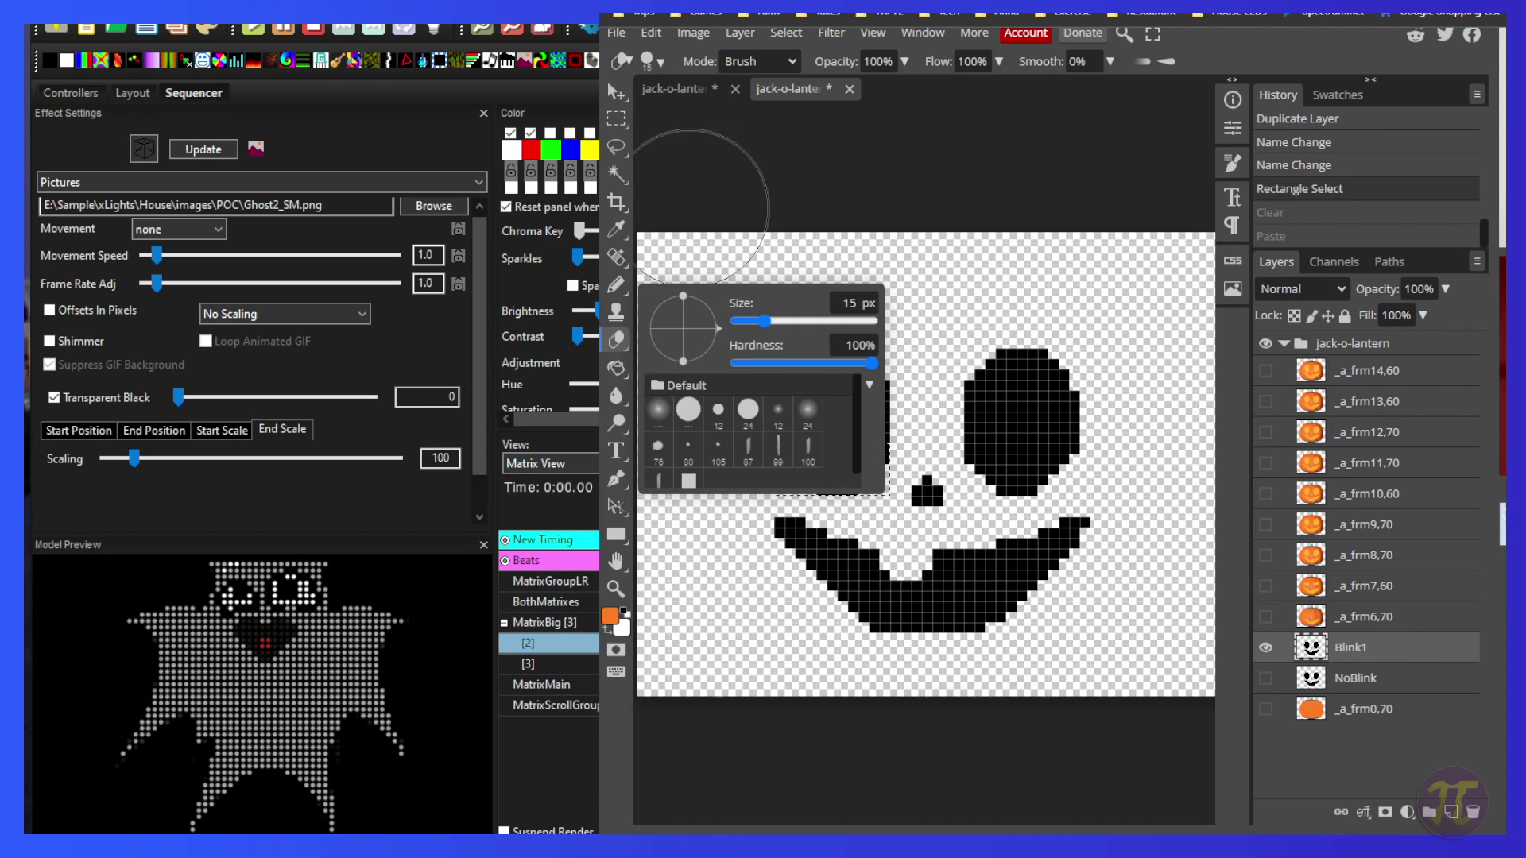
pyautogui.moveTo(764, 320); pyautogui.dragTo(732, 320)
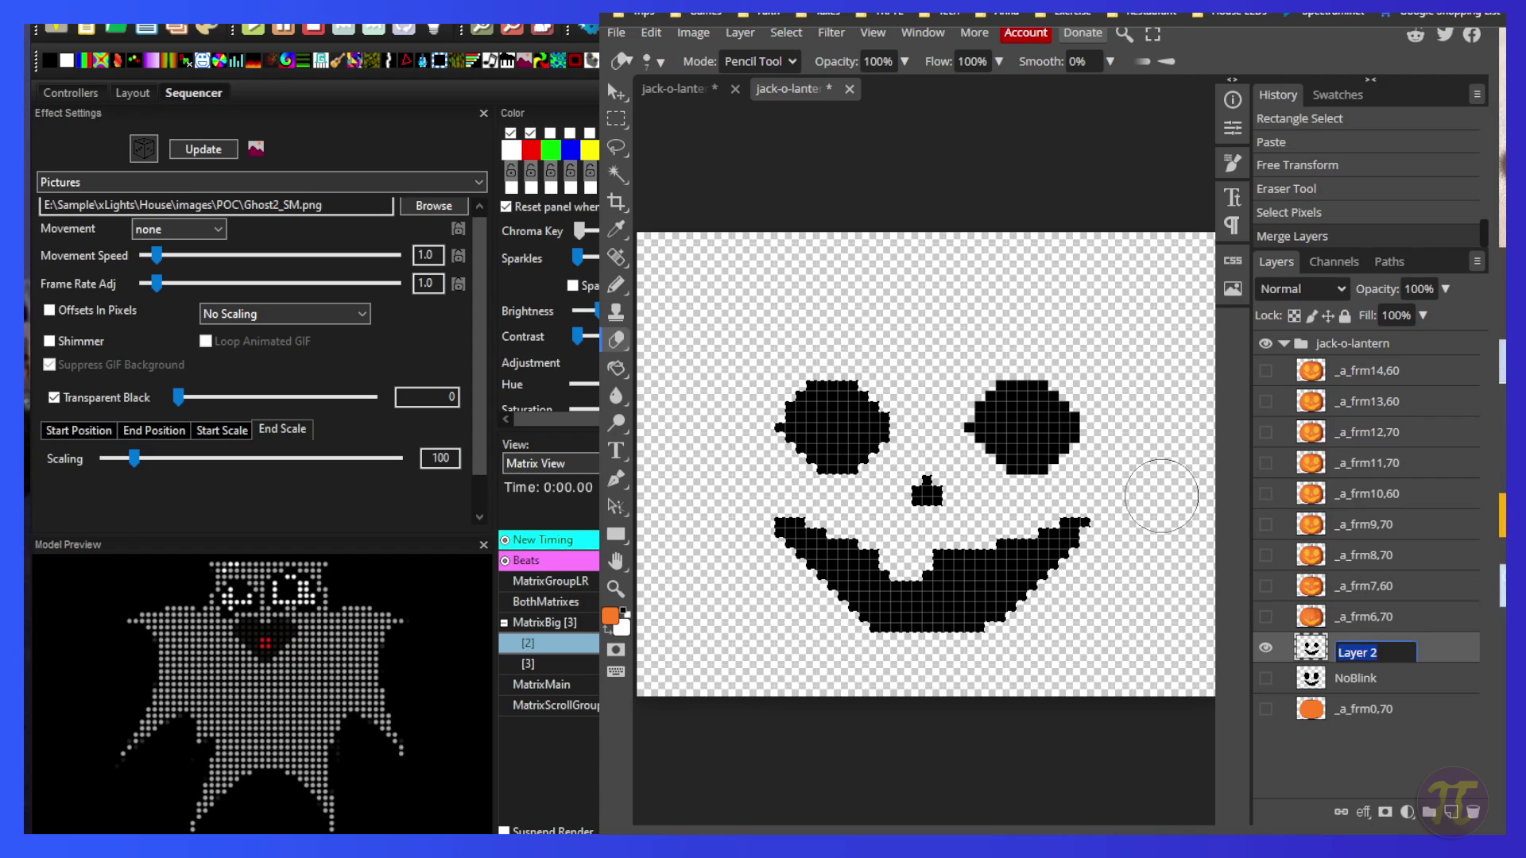
pyautogui.write('Blink1')
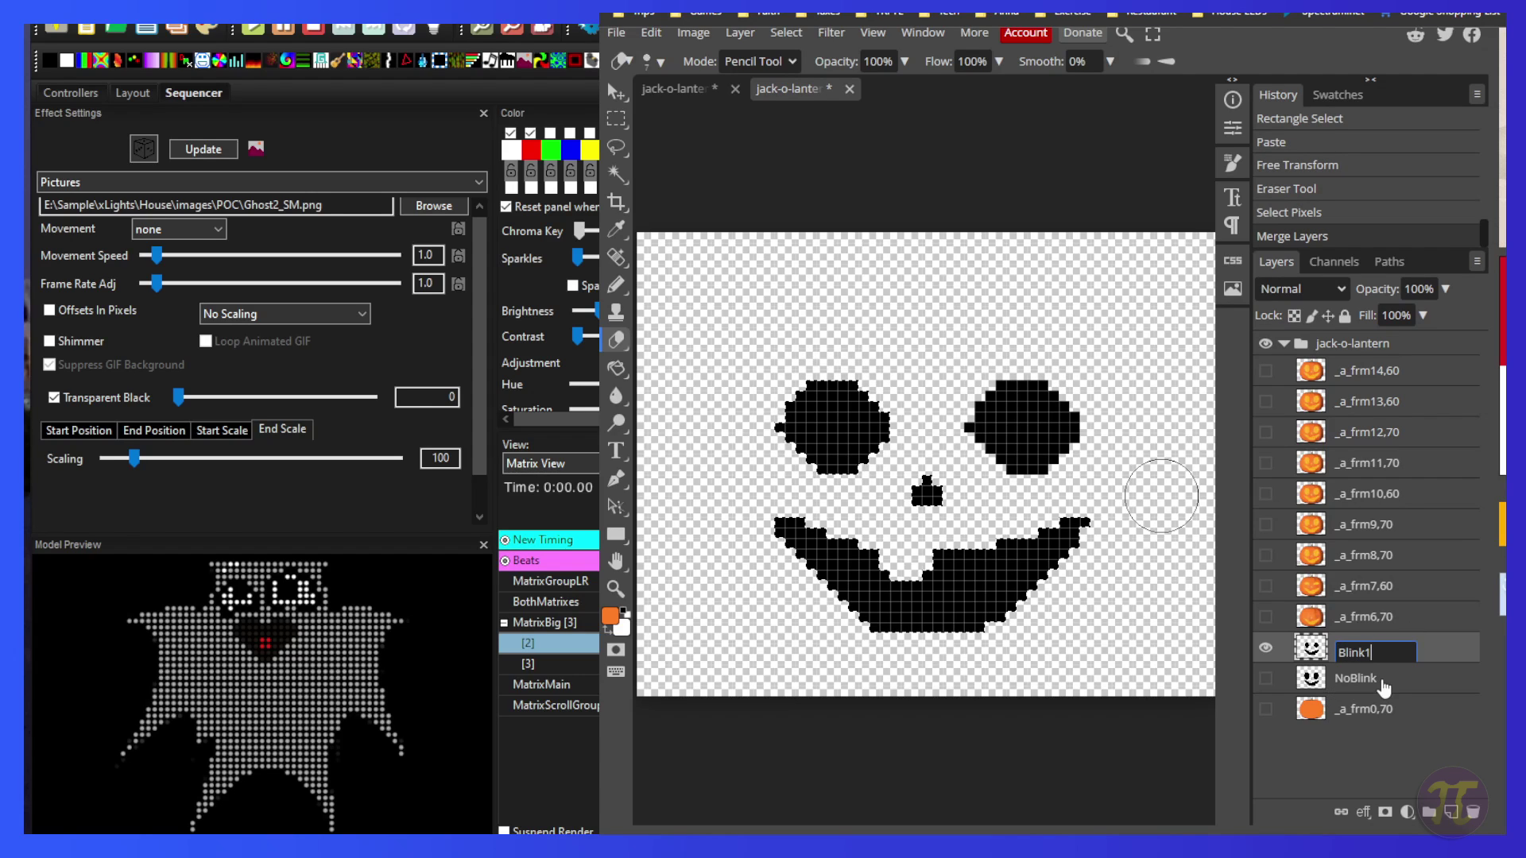
pyautogui.press('Return')
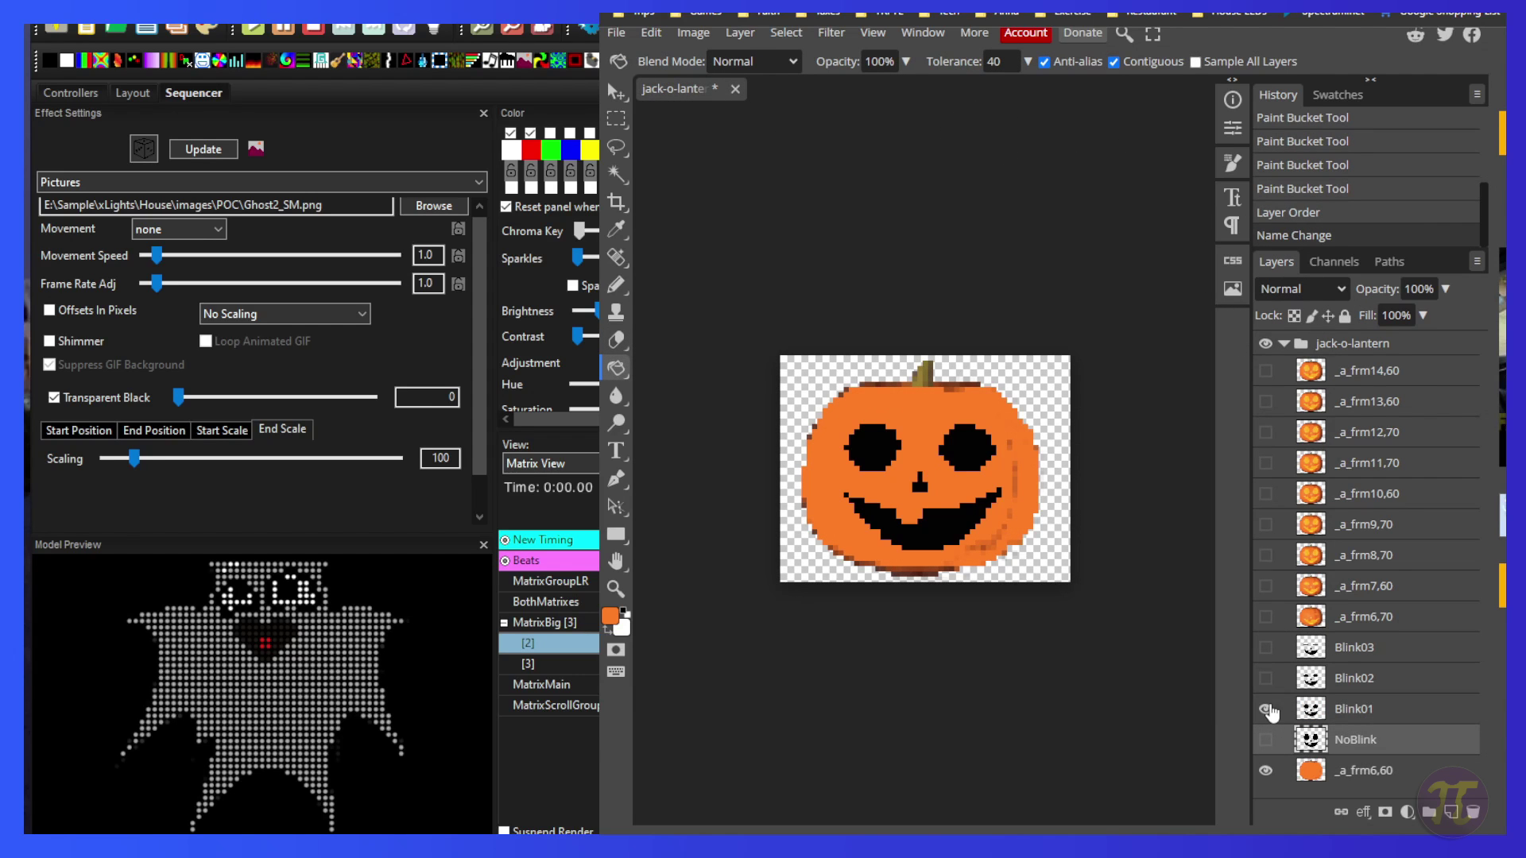
# Toggle visibility to preview NoBlink, then Blink02, ending on the closed-eye Blink03 face.
pyautogui.click(1266, 740)
pyautogui.click(1266, 678)
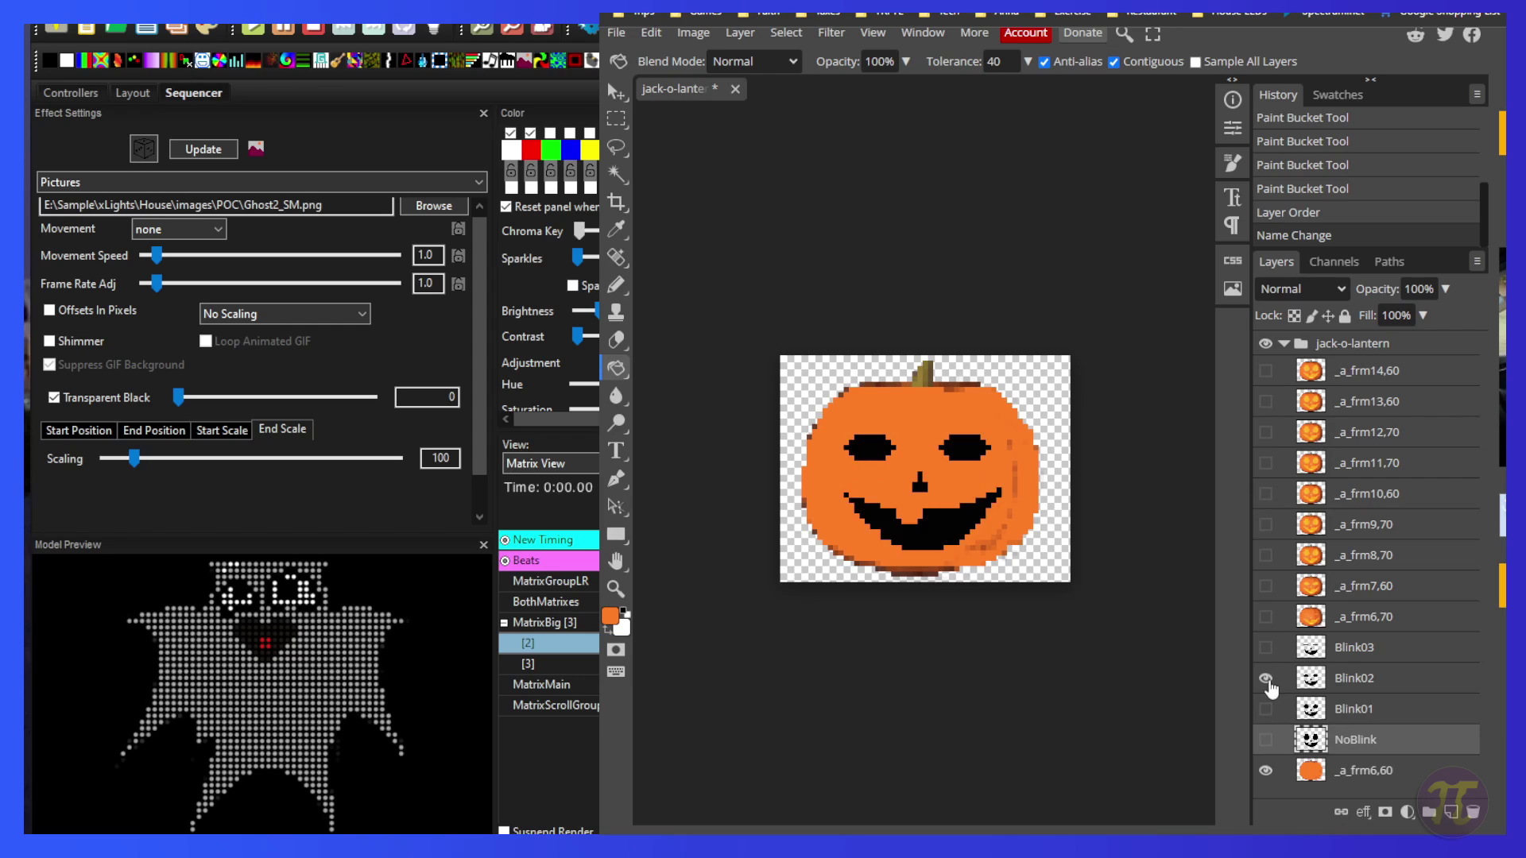
pyautogui.click(1265, 678)
pyautogui.click(1266, 647)
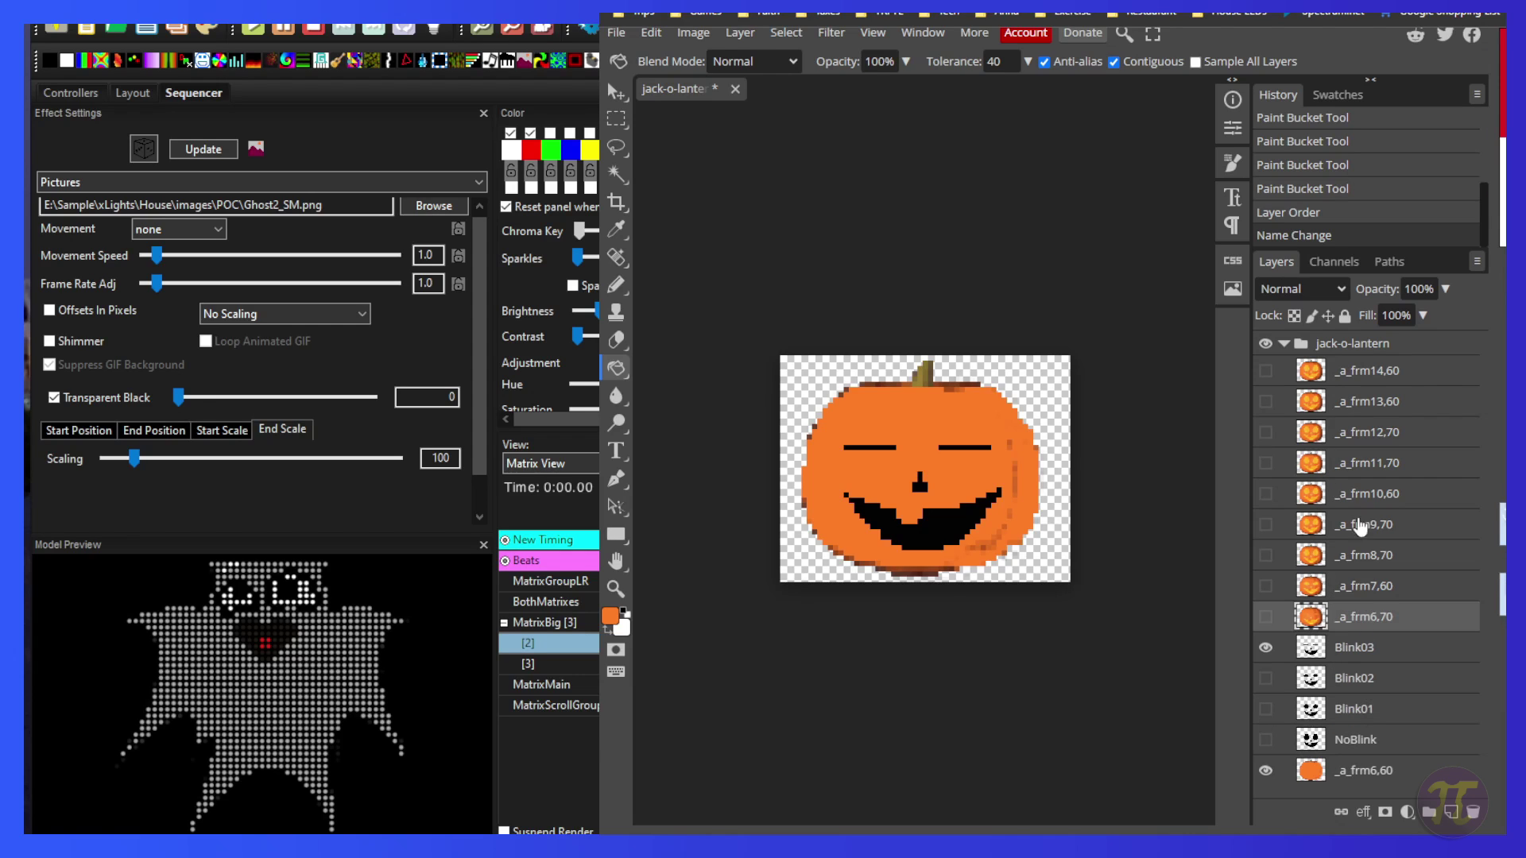
# Delete _a_frm14,60 and place a copy of the _a_frm6,60 pumpkin beneath each blink face.
pyautogui.rightClick(1365, 370)
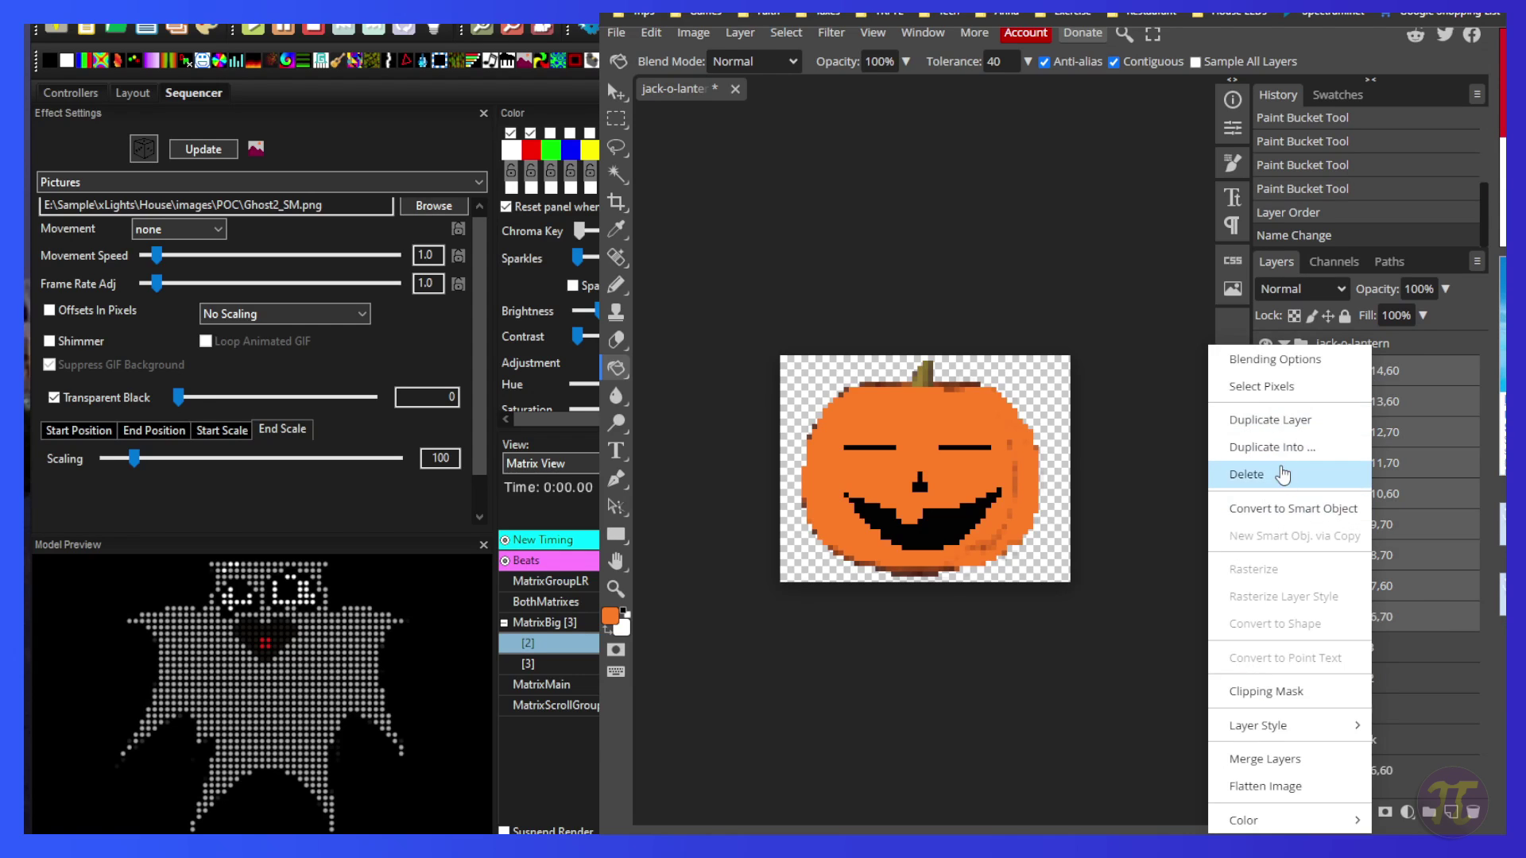
pyautogui.click(1250, 474)
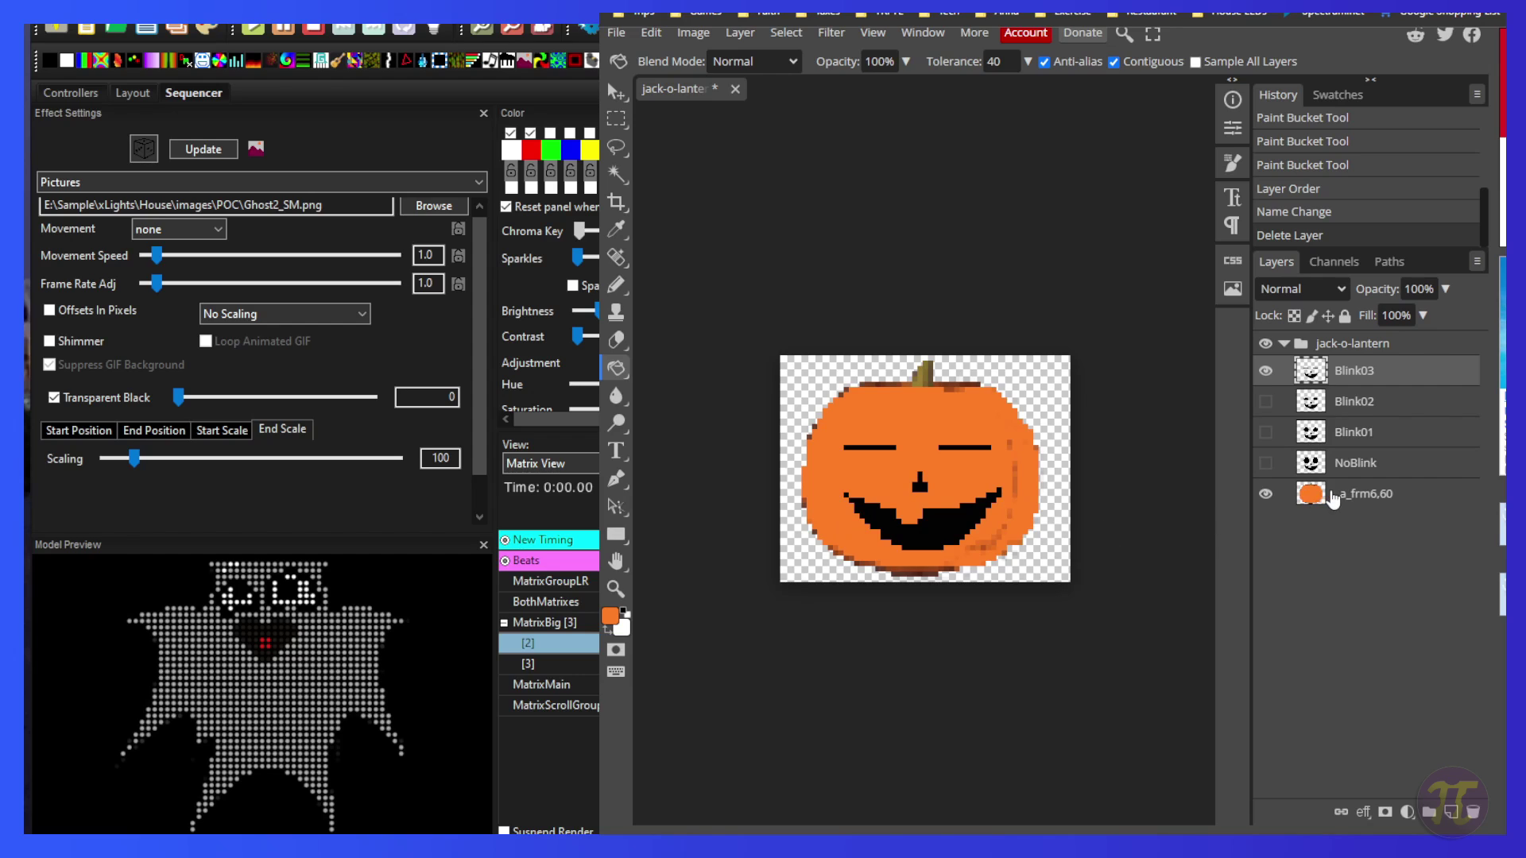
pyautogui.click(1333, 498)
pyautogui.hotkey('ctrl', 'j')
pyautogui.hotkey('ctrl', 'j')
pyautogui.hotkey('ctrl', 'j')
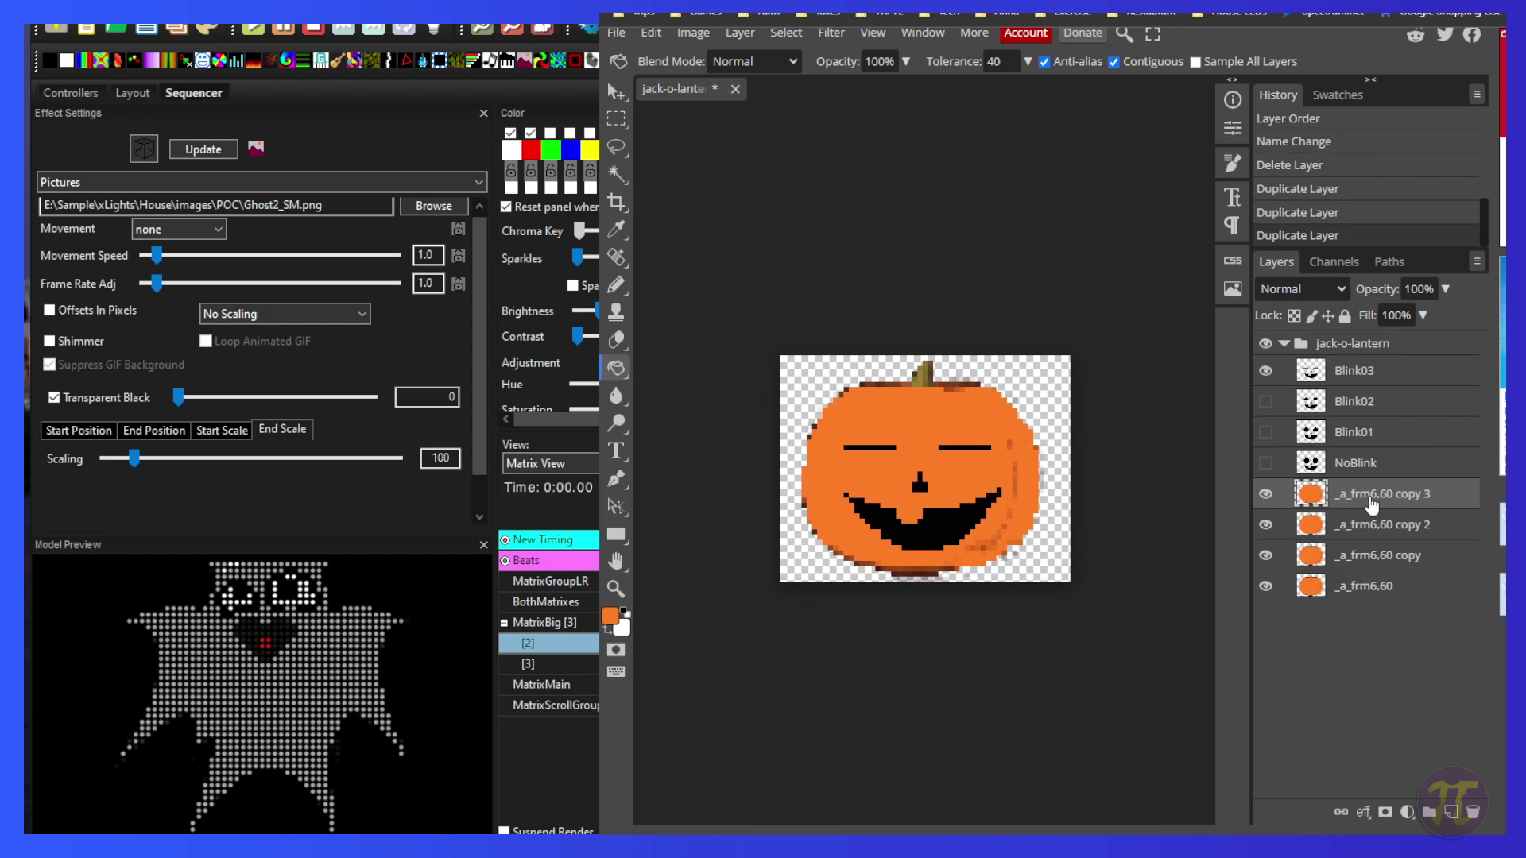
pyautogui.moveTo(1371, 504); pyautogui.dragTo(1365, 392)
pyautogui.moveTo(1386, 531); pyautogui.dragTo(1388, 449)
pyautogui.moveTo(1387, 560); pyautogui.dragTo(1395, 512)
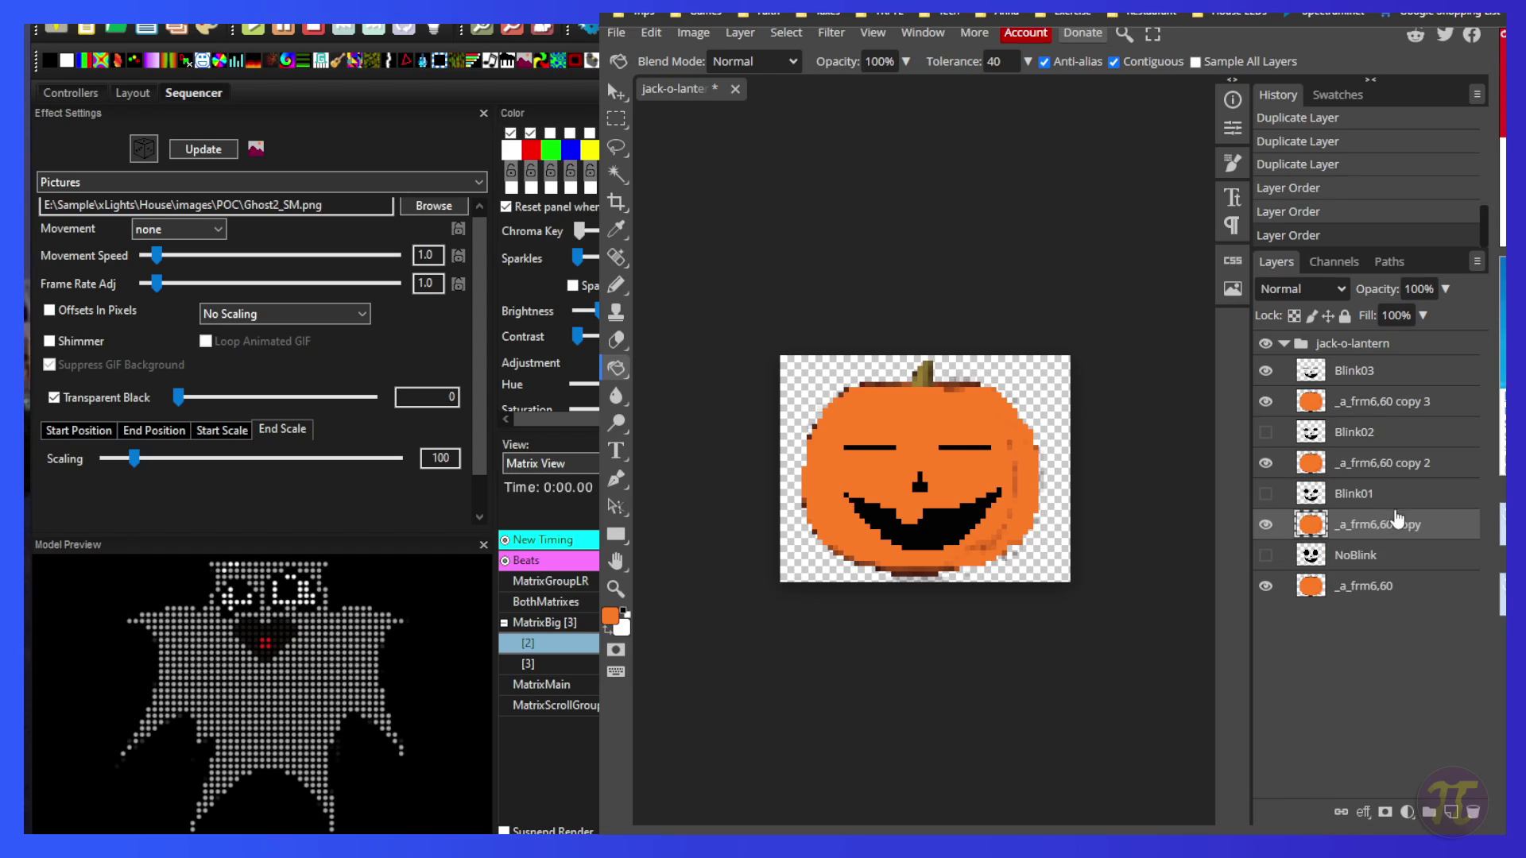
# Merge NoBlink with its _a_frm6,60 pumpkin background.
pyautogui.click(1268, 555)
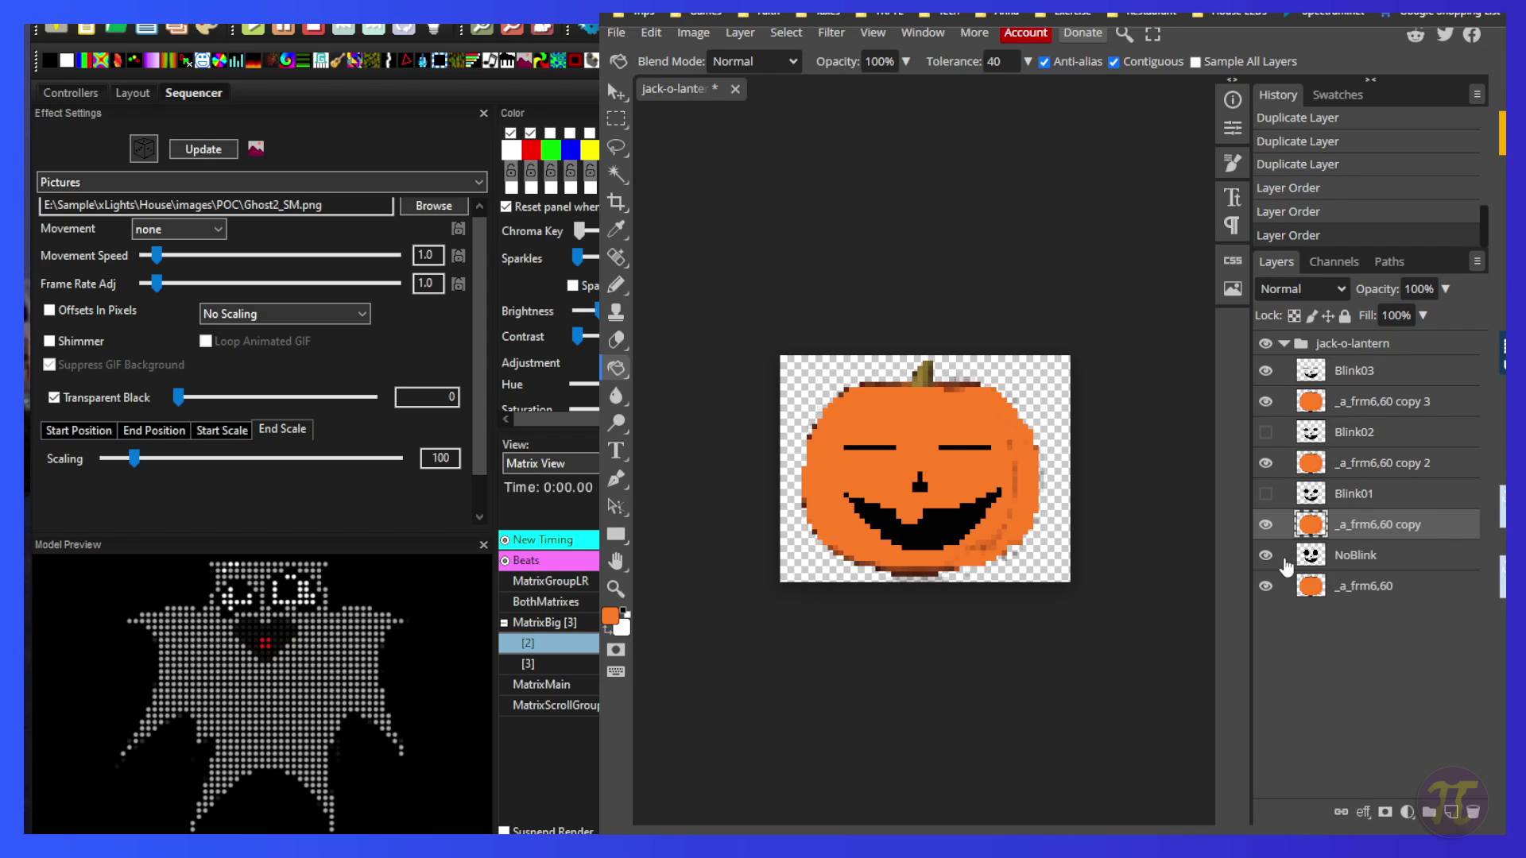
pyautogui.click(1370, 560)
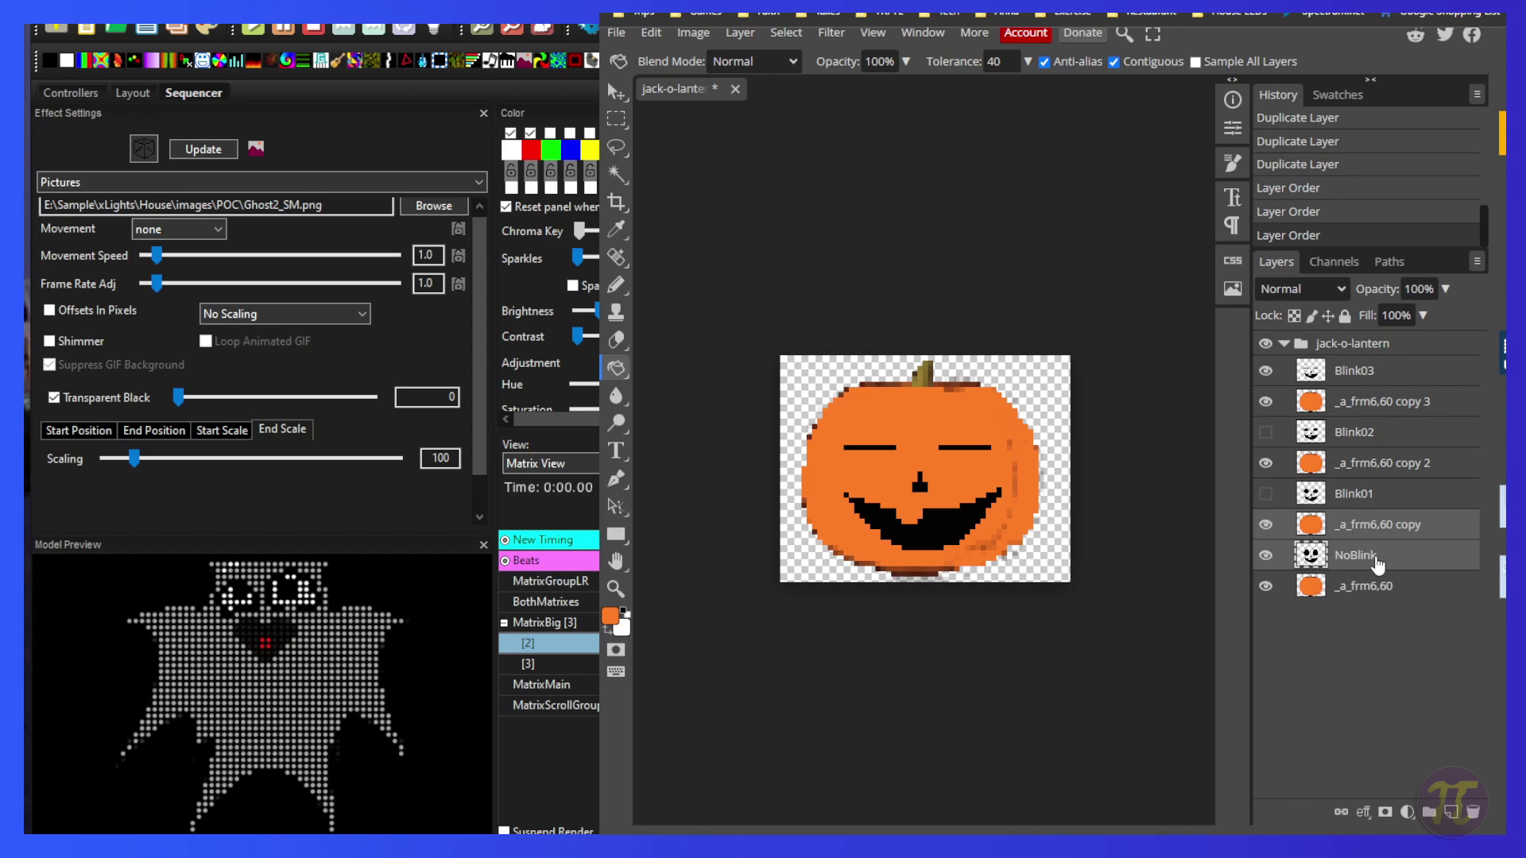
pyautogui.click(1381, 534)
pyautogui.click(1373, 560)
pyautogui.keyDown('shift'); pyautogui.click(1369, 595); pyautogui.keyUp('shift')
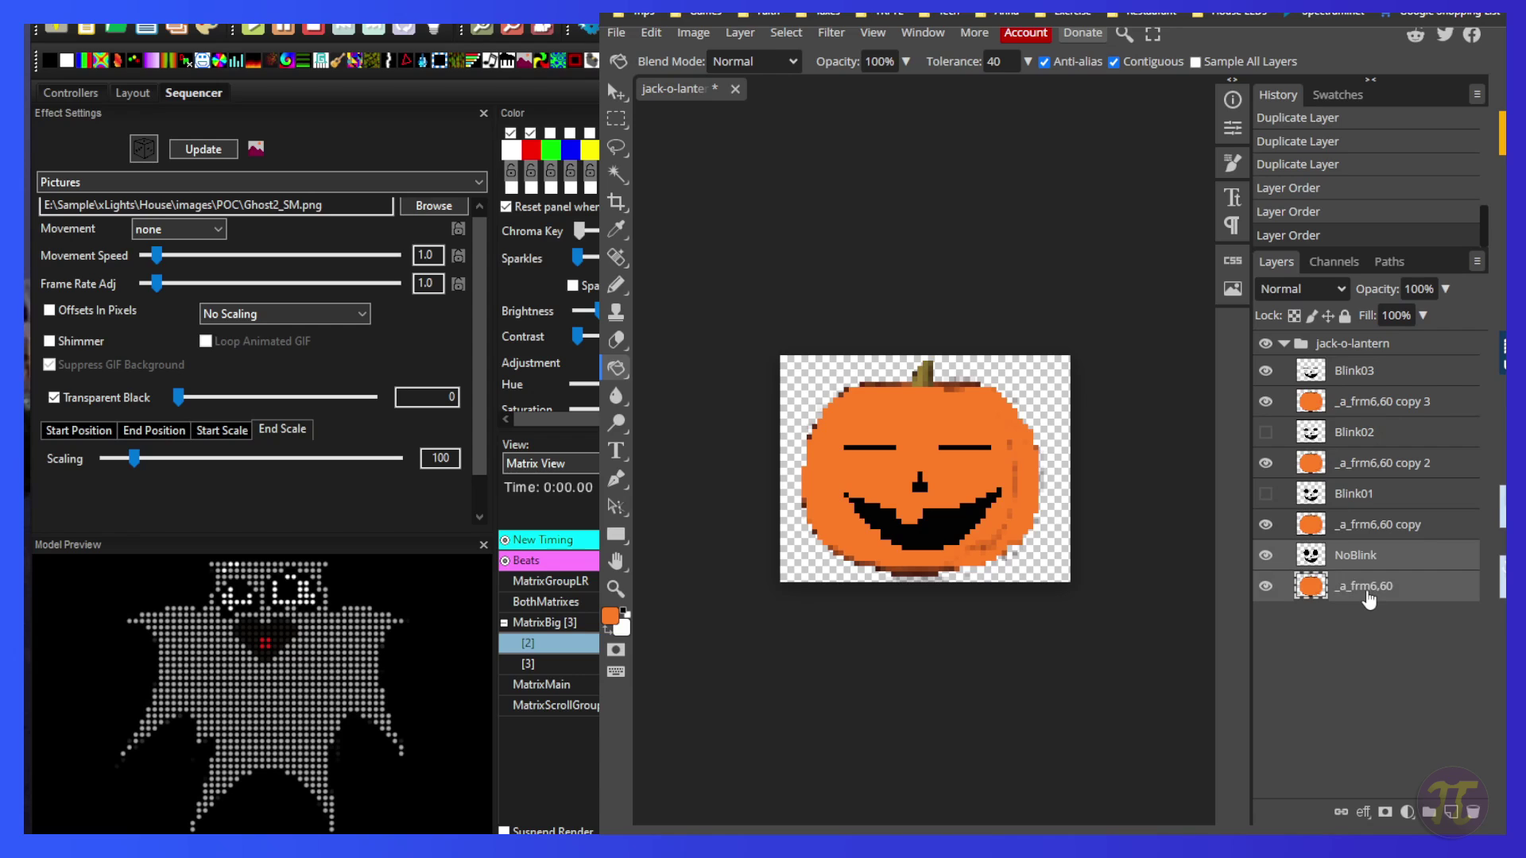
pyautogui.click(1265, 463)
pyautogui.click(1266, 402)
pyautogui.click(1266, 370)
pyautogui.rightClick(1378, 570)
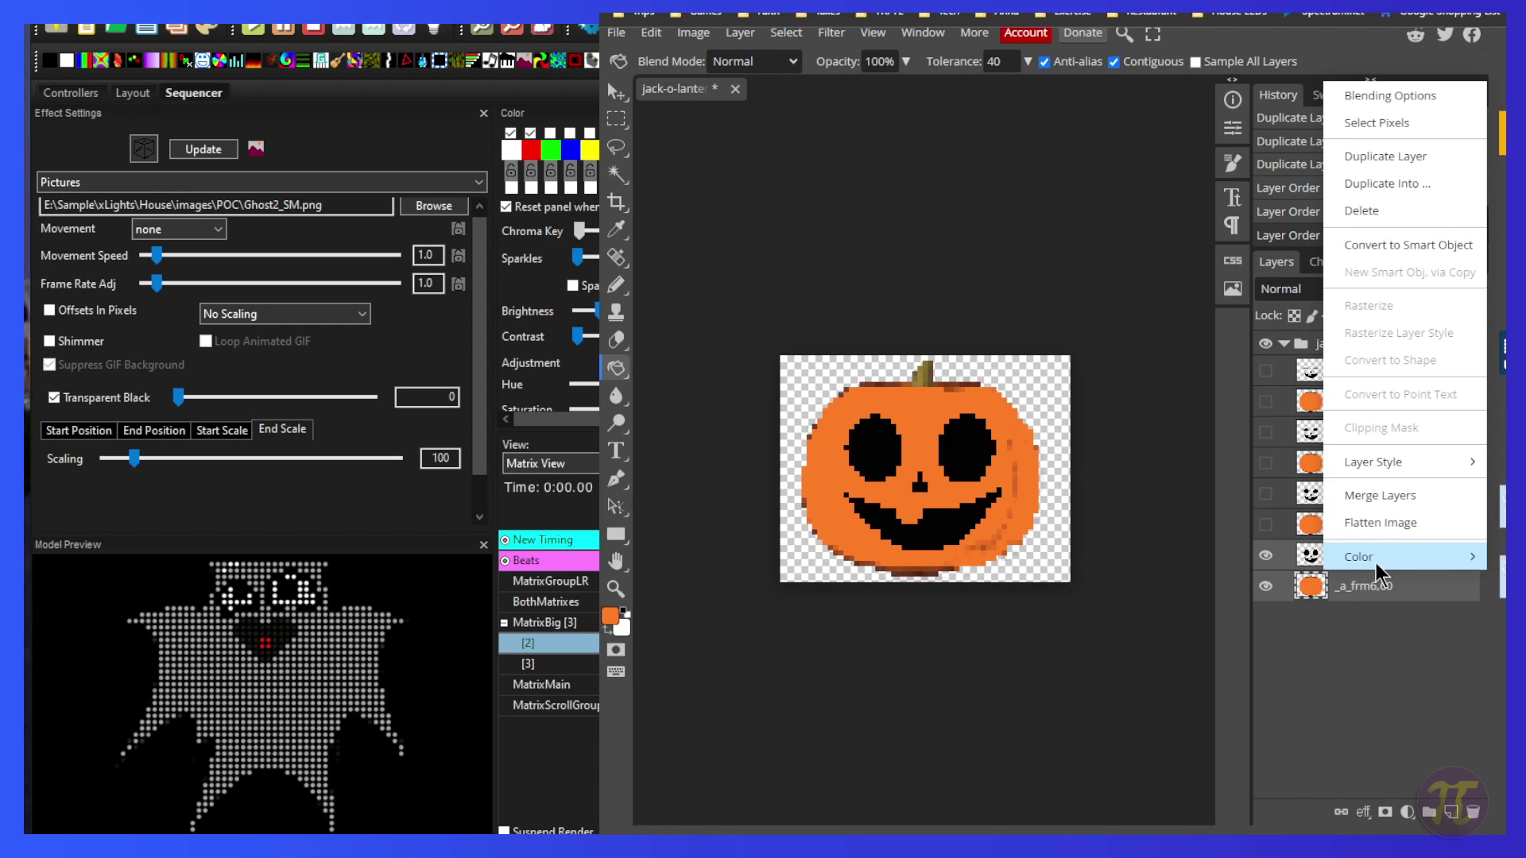
pyautogui.click(1372, 494)
# Merge Blink01 with its _a_frm6,60 copy pumpkin background.
pyautogui.click(1265, 494)
pyautogui.click(1265, 524)
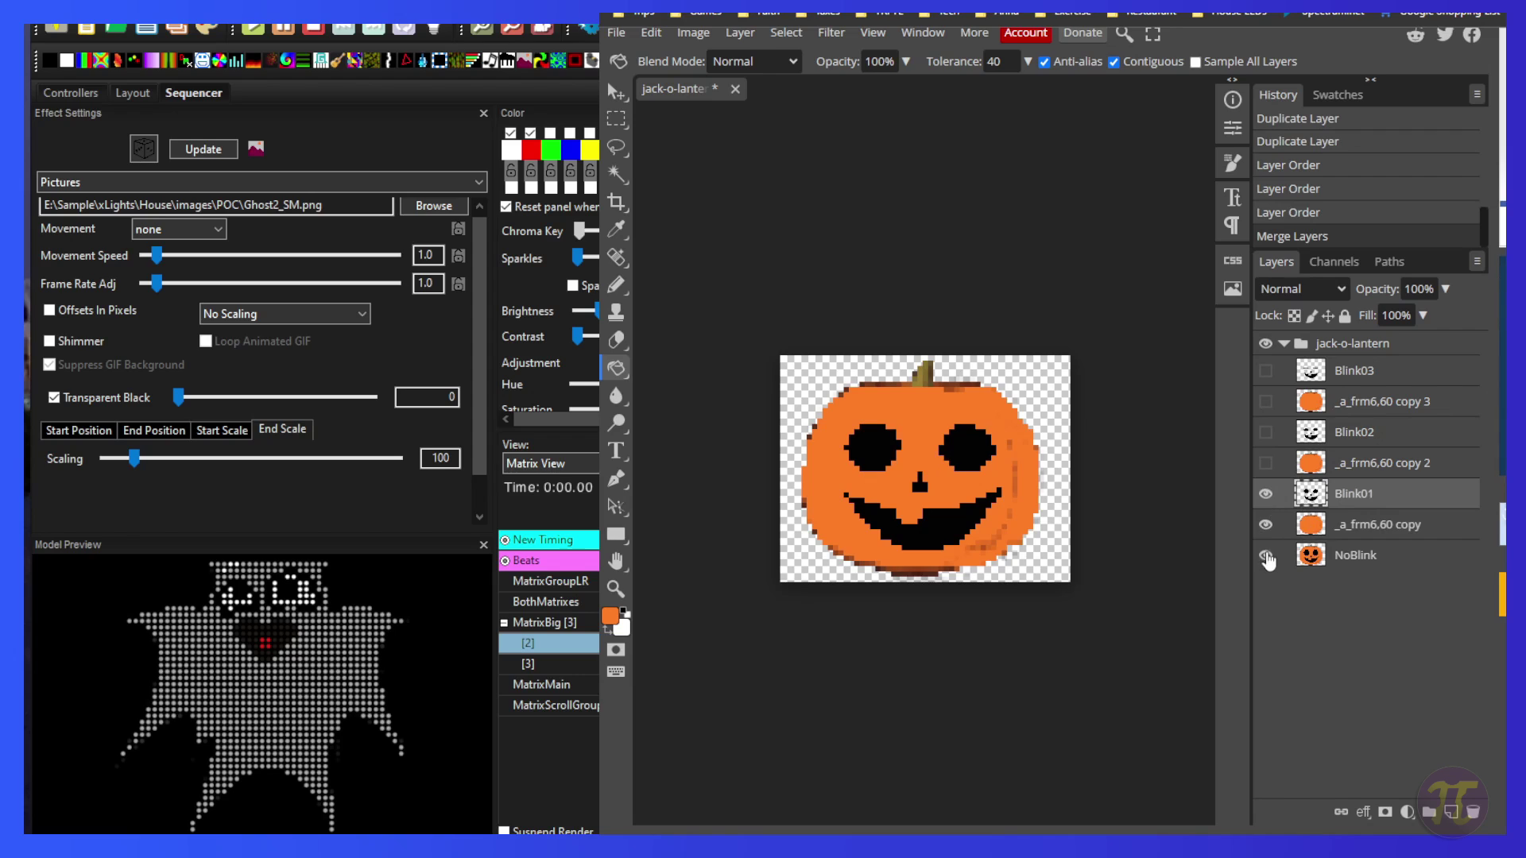
pyautogui.click(1265, 554)
pyautogui.rightClick(1361, 521)
pyautogui.moveTo(1367, 513)
pyautogui.click(1375, 455)
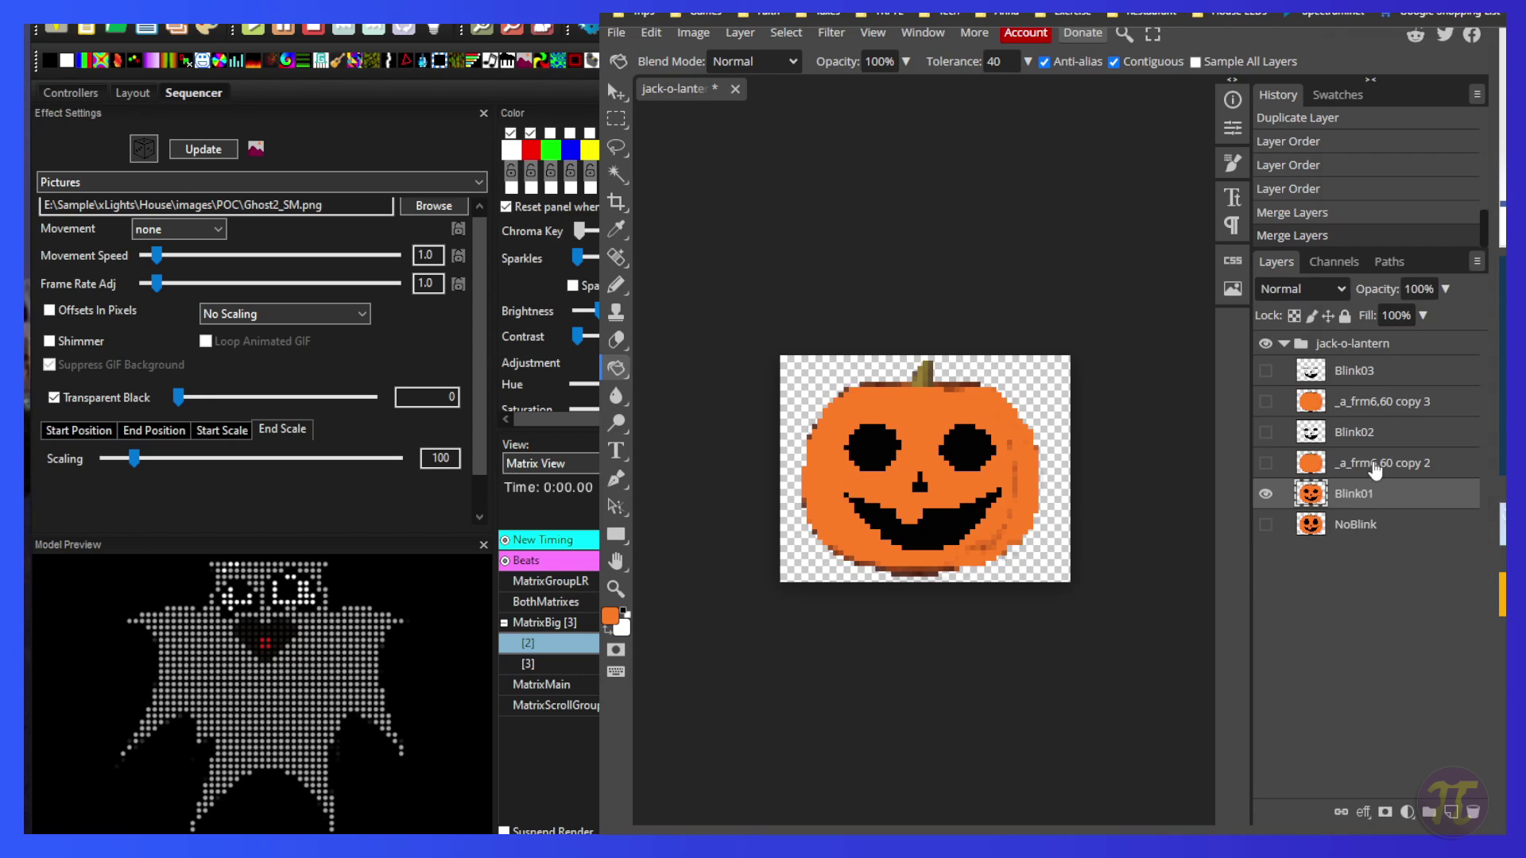
# Merge Blink02 with its _a_frm6,60 copy 2 pumpkin background.
pyautogui.click(1265, 494)
pyautogui.click(1265, 463)
pyautogui.click(1265, 432)
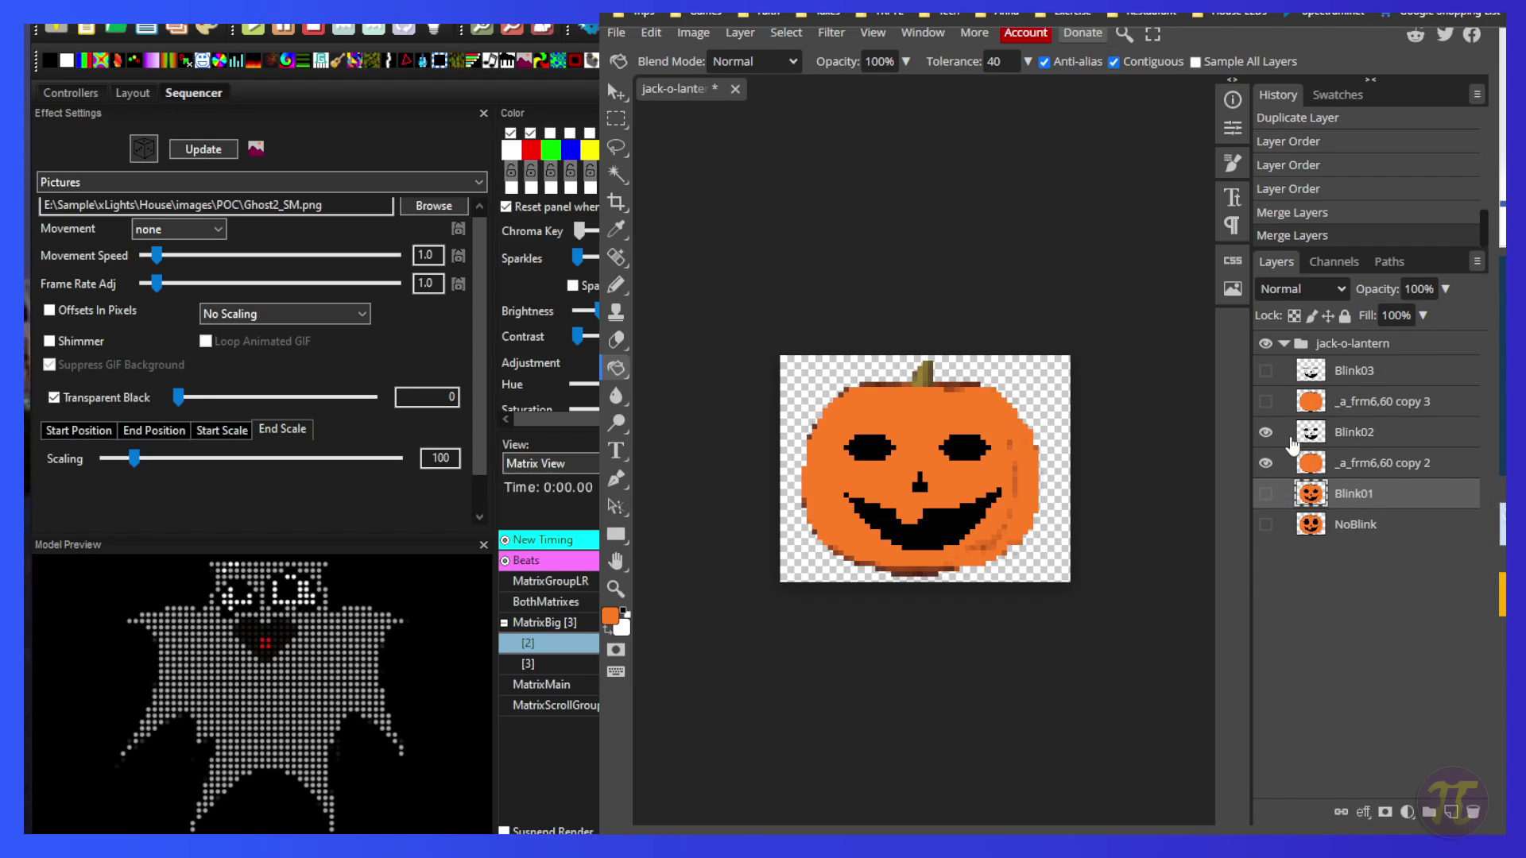
pyautogui.click(1359, 465)
pyautogui.keyDown('ctrl'); pyautogui.click(1319, 433); pyautogui.keyUp('ctrl')
pyautogui.rightClick(1319, 434)
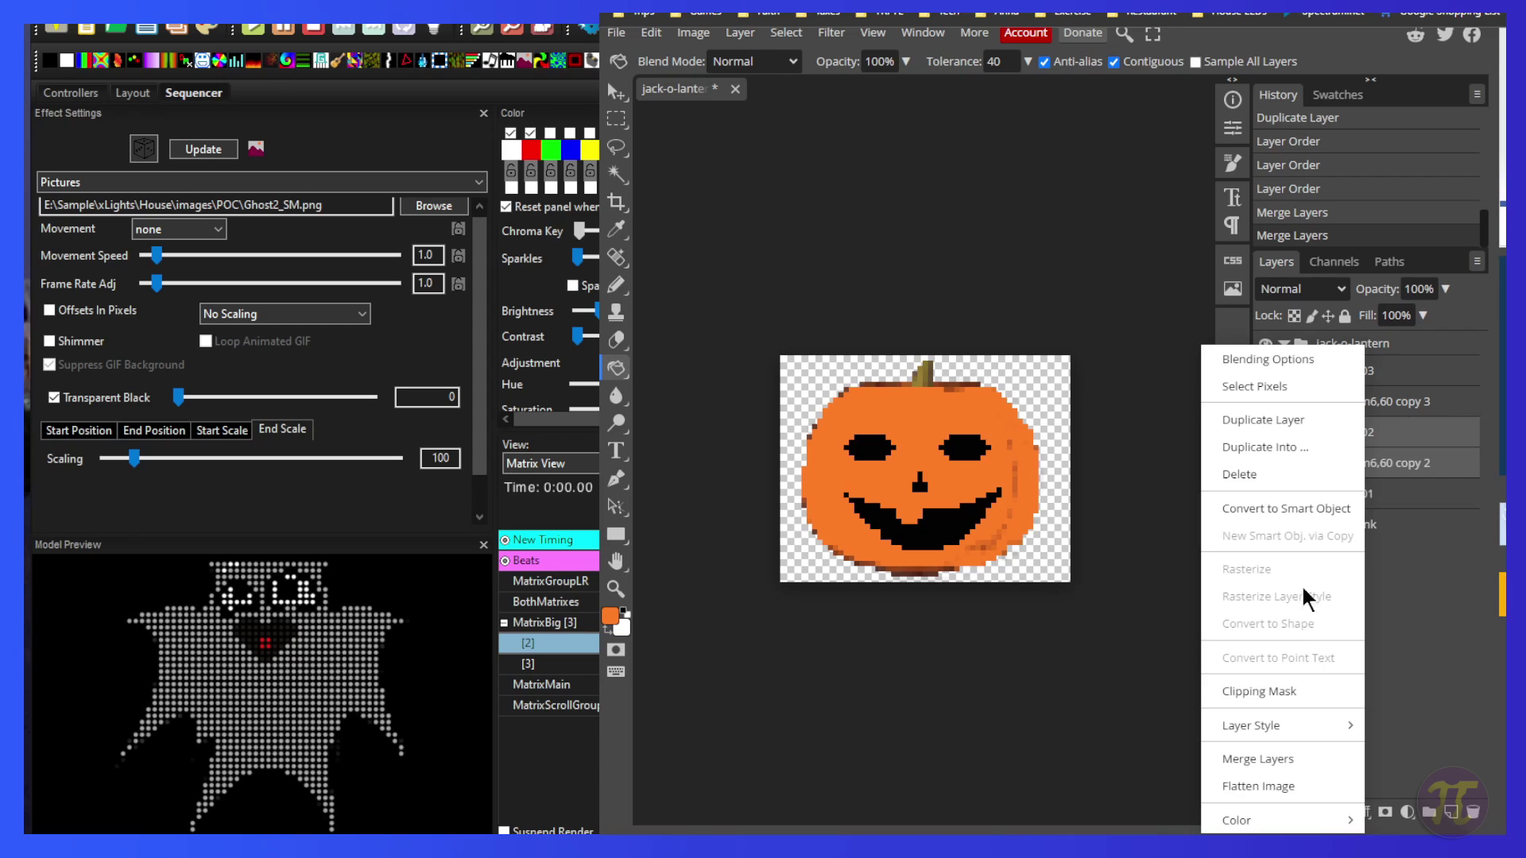
pyautogui.click(1281, 759)
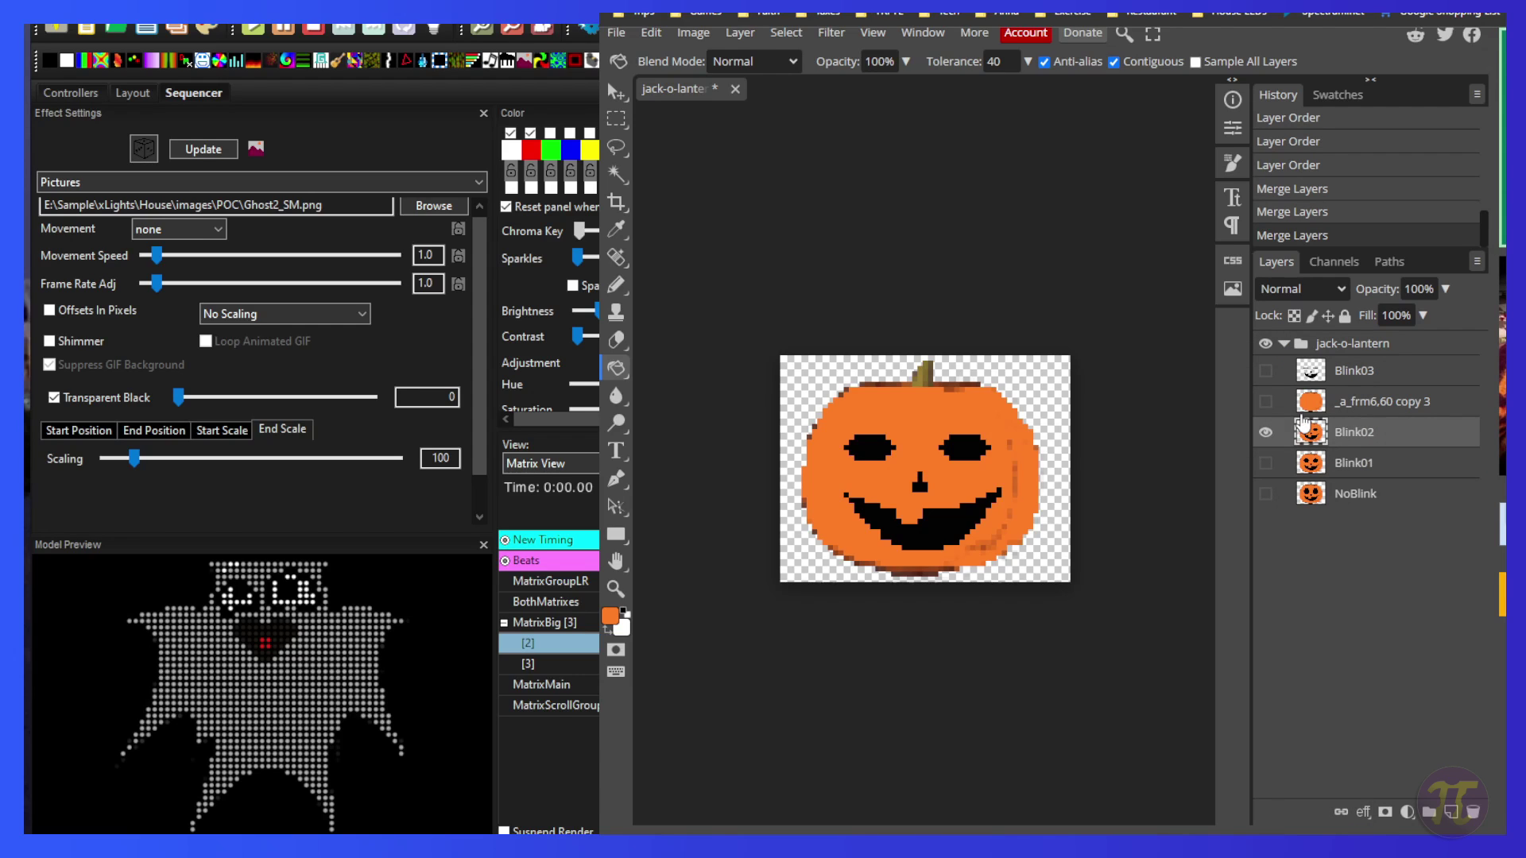
# Merge Blink03 with its _a_frm6,60 copy 3 pumpkin background.
pyautogui.click(1266, 431)
pyautogui.click(1265, 401)
pyautogui.click(1266, 371)
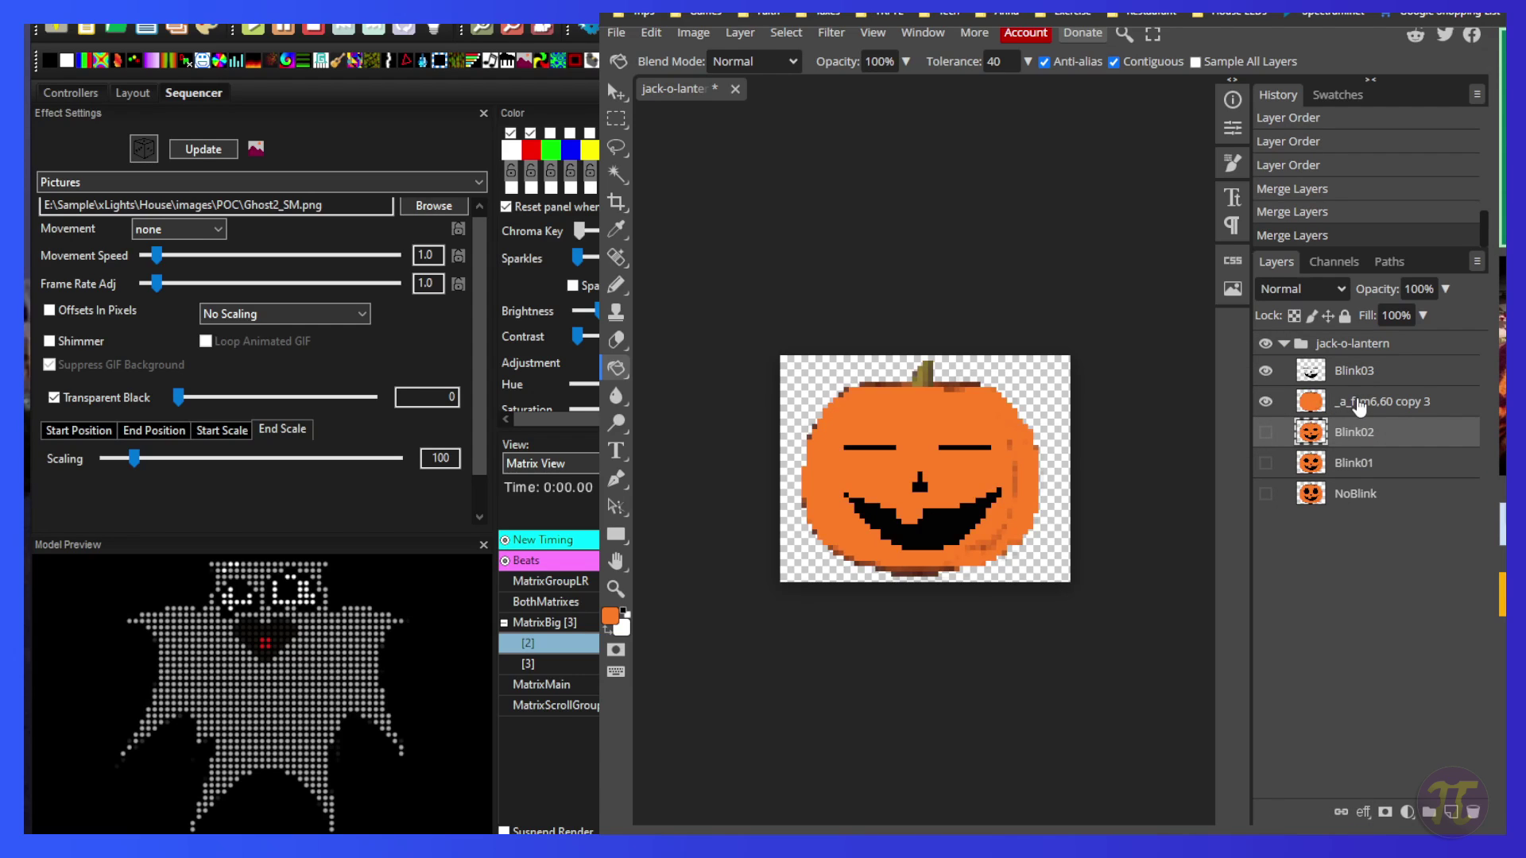
pyautogui.click(1360, 405)
pyautogui.keyDown('ctrl'); pyautogui.click(1359, 375); pyautogui.keyUp('ctrl')
pyautogui.rightClick(1360, 399)
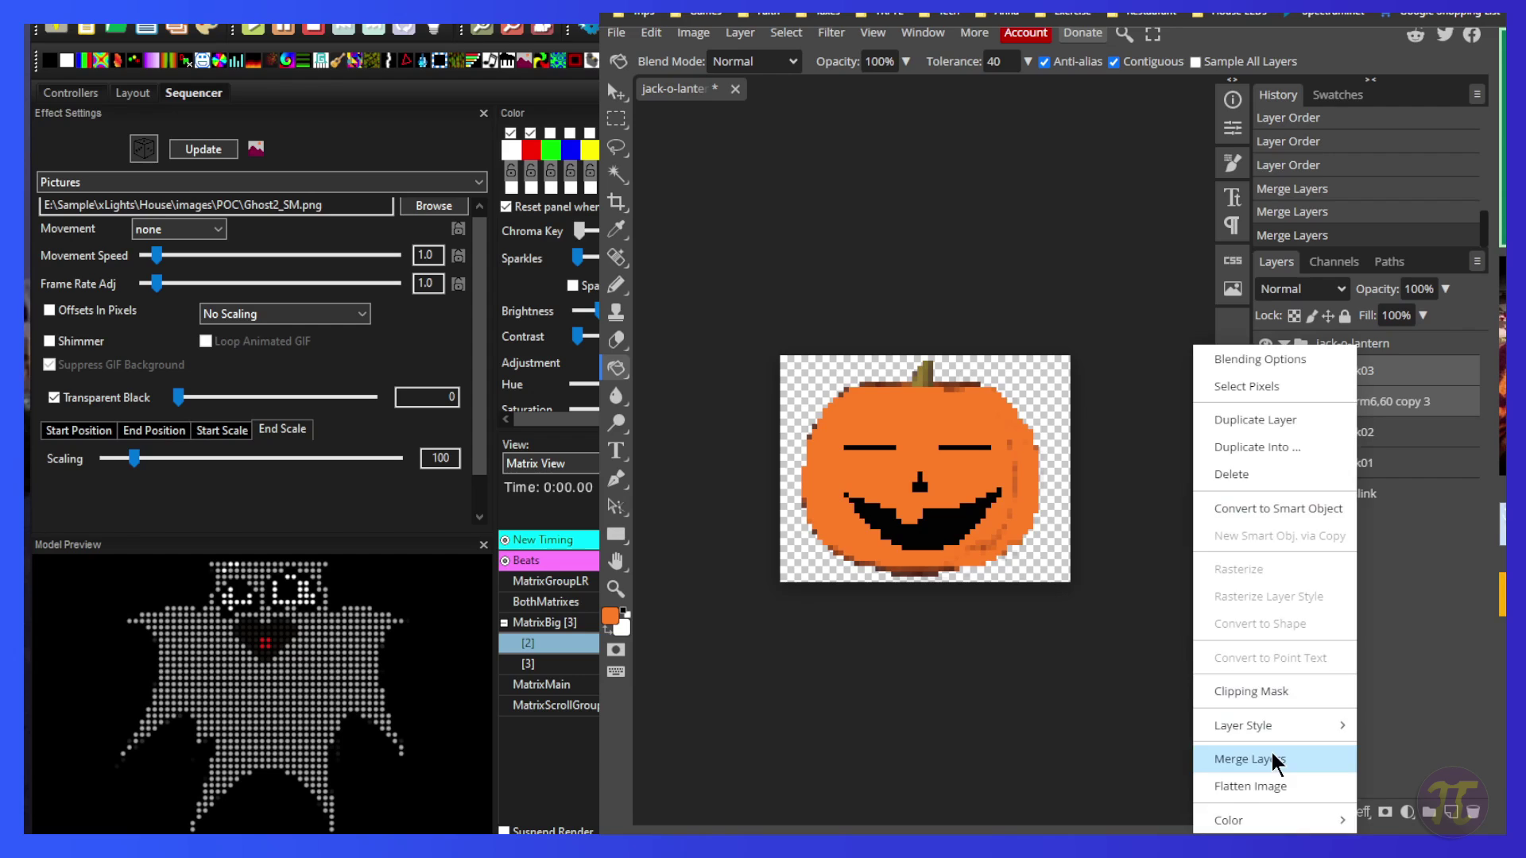
pyautogui.click(1272, 752)
# Check the merged frames and make NoBlink, Blink01, Blink02 and Blink03 all visible.
pyautogui.click(1265, 401)
pyautogui.click(1265, 370)
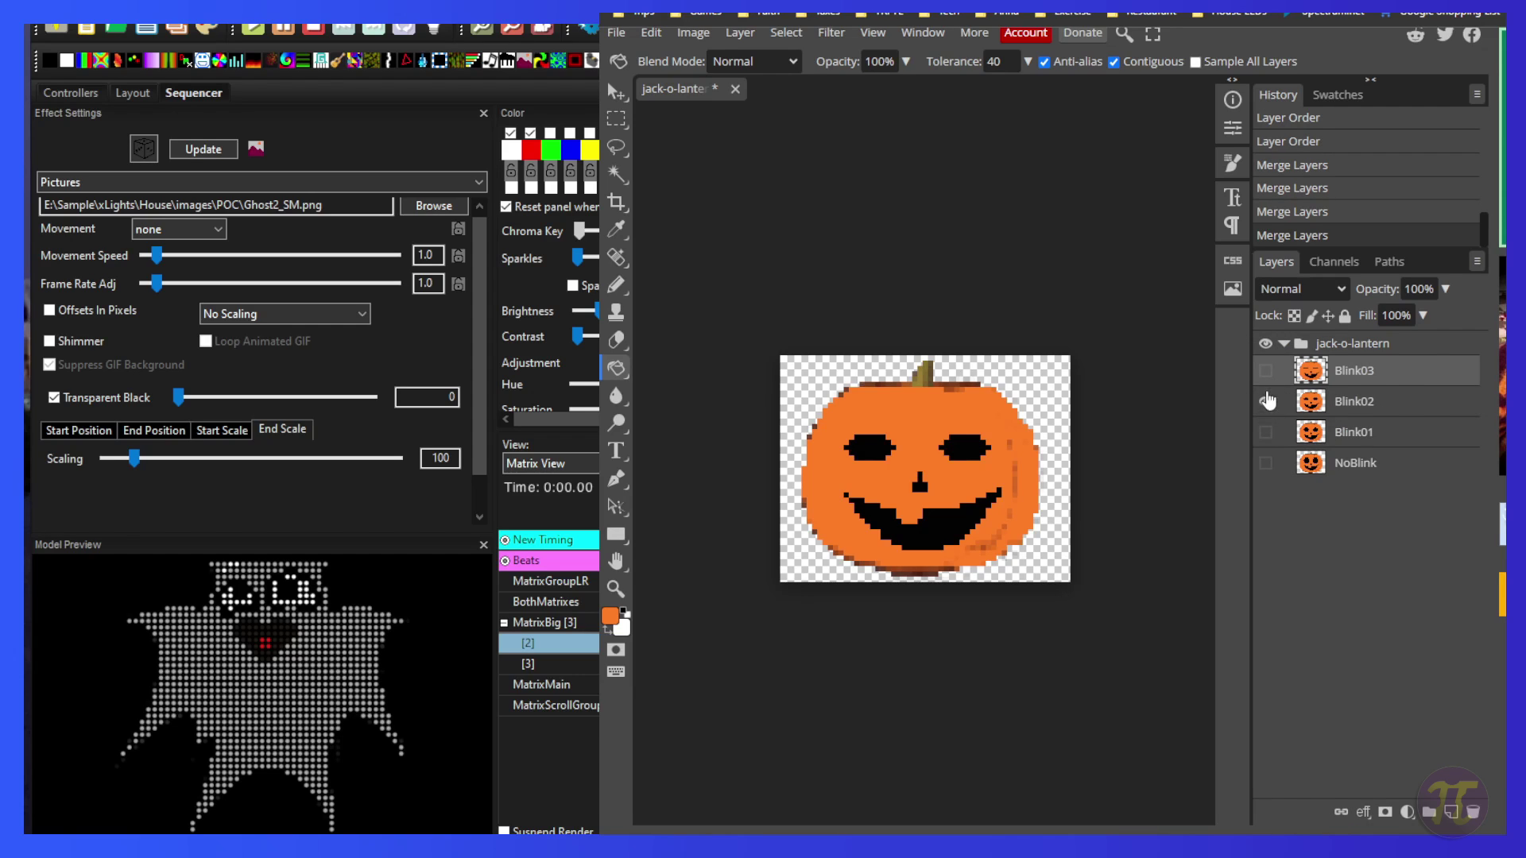
pyautogui.click(1351, 468)
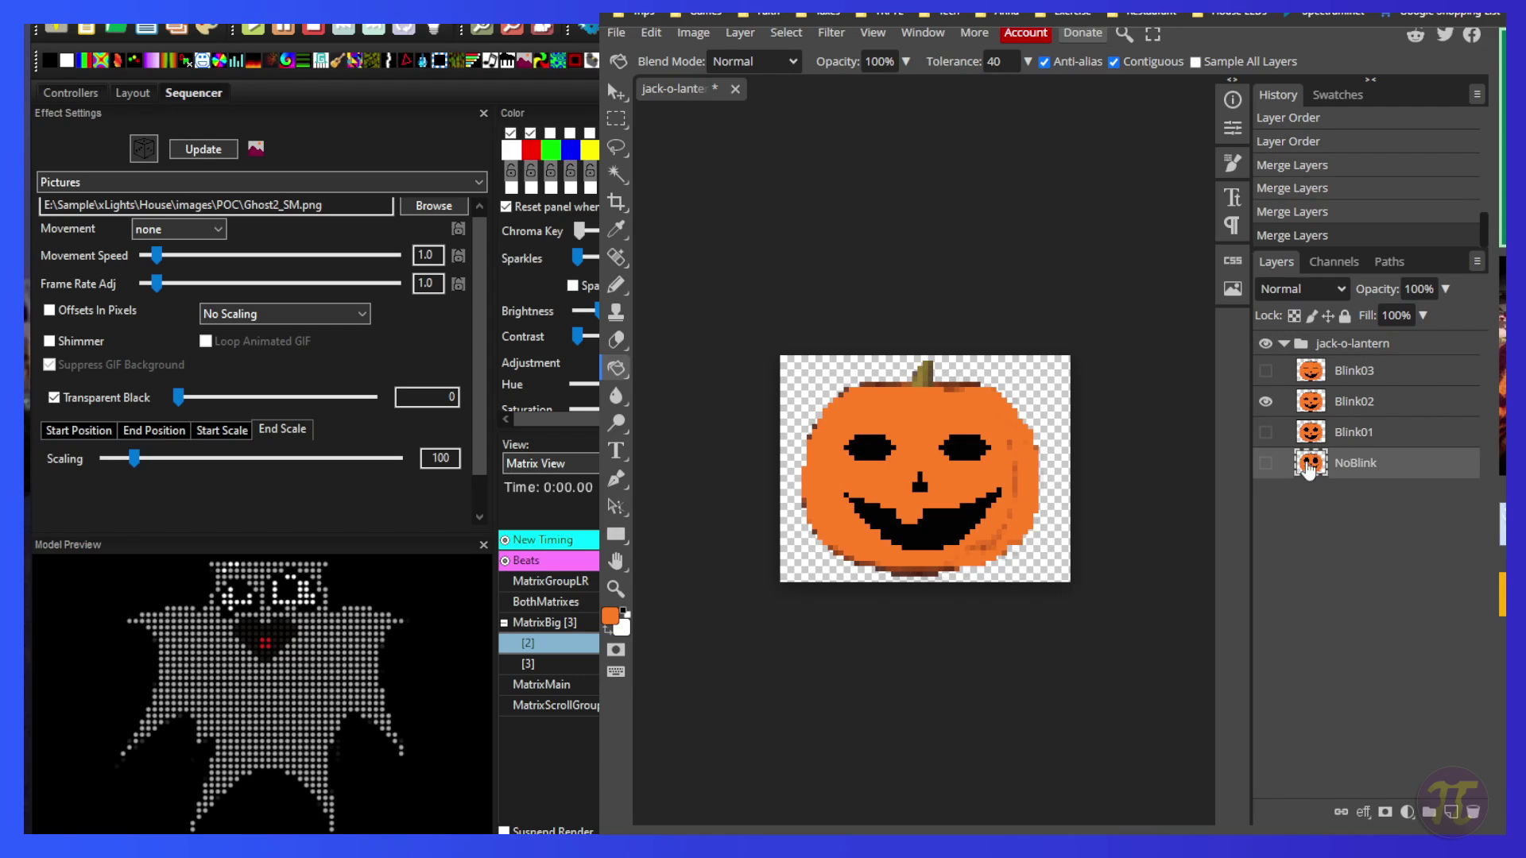
pyautogui.click(1265, 402)
pyautogui.click(1265, 463)
pyautogui.click(1265, 431)
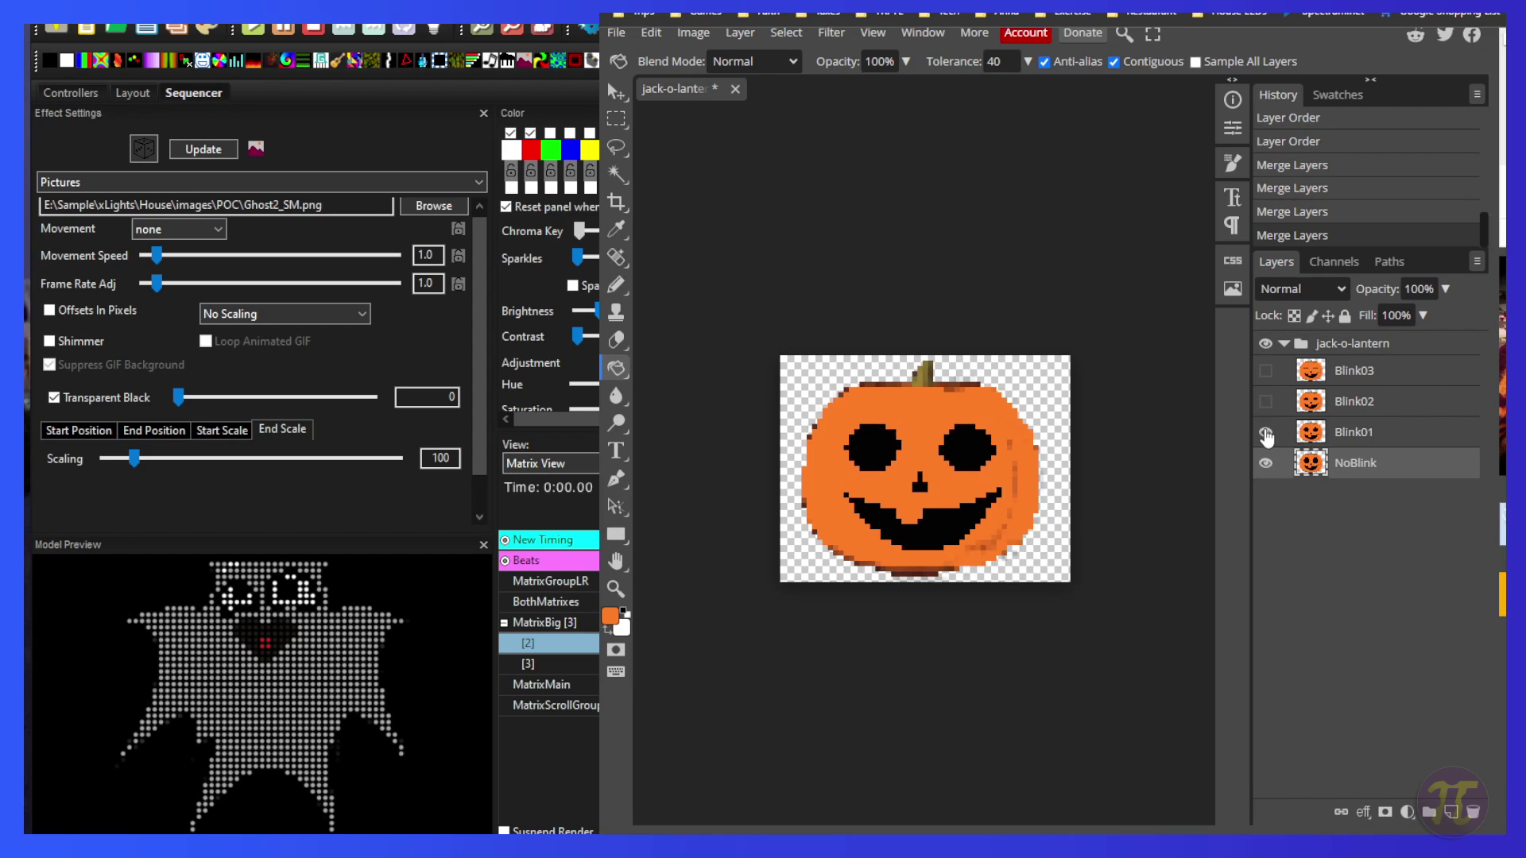
pyautogui.click(1266, 401)
pyautogui.click(1266, 372)
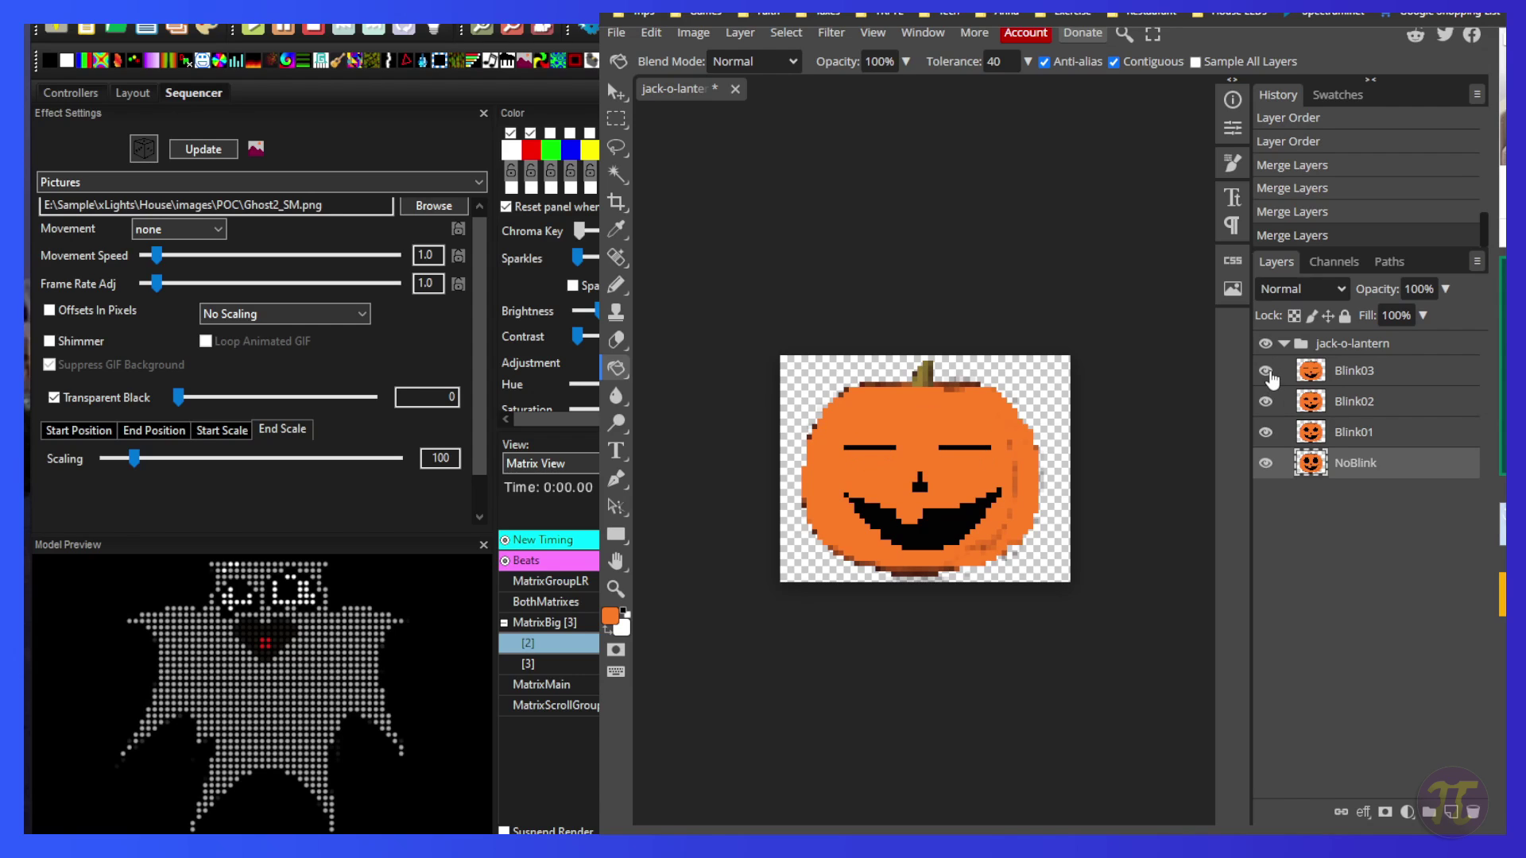
# Duplicate Blink02 and Blink01, stacking Blink02 copy then Blink01 copy above Blink03.
pyautogui.rightClick(1362, 406)
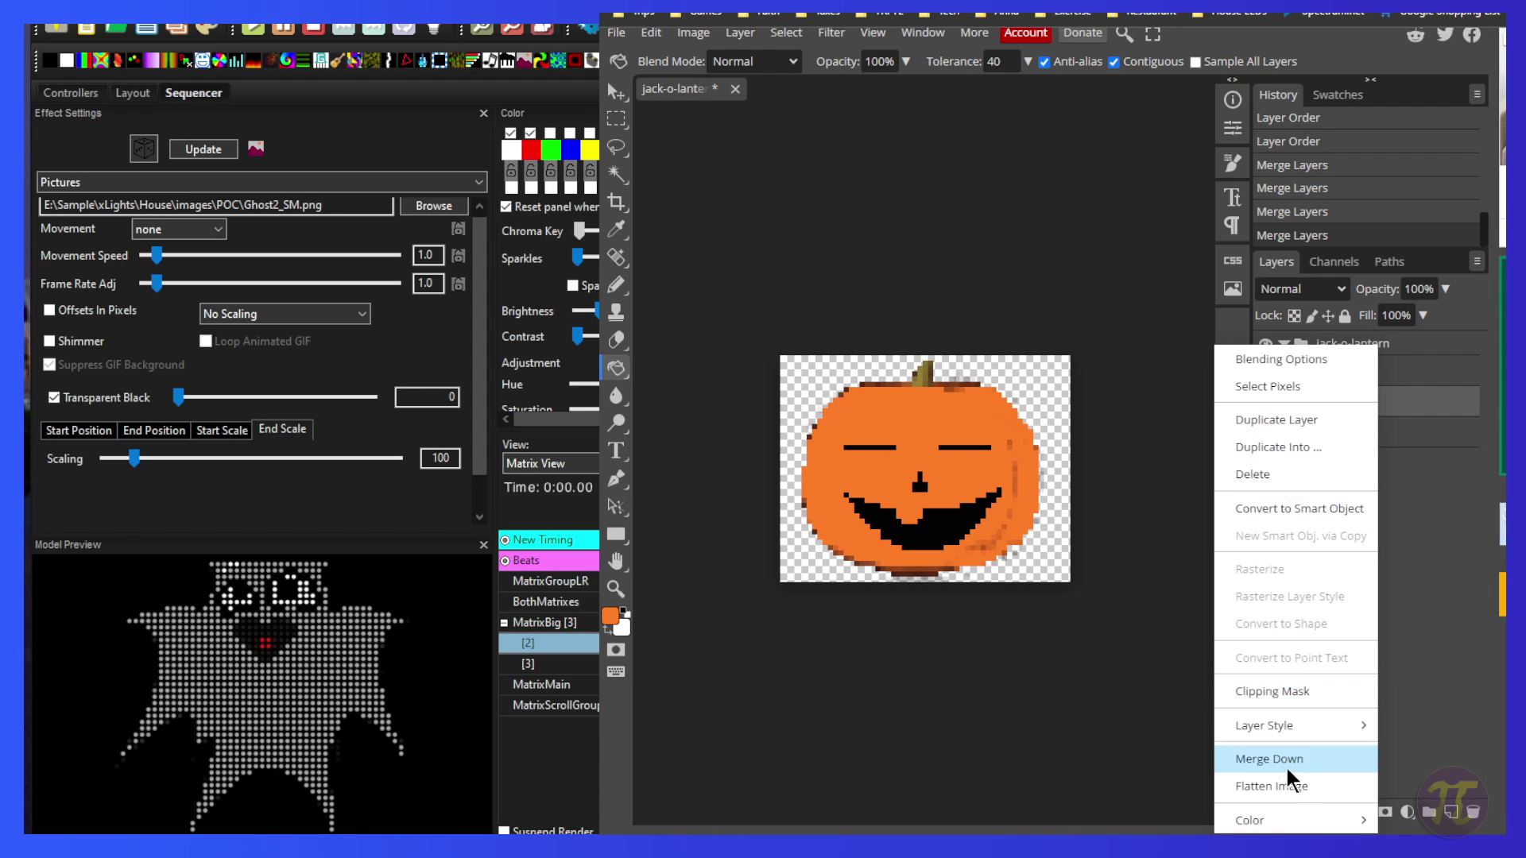
pyautogui.click(1311, 415)
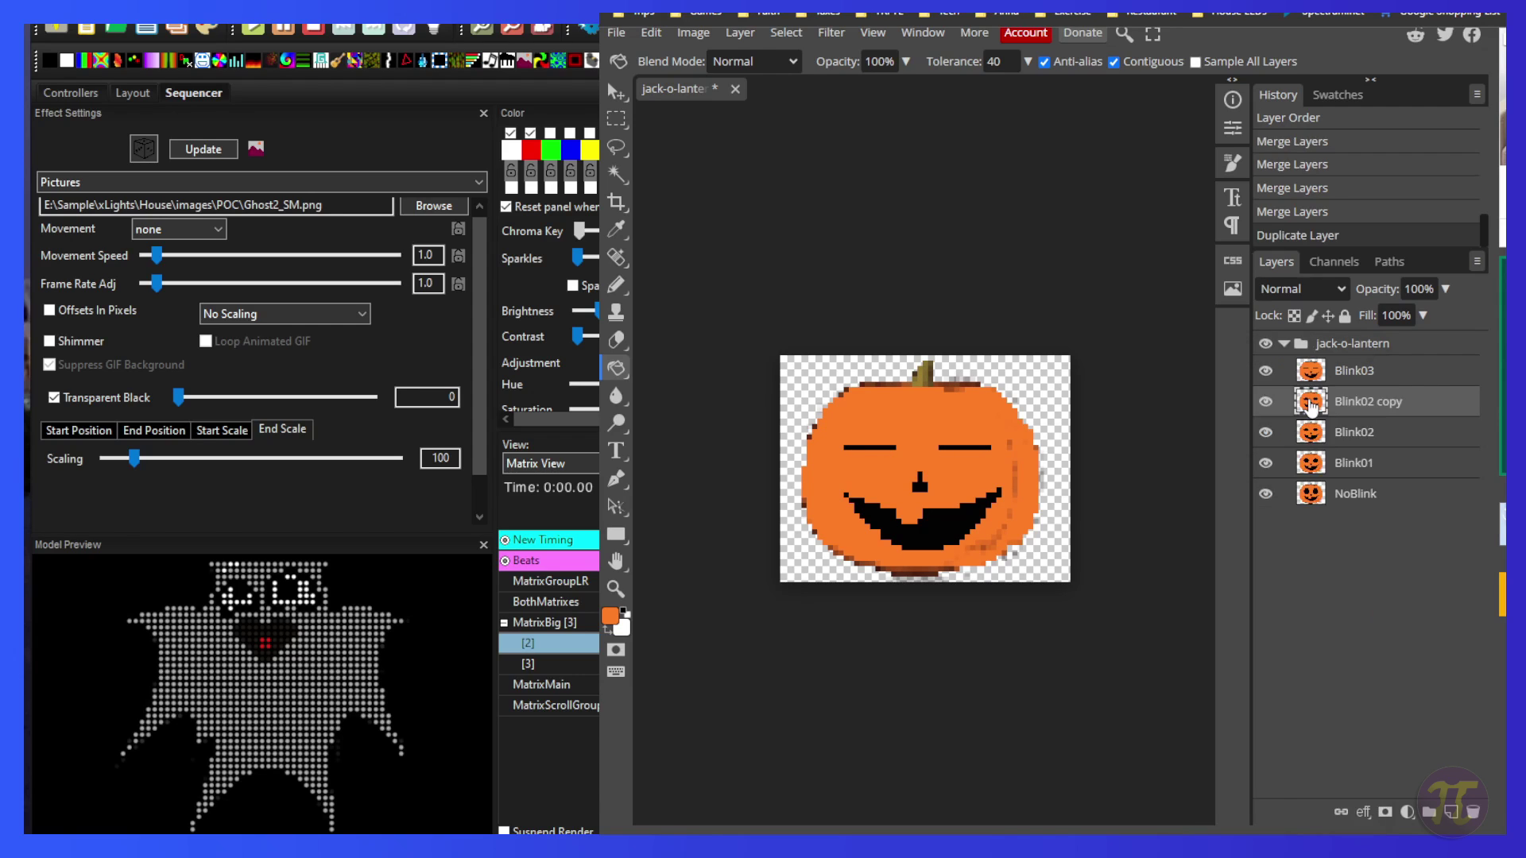
pyautogui.moveTo(1389, 364); pyautogui.dragTo(1389, 359)
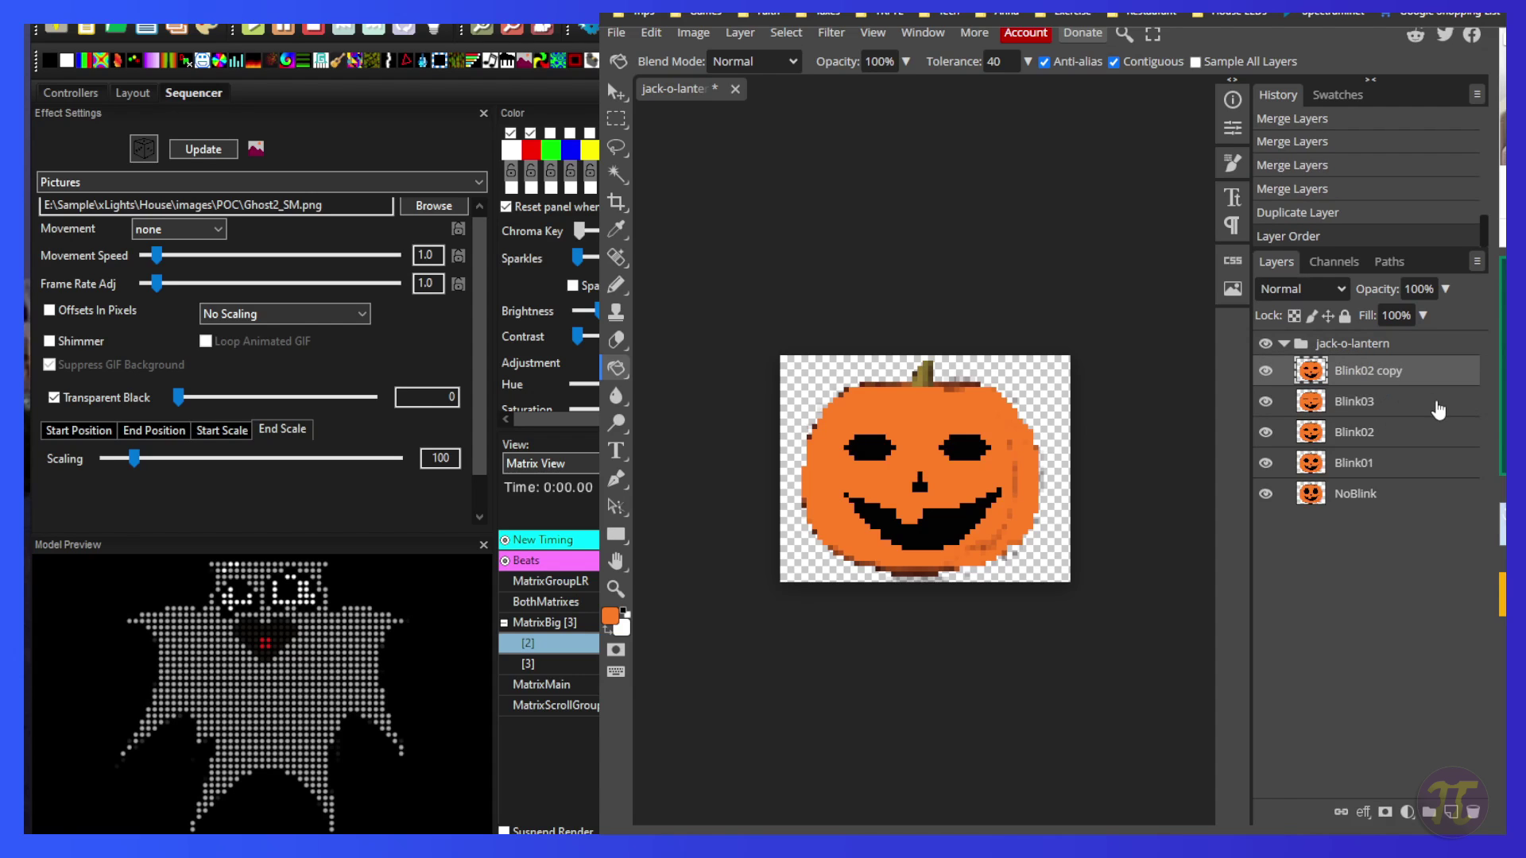
pyautogui.click(1363, 469)
pyautogui.rightClick(1363, 469)
pyautogui.click(1295, 420)
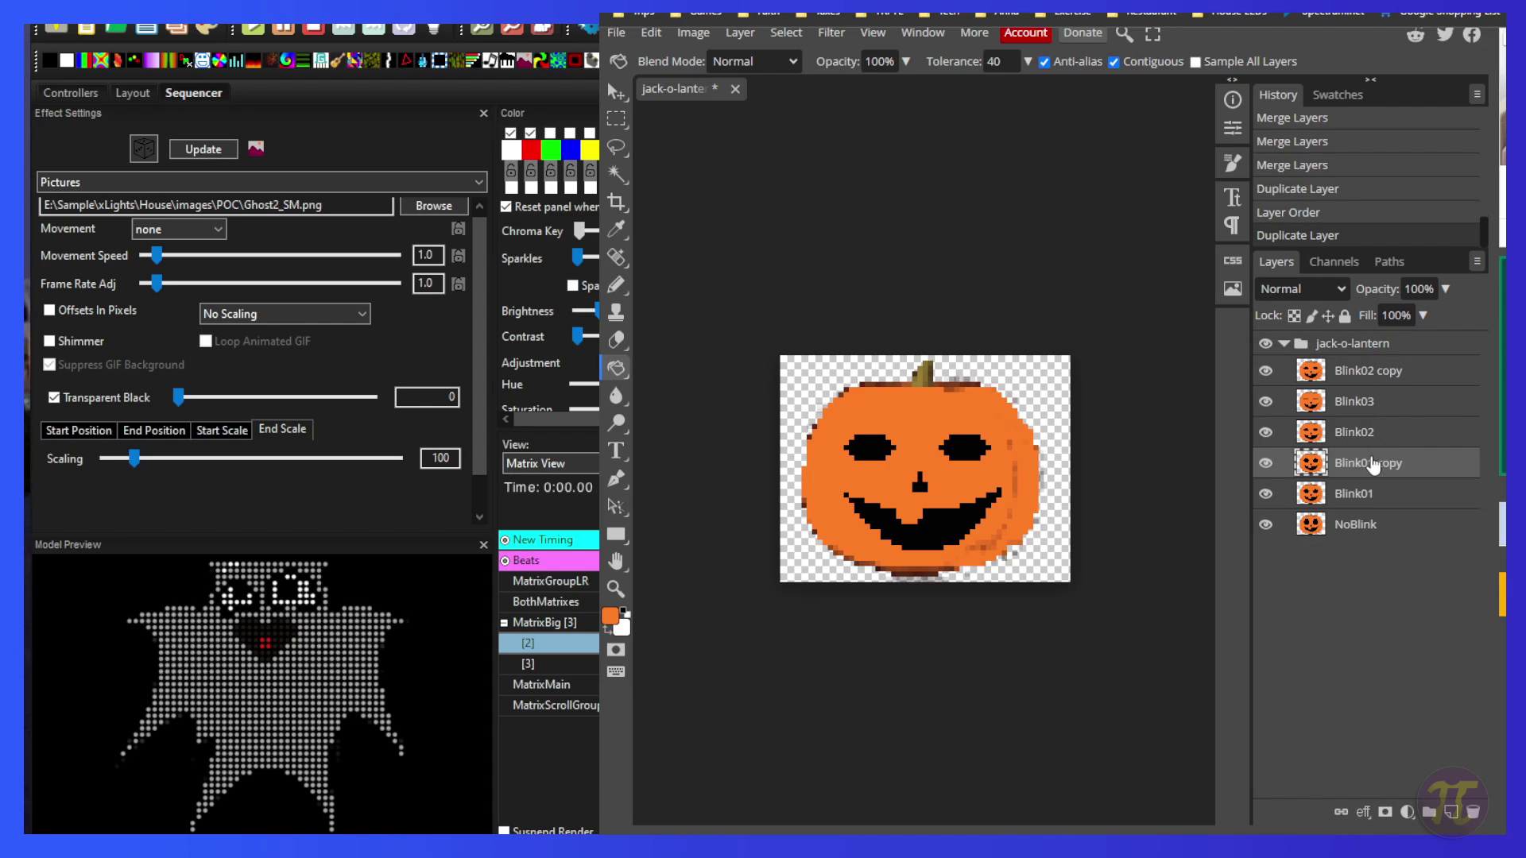
pyautogui.moveTo(1389, 383); pyautogui.dragTo(1389, 386)
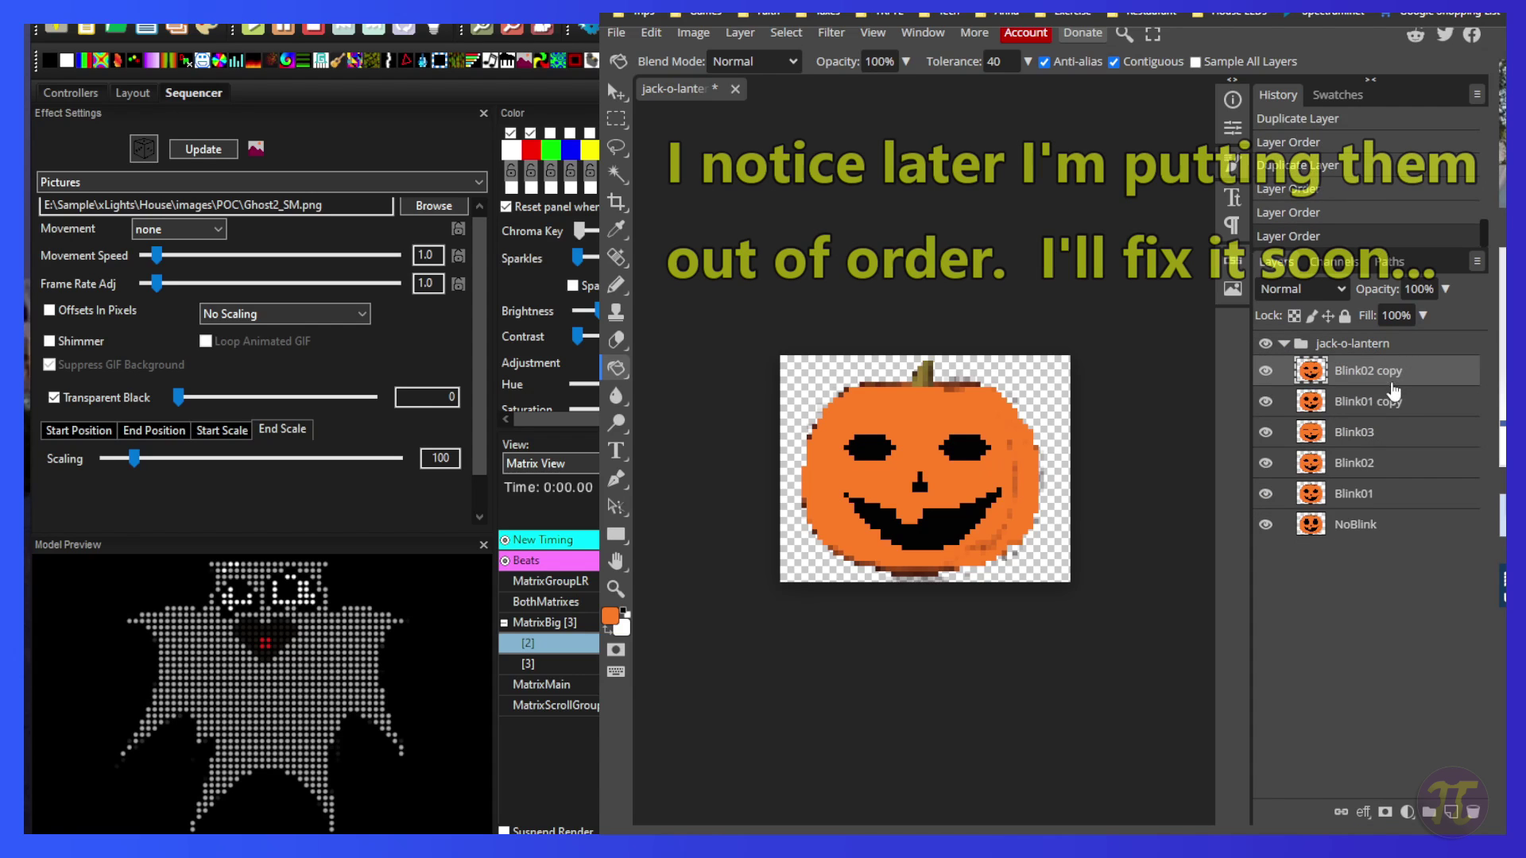
# Put a NoBlink copy at the top of the group and hide every frame except NoBlink.
pyautogui.click(1367, 529)
pyautogui.rightClick(1367, 530)
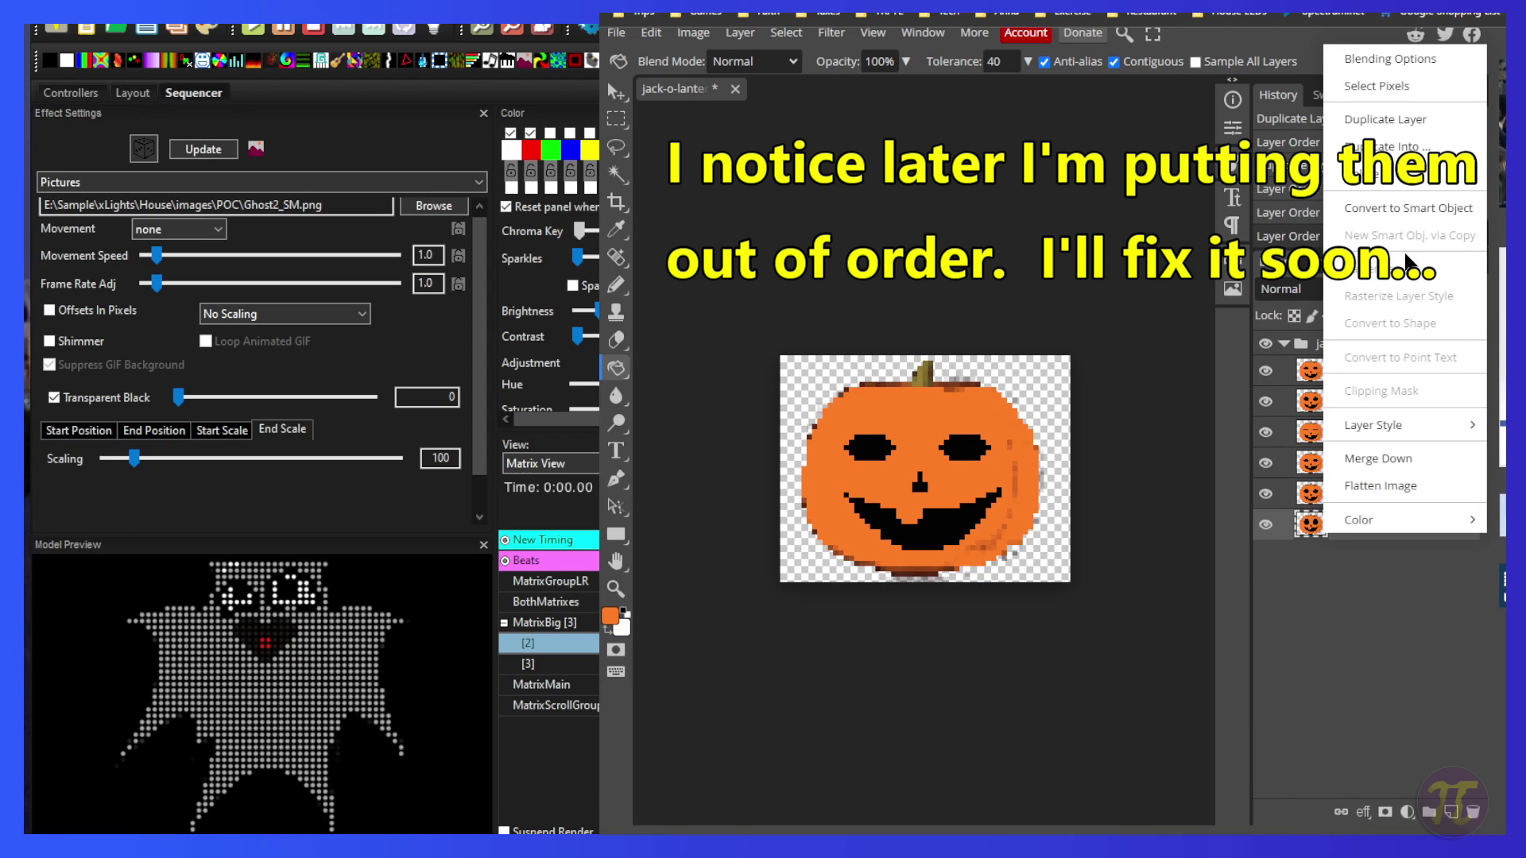
pyautogui.click(1400, 113)
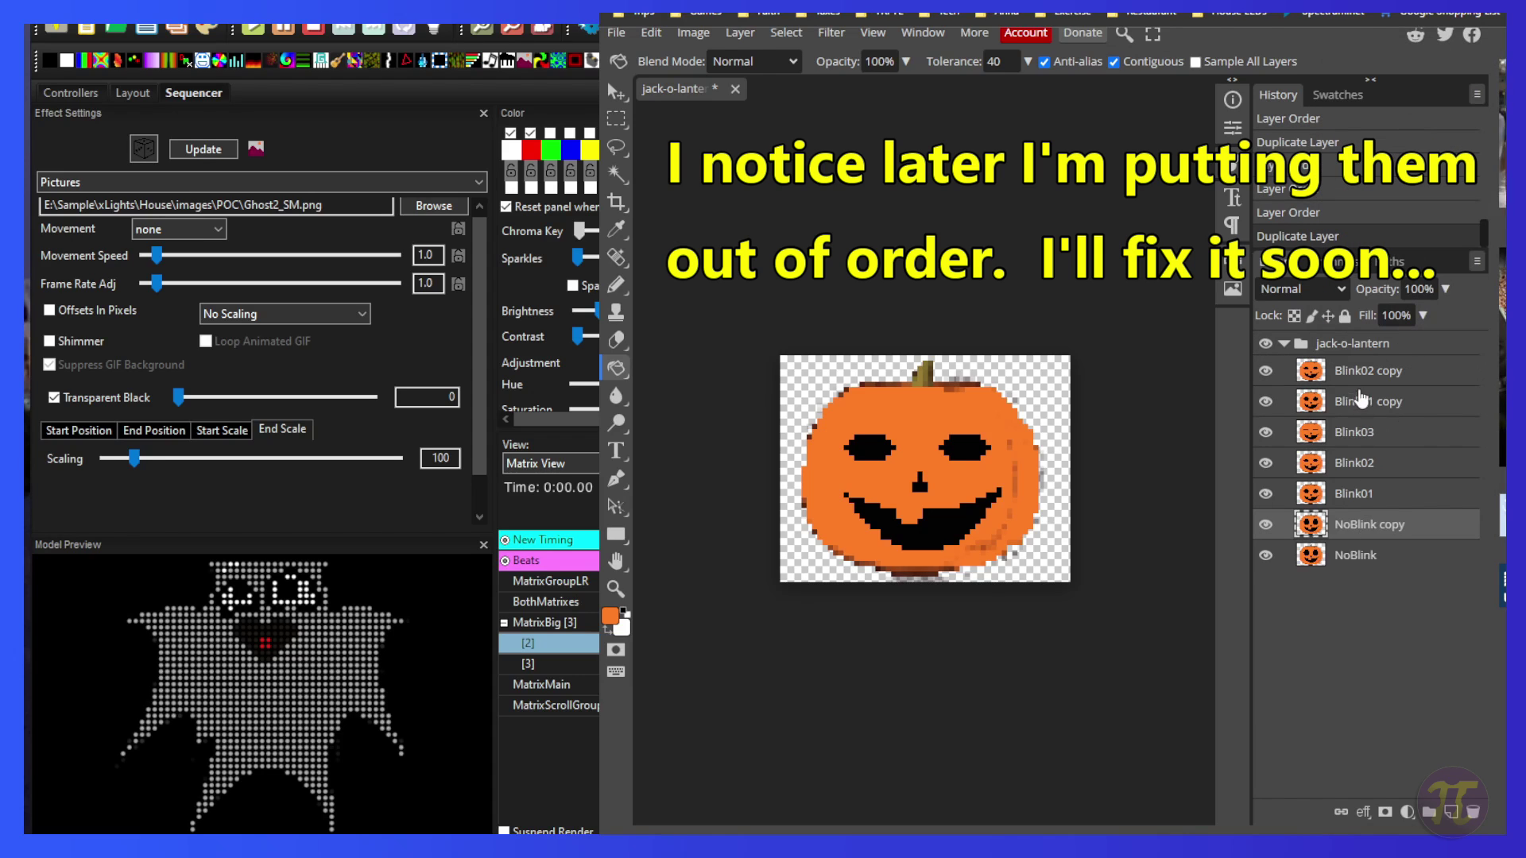
pyautogui.moveTo(1371, 524); pyautogui.dragTo(1365, 374)
pyautogui.click(1265, 370)
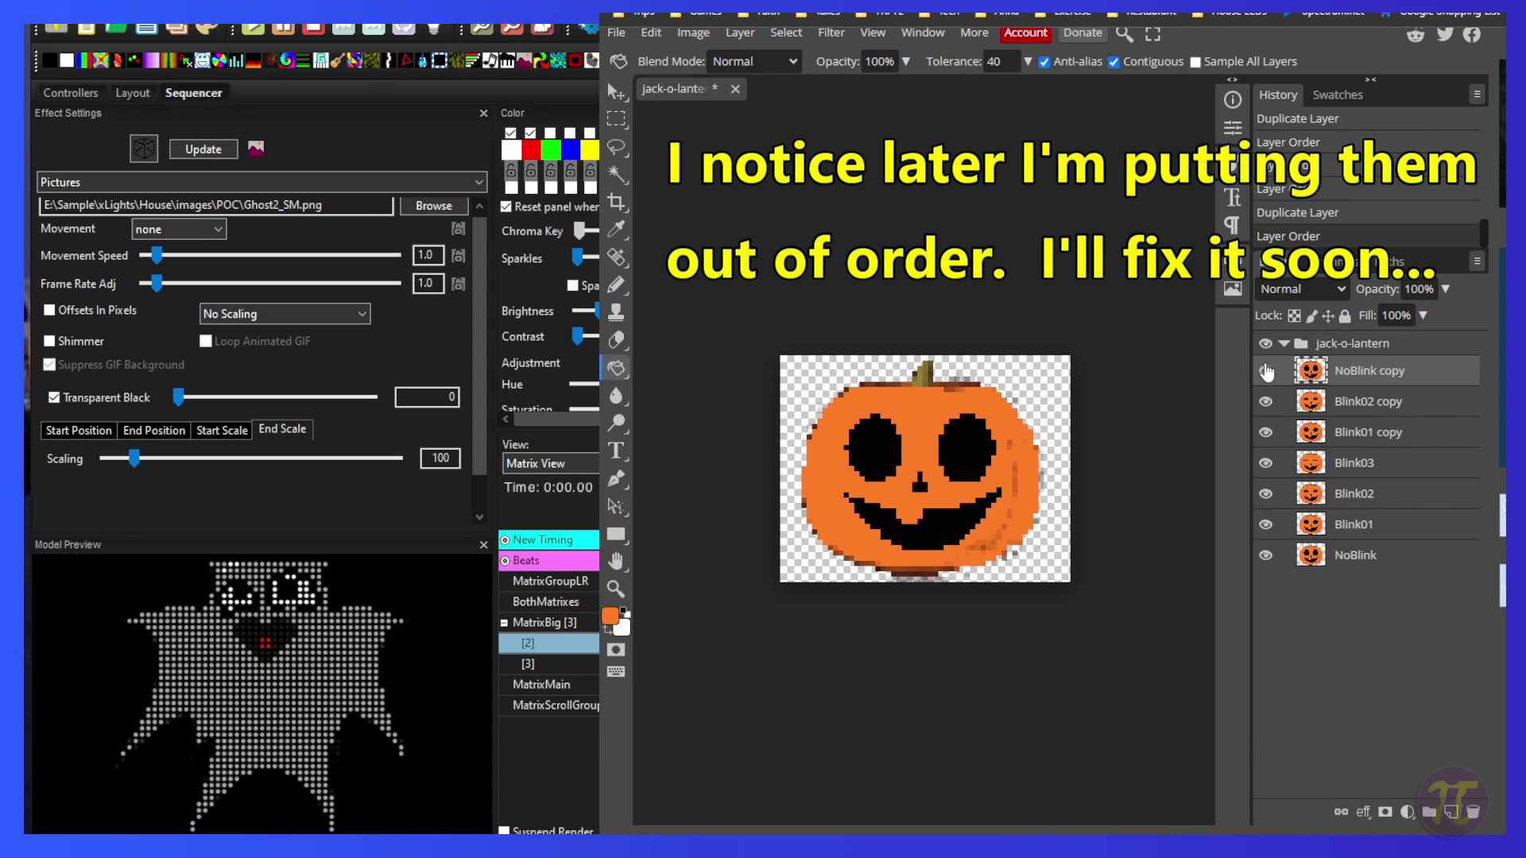
pyautogui.click(1265, 402)
pyautogui.click(1265, 462)
pyautogui.click(1265, 493)
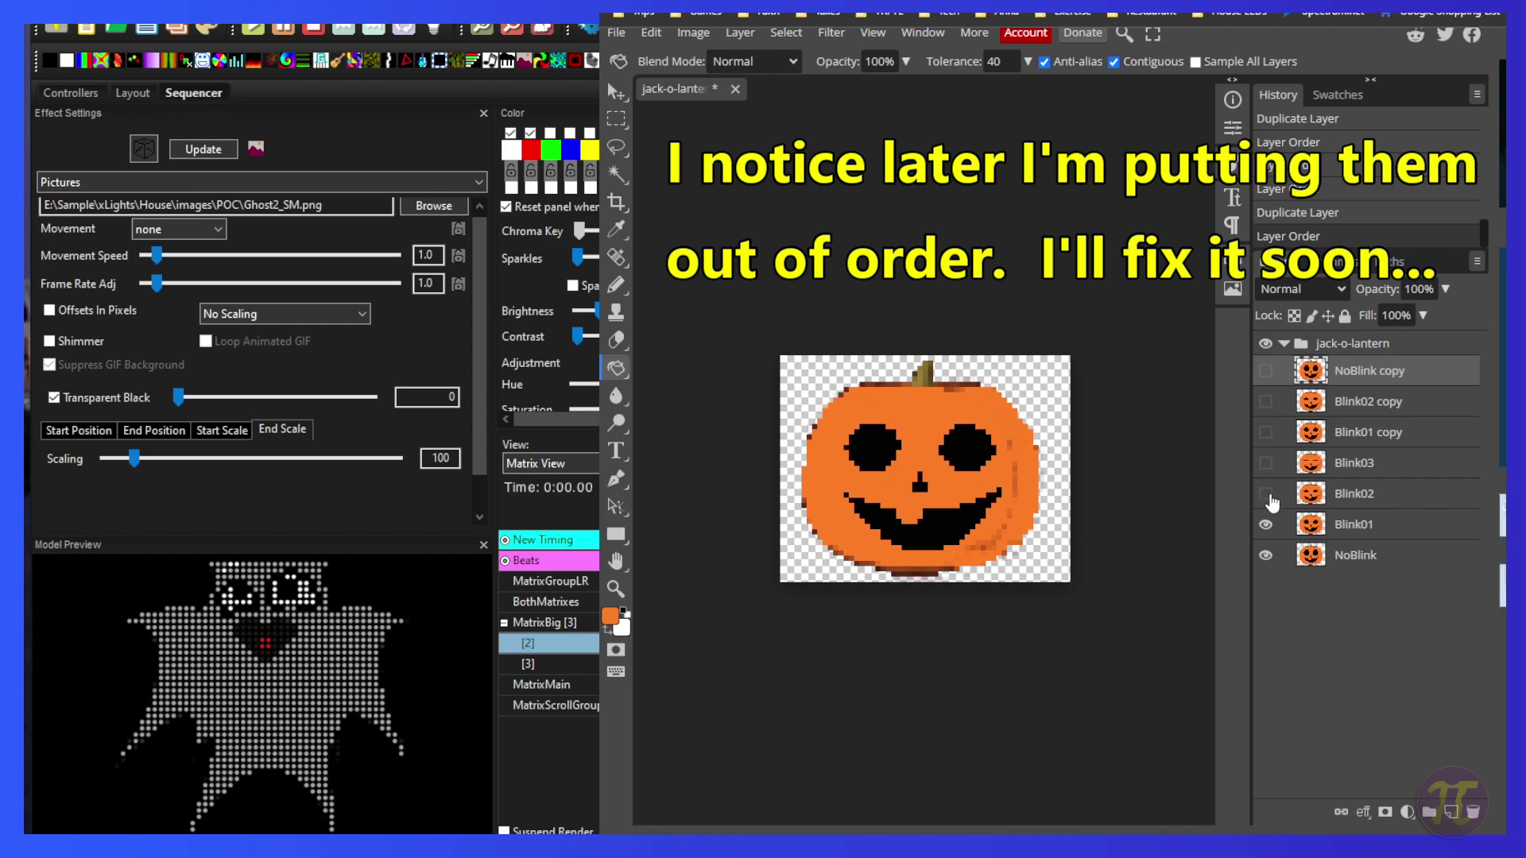
pyautogui.click(1265, 524)
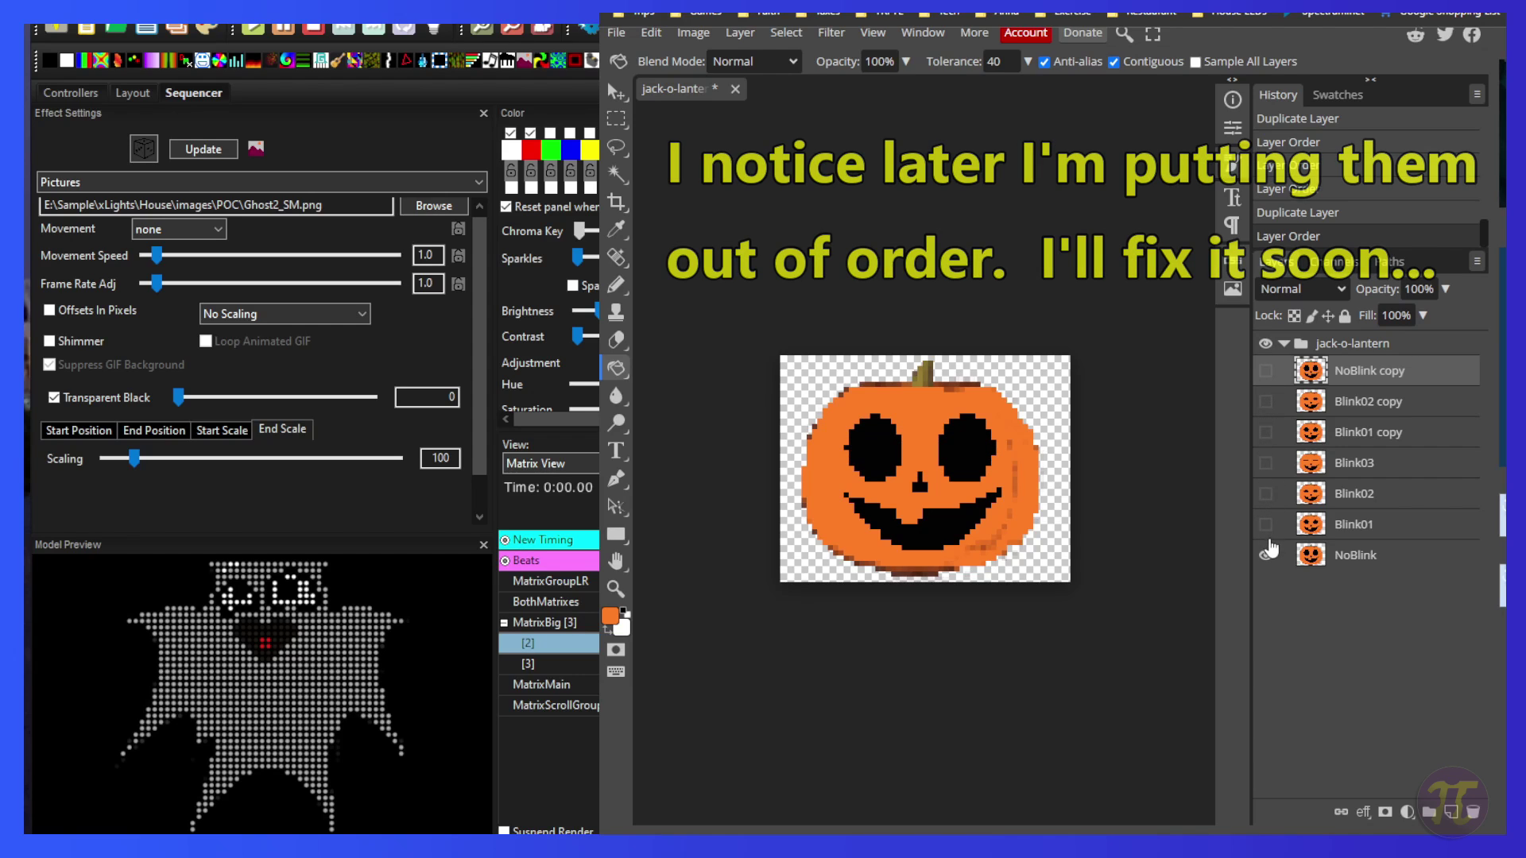
# Rename the NoBlink layer to _a_frm0,1000.
pyautogui.doubleClick(1363, 556)
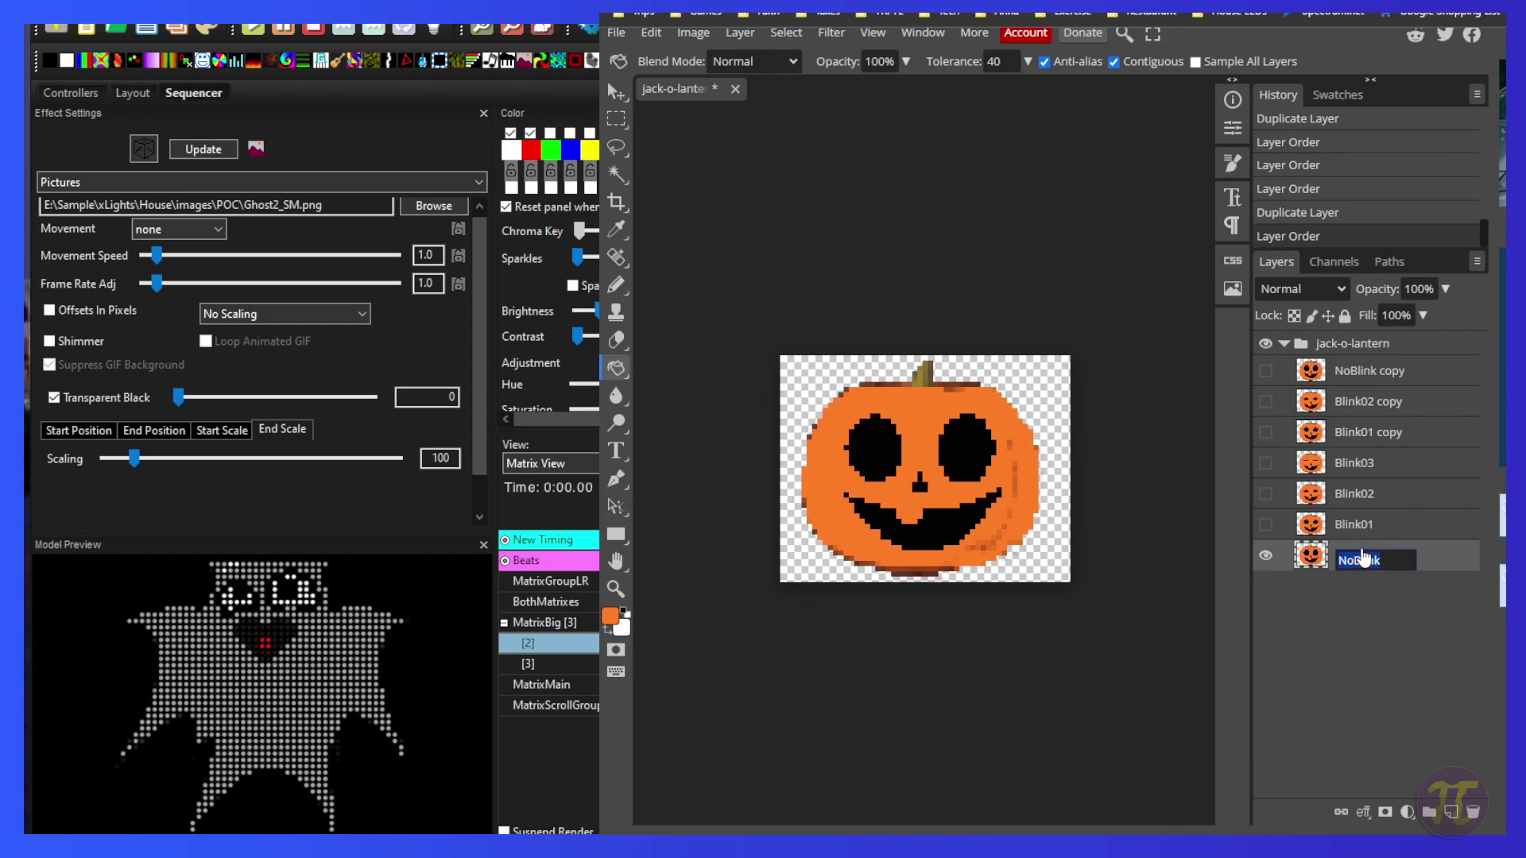
pyautogui.press('BackSpace')
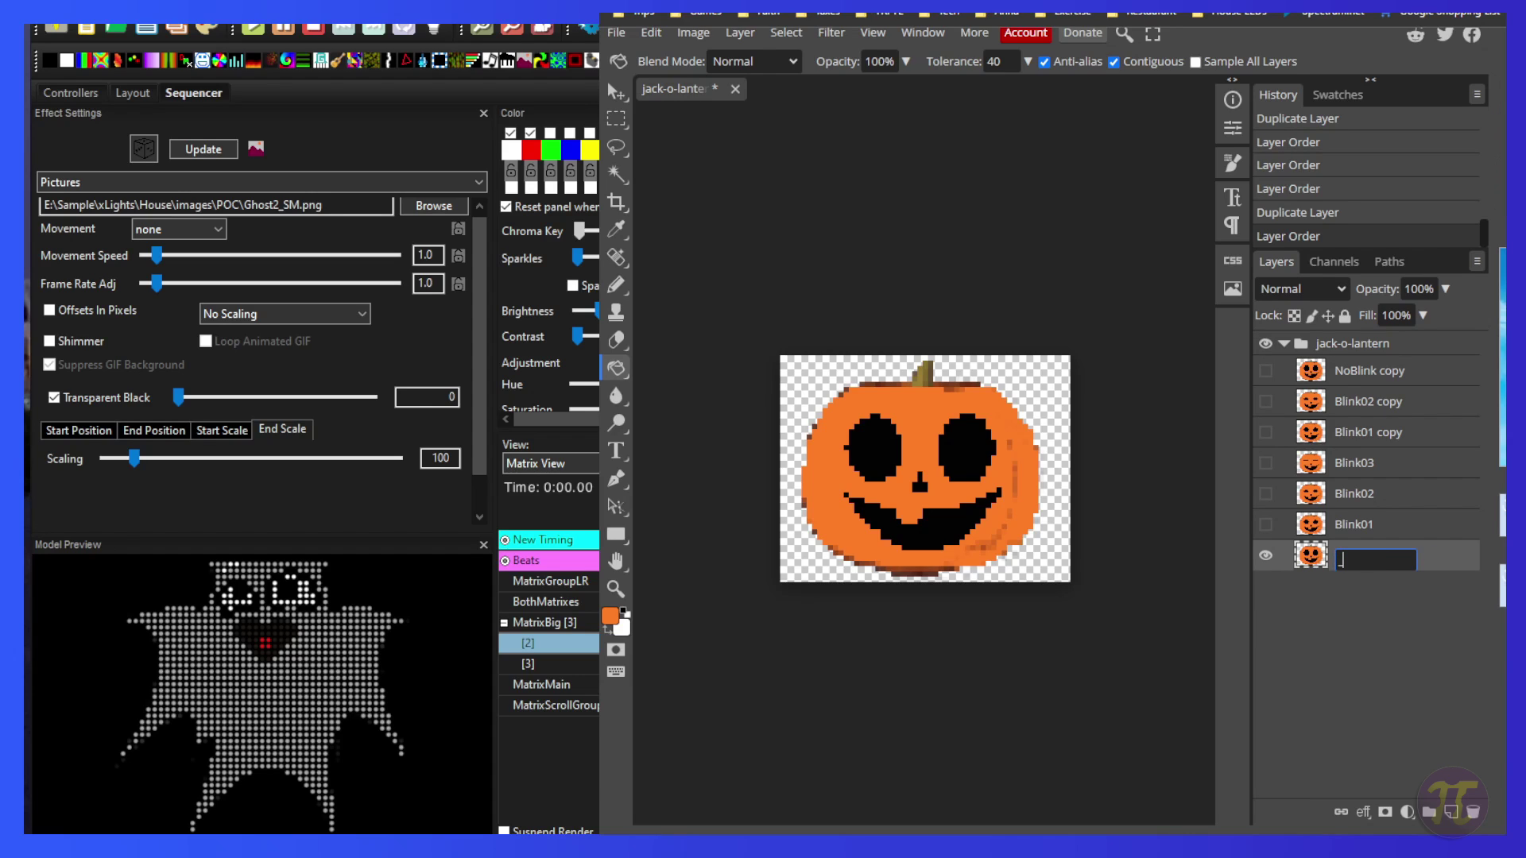
pyautogui.write('_a_frm')
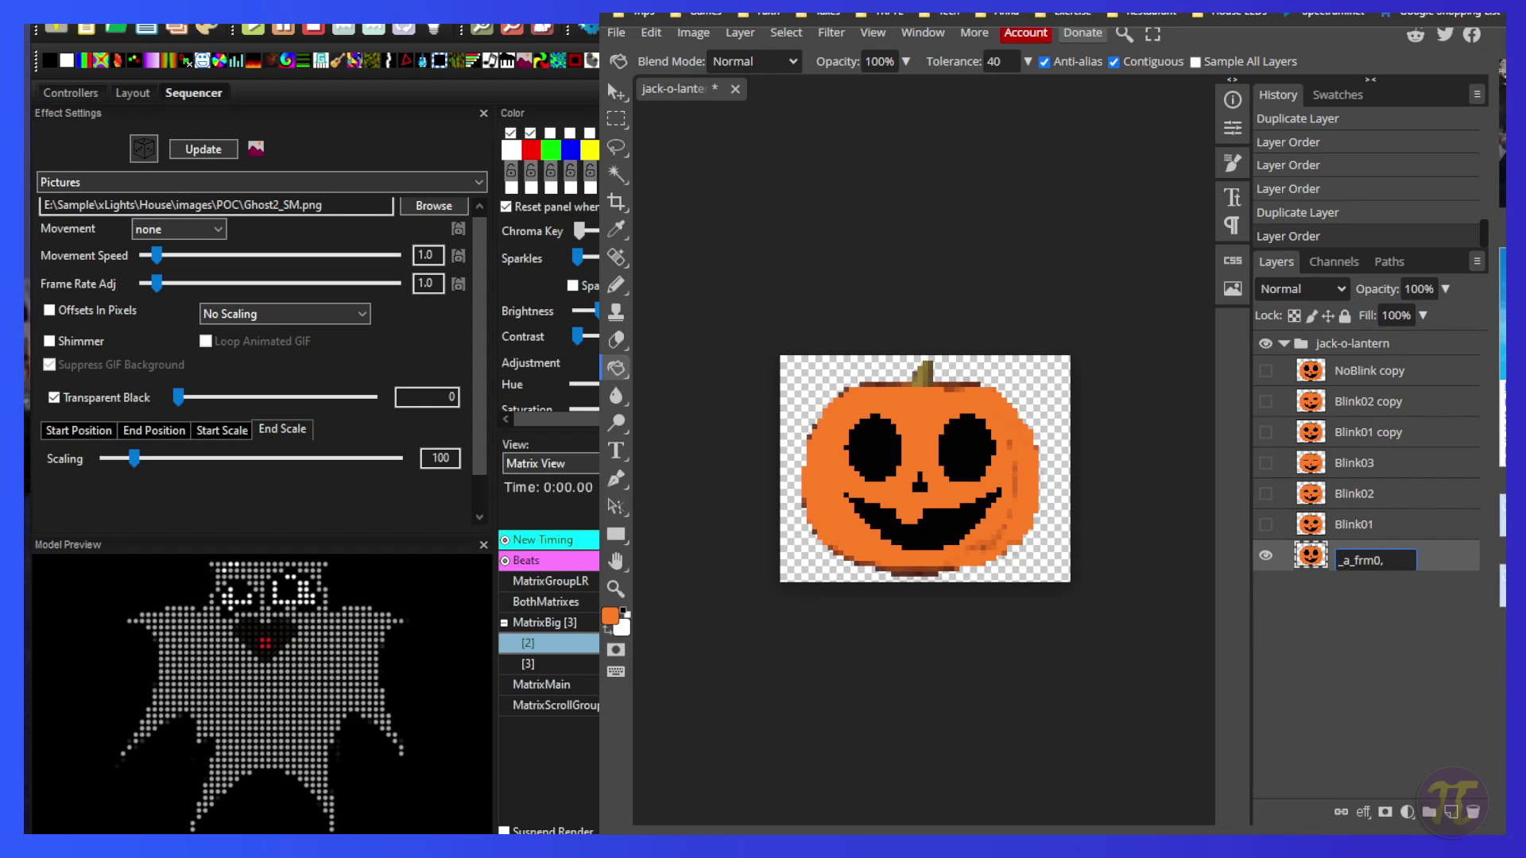
pyautogui.write('0,1000')
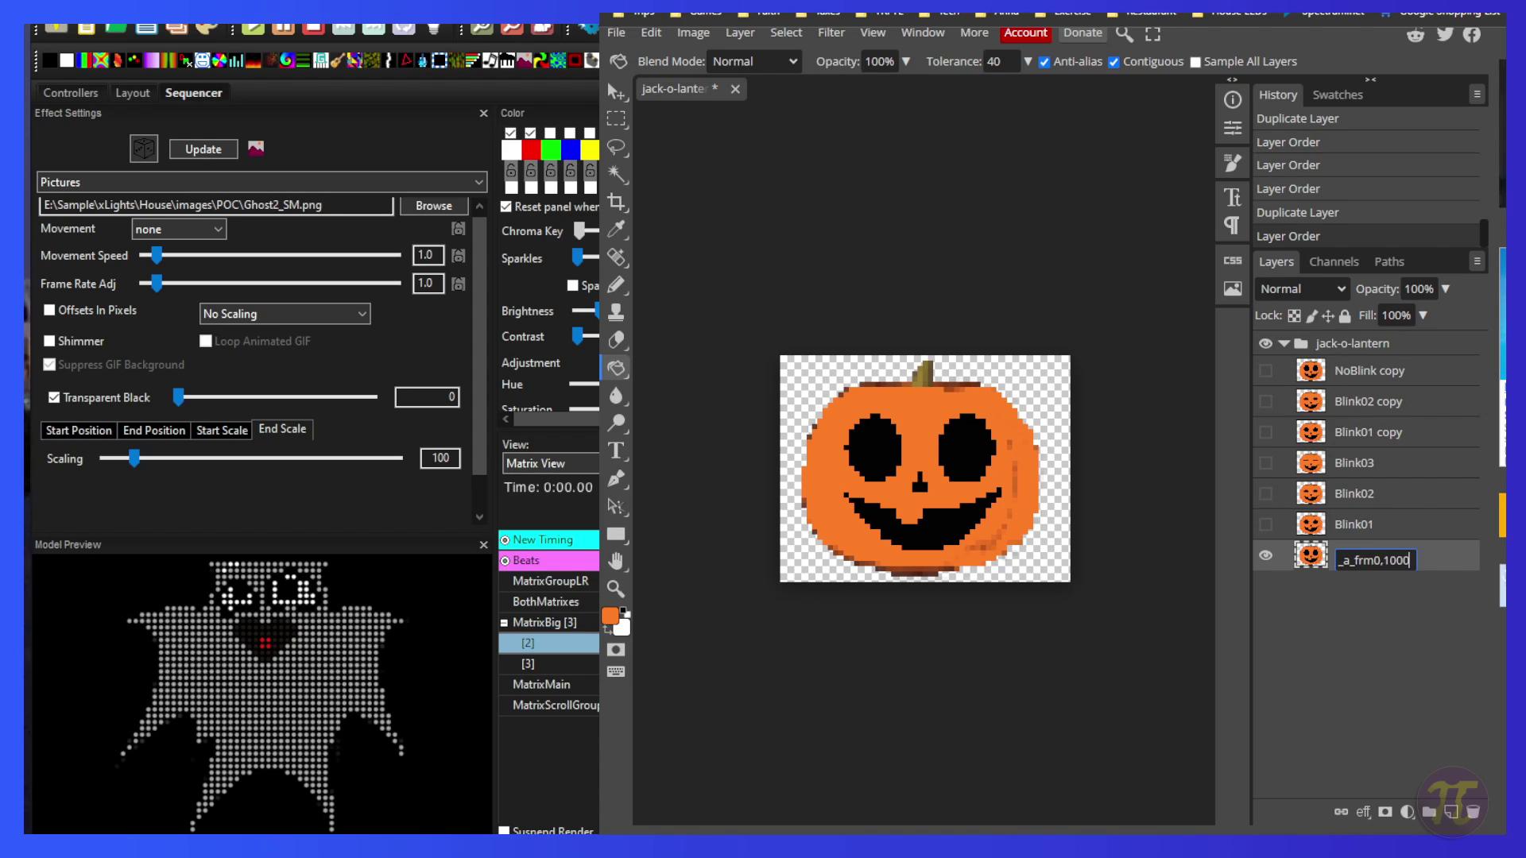
pyautogui.press('Return')
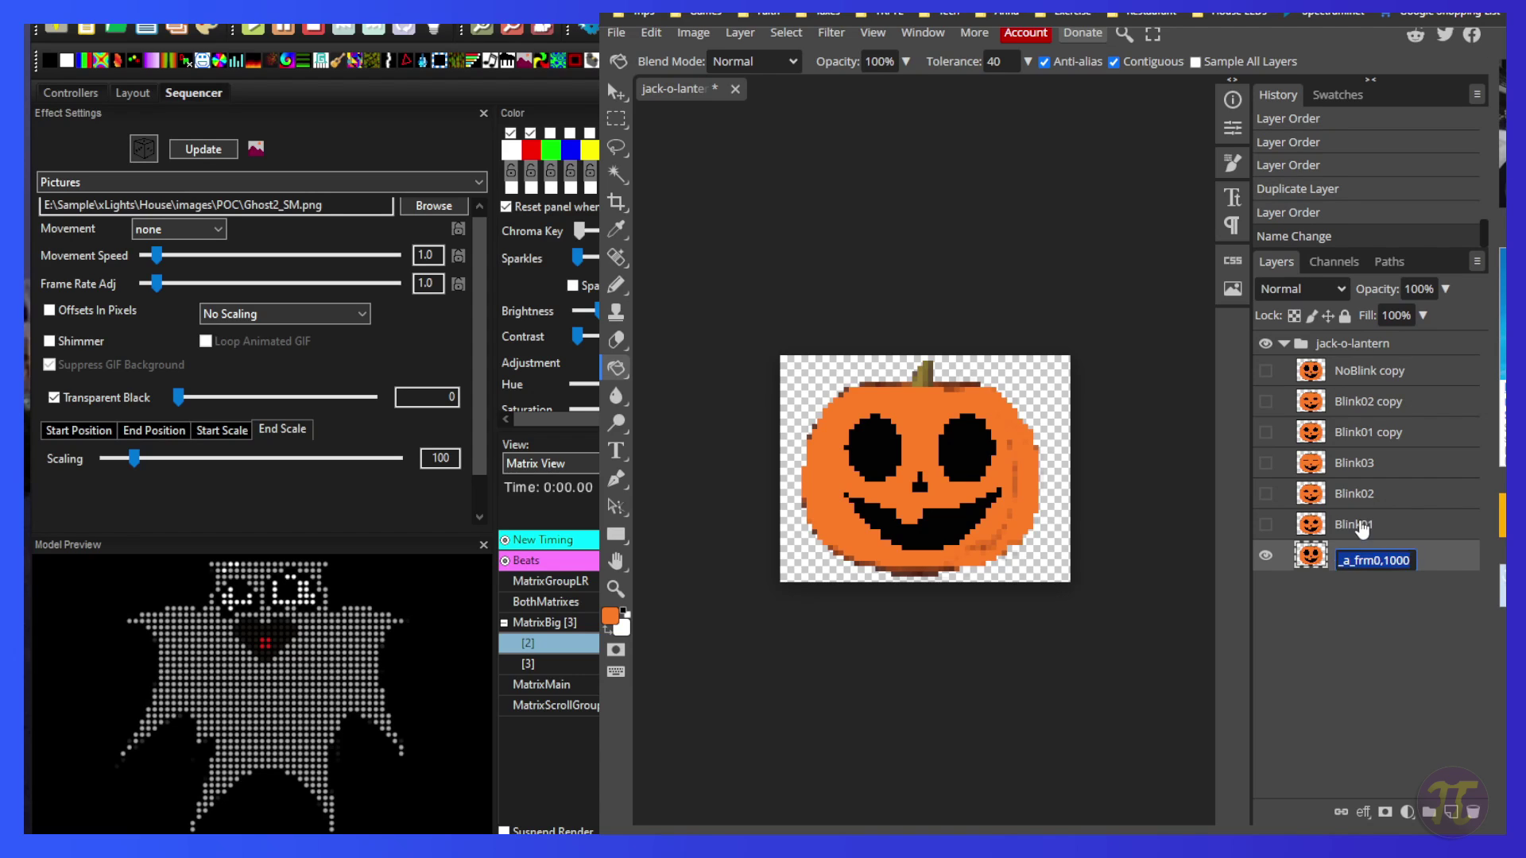
# Rename the Blink01 layer to _a_frm1,60.
pyautogui.click(1362, 526)
pyautogui.doubleClick(1361, 526)
pyautogui.write('_a_frm0,1000')
pyautogui.press('Left')
pyautogui.press('Left')
pyautogui.press('Left')
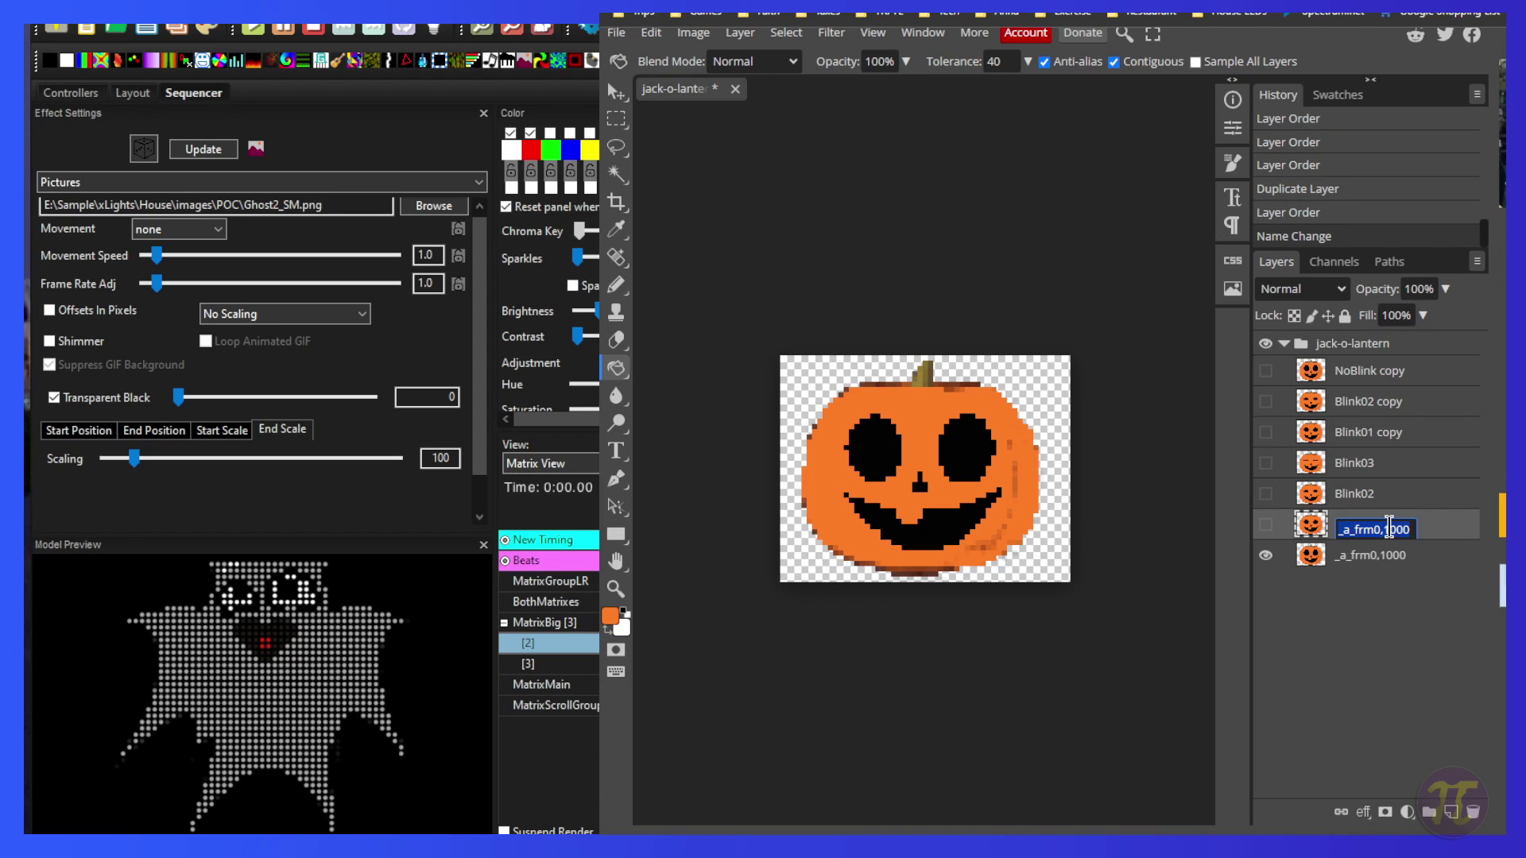
pyautogui.press('Left')
pyautogui.hotkey('shift', 'End')
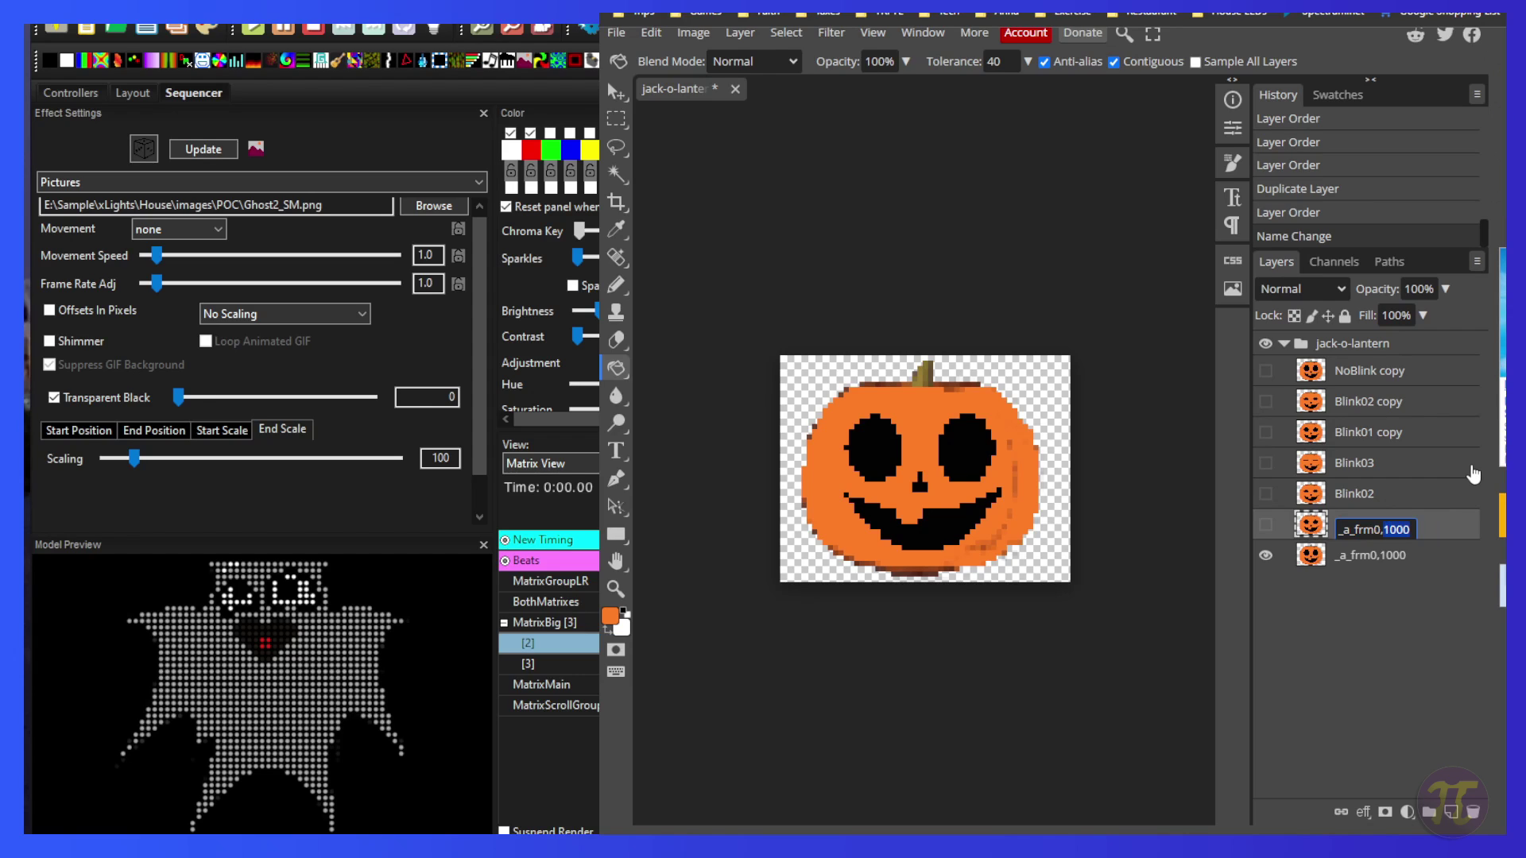
pyautogui.write('60')
pyautogui.hotkey('shift', 'Left')
pyautogui.hotkey('shift', 'Left')
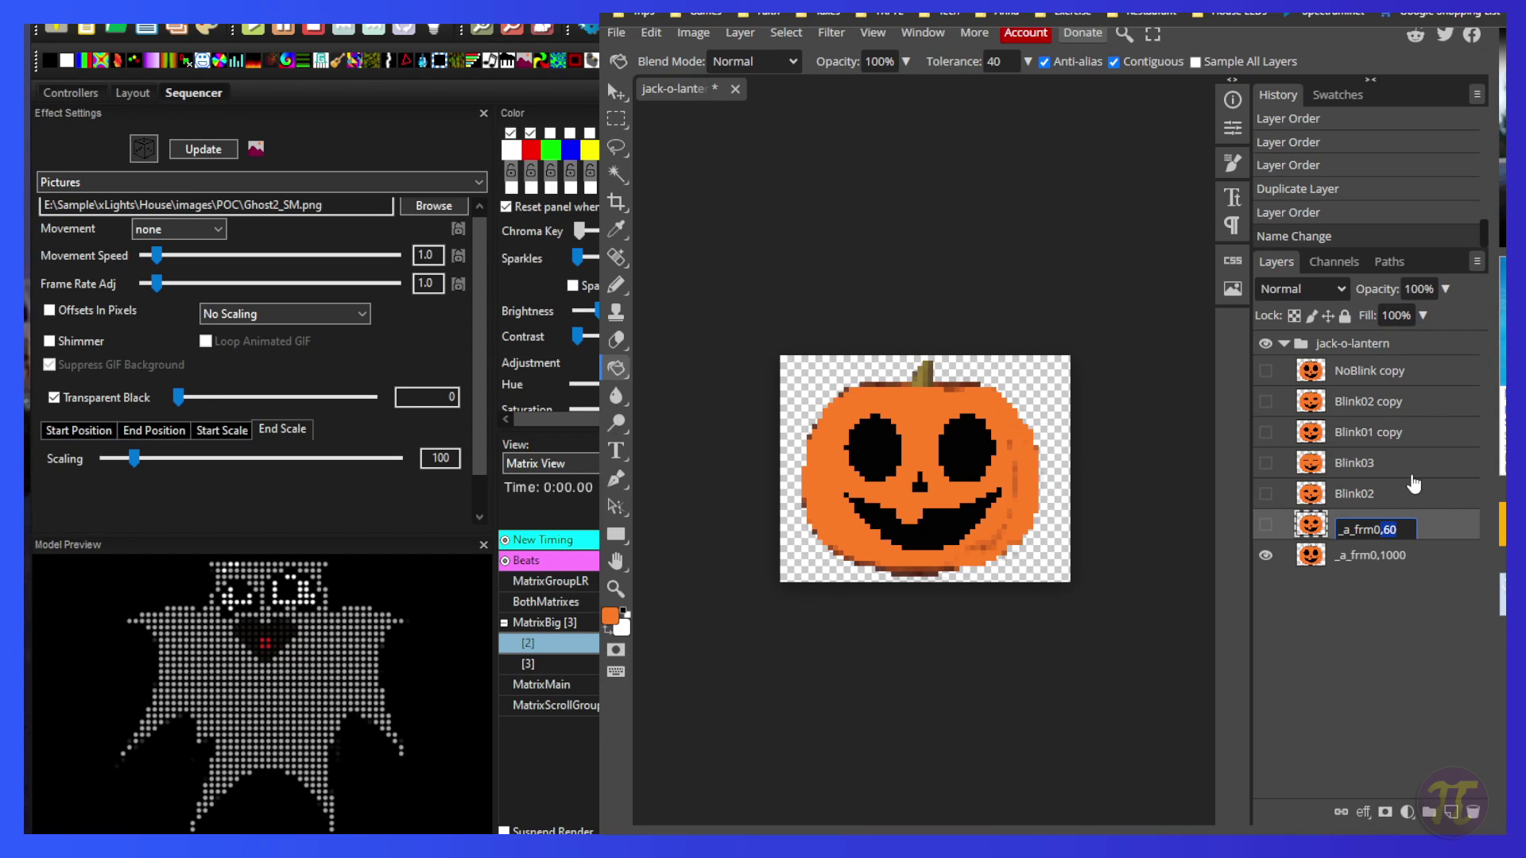
pyautogui.press('Return')
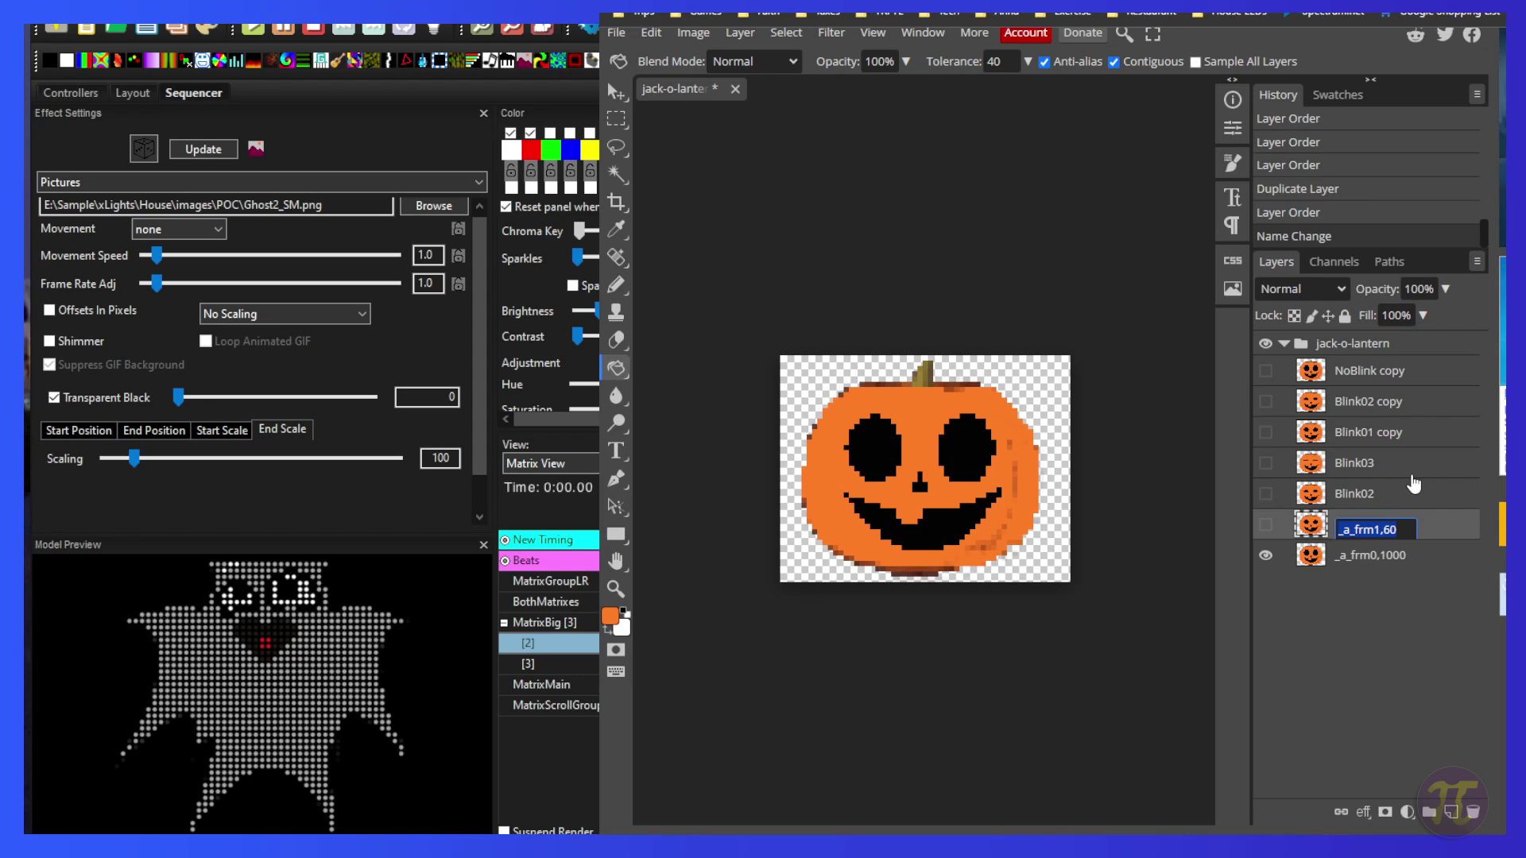
# Rename the Blink02 layer and the next blink layer, frames 2 and 3, each with a 60 ms duration.
pyautogui.doubleClick(1406, 493)
pyautogui.write('_a_frm1,60')
pyautogui.press('Left')
pyautogui.press('Left')
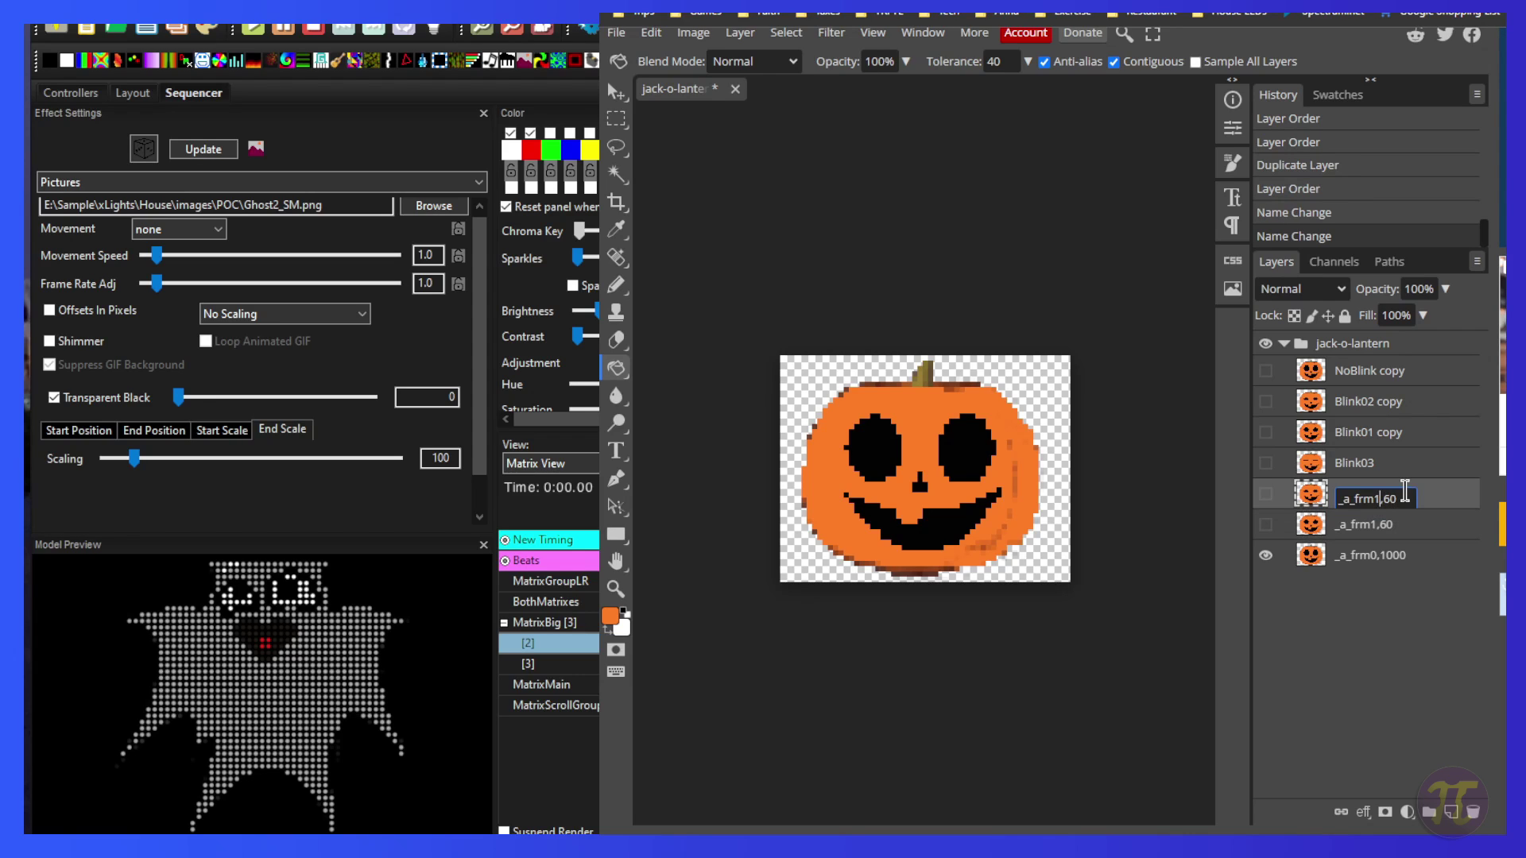
pyautogui.press('Return')
pyautogui.doubleClick(1379, 467)
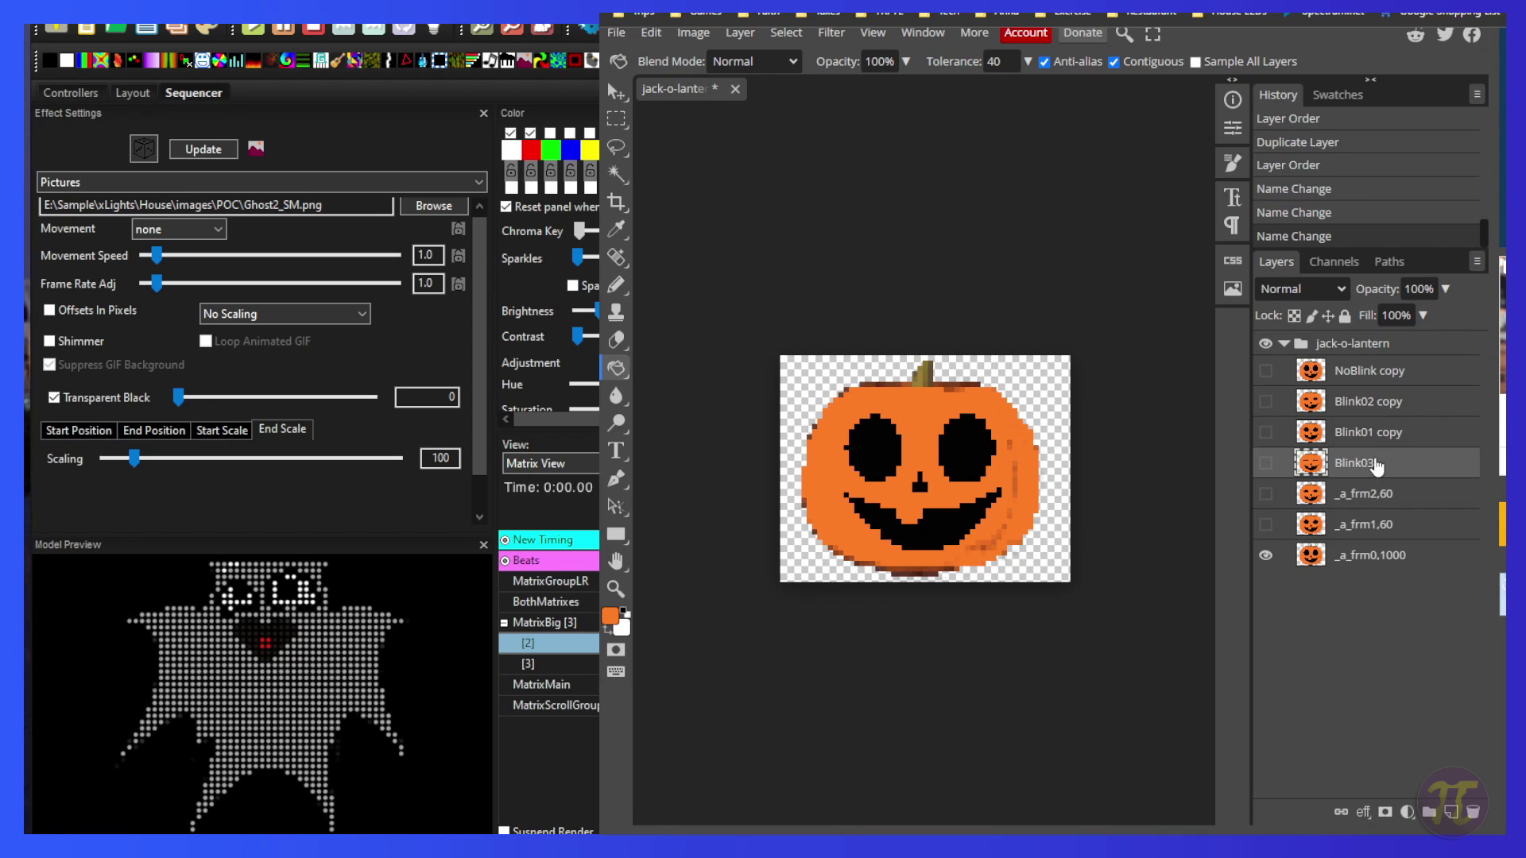
pyautogui.write('_a_frm1,60')
pyautogui.press('Left')
pyautogui.press('Left')
pyautogui.press('Left')
pyautogui.press('BackSpace')
pyautogui.write('3')
pyautogui.press('Return')
# Rename the Blink01 copy and Blink02 copy layers to _a_frm4,60 and _a_frm5,60.
pyautogui.doubleClick(1405, 432)
pyautogui.write('_a_frm1,60')
pyautogui.press('Left')
pyautogui.press('Left')
pyautogui.press('Left')
pyautogui.press('BackSpace')
pyautogui.write('4')
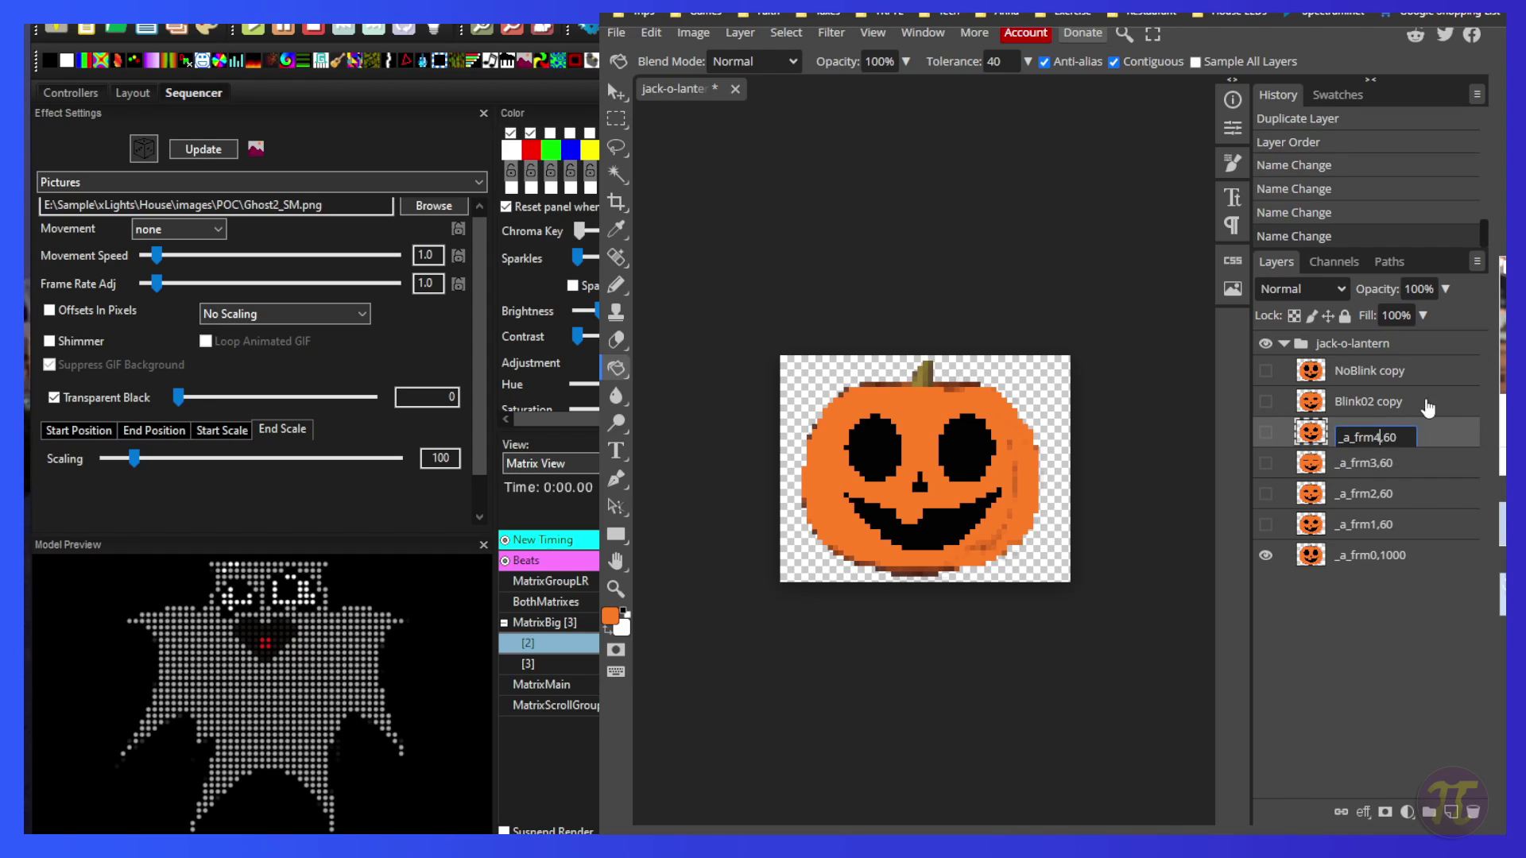
pyautogui.press('Return')
pyautogui.doubleClick(1405, 402)
pyautogui.write('_a_frm1,60')
pyautogui.press('Left')
pyautogui.press('Left')
pyautogui.press('Left')
pyautogui.press('BackSpace')
pyautogui.write('5')
pyautogui.press('Return')
# Rename the NoBlink copy layer to _a_frm6,2000.
pyautogui.click(1401, 379)
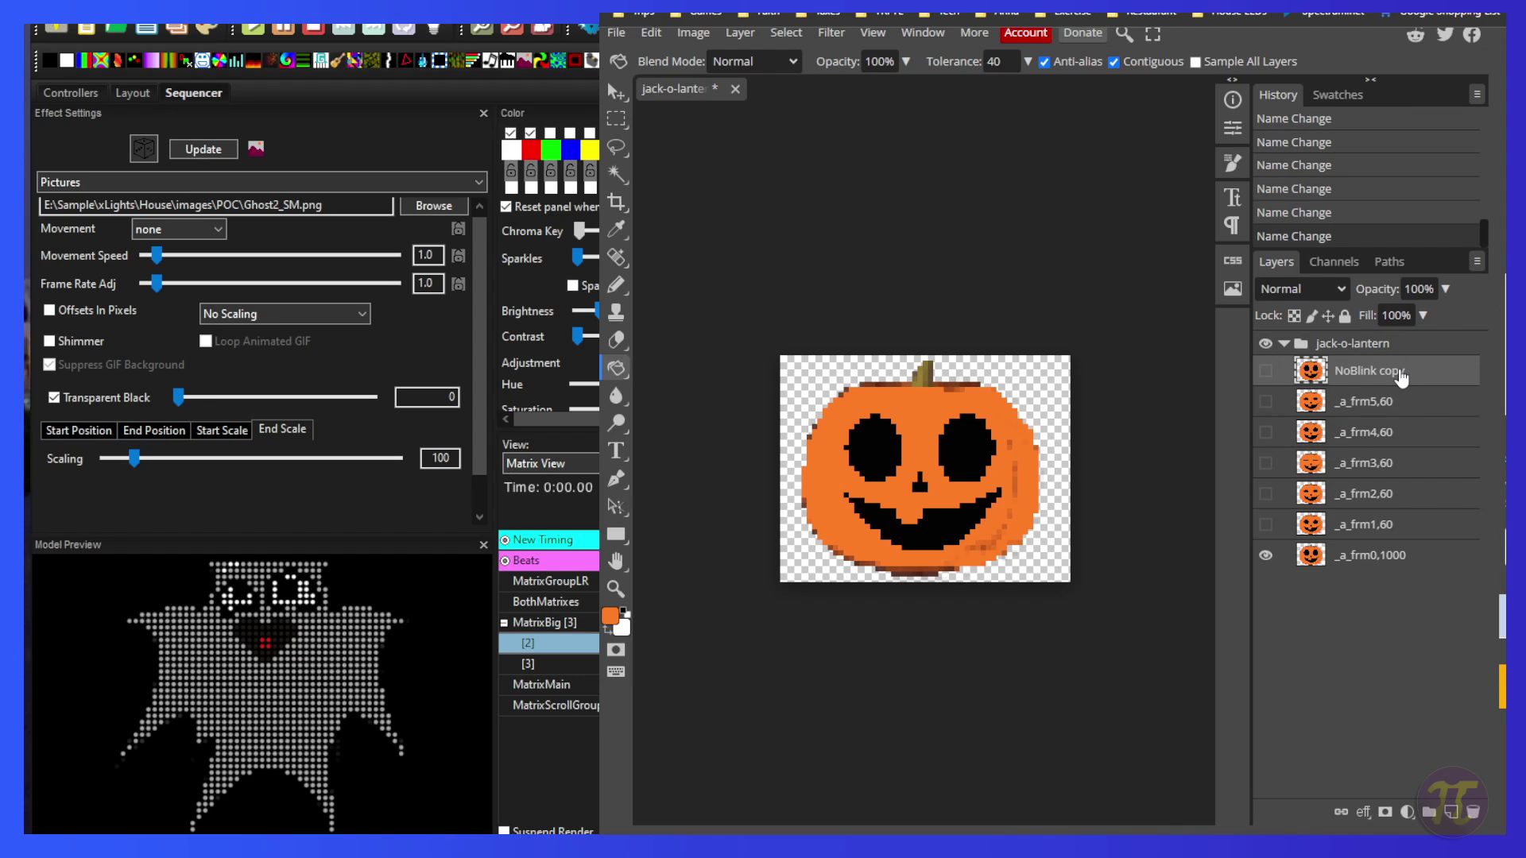
pyautogui.doubleClick(1401, 379)
pyautogui.write('_a_frm1,60')
pyautogui.write('2000')
pyautogui.press('Left')
pyautogui.press('Left')
pyautogui.press('Left')
pyautogui.press('Left')
pyautogui.press('Left')
pyautogui.press('BackSpace')
pyautogui.write('6')
pyautogui.press('Return')
pyautogui.click(615, 35)
# Move layer _a_frm4,60 above _a_frm5,60 in the layer stack.
pyautogui.moveTo(691, 289)
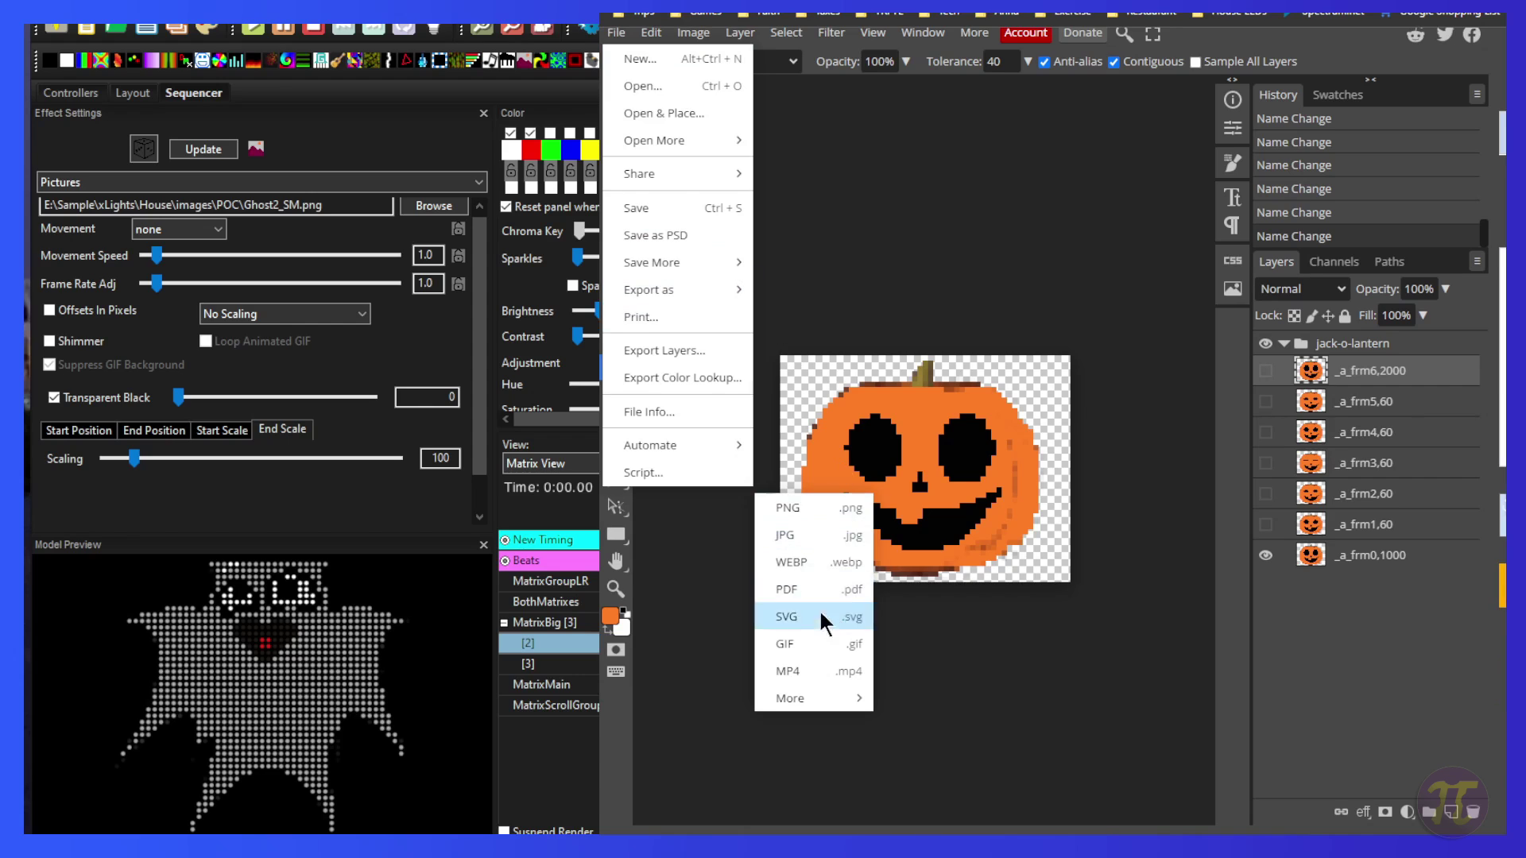
pyautogui.click(804, 644)
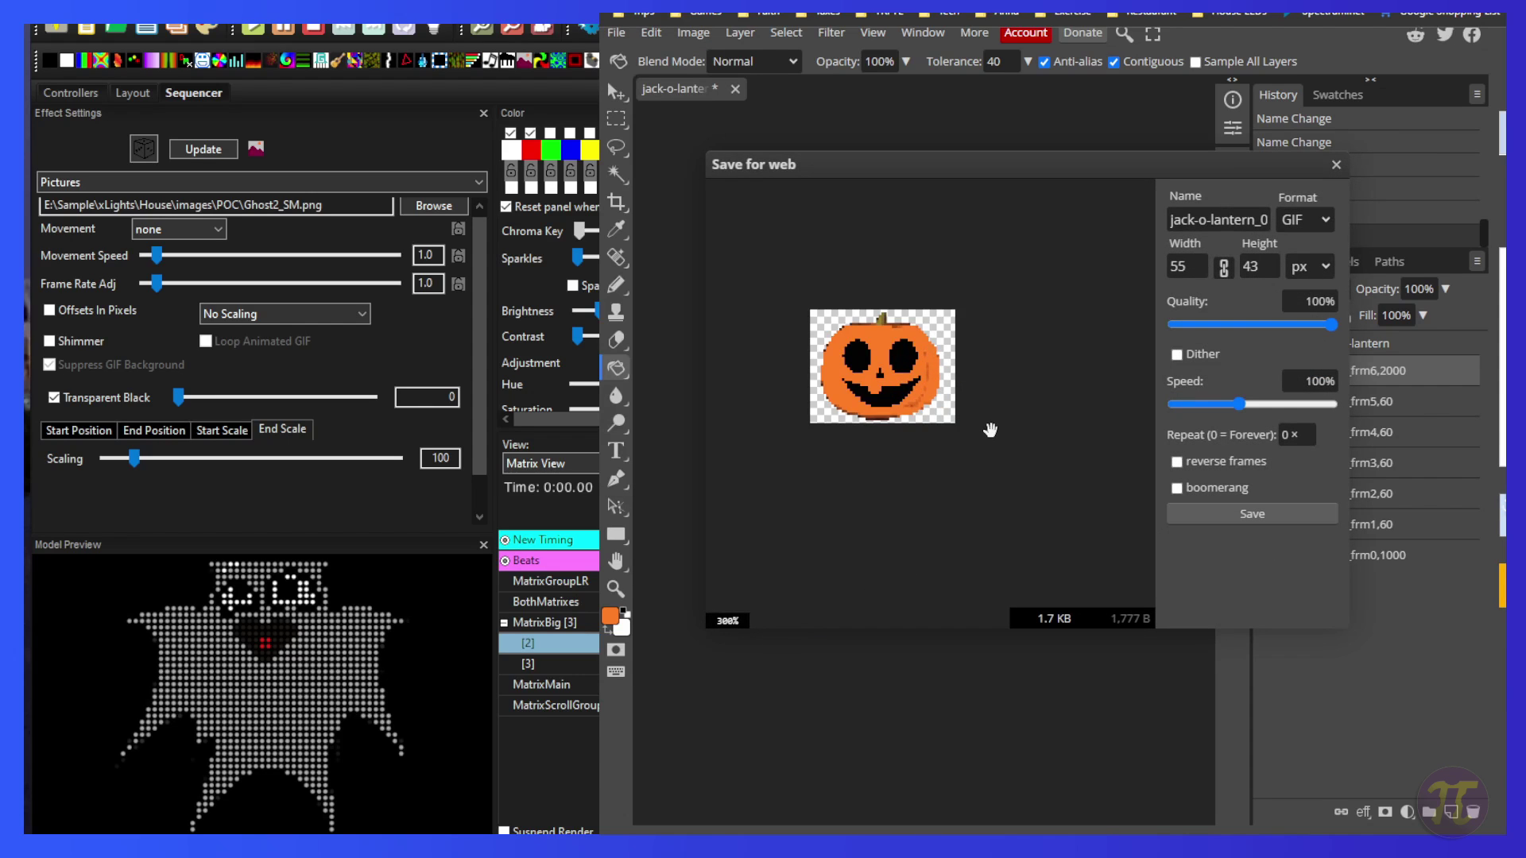
pyautogui.moveTo(1001, 164); pyautogui.dragTo(859, 87)
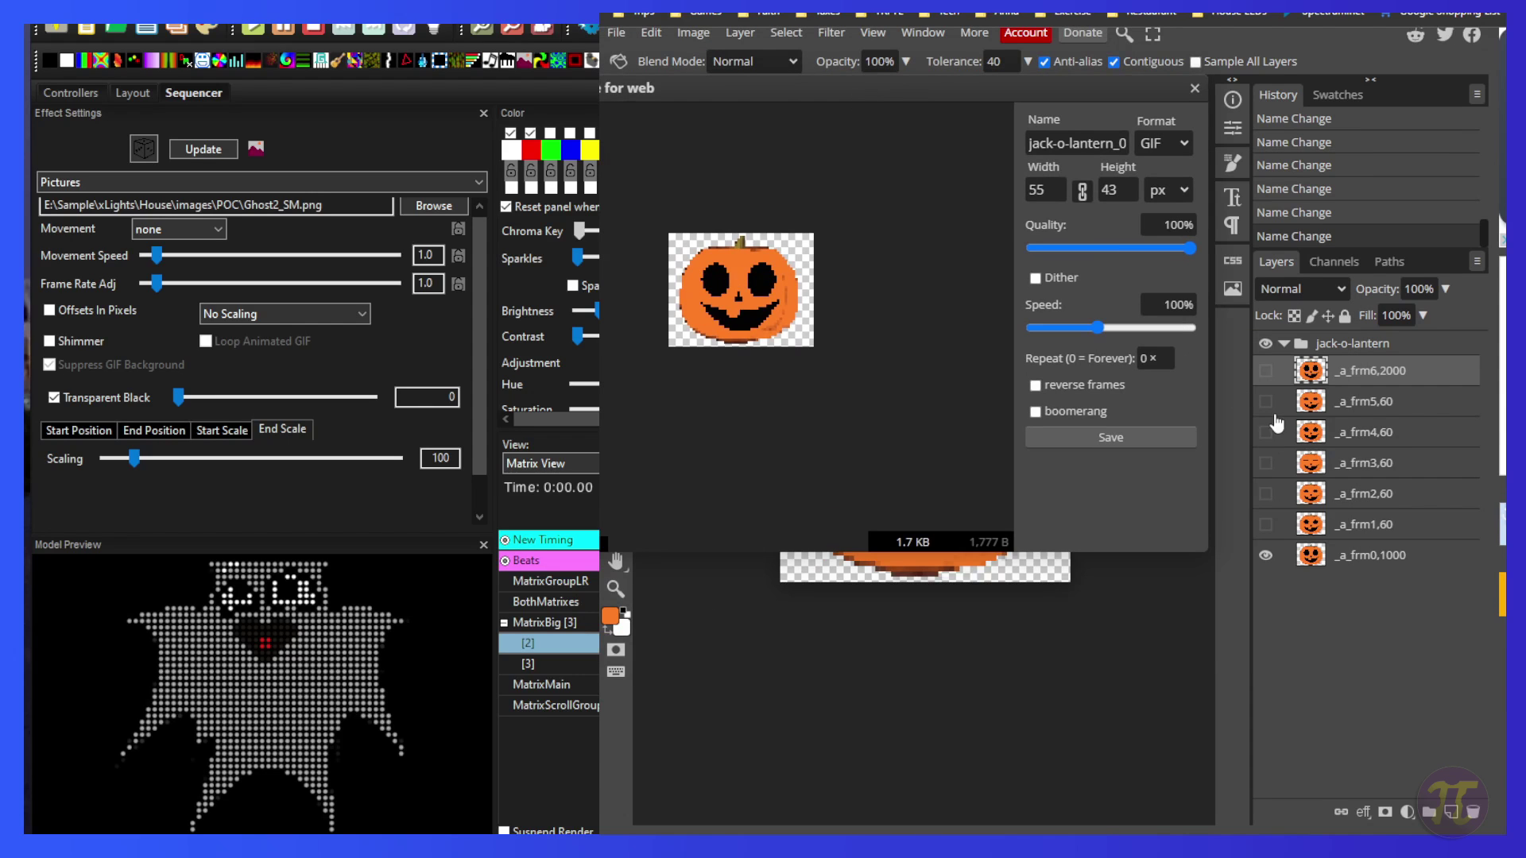
pyautogui.click(1356, 410)
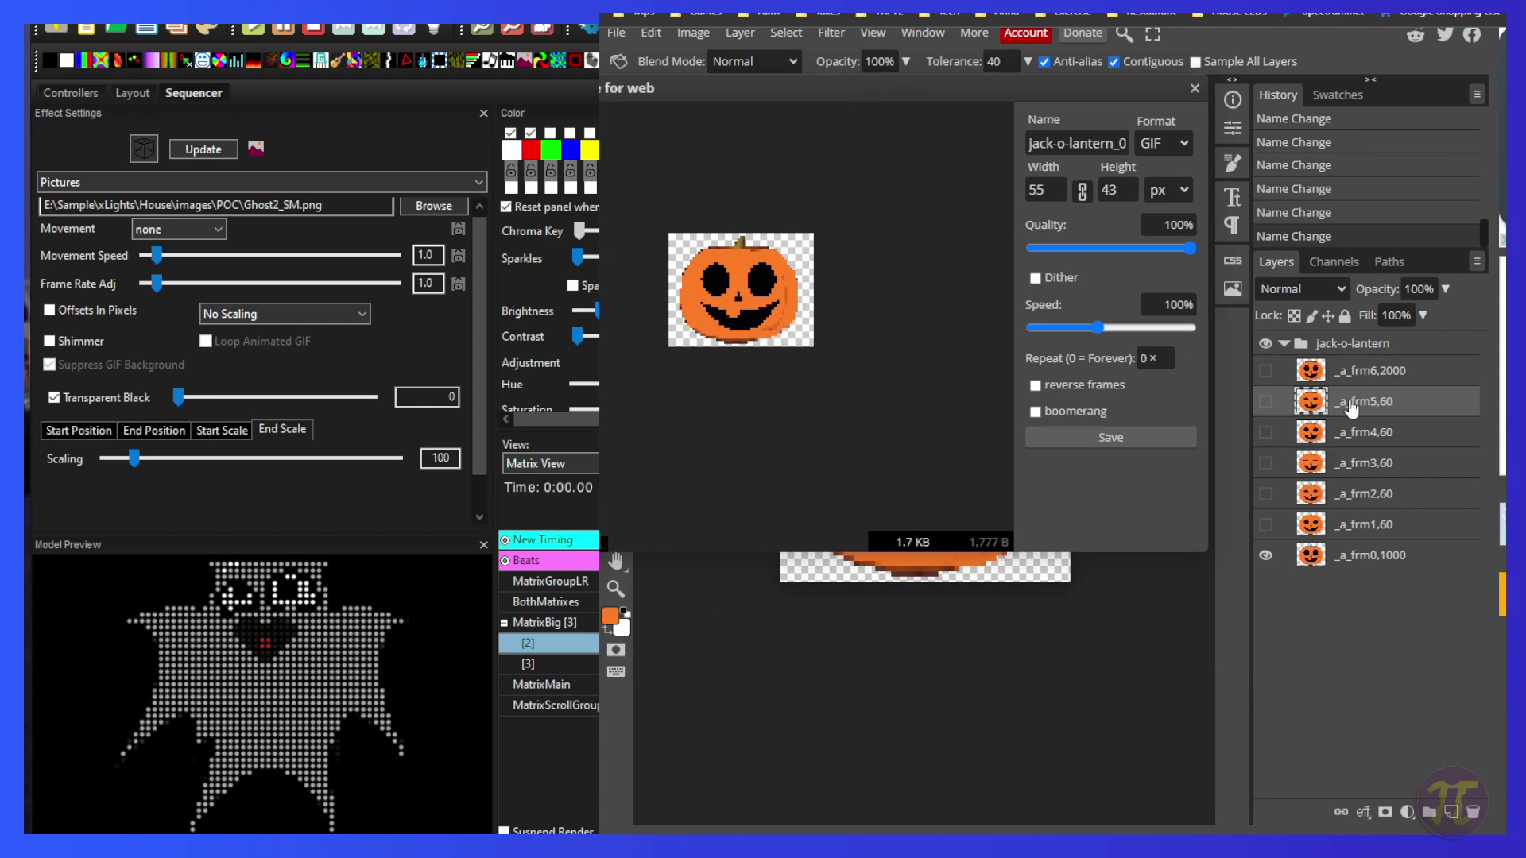
pyautogui.click(1194, 88)
pyautogui.moveTo(1374, 441); pyautogui.dragTo(1375, 398)
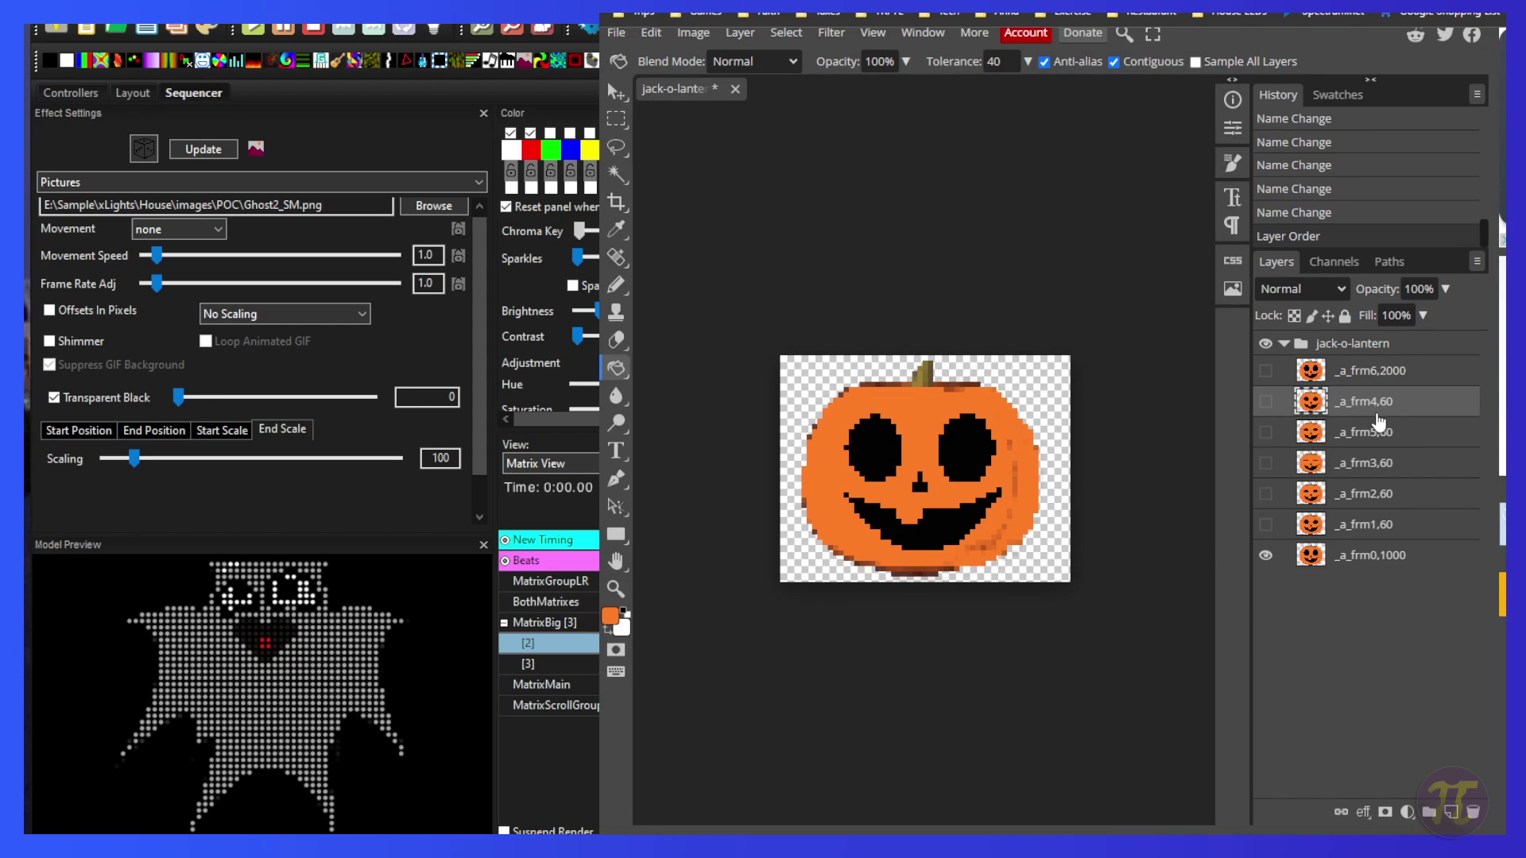
# Save the reordered blink animation as an animated GIF via Export as > GIF.
pyautogui.click(617, 33)
pyautogui.moveTo(707, 291)
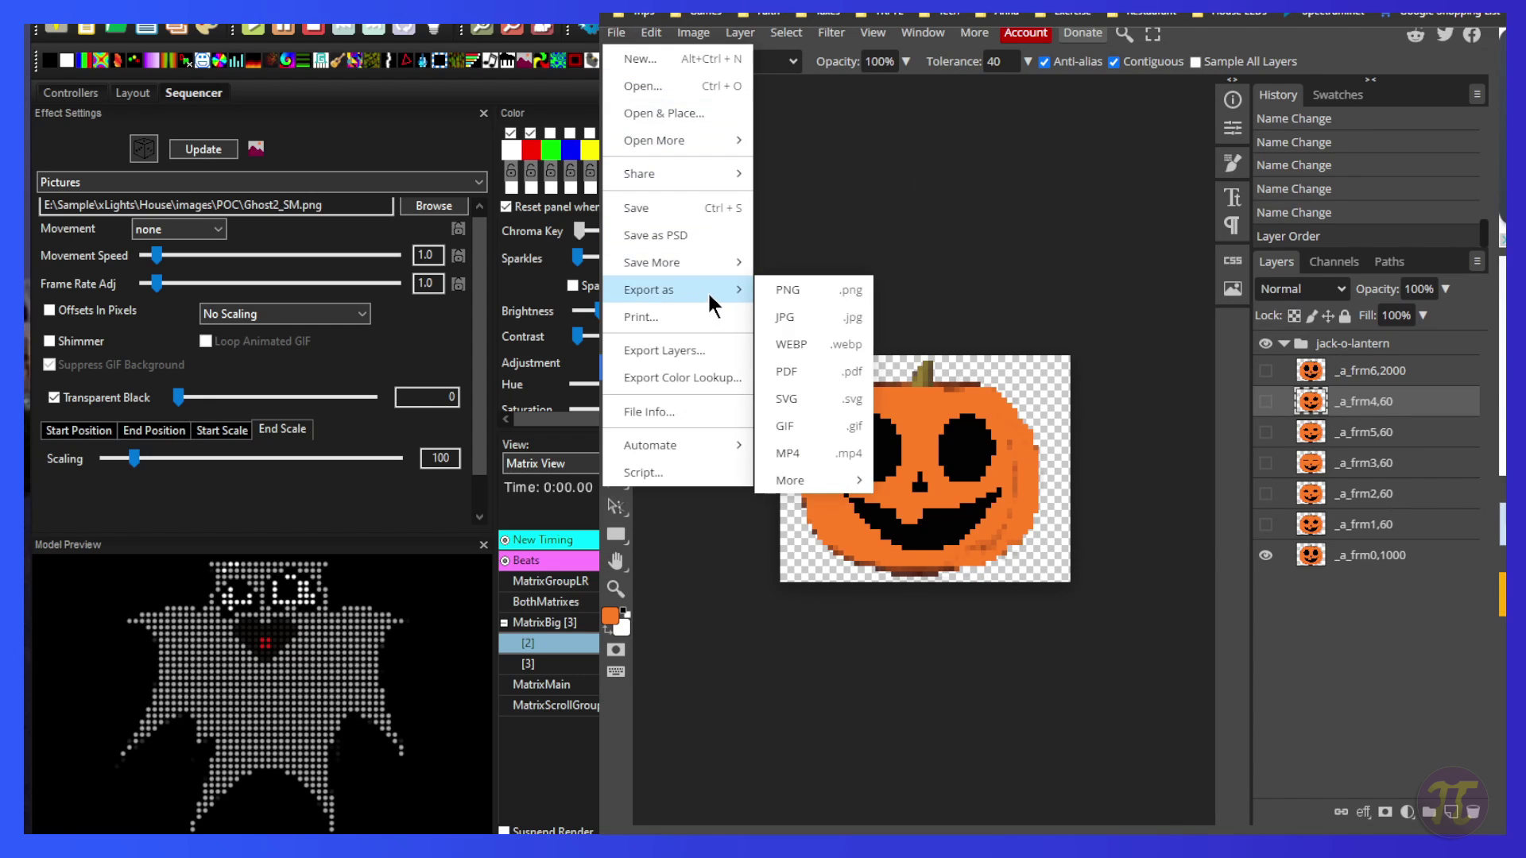
pyautogui.click(817, 426)
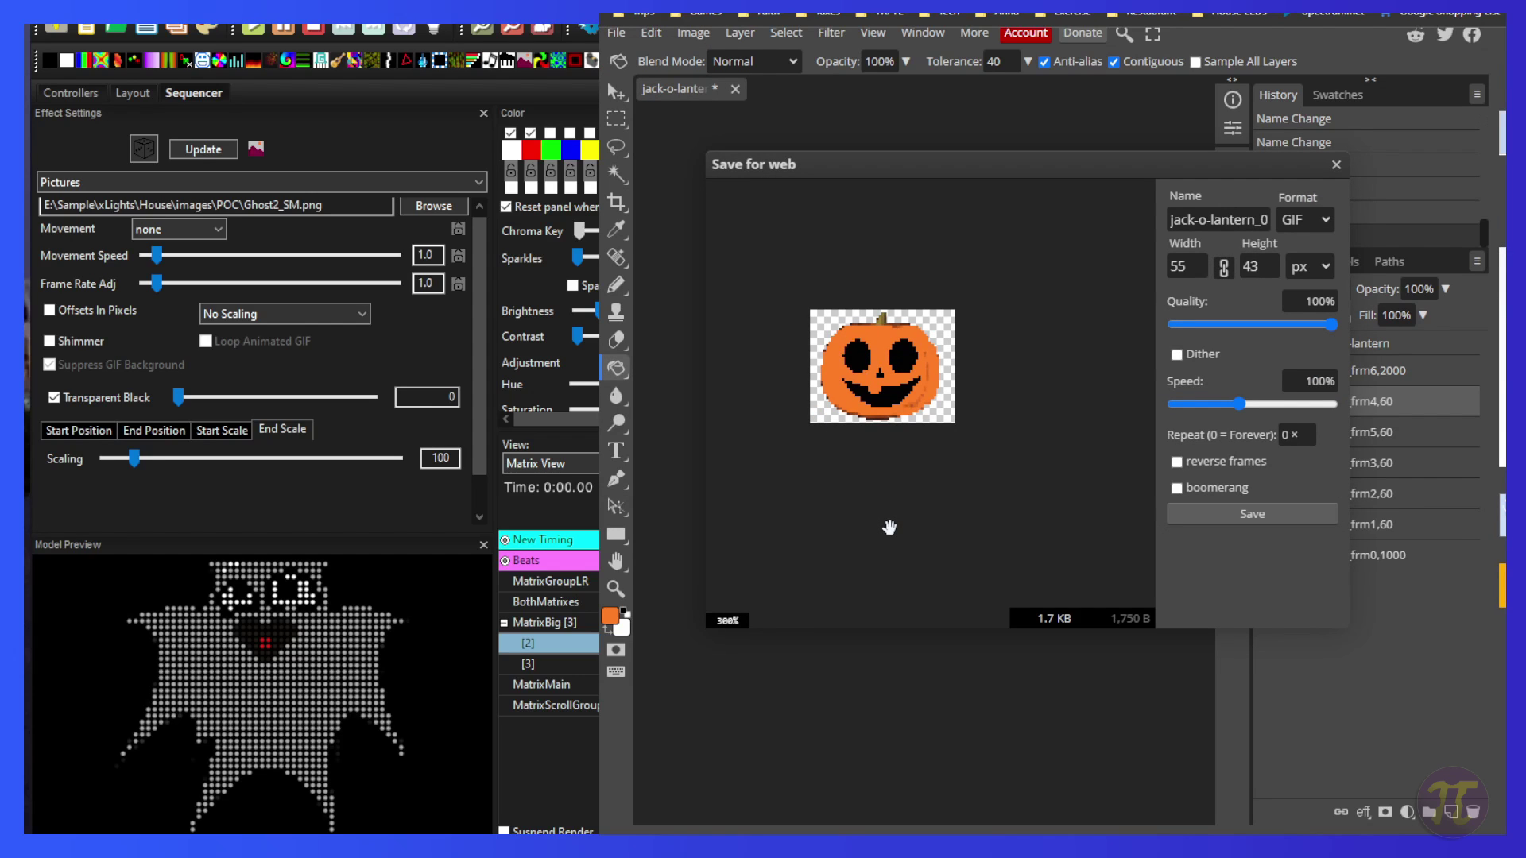
pyautogui.click(1254, 513)
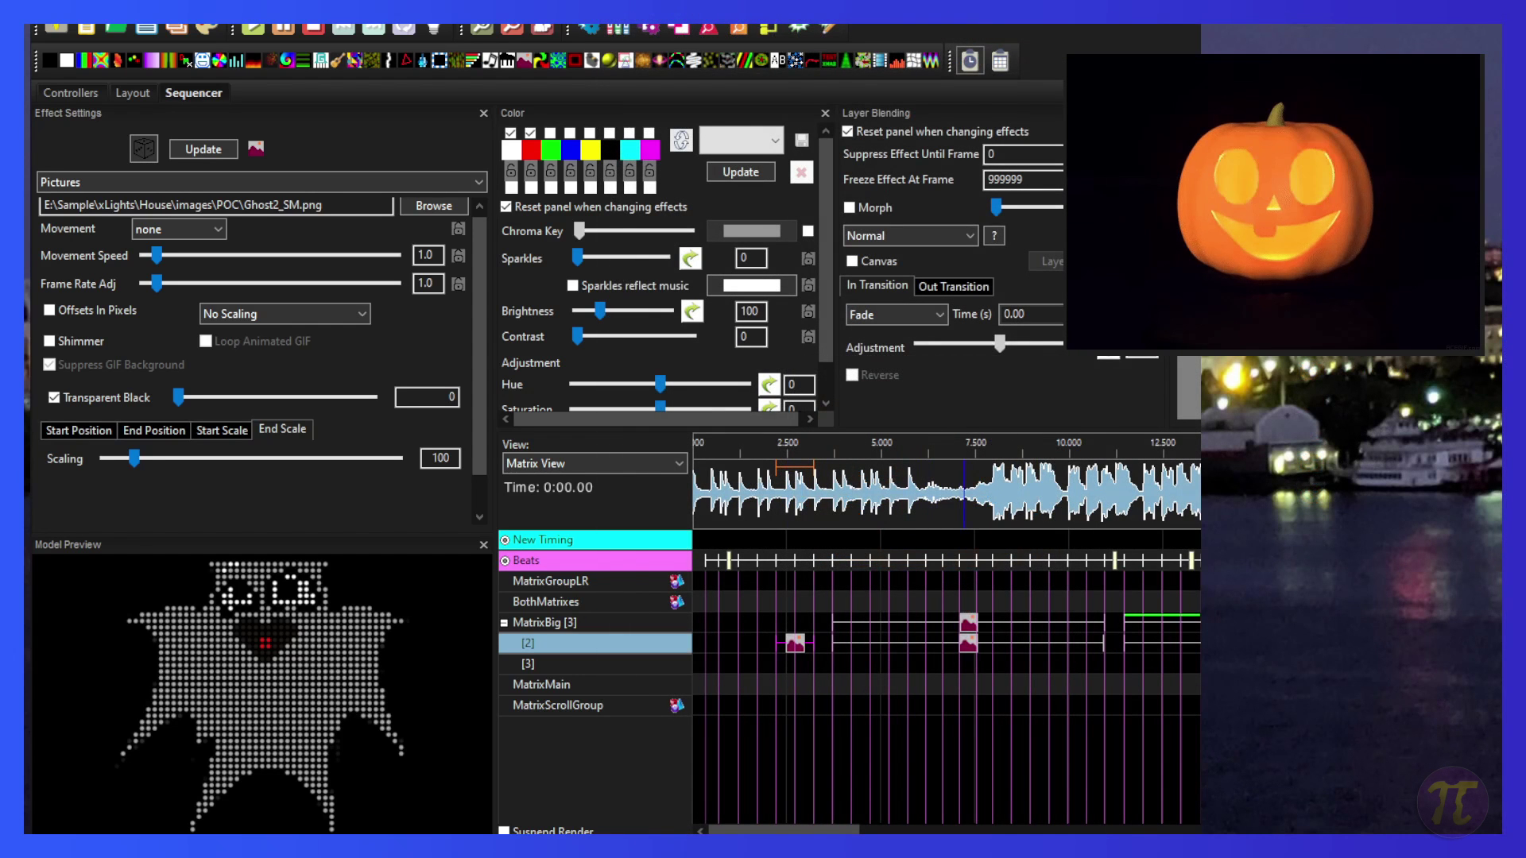
# Load jack-o-lantern_blink_55_43.gif into the MatrixBig Pictures effect with Scaling 100.
pyautogui.click(969, 626)
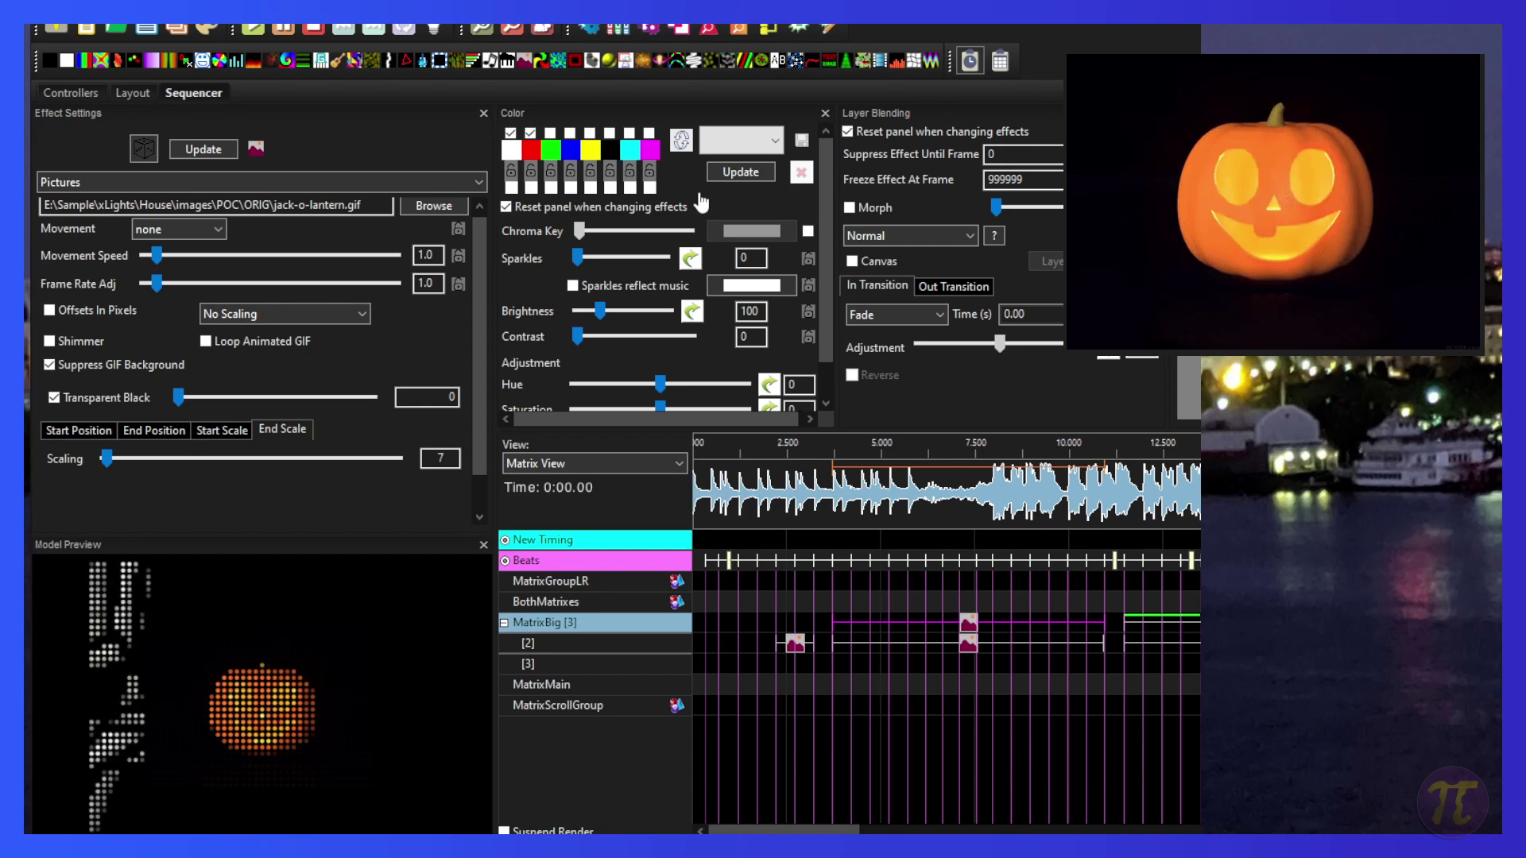
pyautogui.click(222, 429)
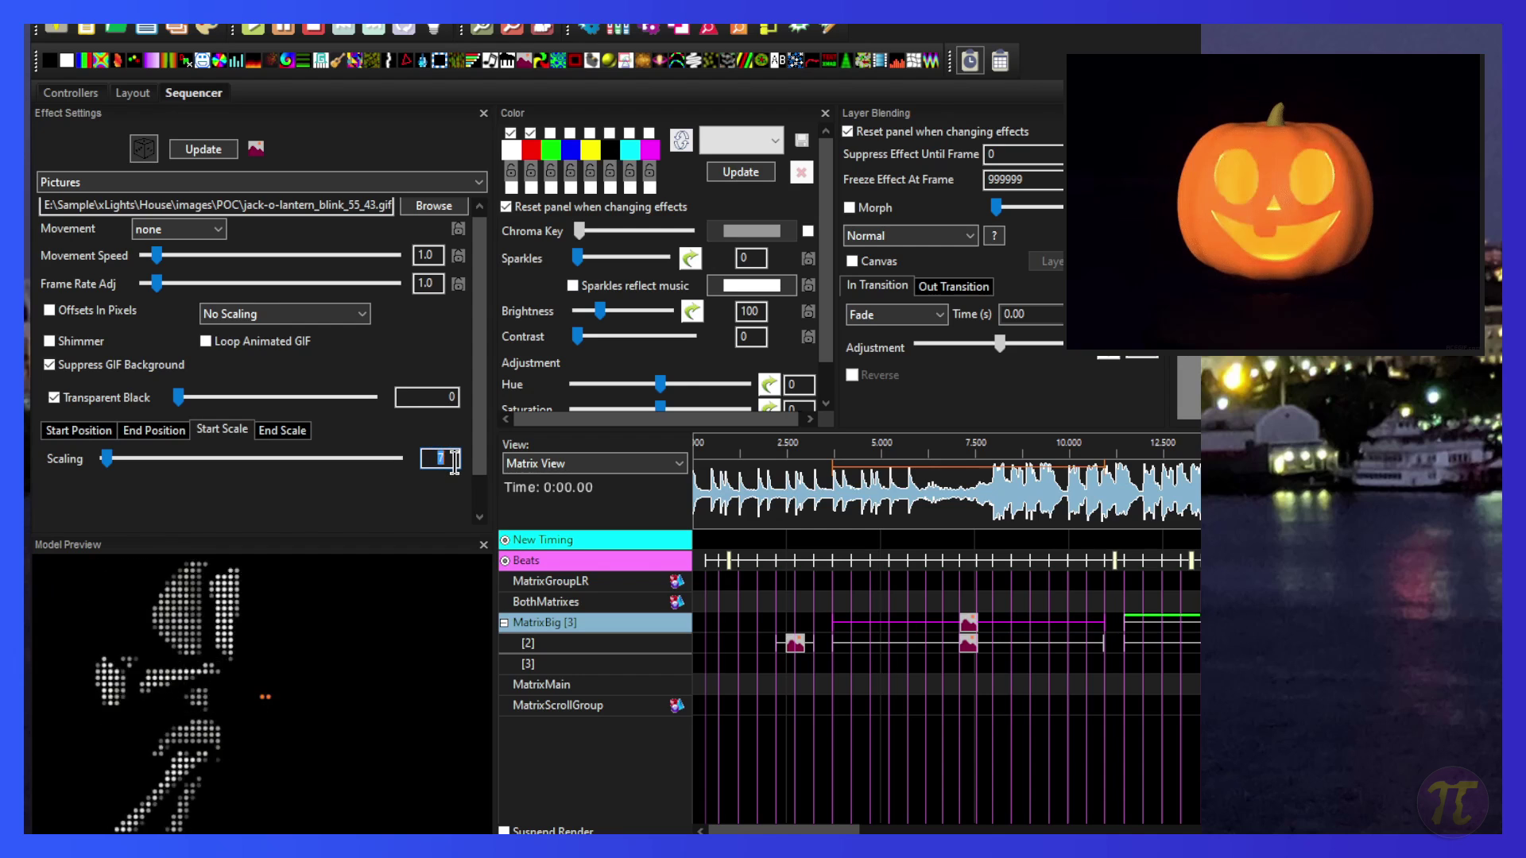
pyautogui.write('100')
pyautogui.click(282, 430)
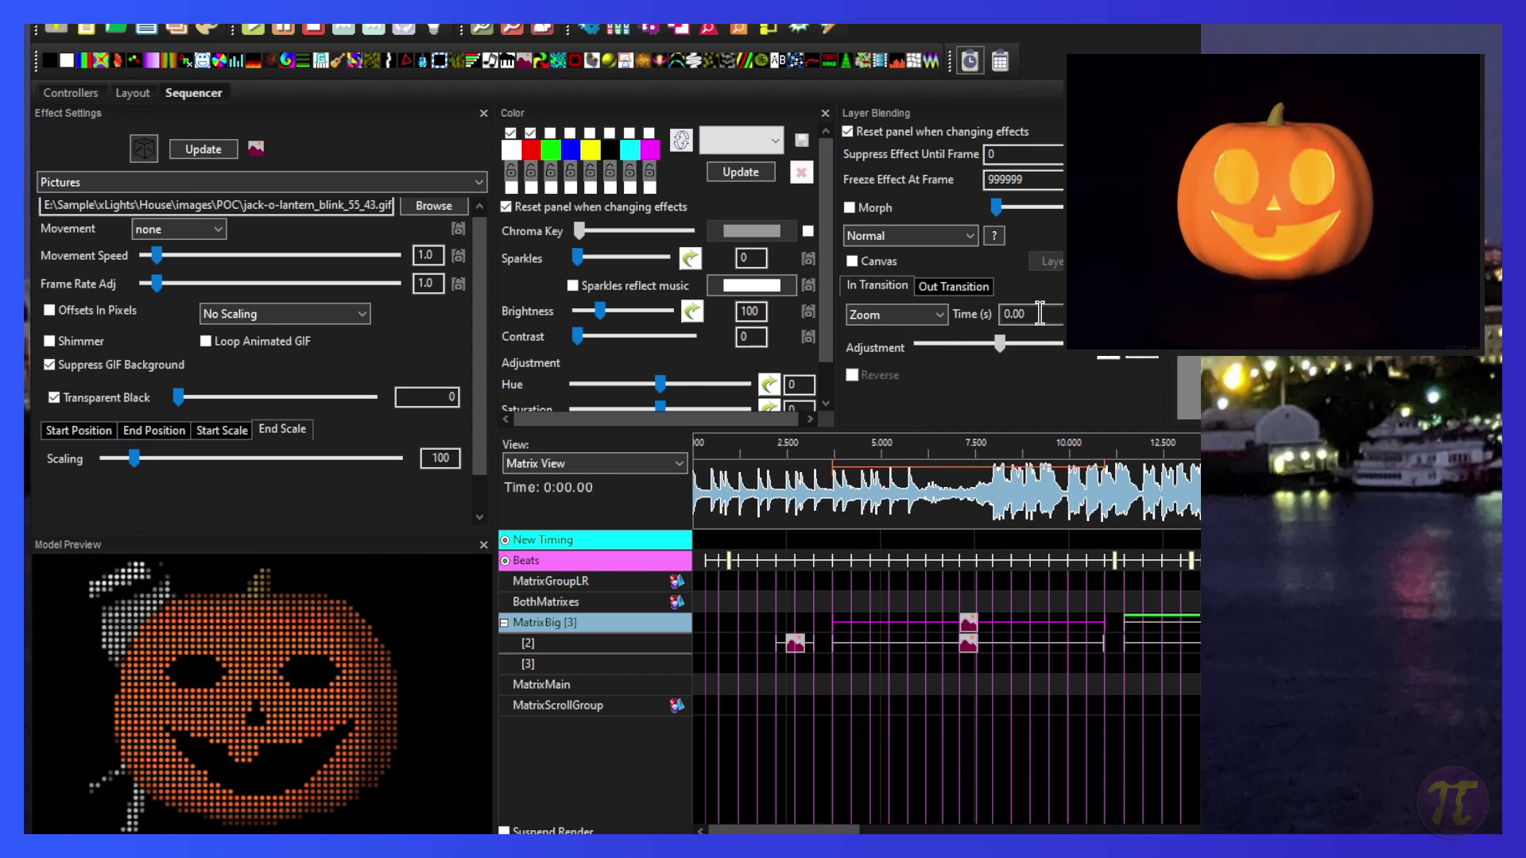
# Enter 2 seconds as the Zoom in-transition time.
pyautogui.write('2')
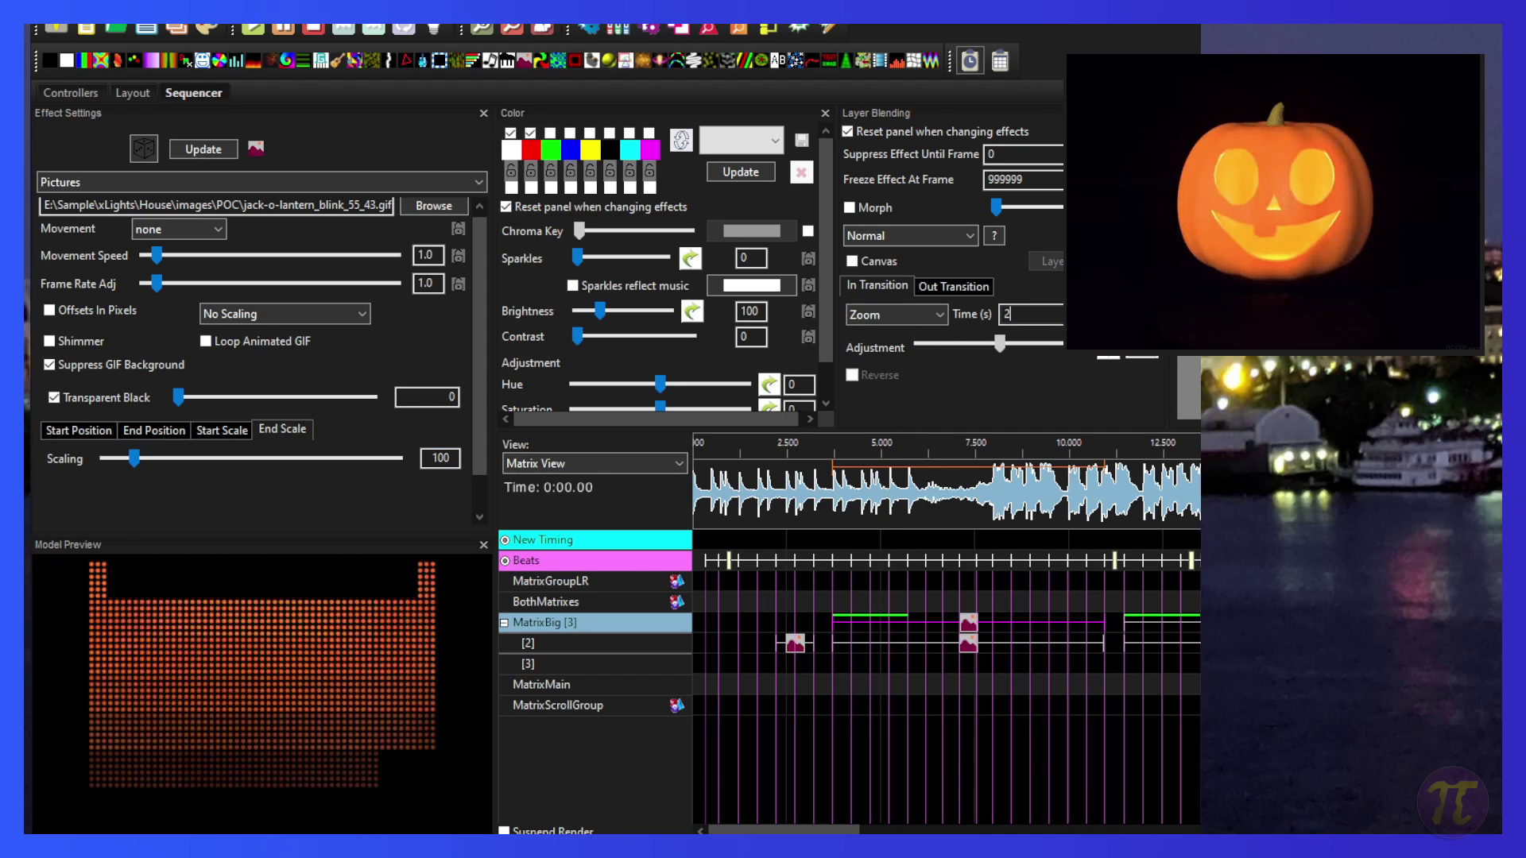